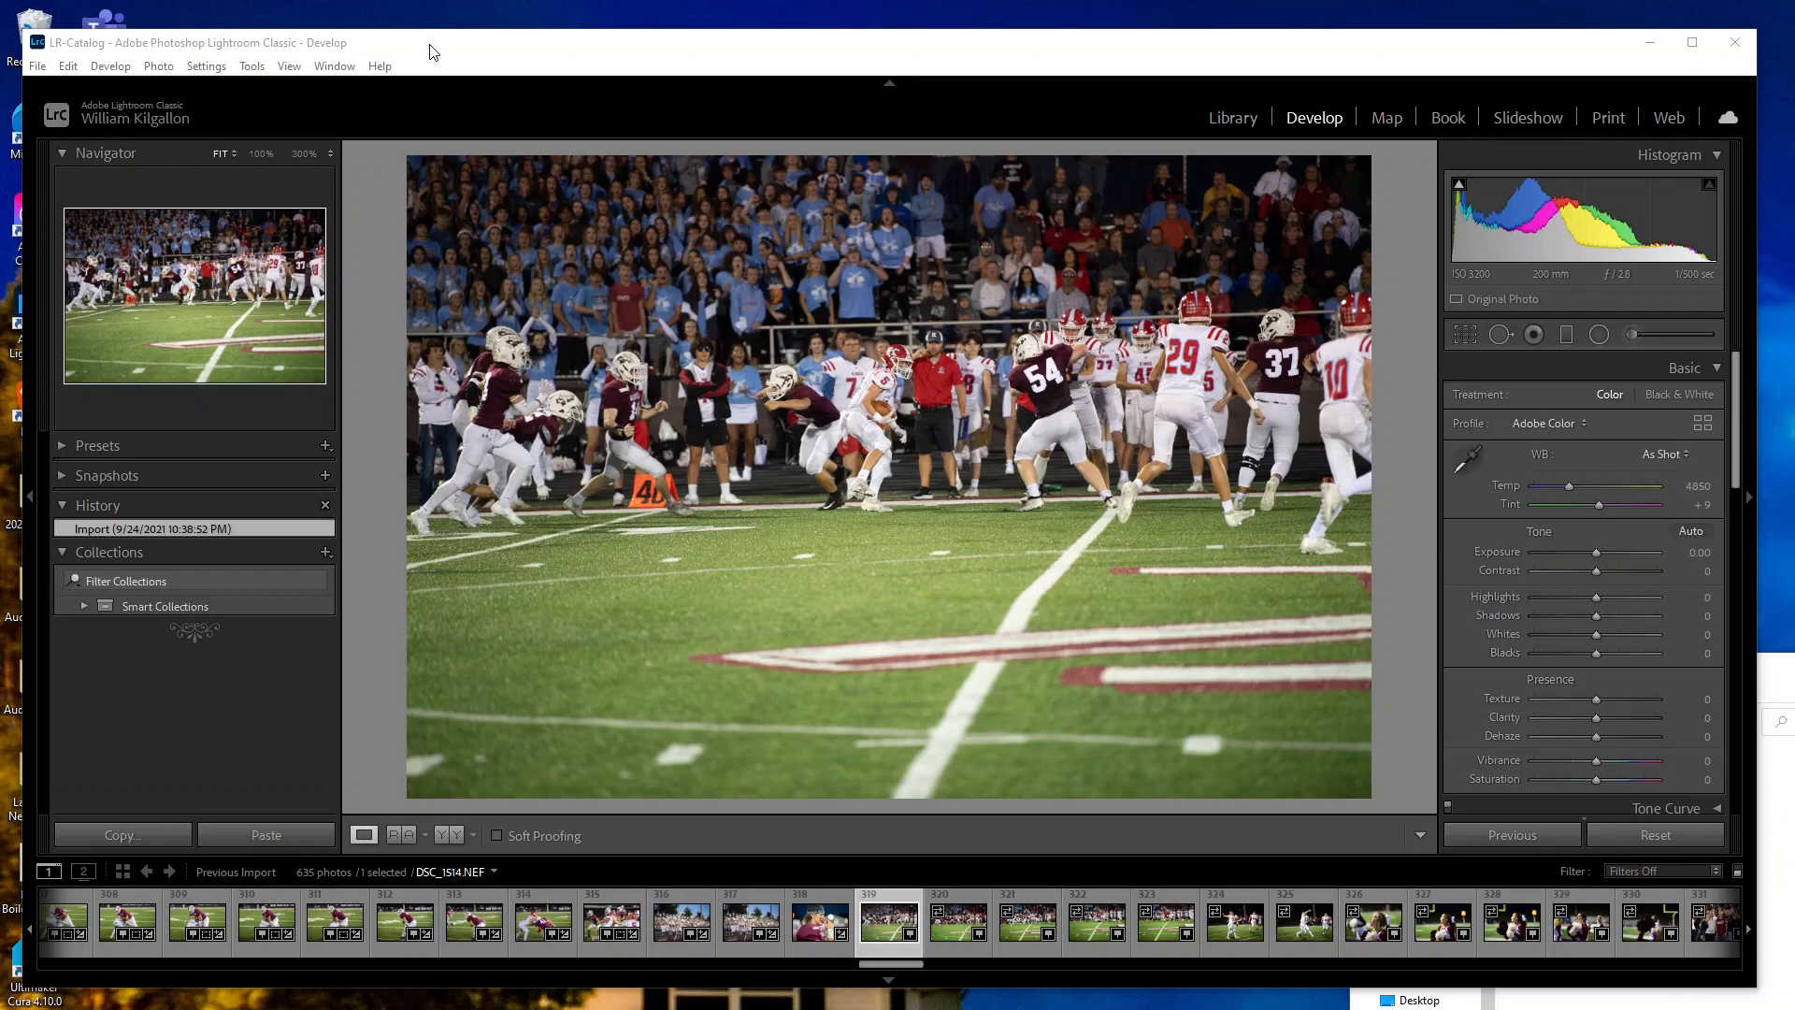
{"action": "left_click_drag", "start_coordinate": [429, 41], "coordinate": [426, 34]}
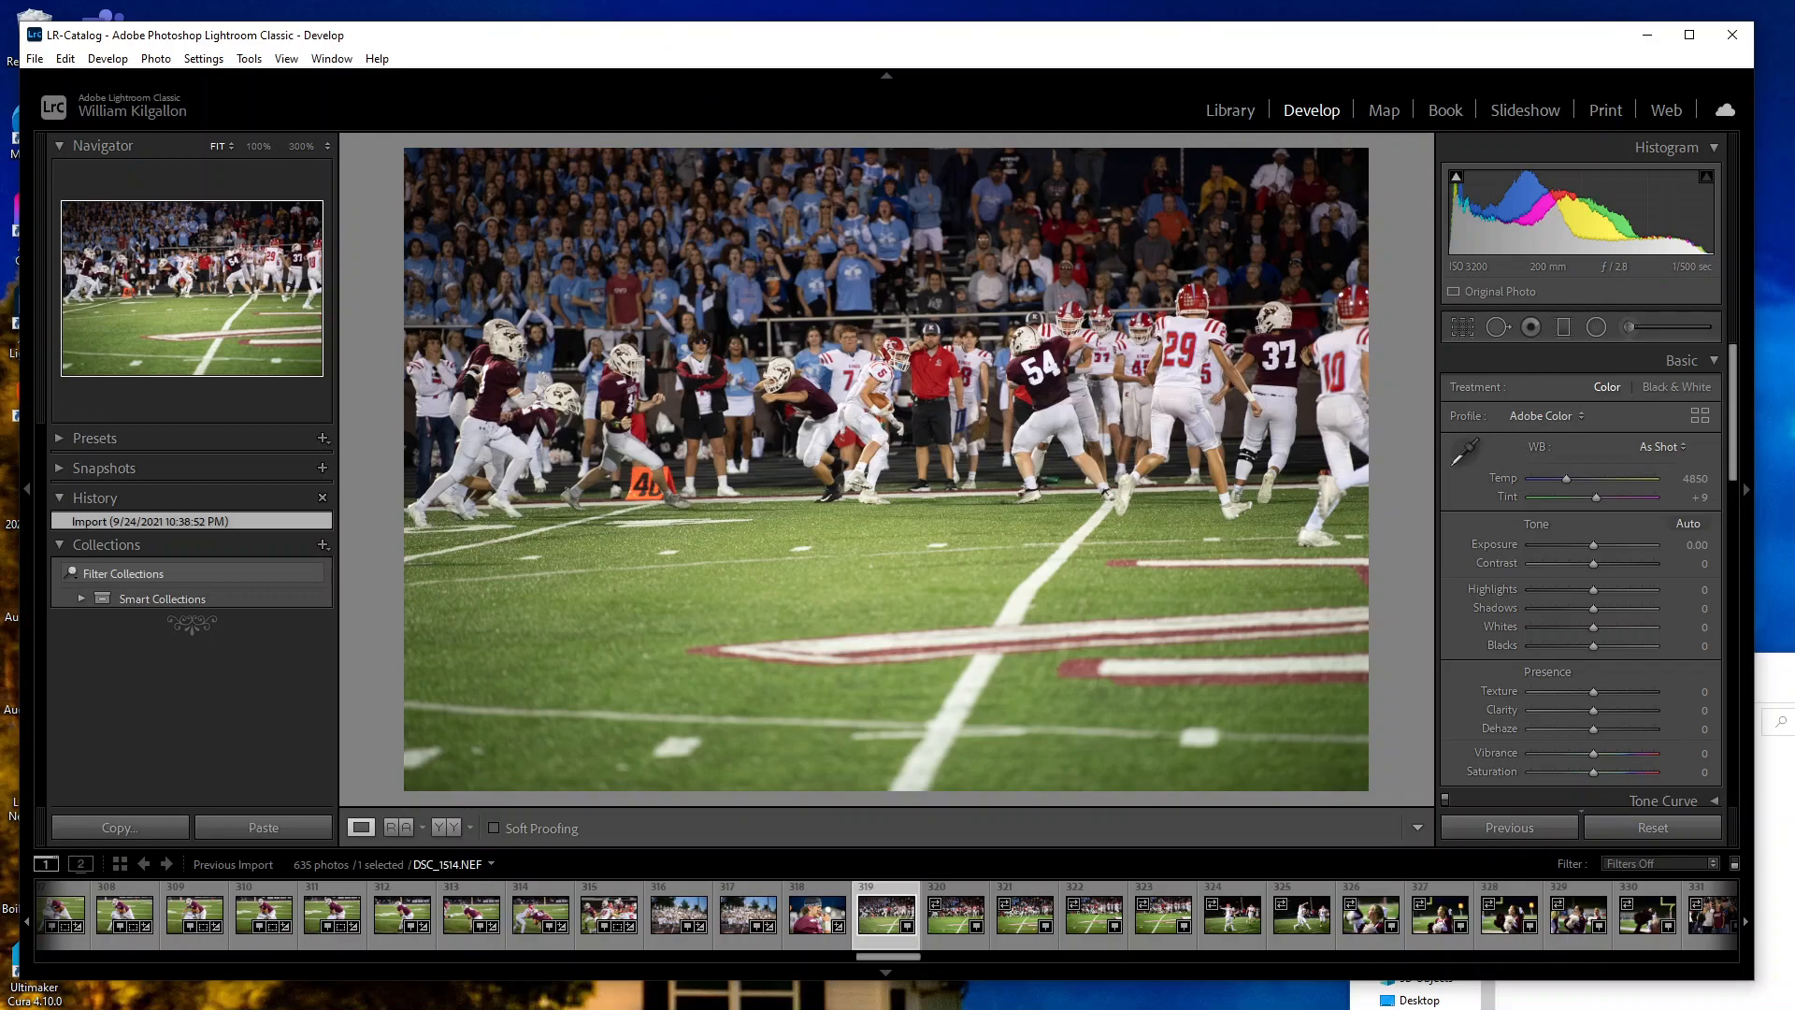
{"action": "key", "text": "alt+Tab"}
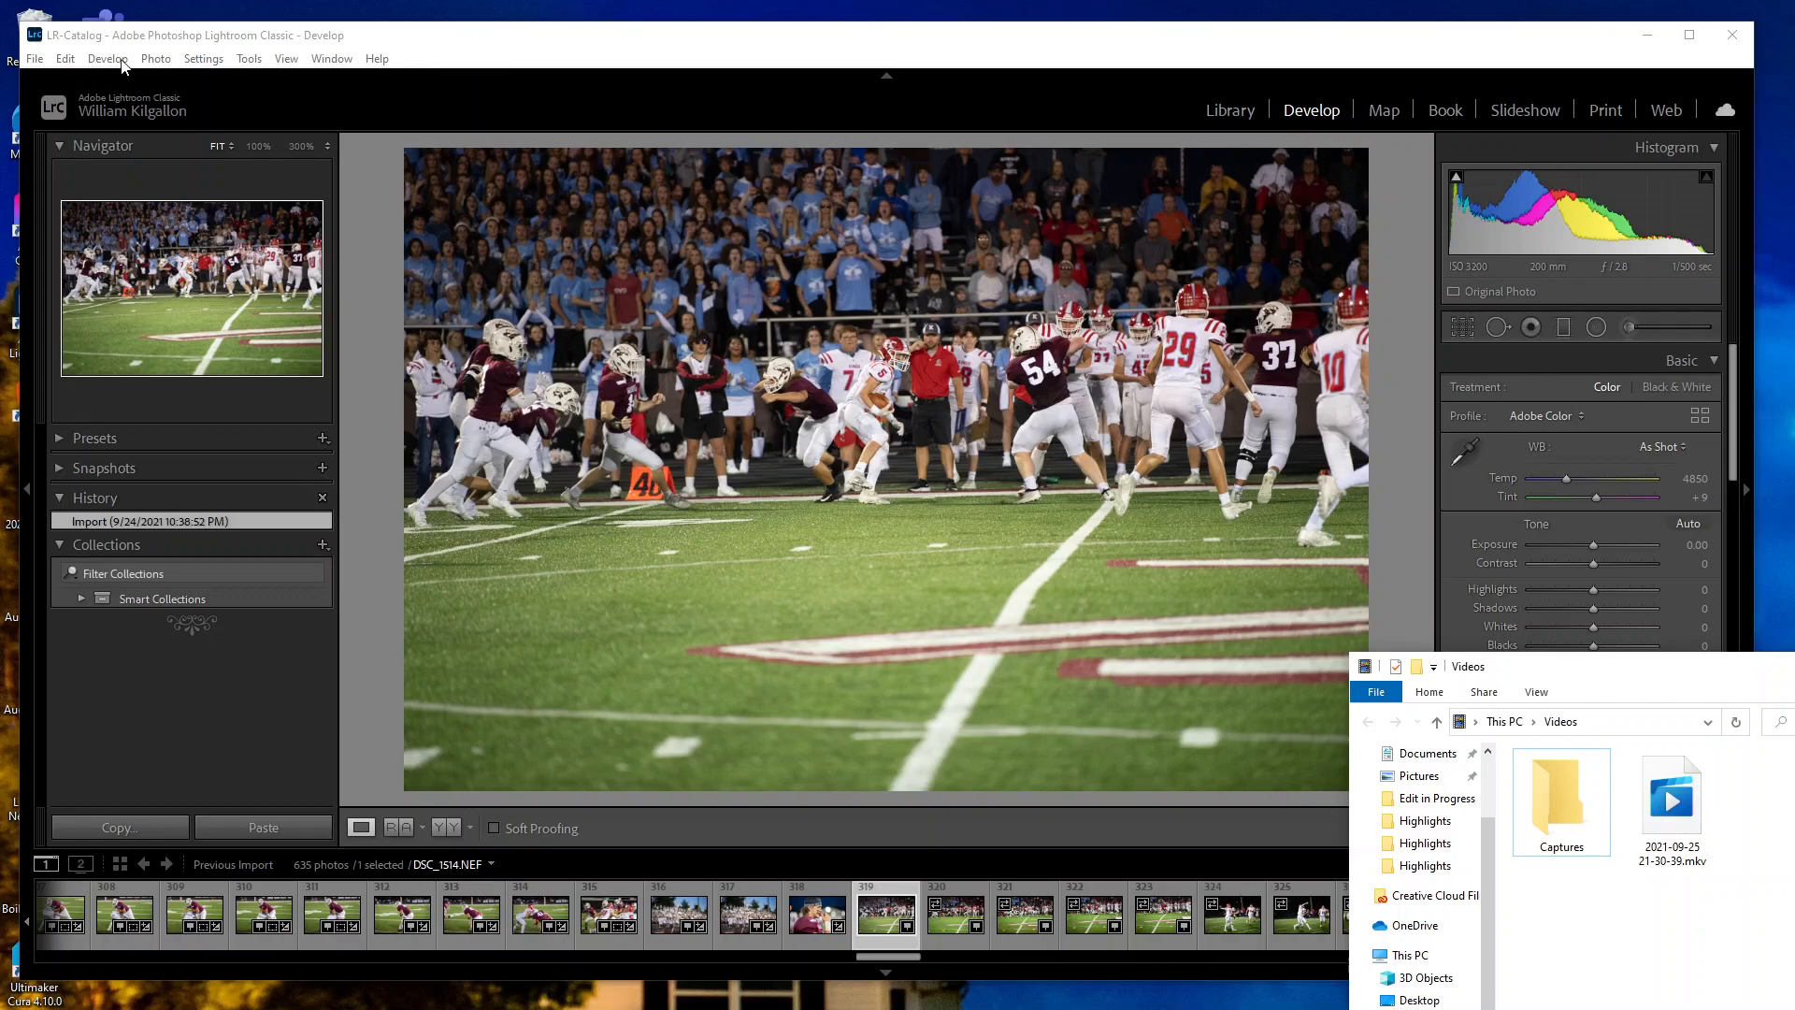
Step: Start creating a new catalog and browse to the NC-photos folder inside Pictures > Edit in Progress
{"action": "left_click", "coordinate": [28, 61]}
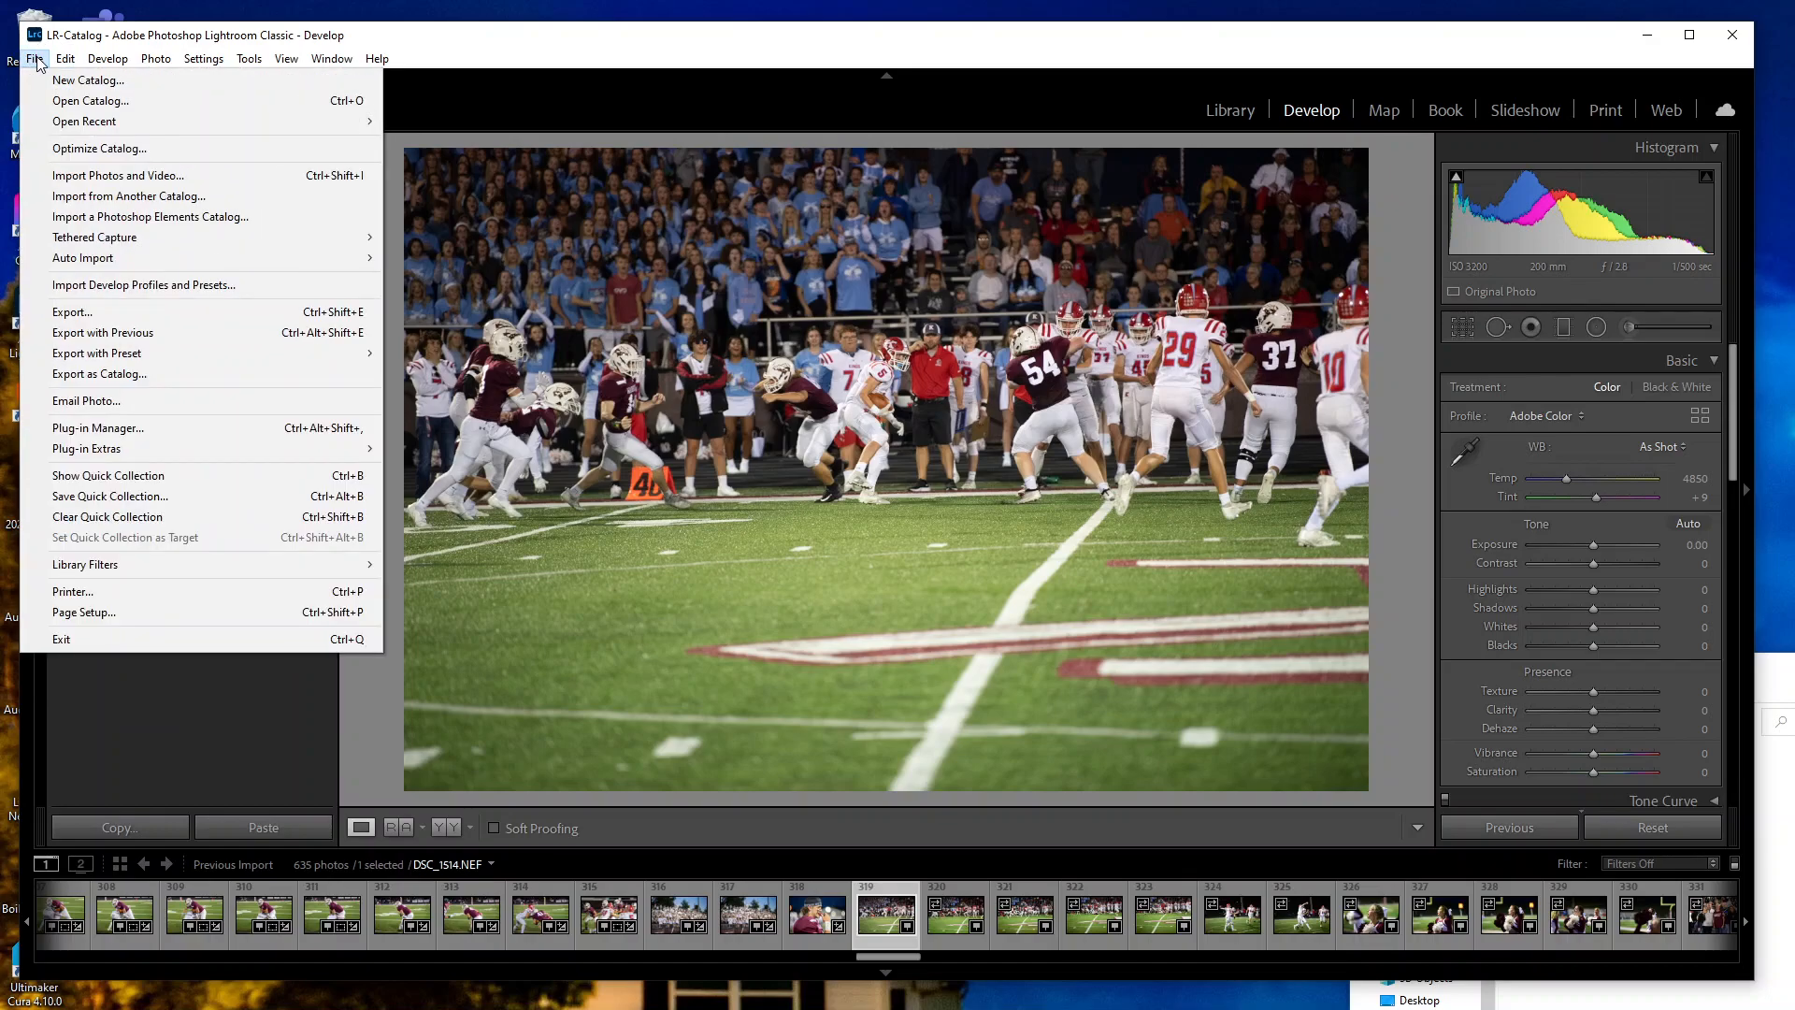
{"action": "left_click", "coordinate": [89, 80]}
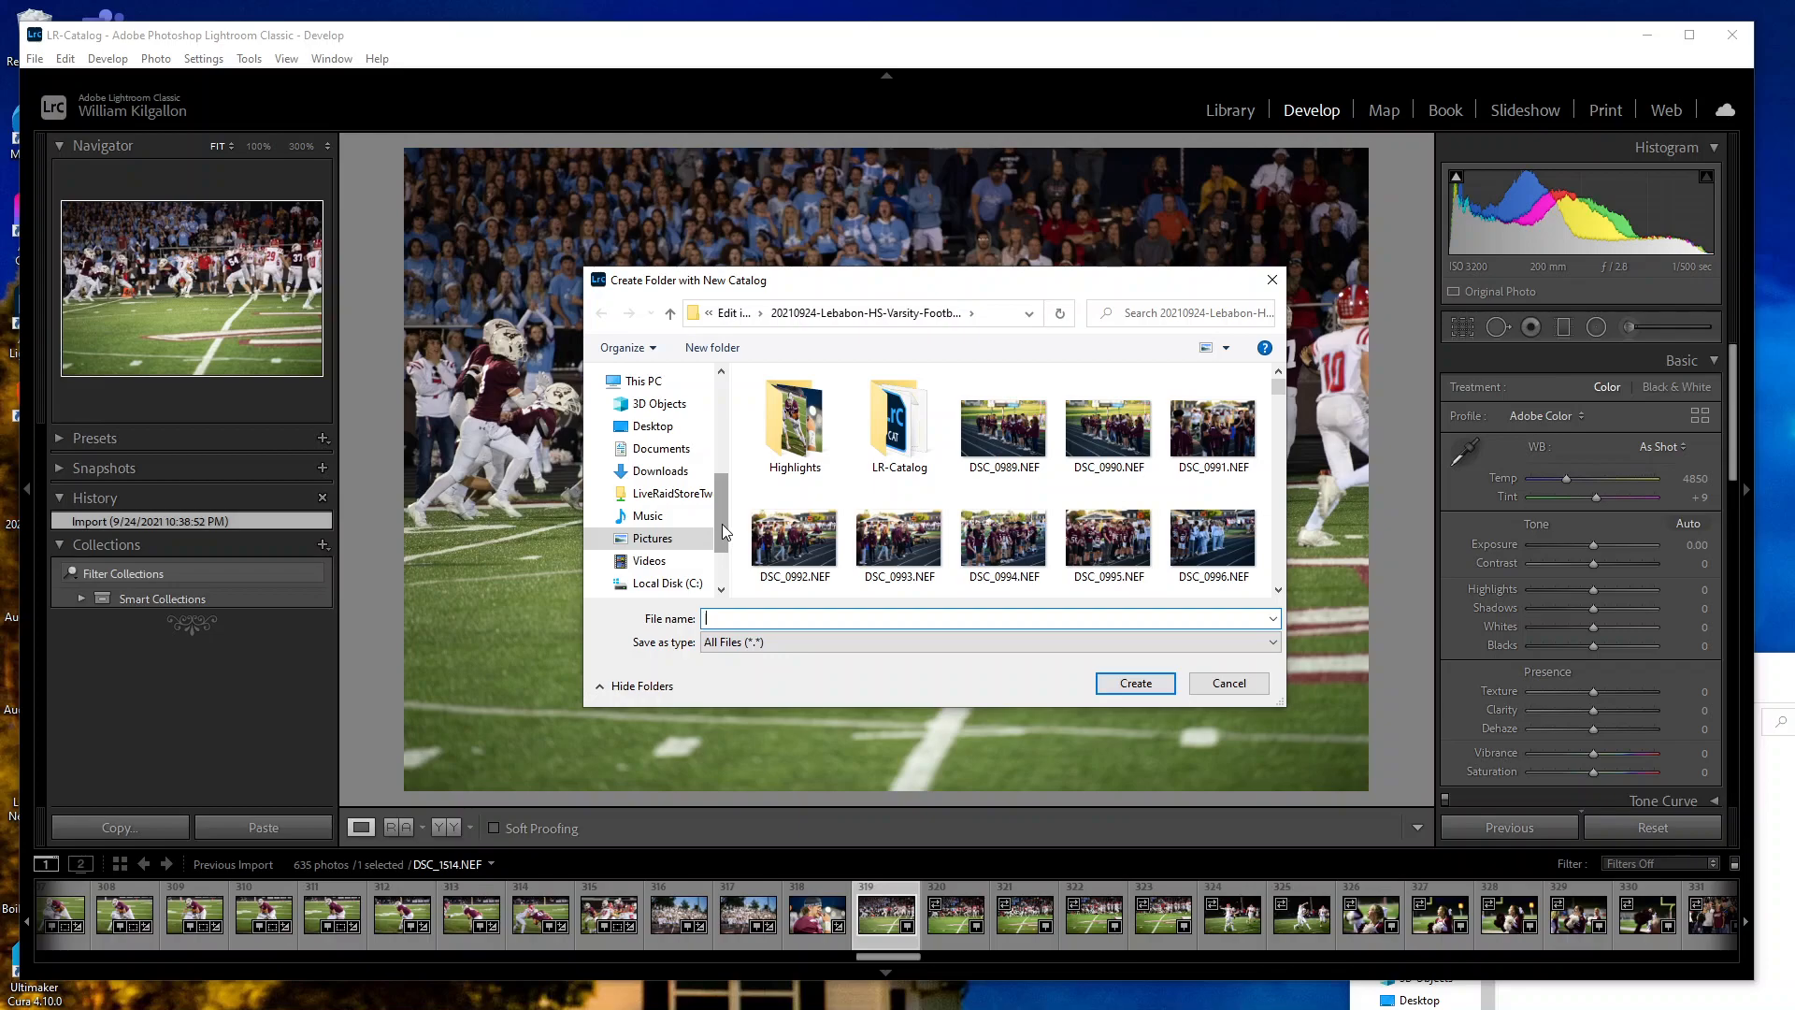
{"action": "left_click", "coordinate": [652, 540]}
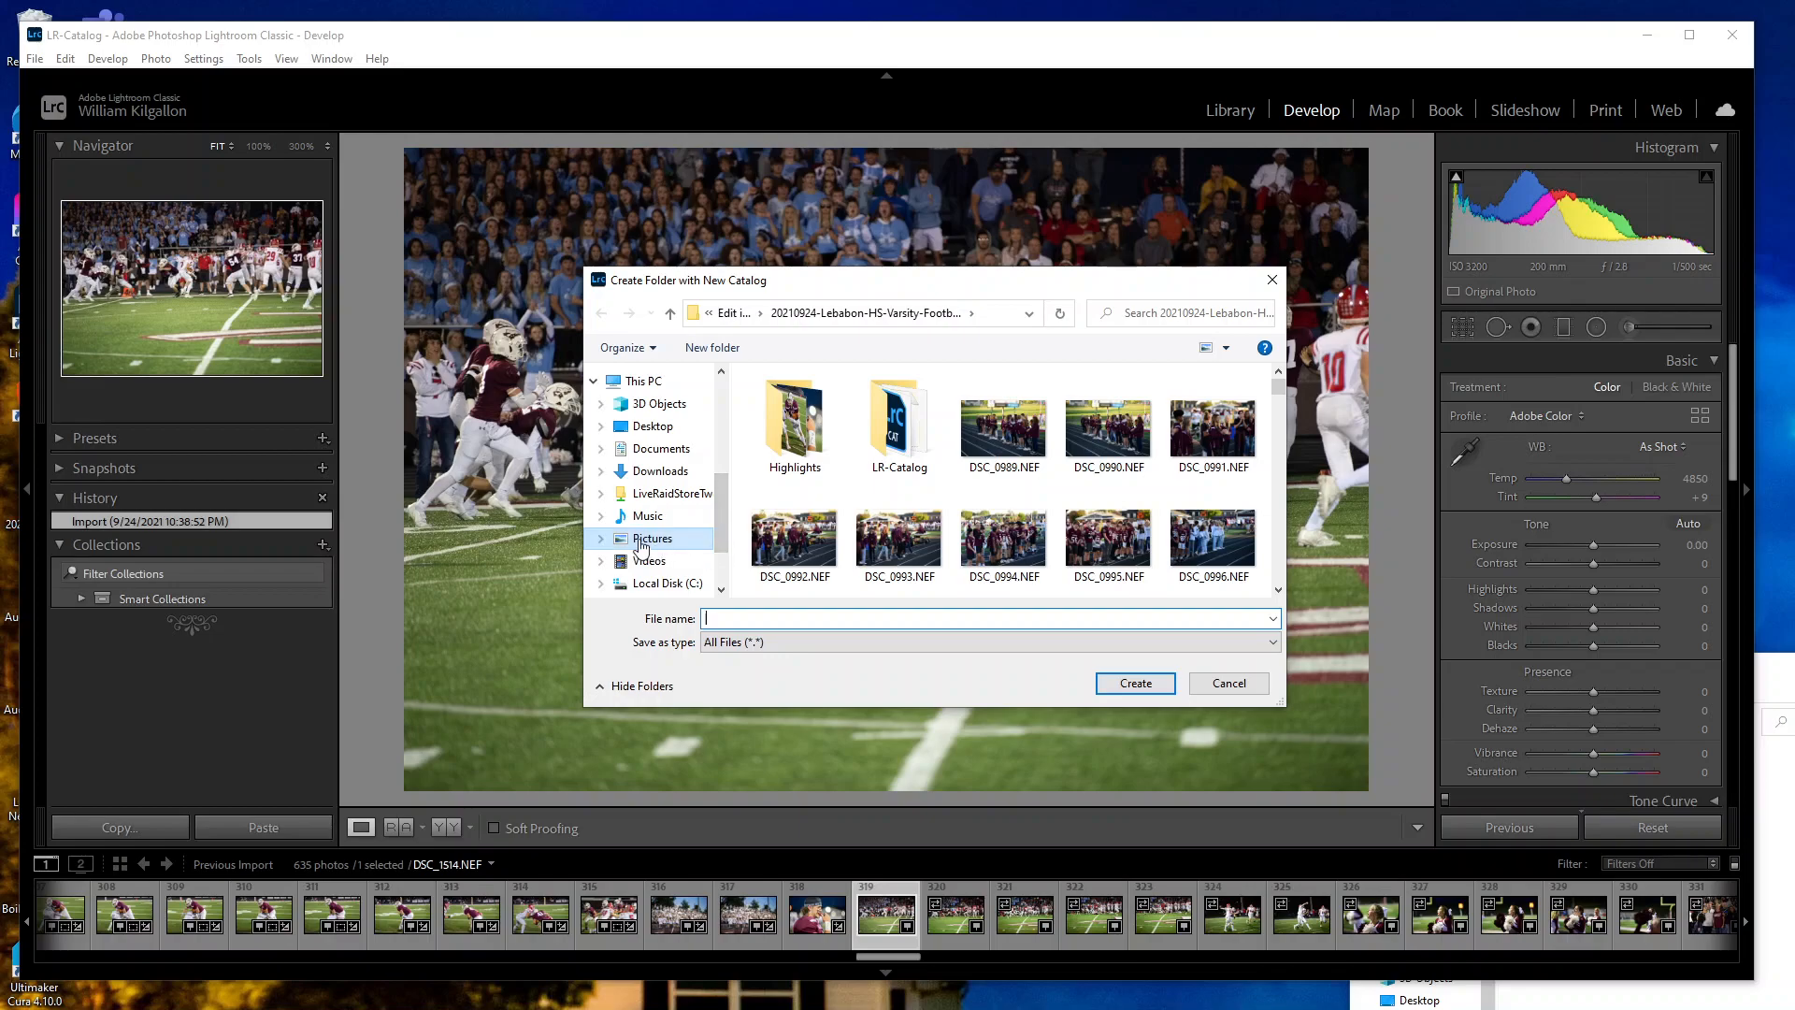
{"action": "double_click", "coordinate": [1138, 453]}
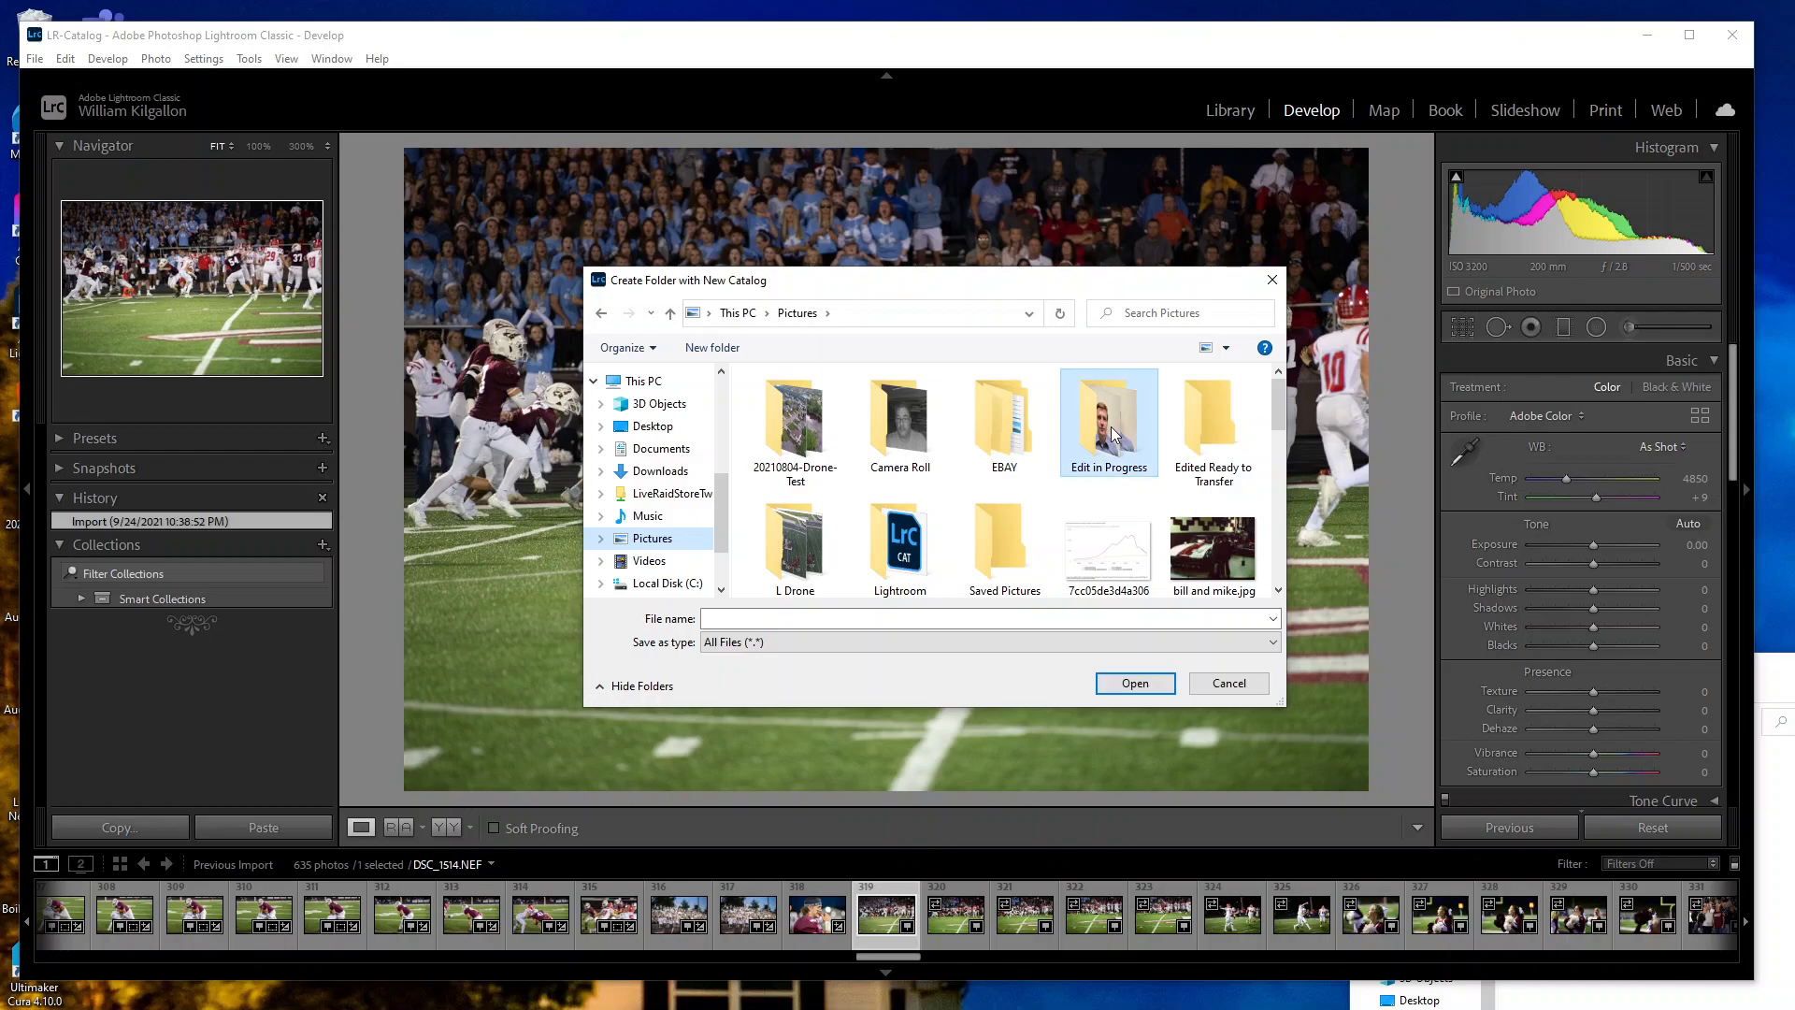
{"action": "scroll", "coordinate": [1108, 523], "scroll_direction": "up", "scroll_amount": 2}
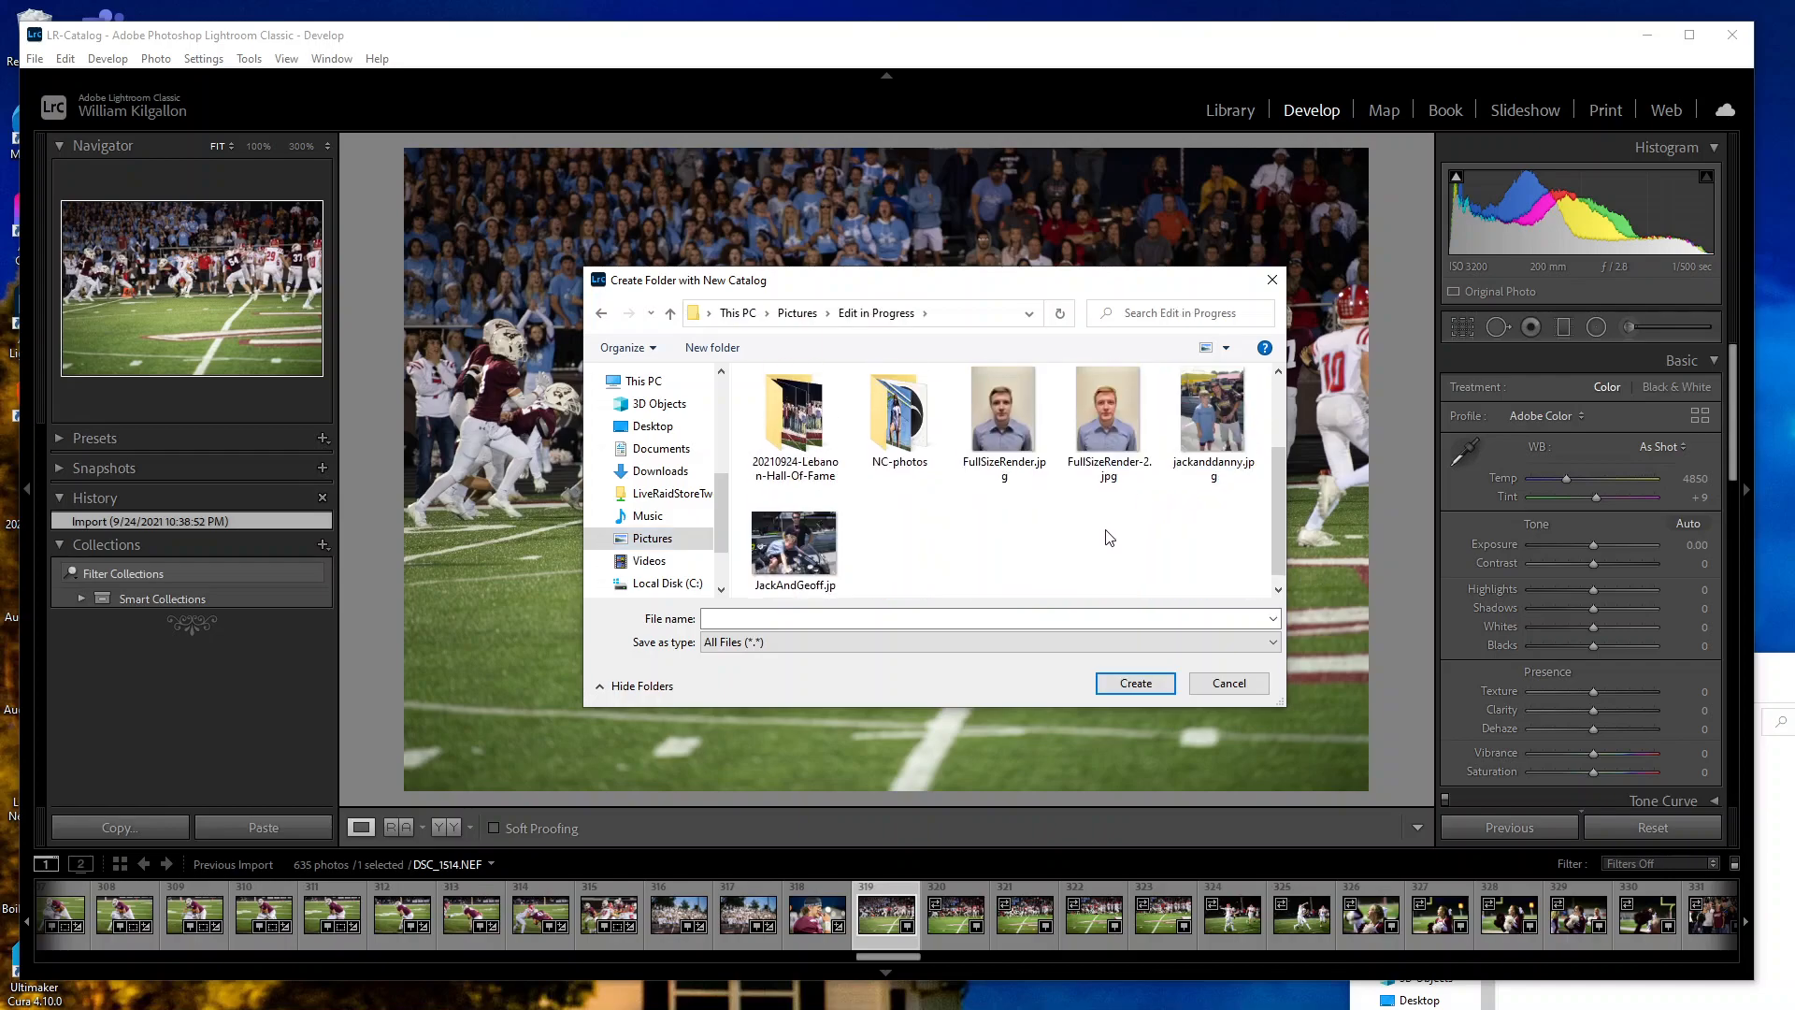
{"action": "scroll", "coordinate": [1108, 506], "scroll_direction": "down", "scroll_amount": 2}
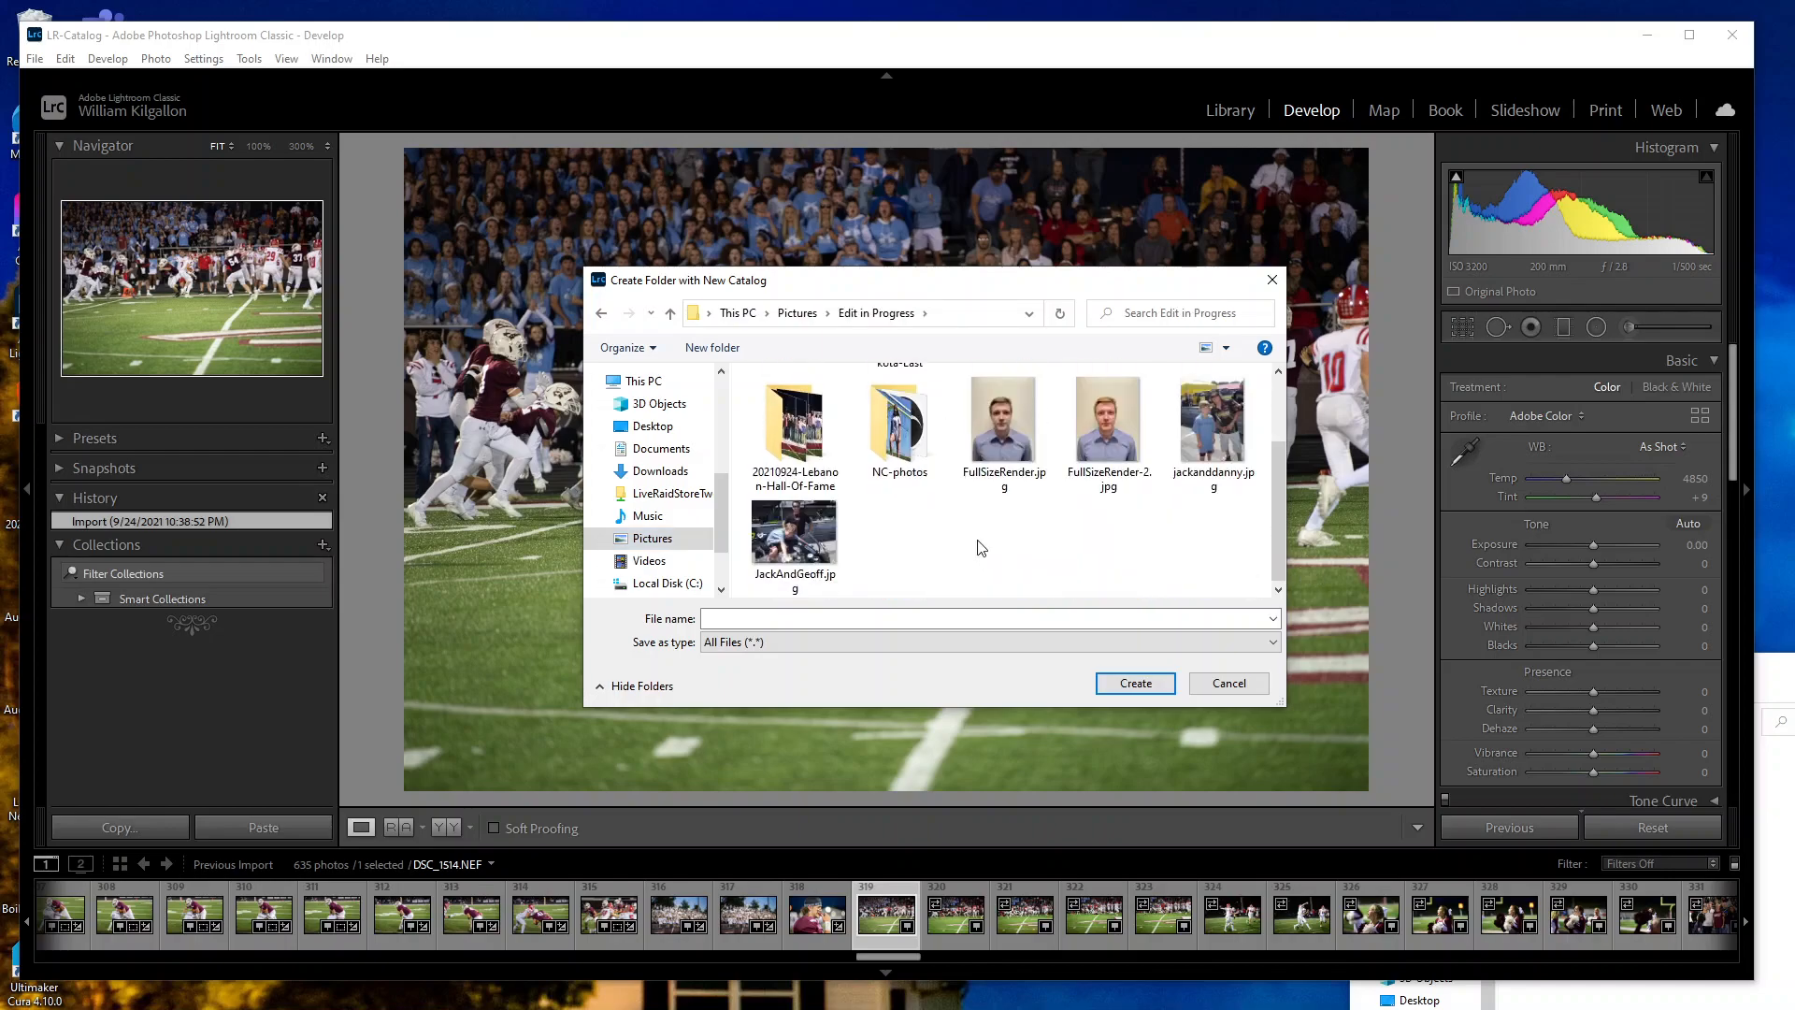
{"action": "double_click", "coordinate": [900, 438]}
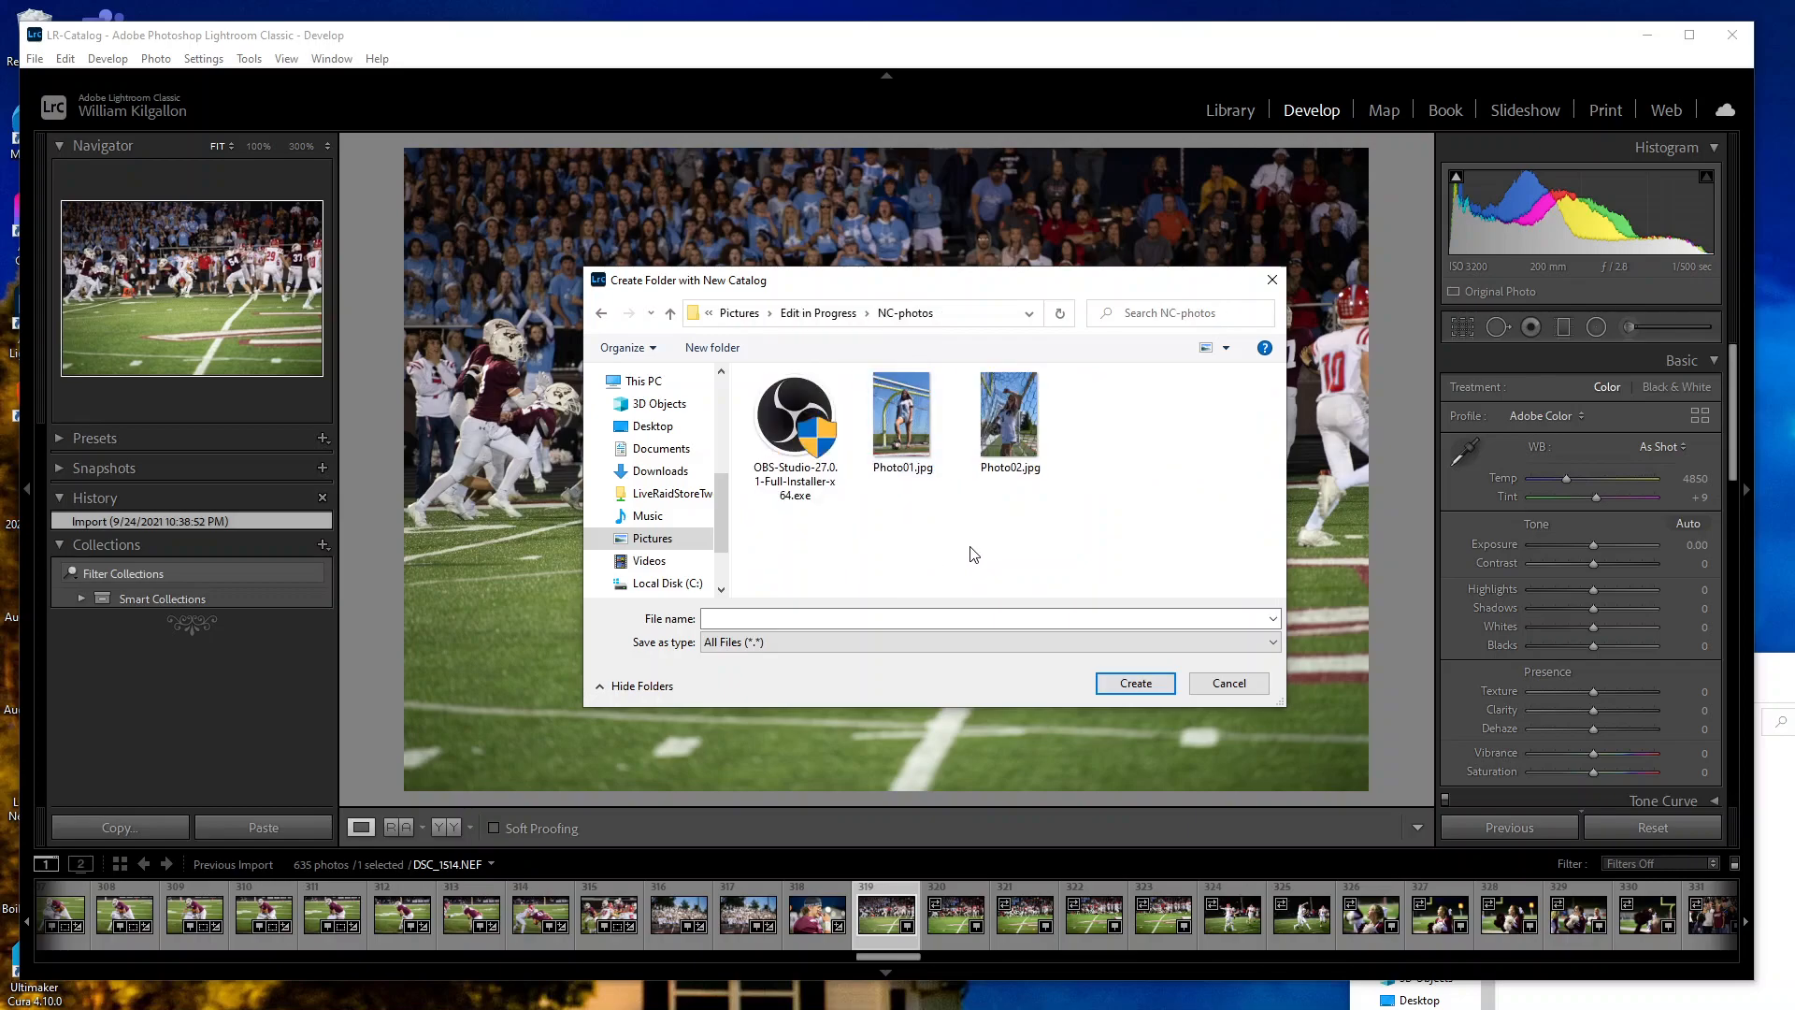
Step: Delete the OBS-Studio-27.0.1-Full-Installer-x64.exe file from the NC-photos folder
{"action": "left_click", "coordinate": [810, 450]}
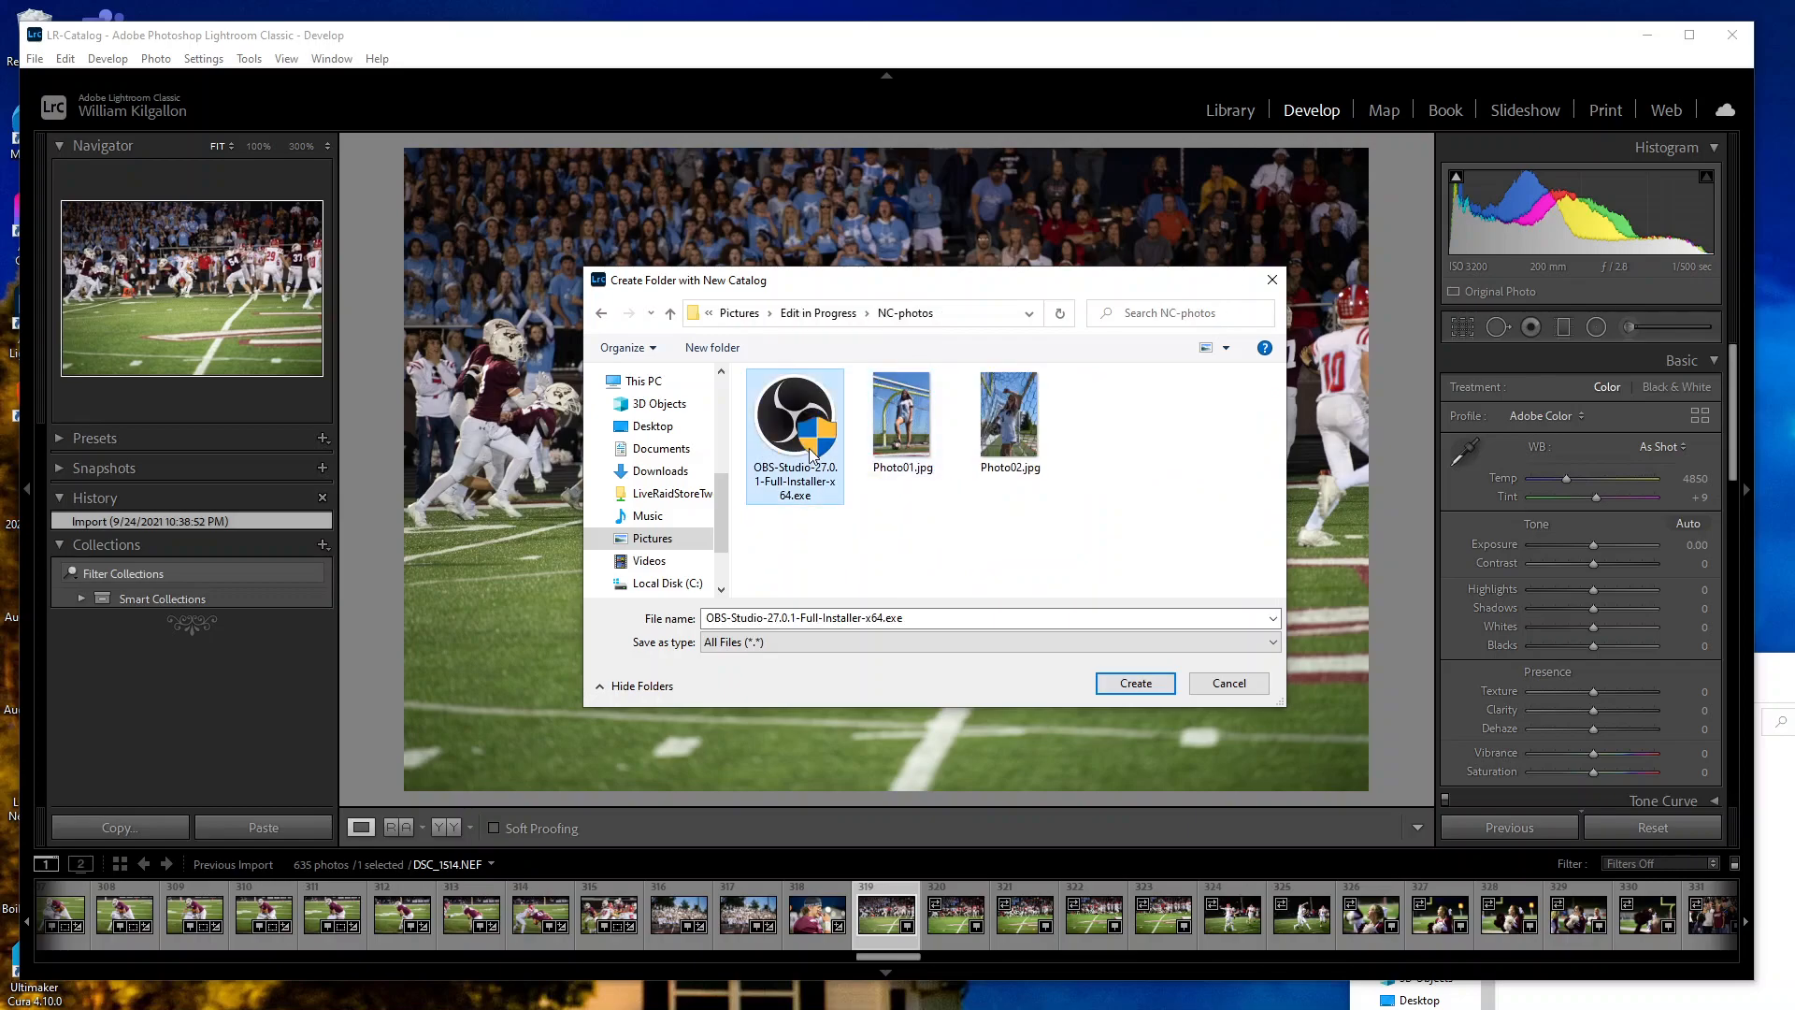
{"action": "key", "text": "Delete"}
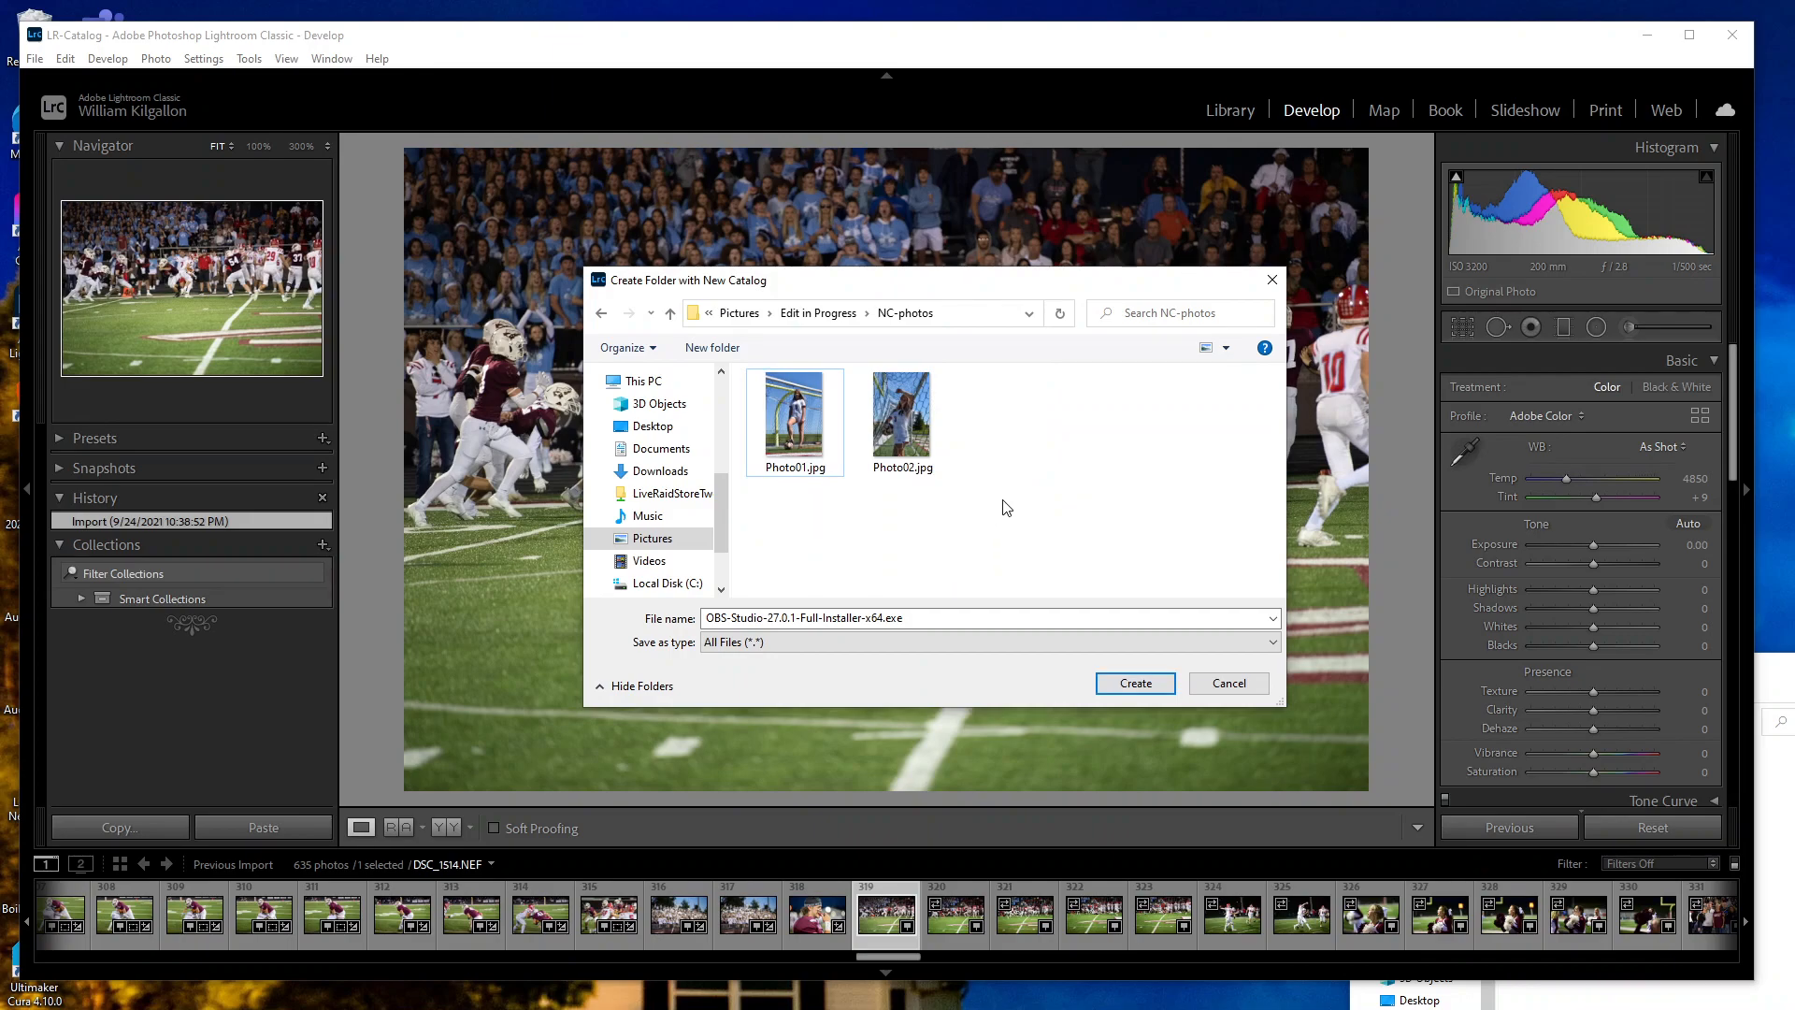
Step: Name the new catalog "LR Catalog" and create it in the NC-photos folder
{"action": "left_click", "coordinate": [905, 619]}
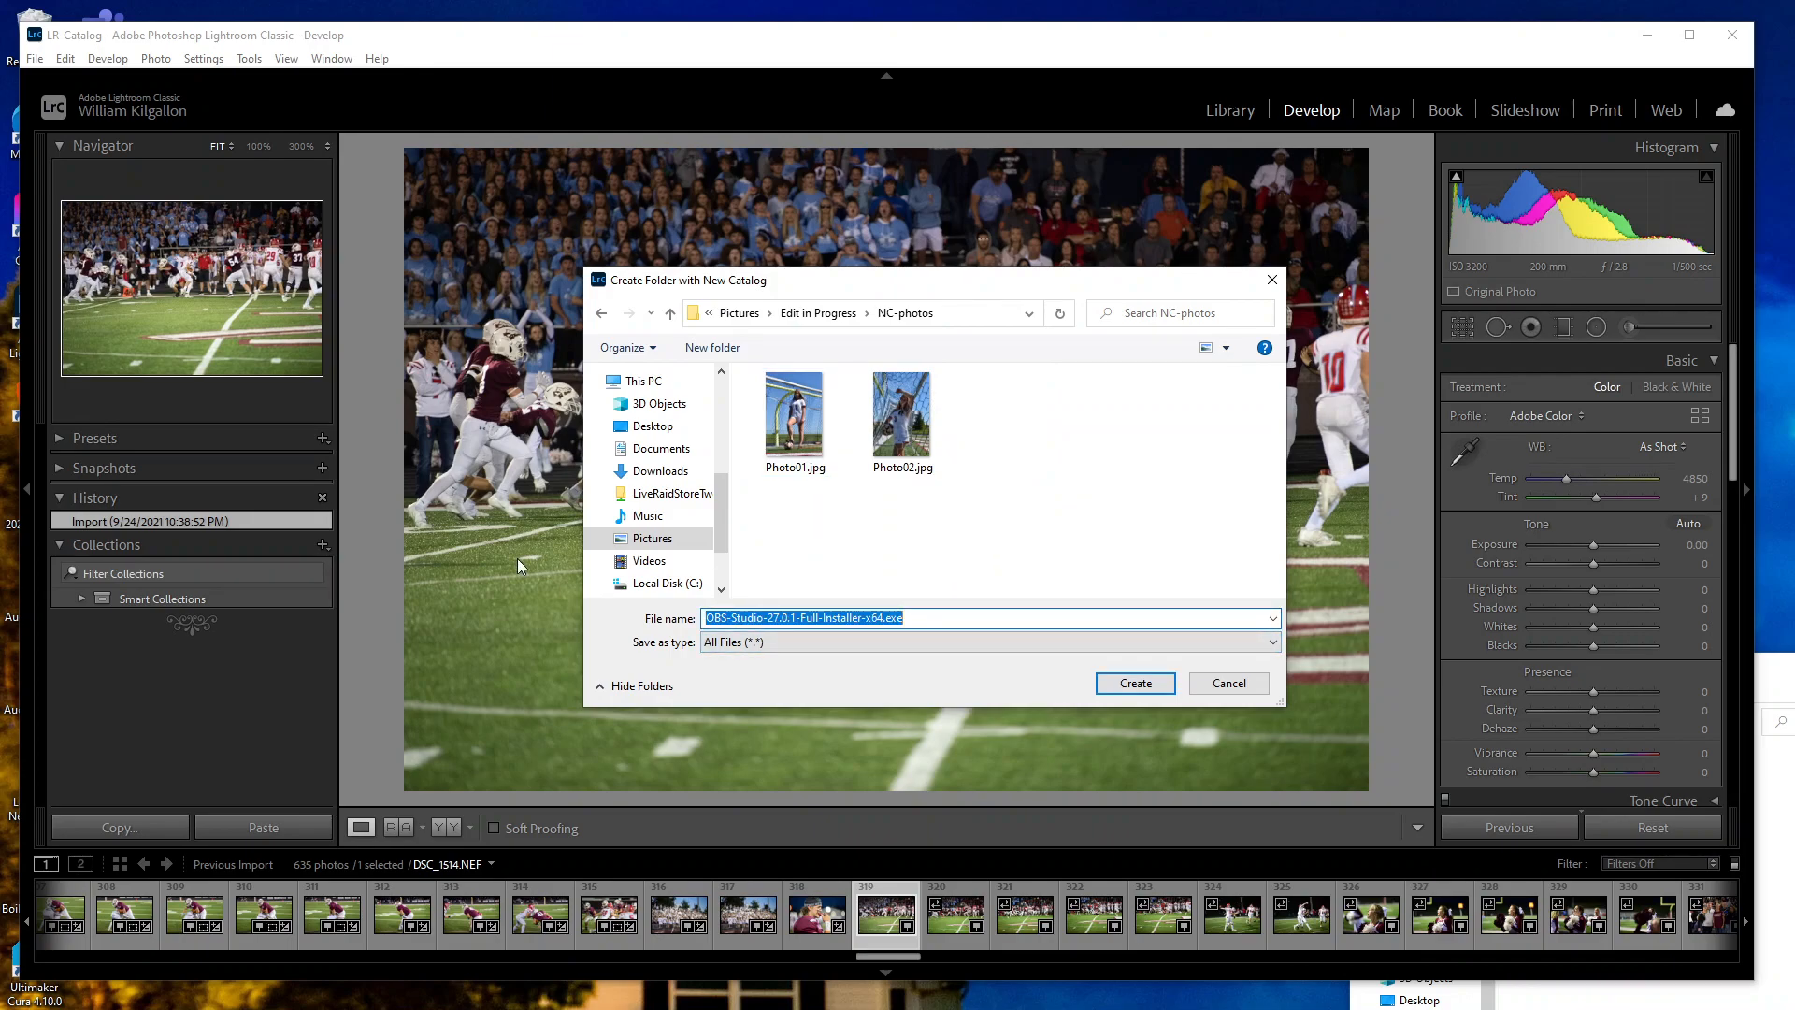
{"action": "type", "text": "LR Car"}
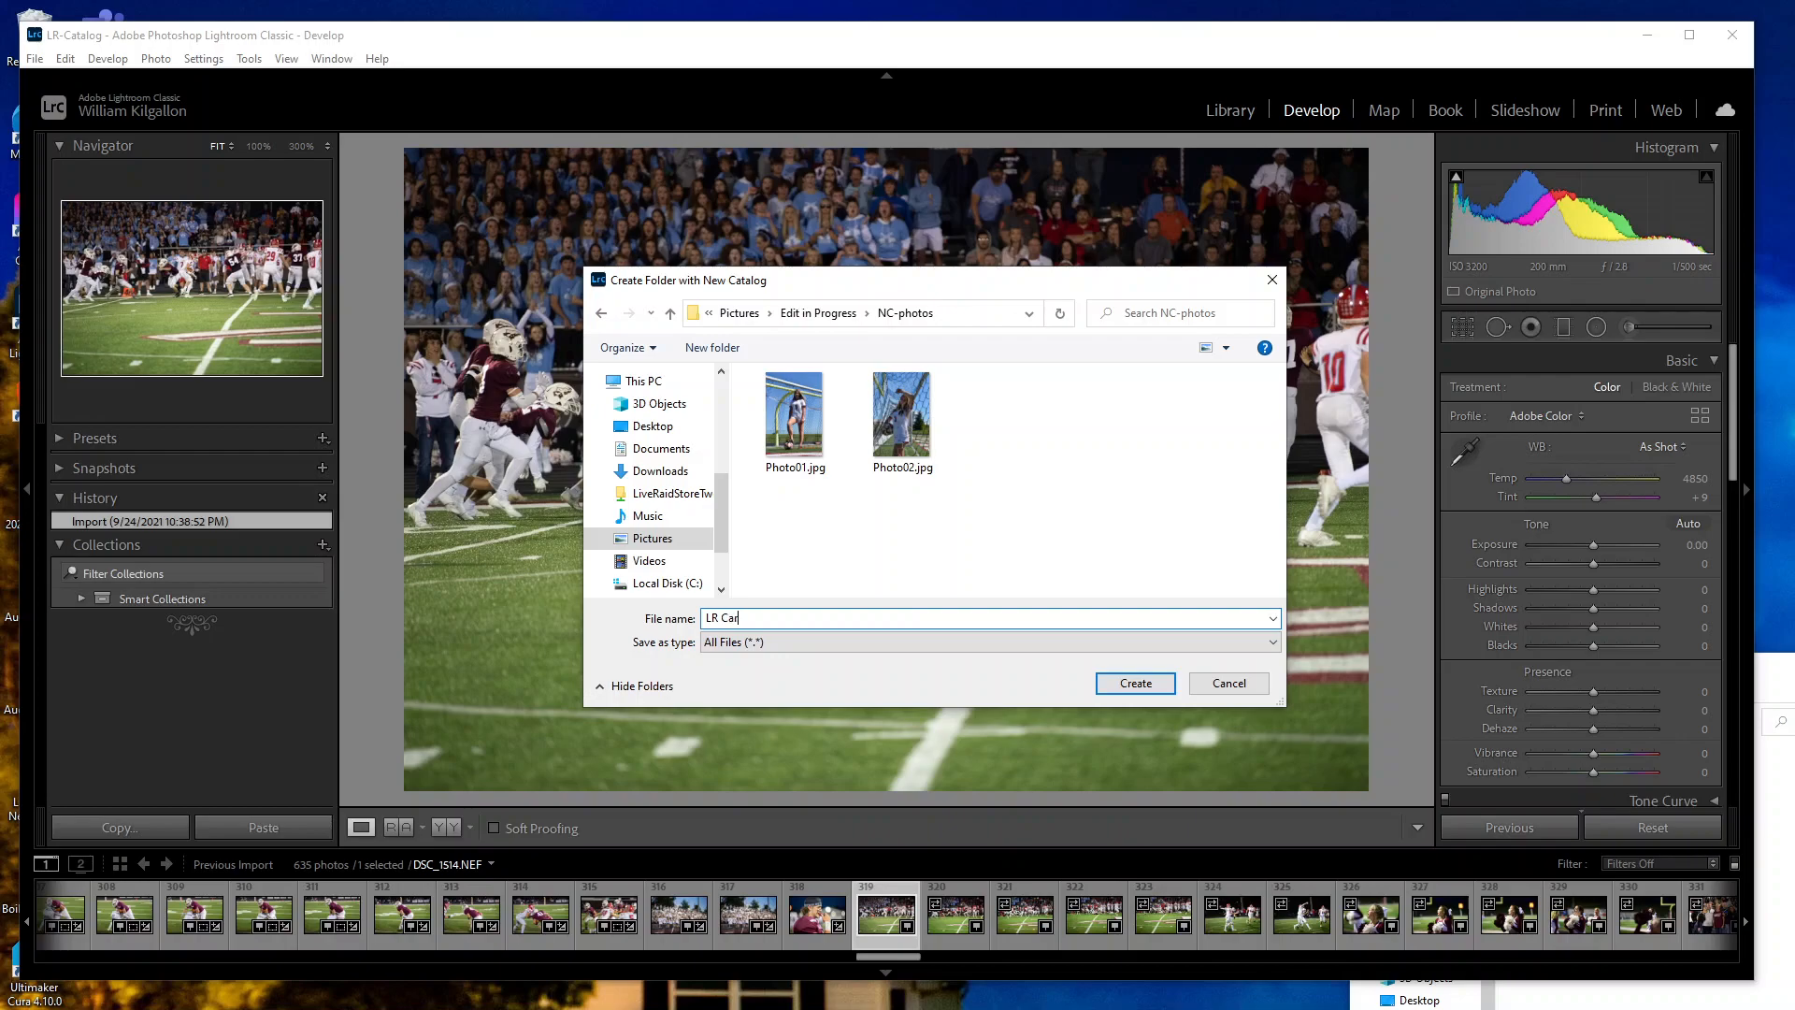
{"action": "type", "text": "alog"}
{"action": "left_click", "coordinate": [1159, 682]}
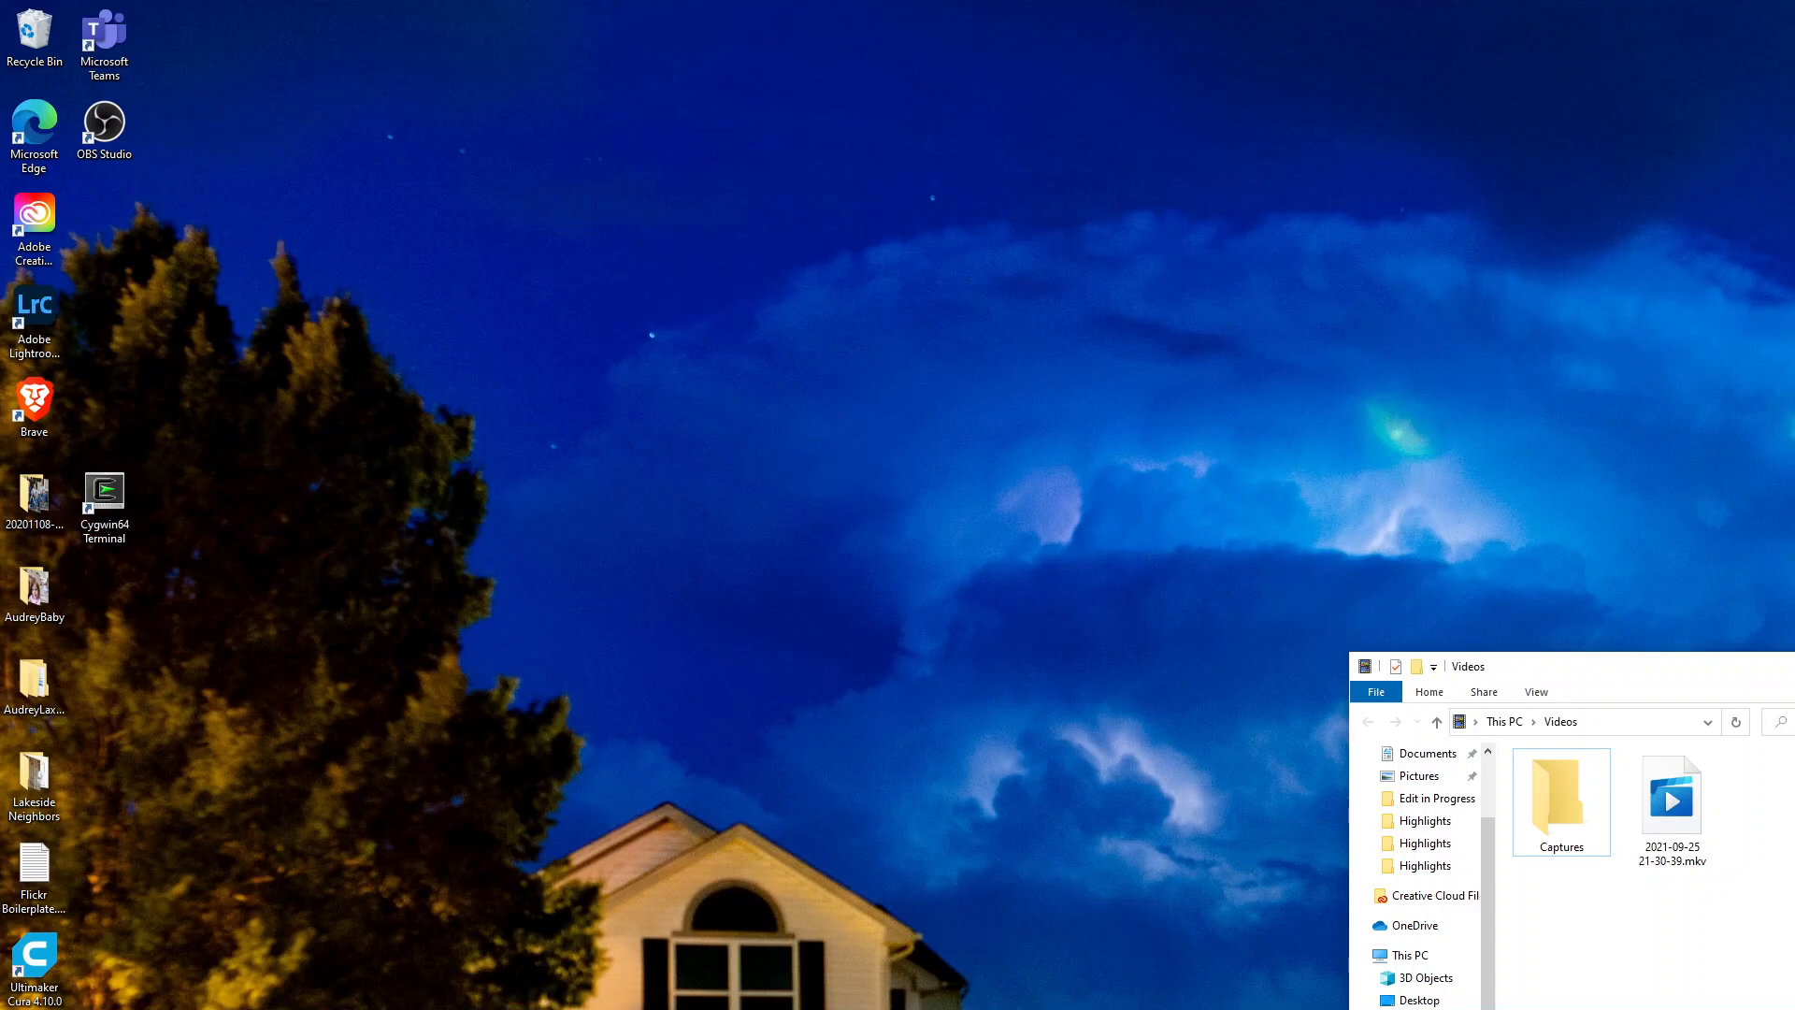
Step: Switch to the new catalog's window and show its Library module
{"action": "key", "text": "alt+Tab"}
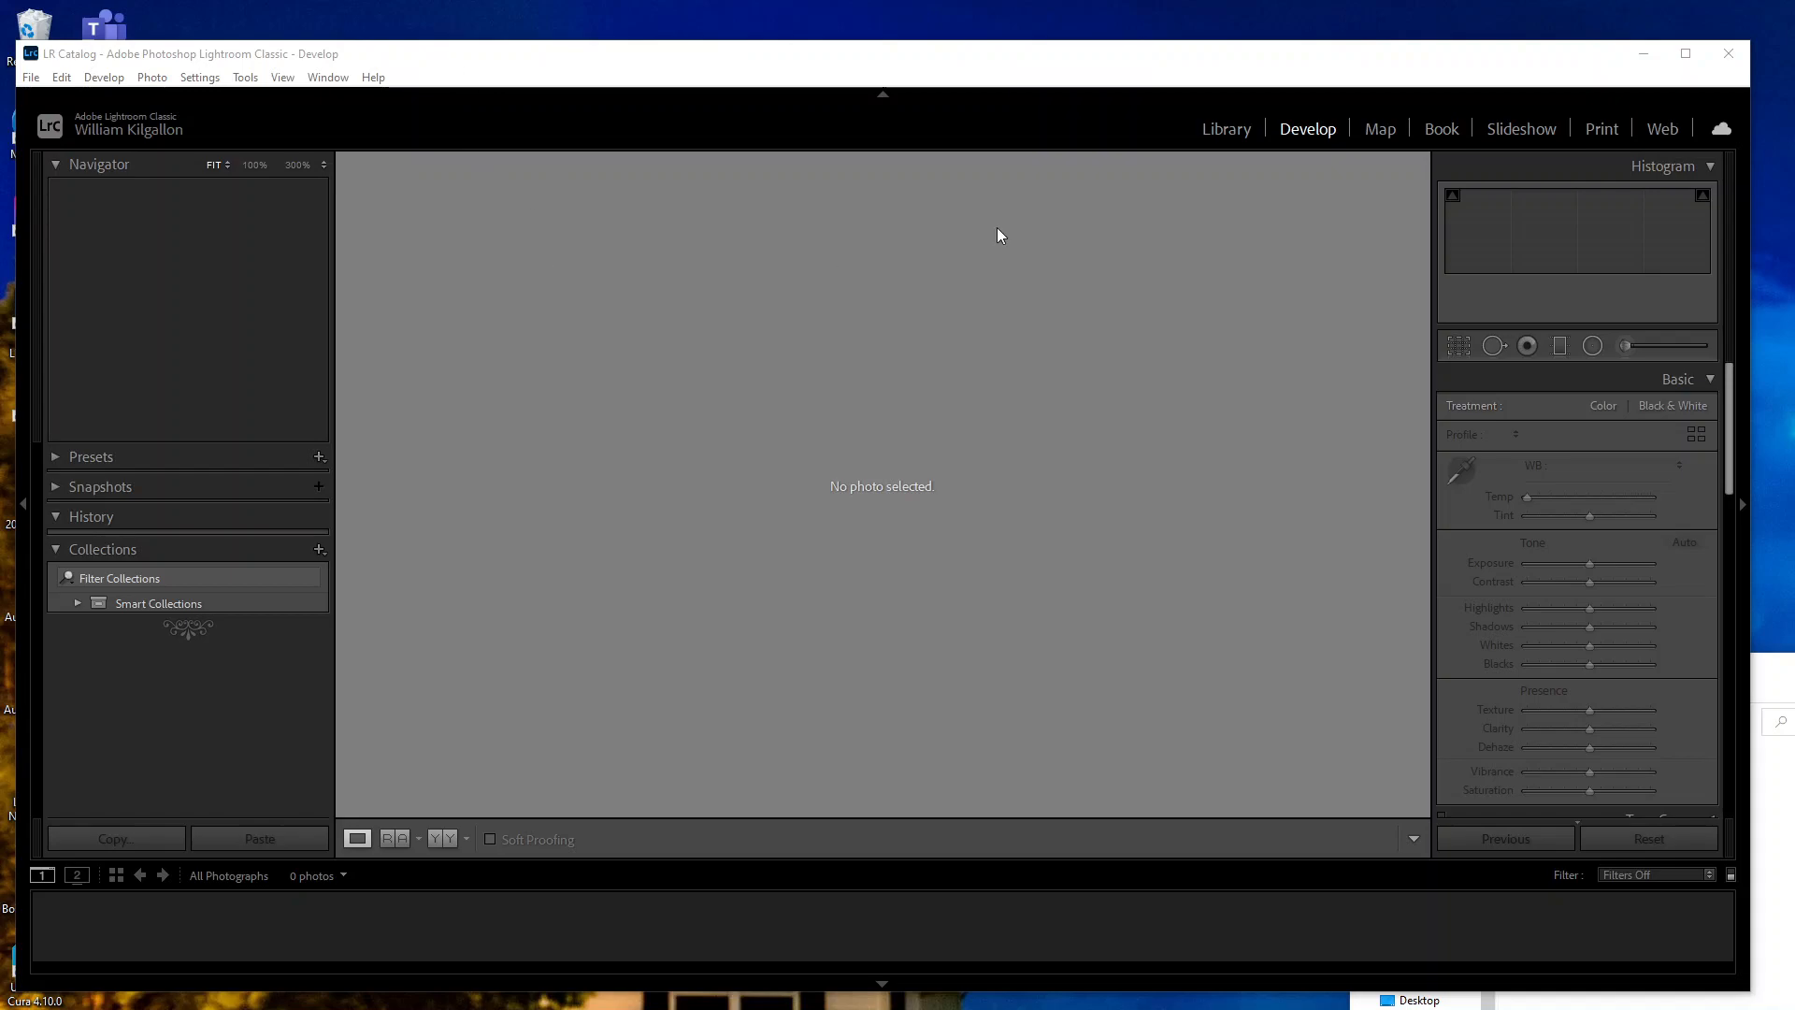
{"action": "left_click", "coordinate": [1226, 129]}
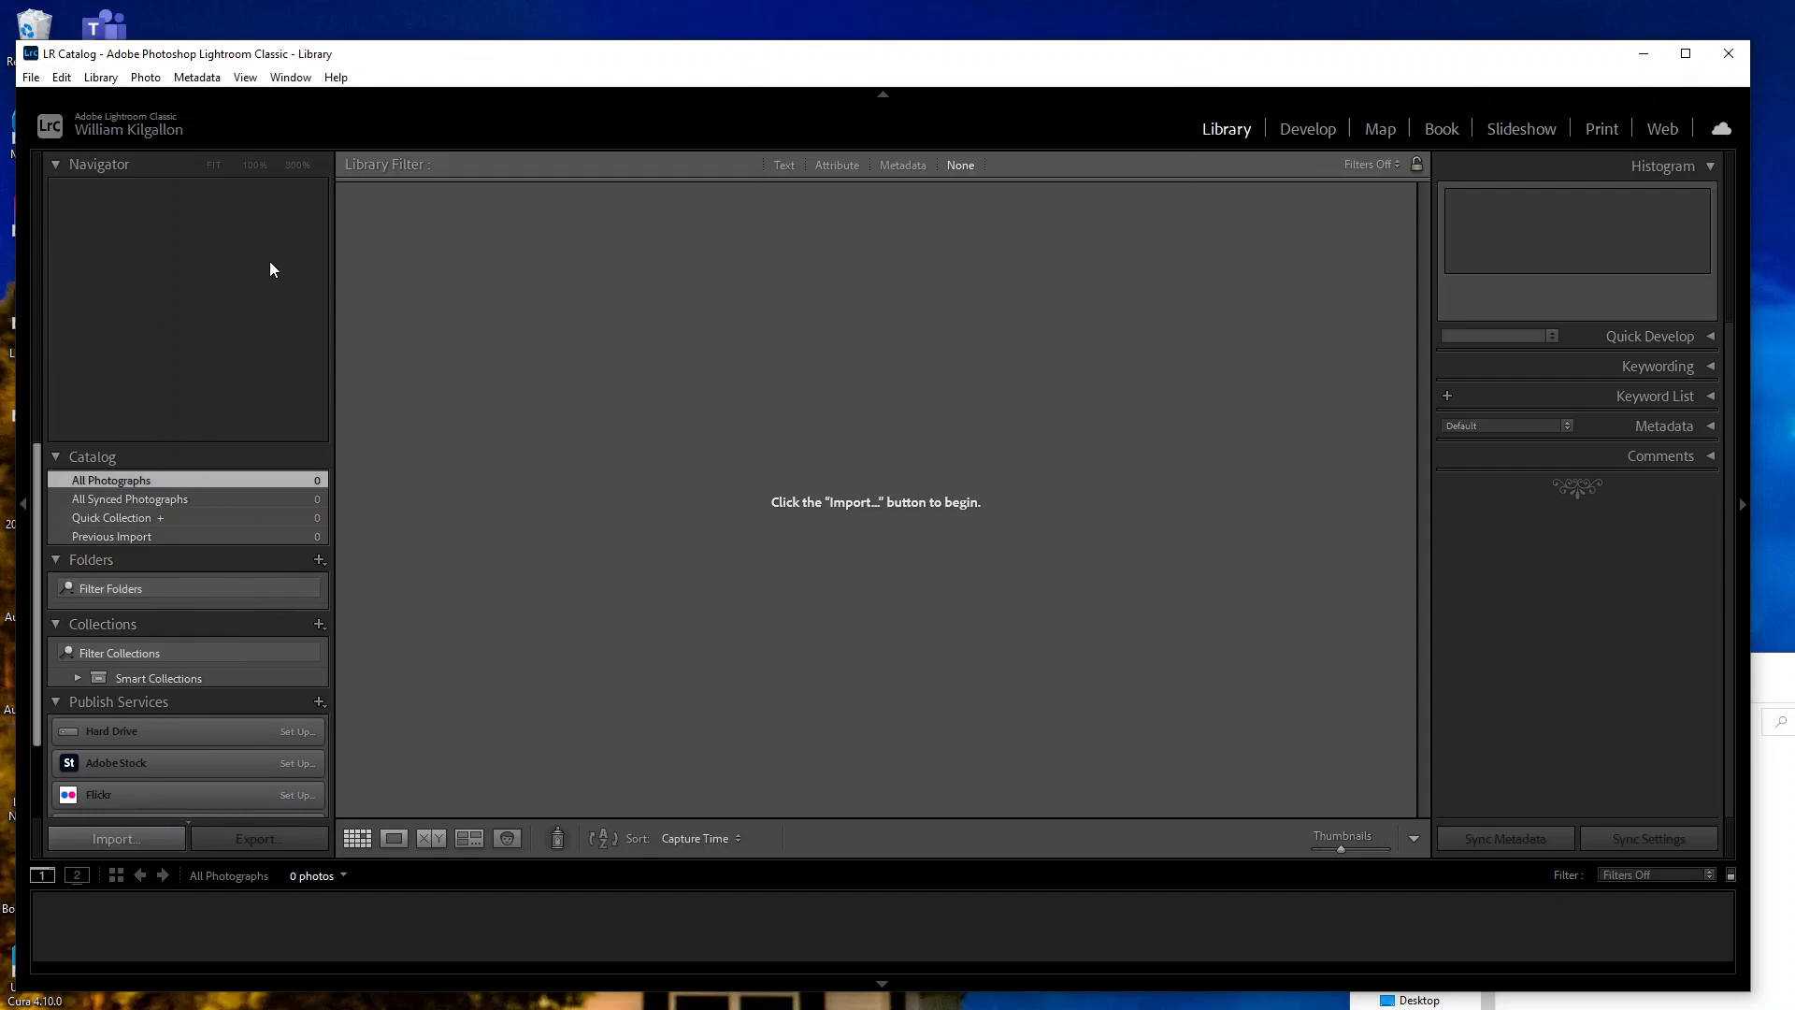
{"action": "left_click", "coordinate": [131, 837]}
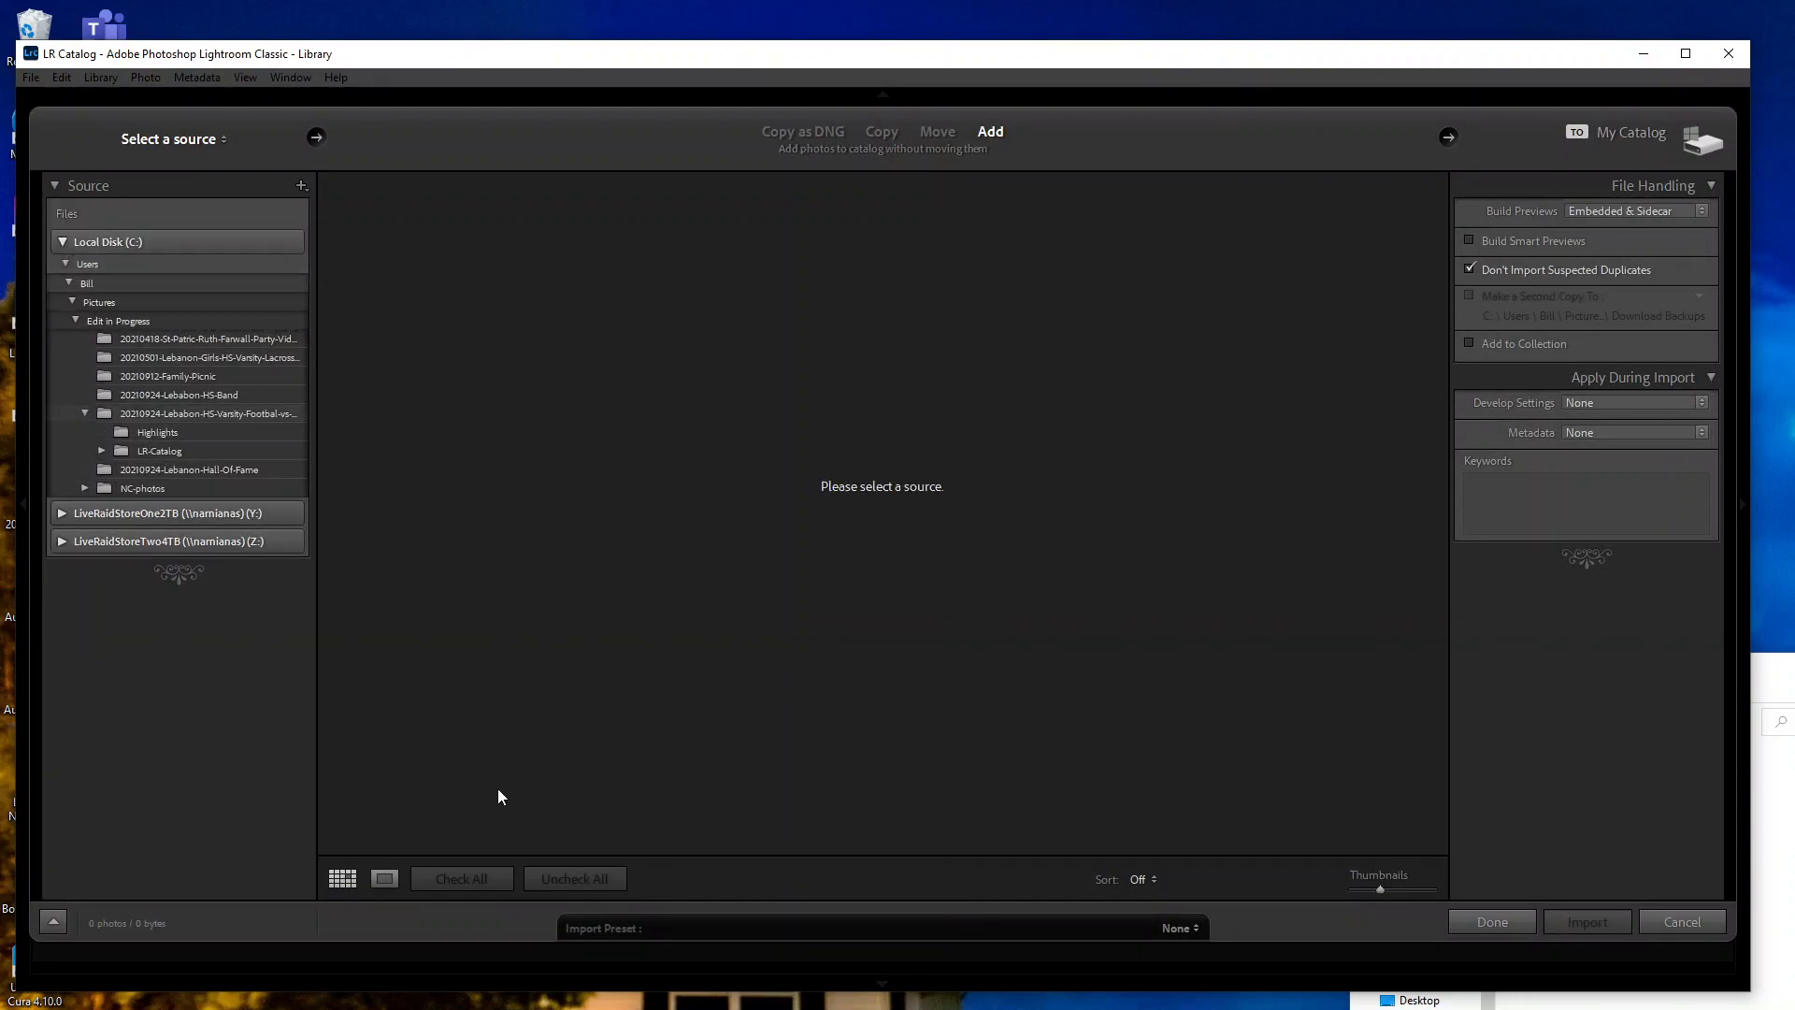
{"action": "left_click", "coordinate": [1682, 923]}
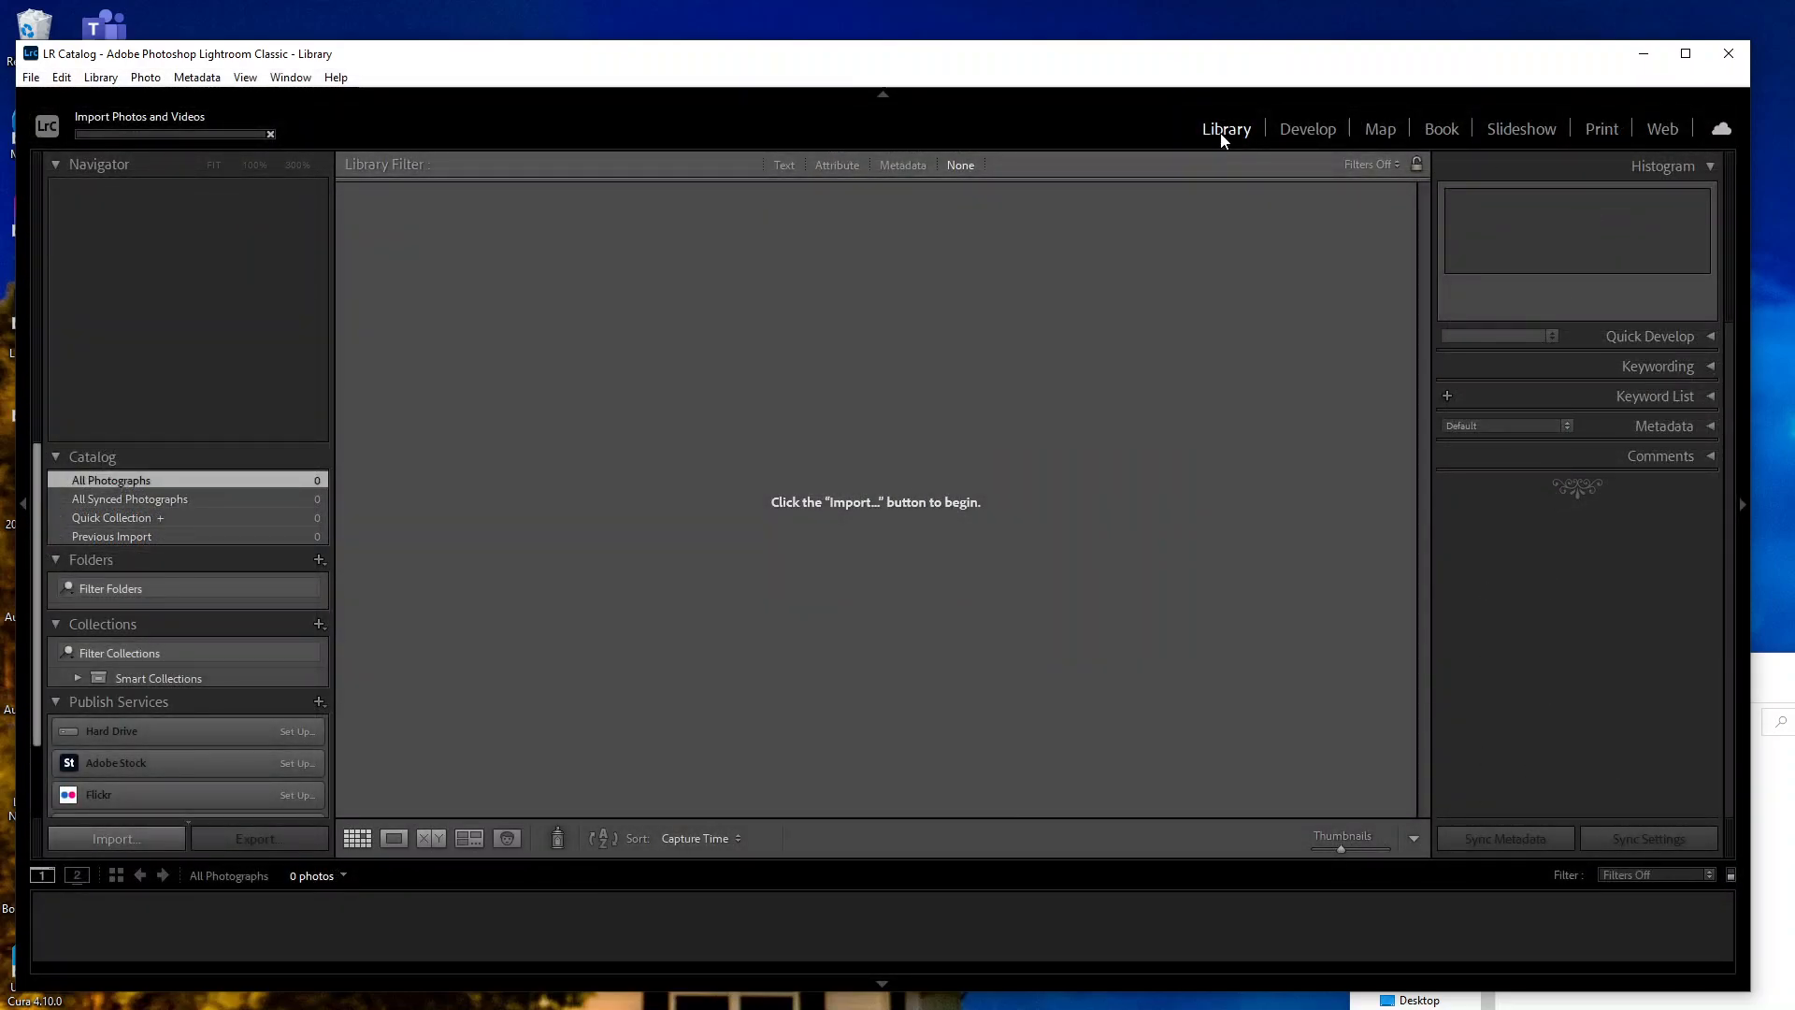
Step: Import Photo01.jpg and Photo02.jpg from the NC-photos folder, adding them to the catalog without moving them
{"action": "left_click", "coordinate": [119, 840]}
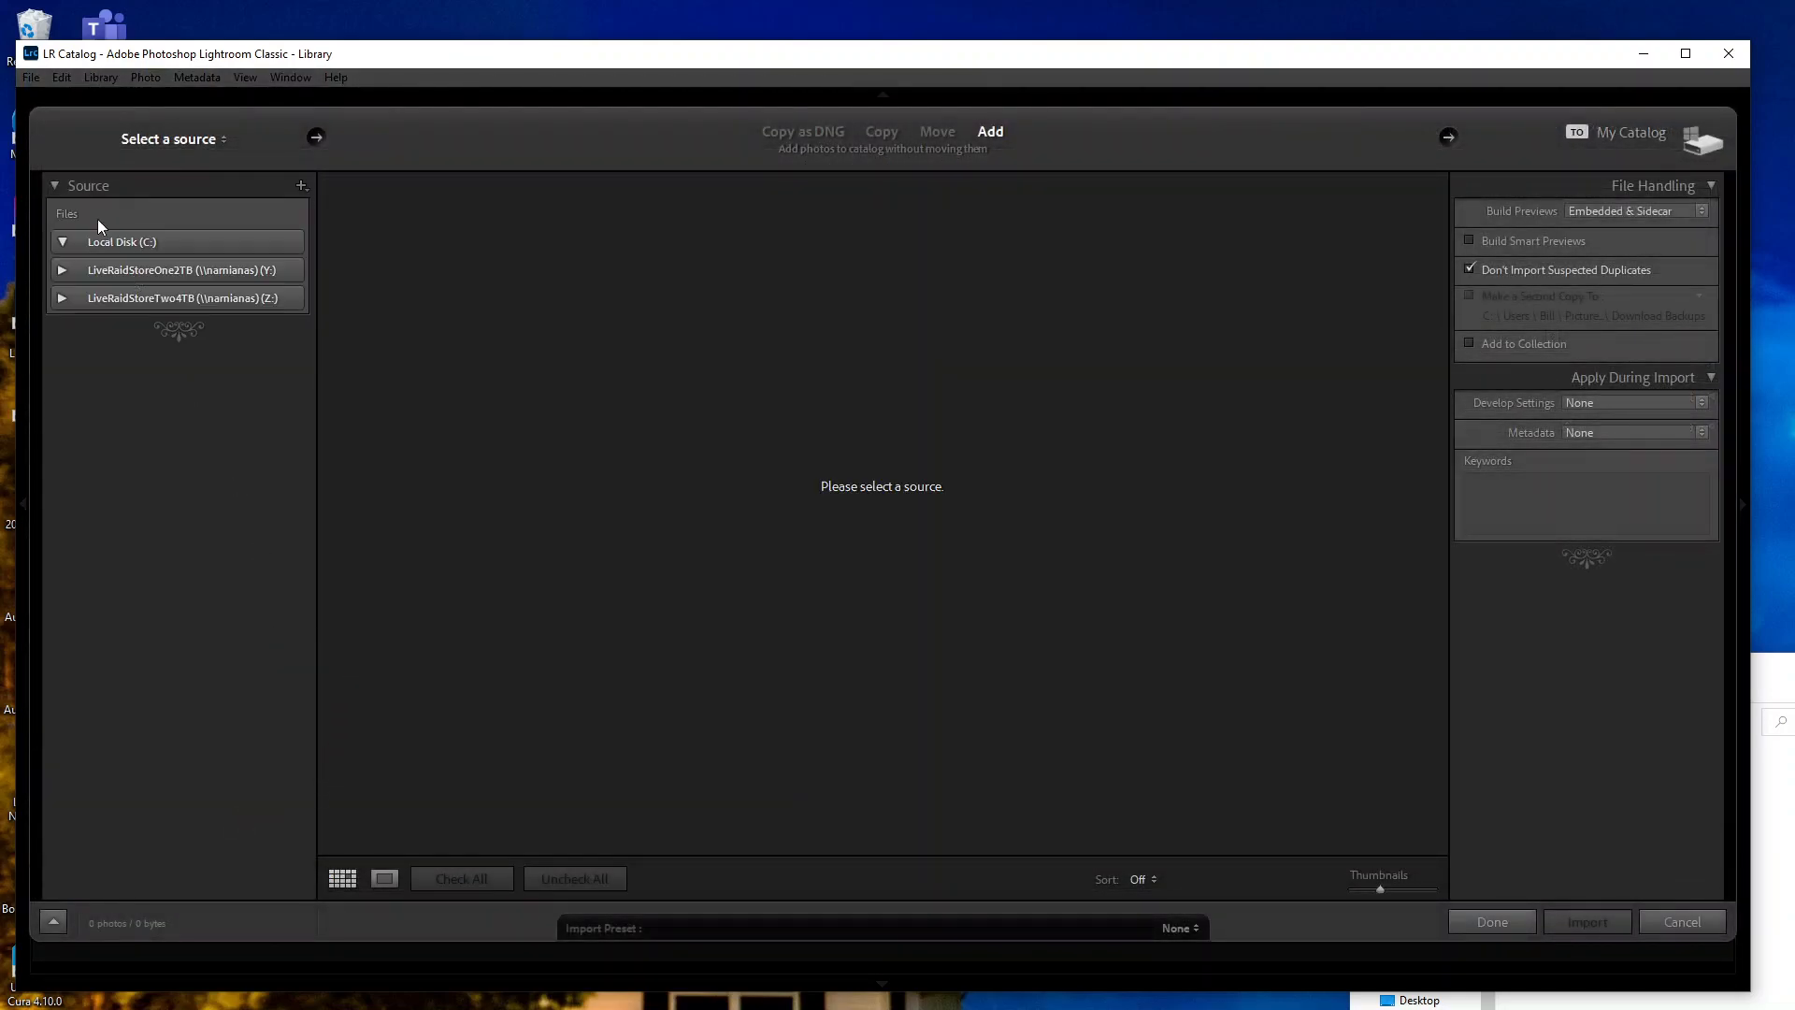
{"action": "left_click", "coordinate": [62, 242]}
{"action": "left_click", "coordinate": [62, 241]}
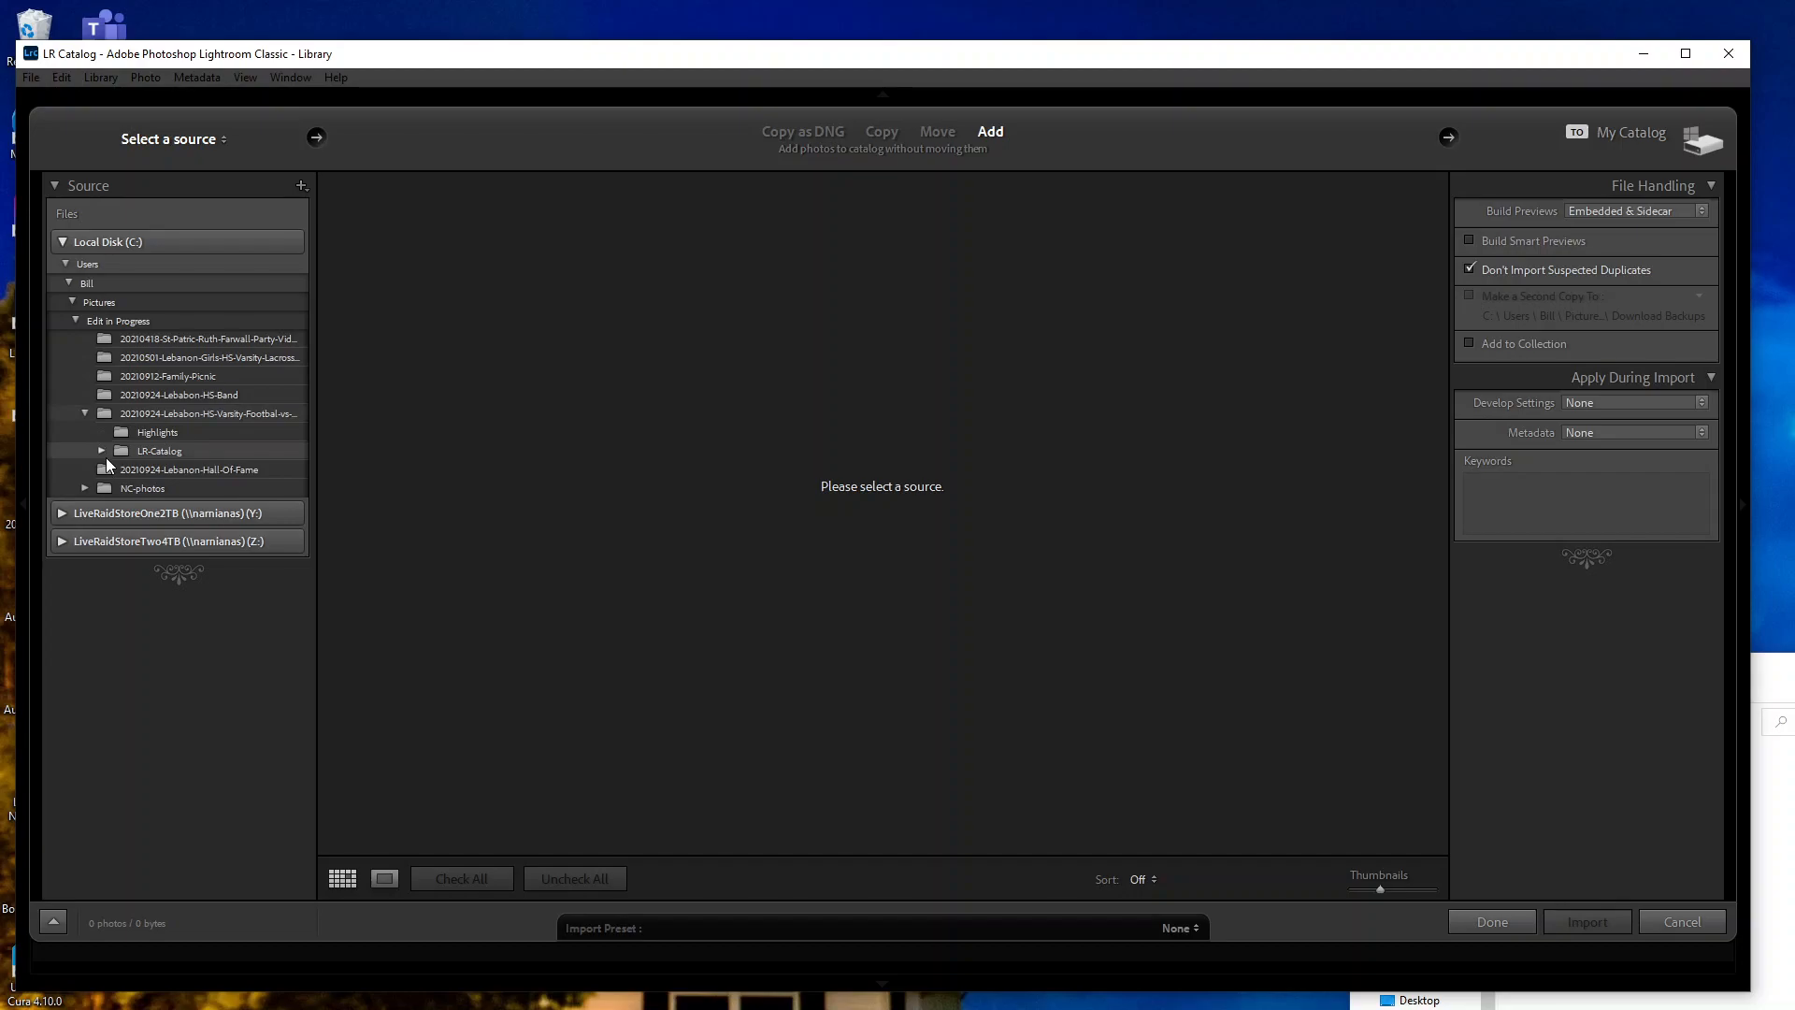
{"action": "left_click", "coordinate": [106, 486]}
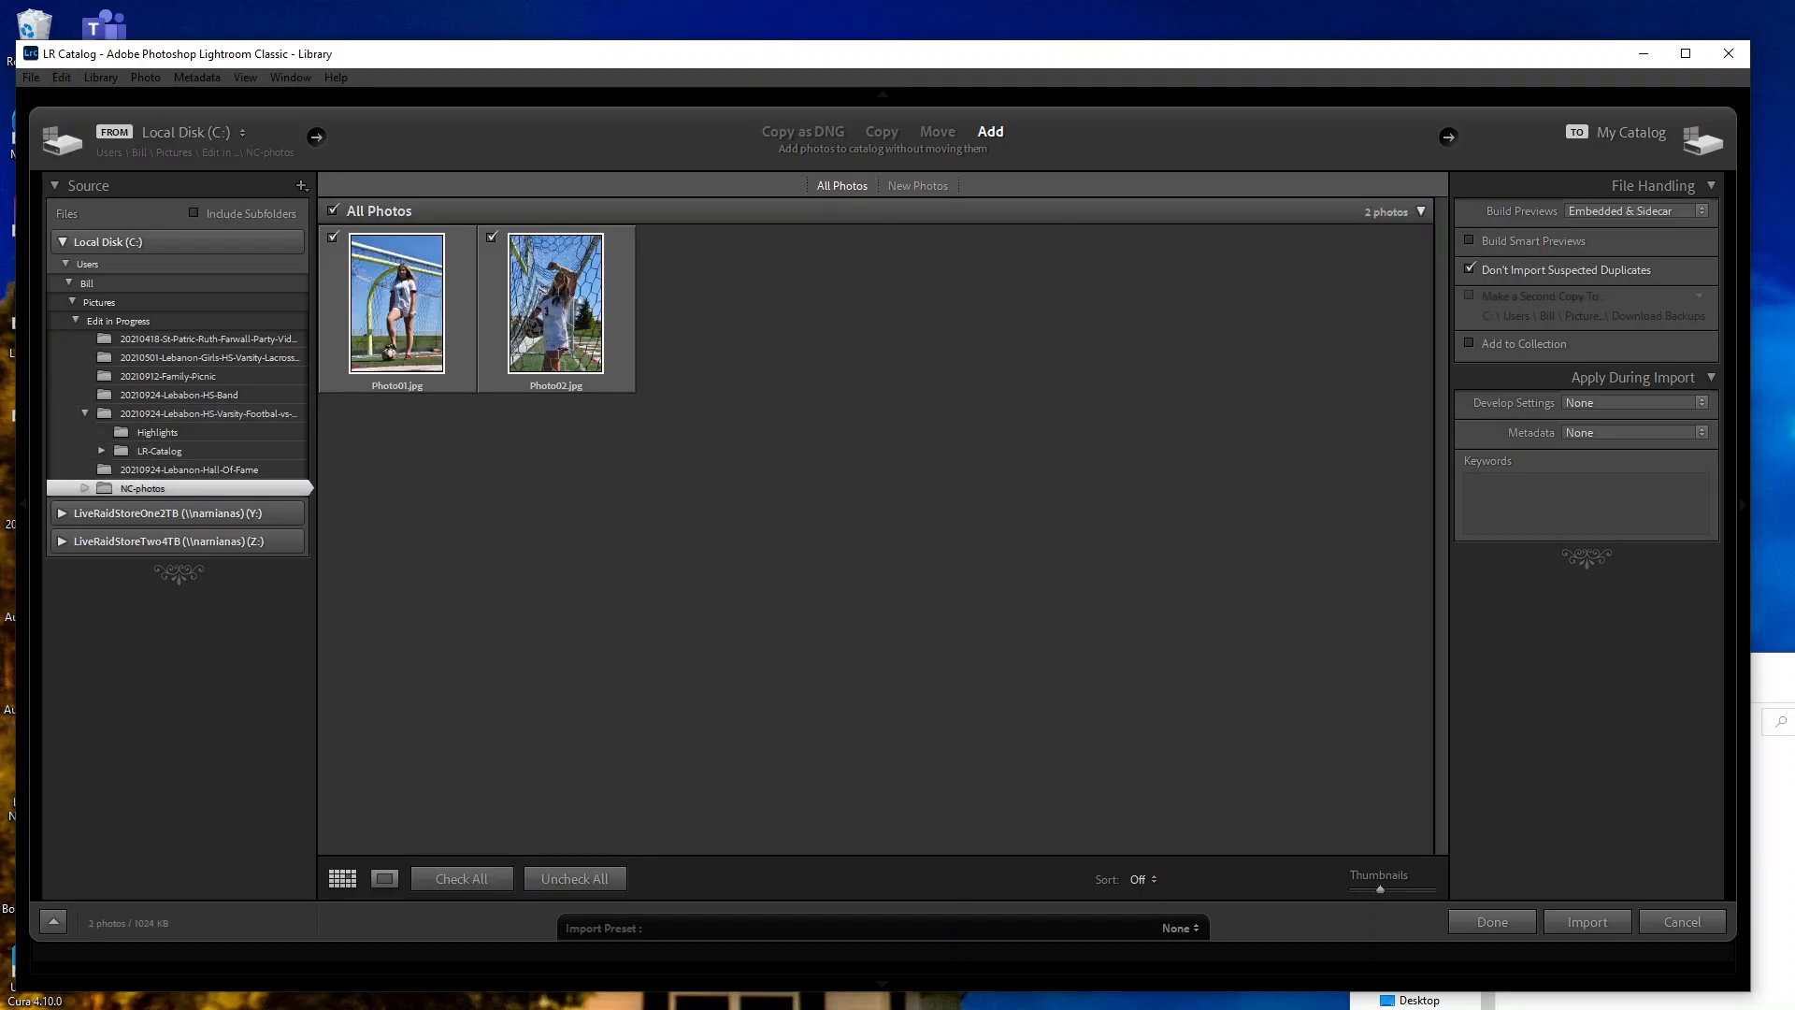
{"action": "left_click", "coordinate": [1591, 924]}
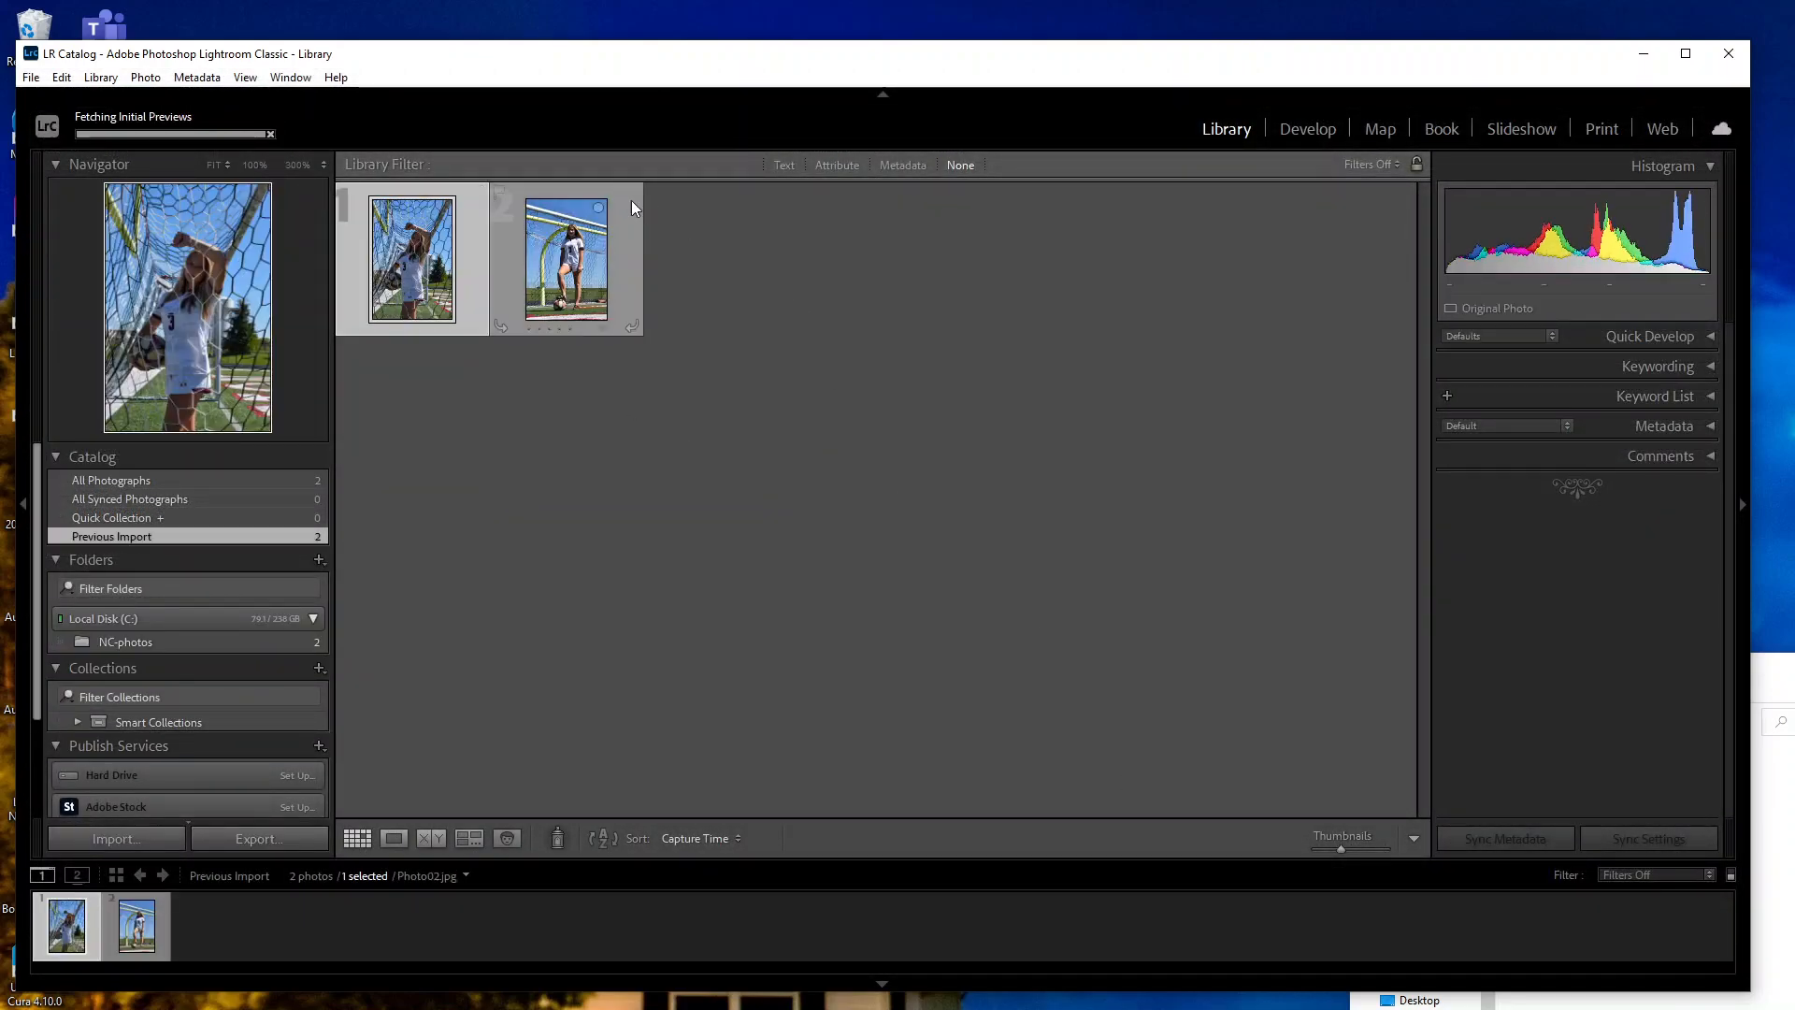
{"action": "left_click_drag", "start_coordinate": [450, 57], "coordinate": [449, 52]}
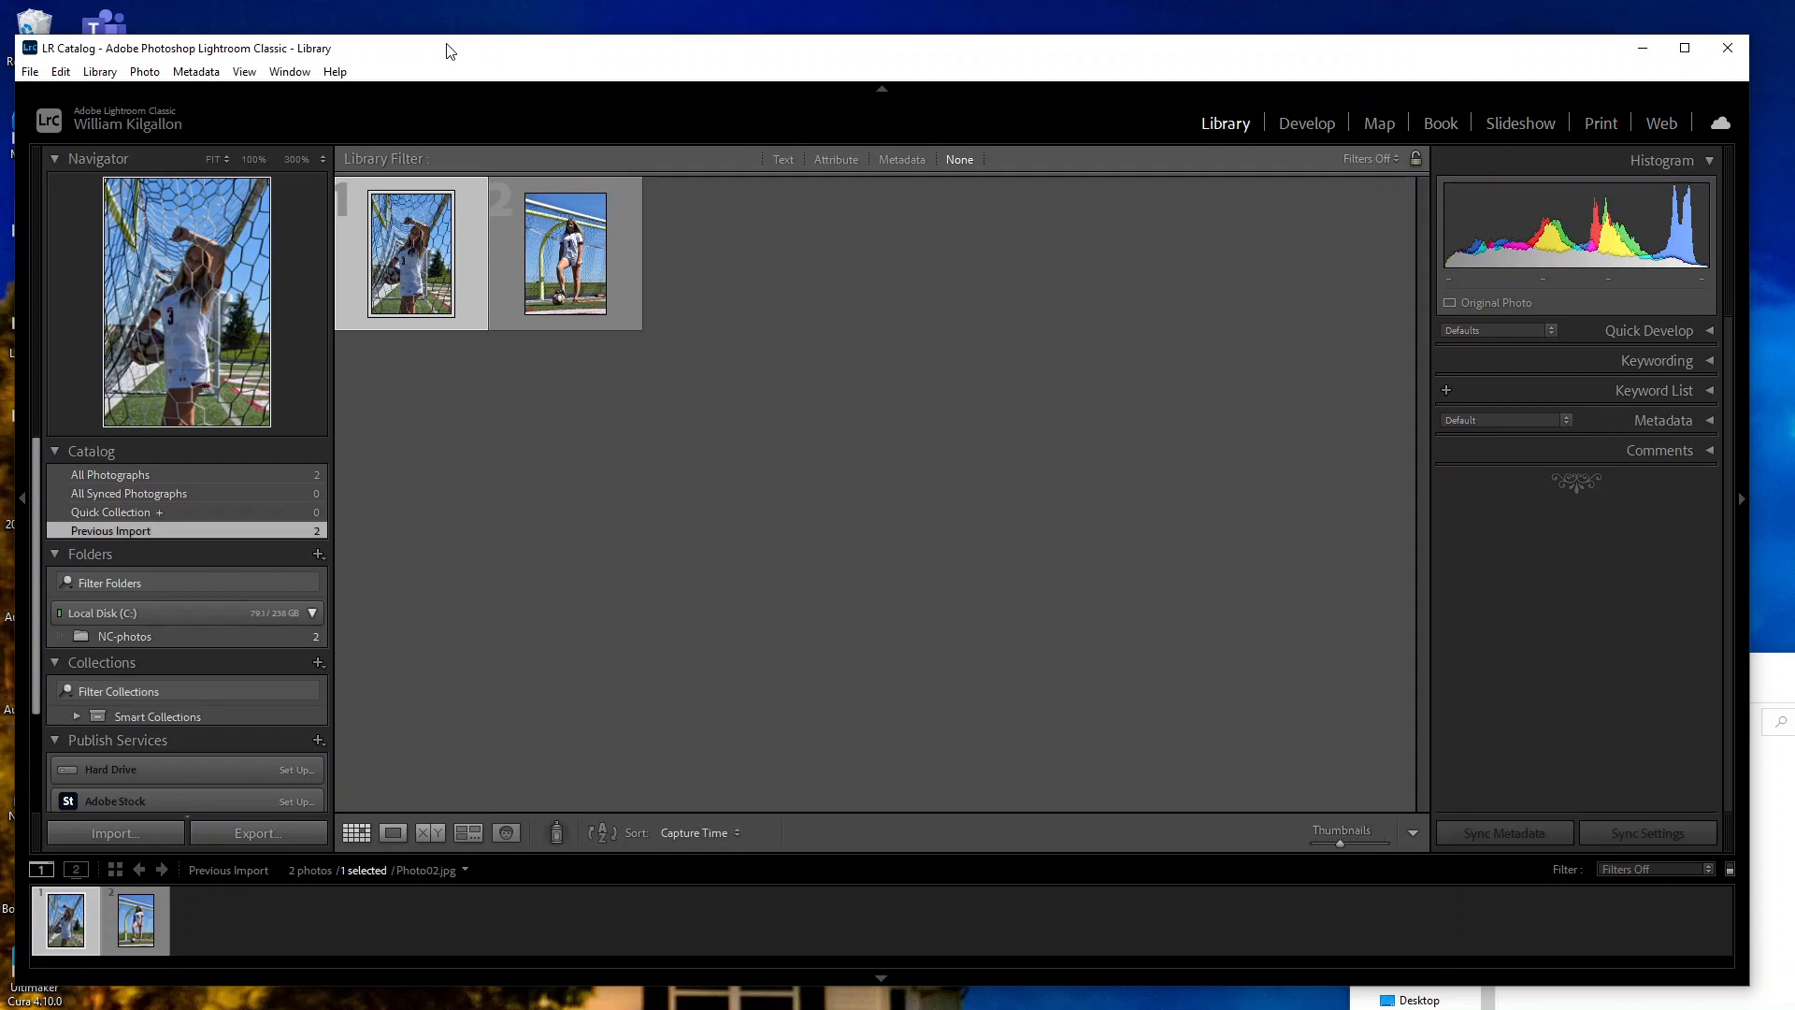
{"action": "left_click_drag", "start_coordinate": [435, 49], "coordinate": [435, 40]}
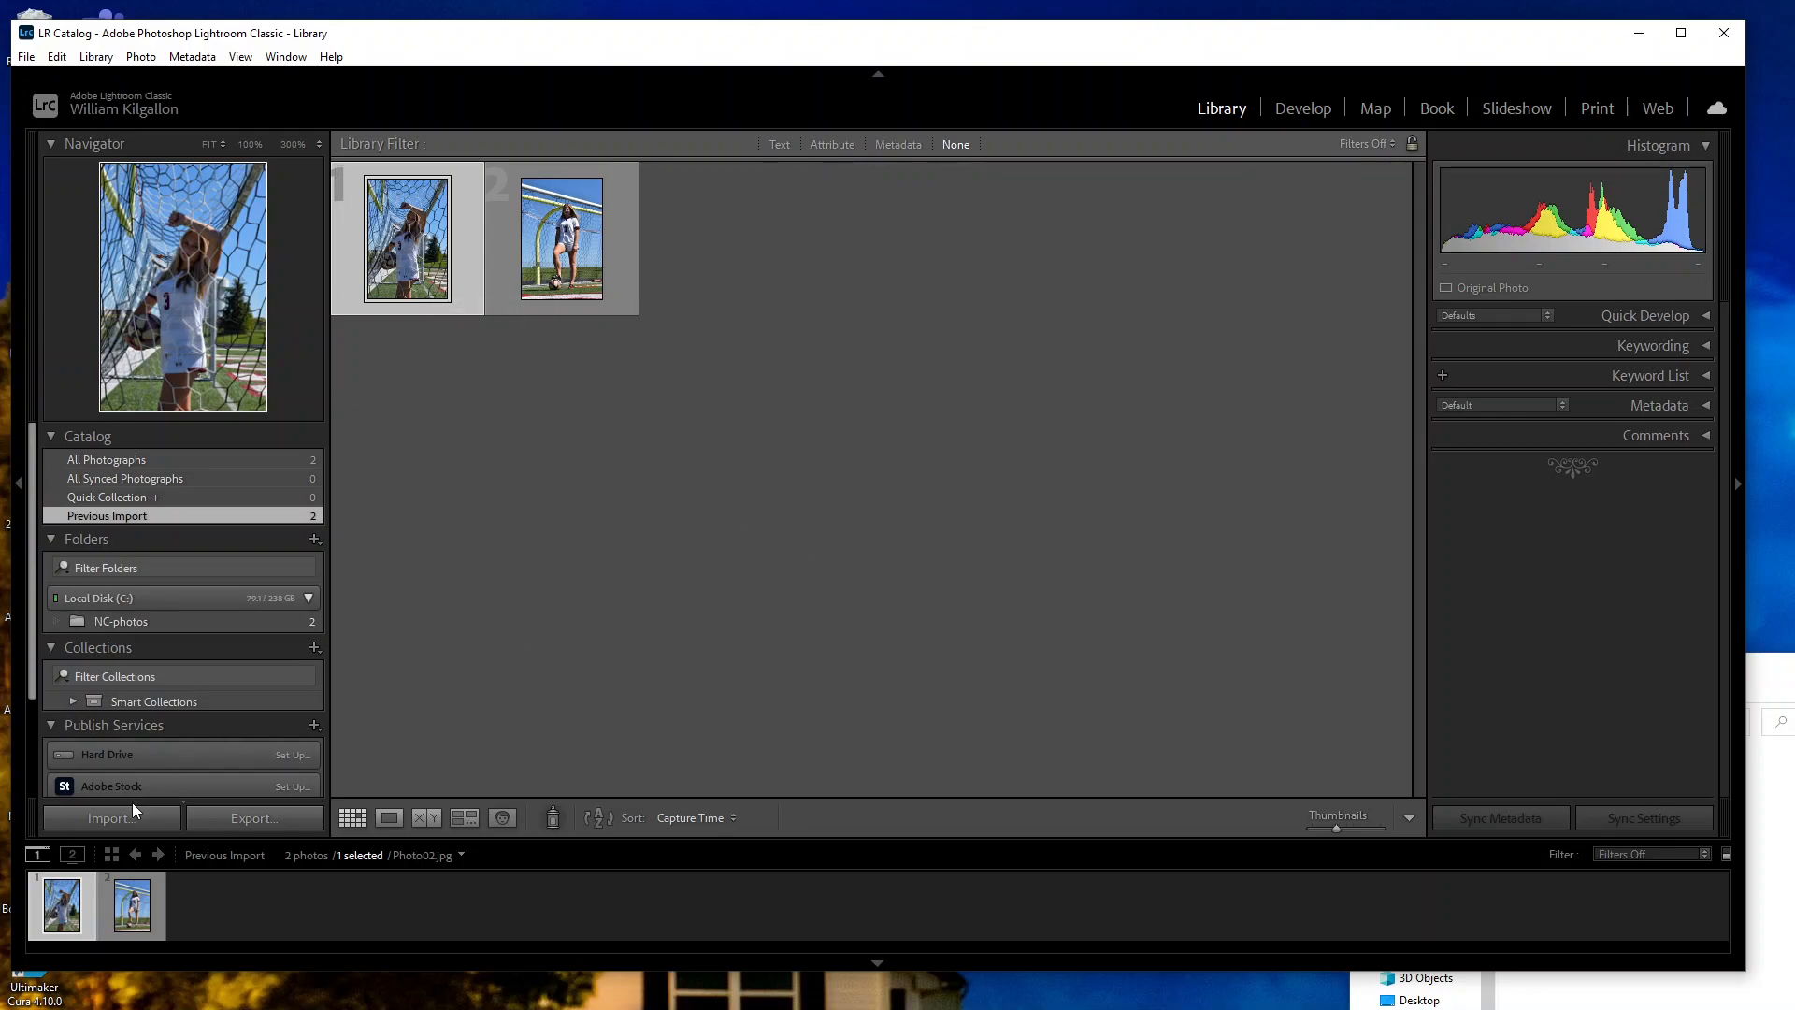
Step: Crop Photo02.jpg in the Develop module slightly tighter around the player, trimming the upper edge and both sides at the original aspect ratio
{"action": "left_click", "coordinate": [1321, 118]}
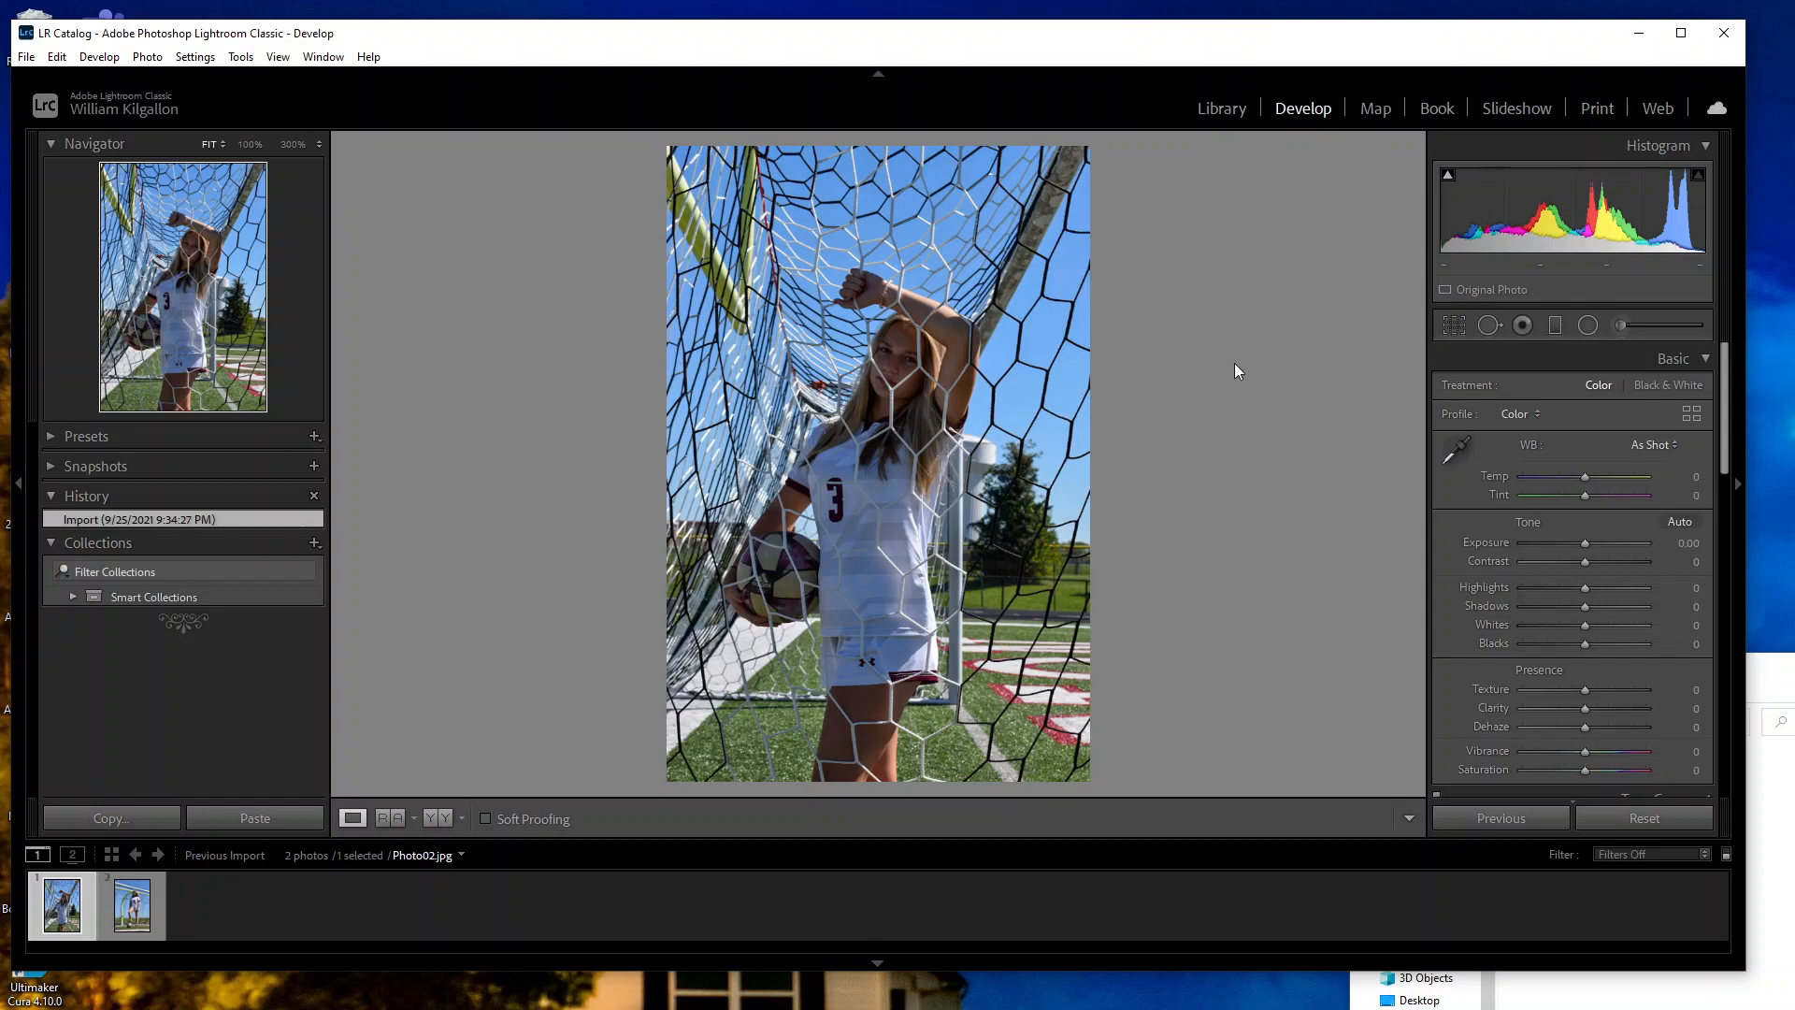
{"action": "left_click", "coordinate": [1454, 325]}
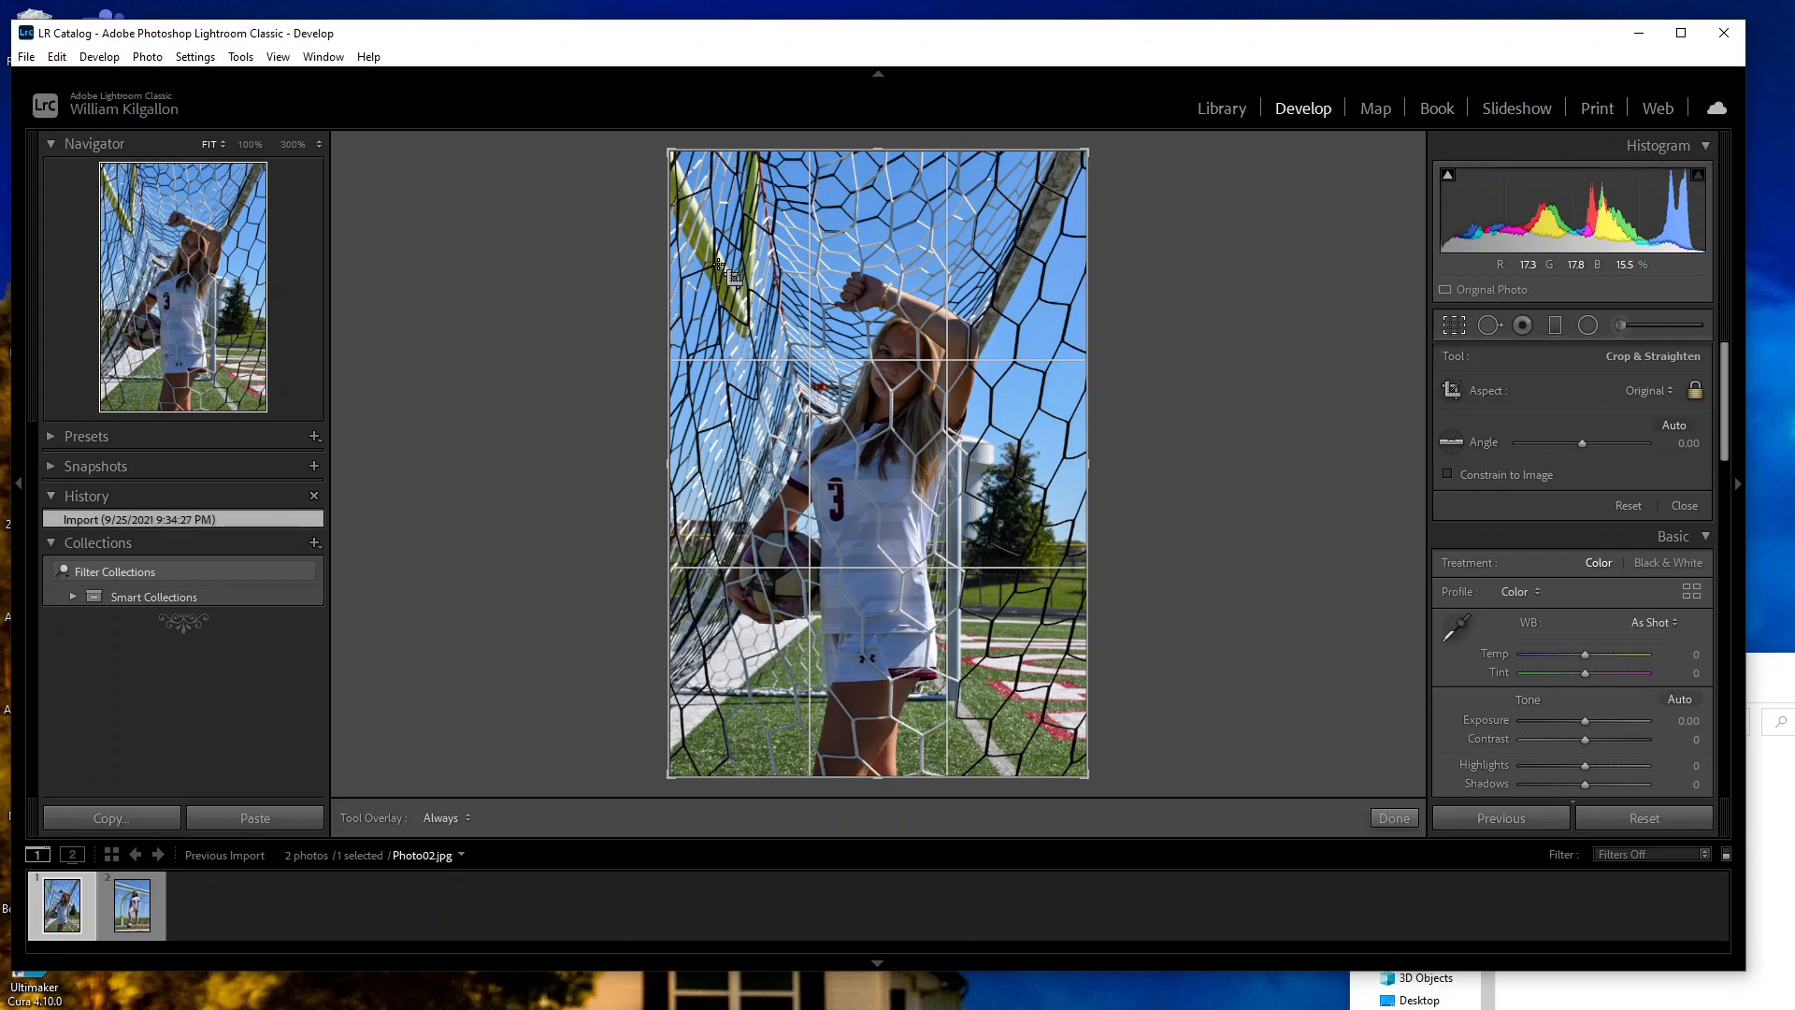
{"action": "left_click_drag", "start_coordinate": [711, 226], "coordinate": [915, 697]}
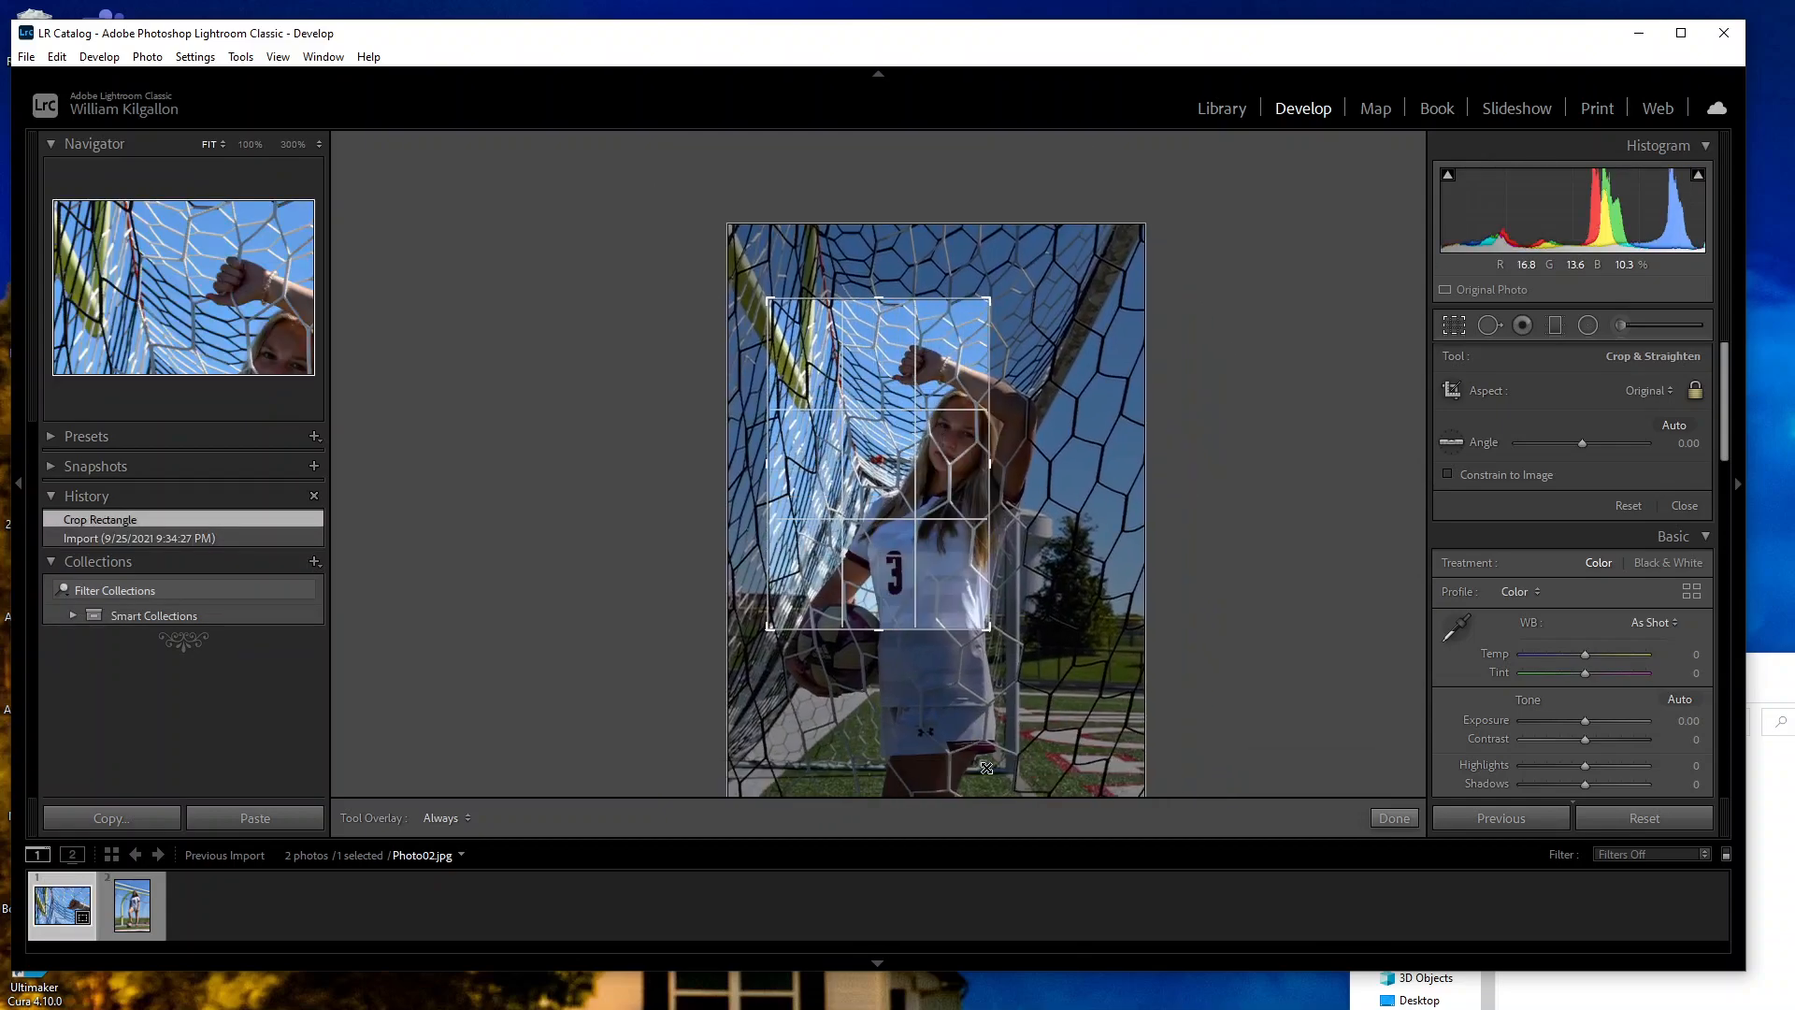
{"action": "left_click_drag", "start_coordinate": [852, 462], "coordinate": [875, 462]}
{"action": "left_click_drag", "start_coordinate": [698, 188], "coordinate": [707, 198]}
{"action": "left_click_drag", "start_coordinate": [899, 370], "coordinate": [905, 370]}
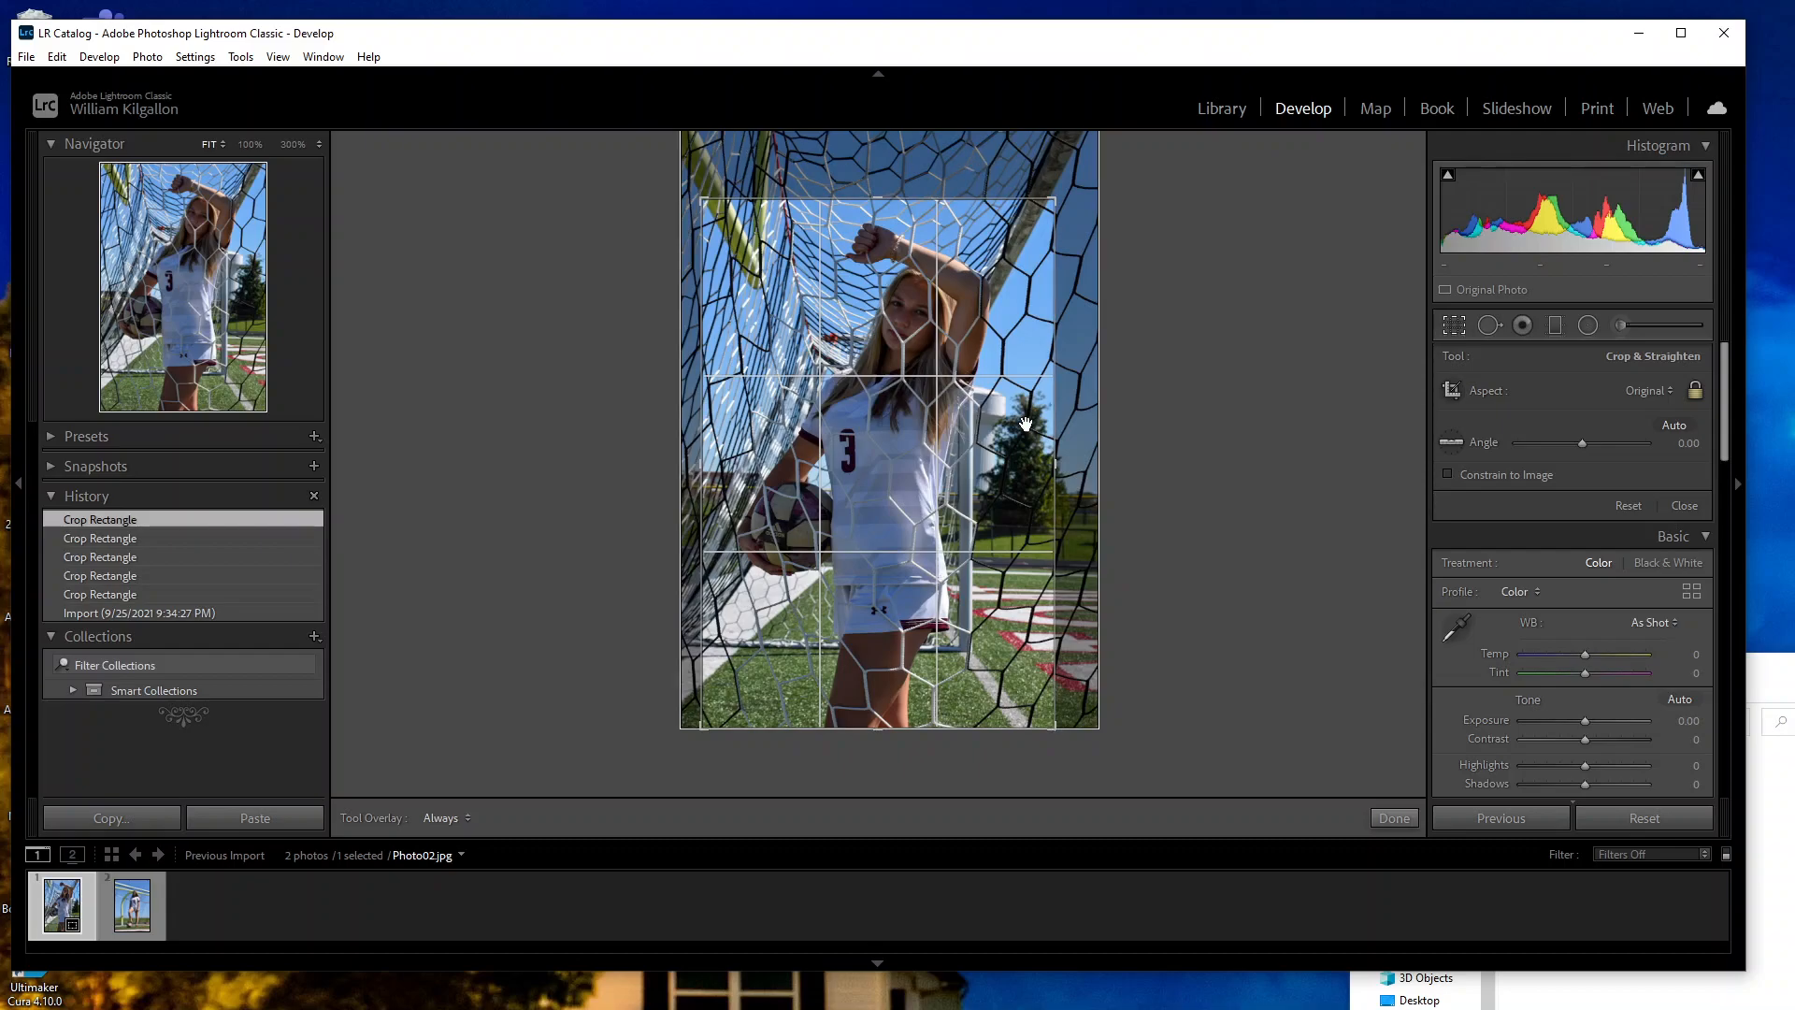
{"action": "left_click", "coordinate": [1396, 817]}
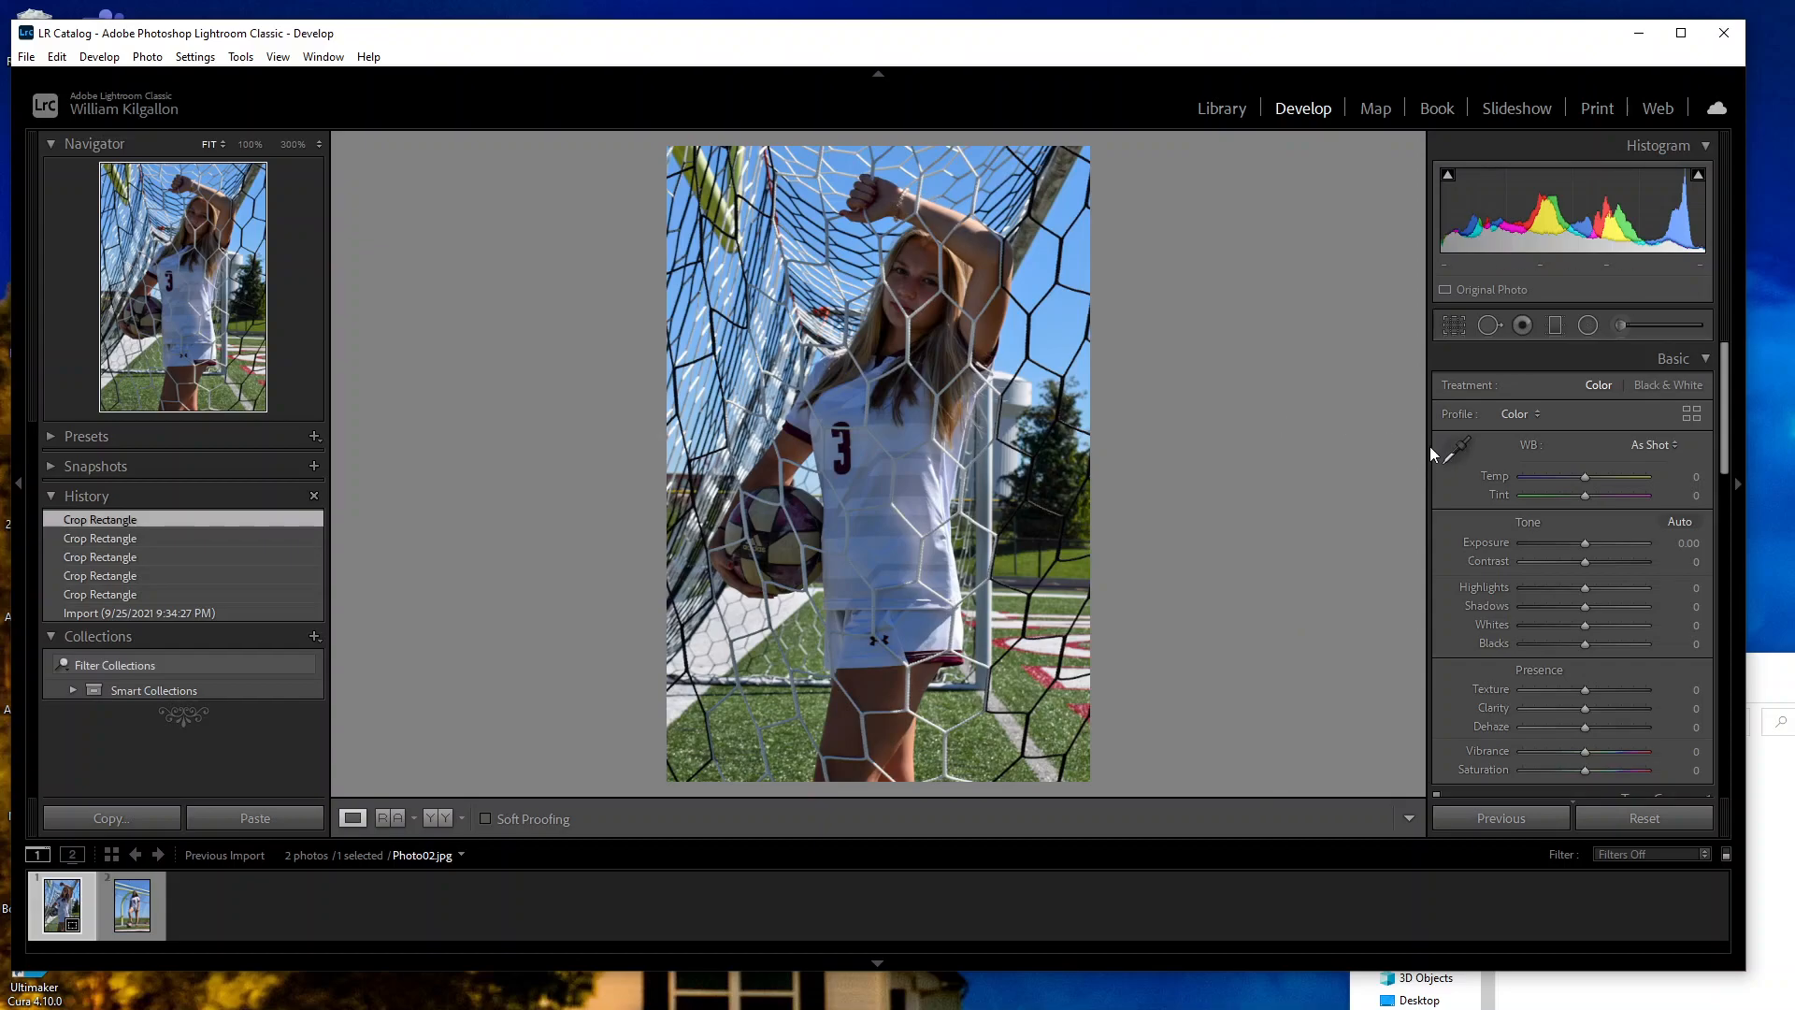
Step: Examine the player's face, the white jersey and the dark background behind the net at 300% magnification
{"action": "left_click", "coordinate": [286, 146]}
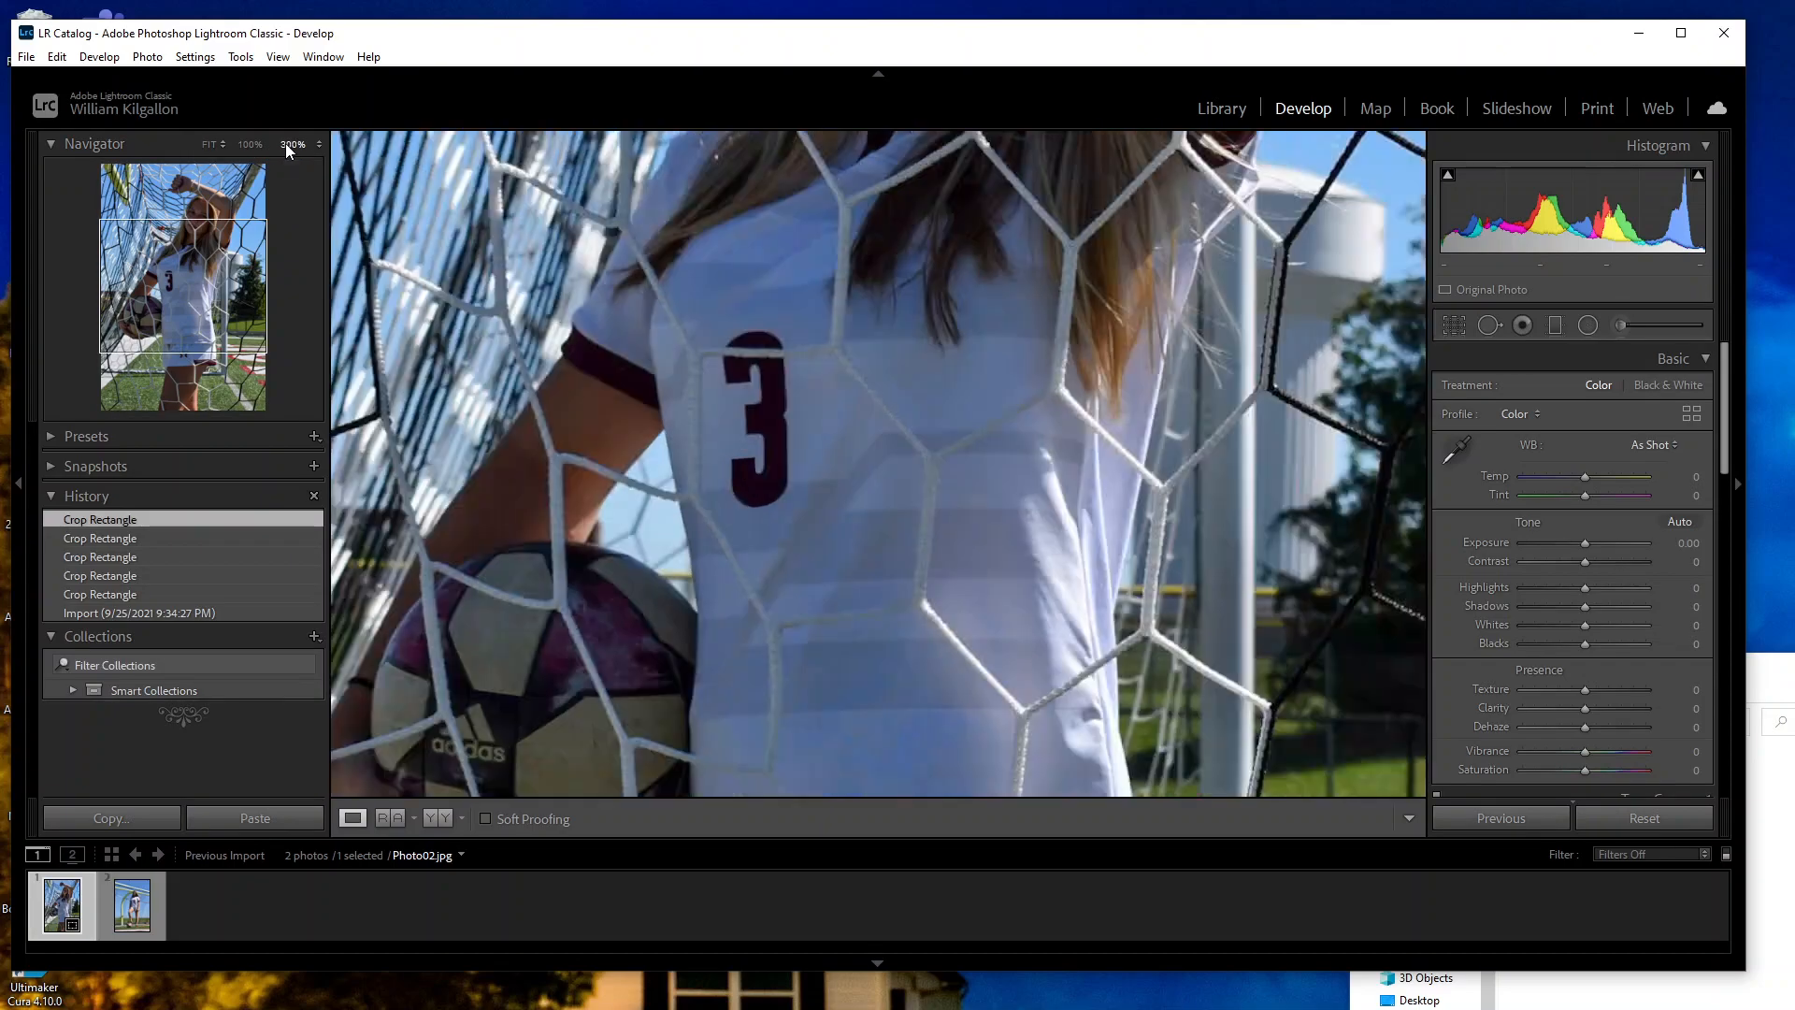
{"action": "left_click_drag", "start_coordinate": [175, 298], "coordinate": [202, 215]}
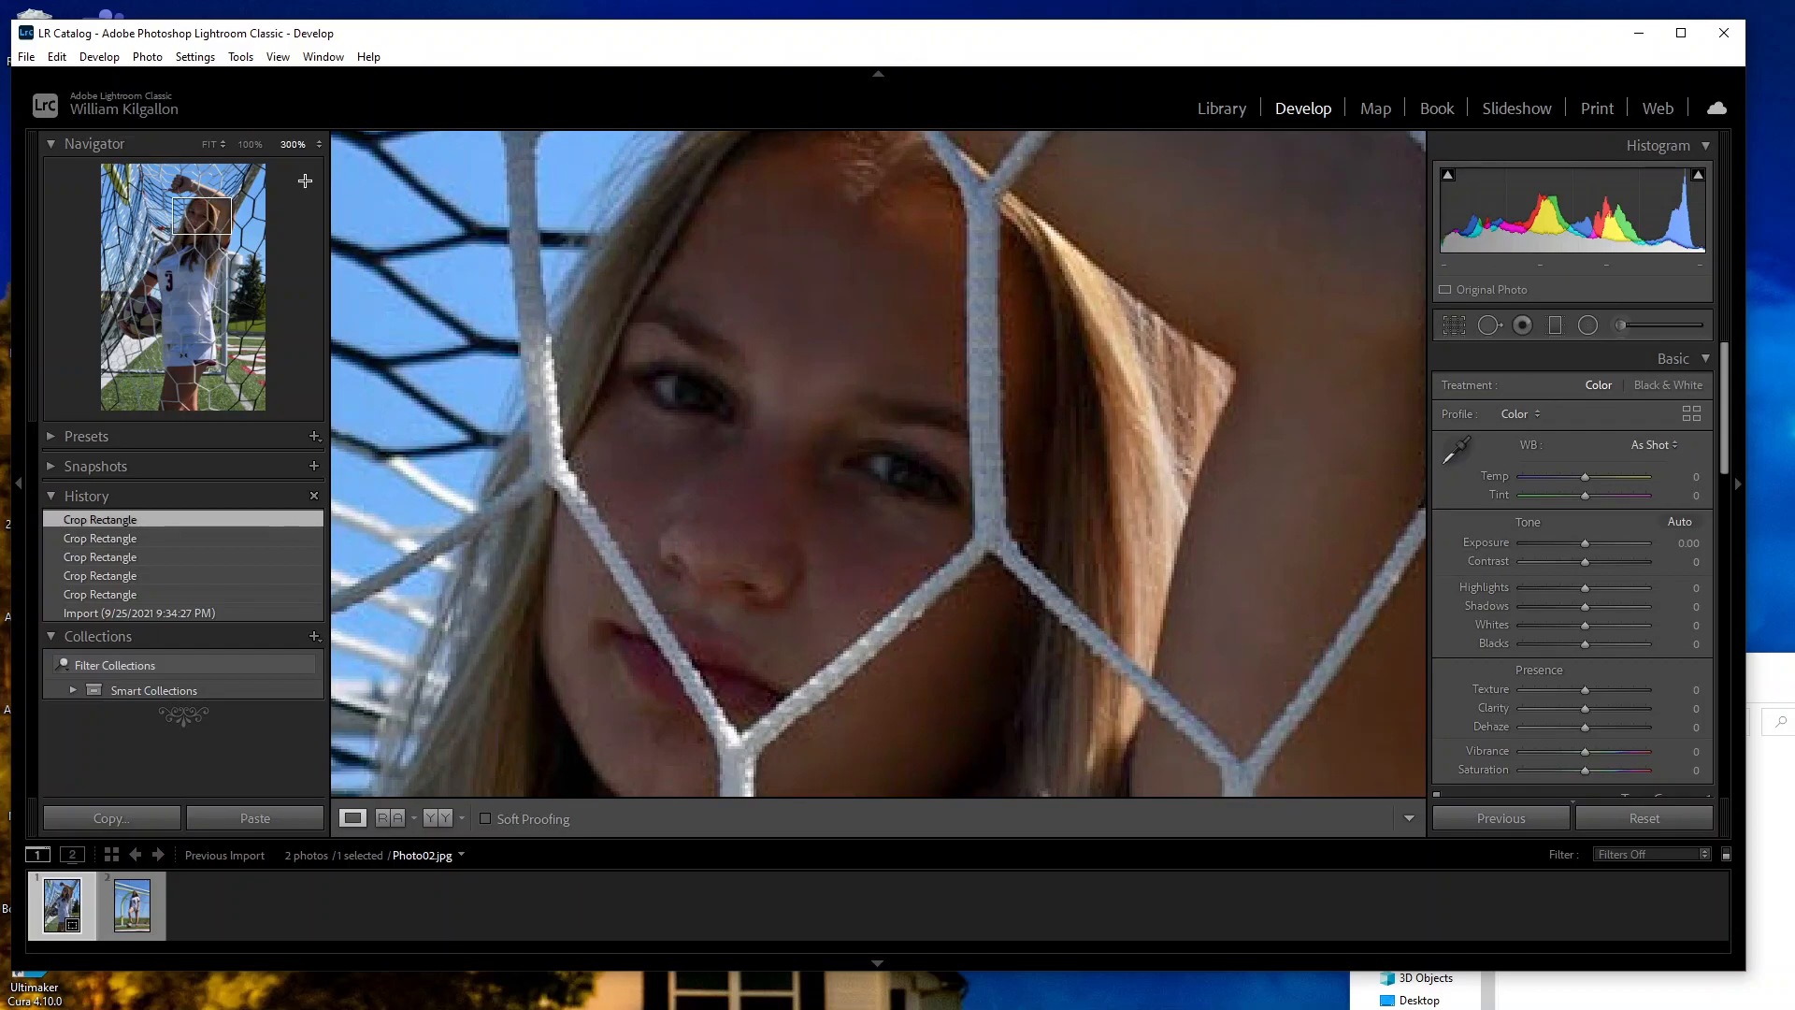
{"action": "left_click", "coordinate": [209, 145]}
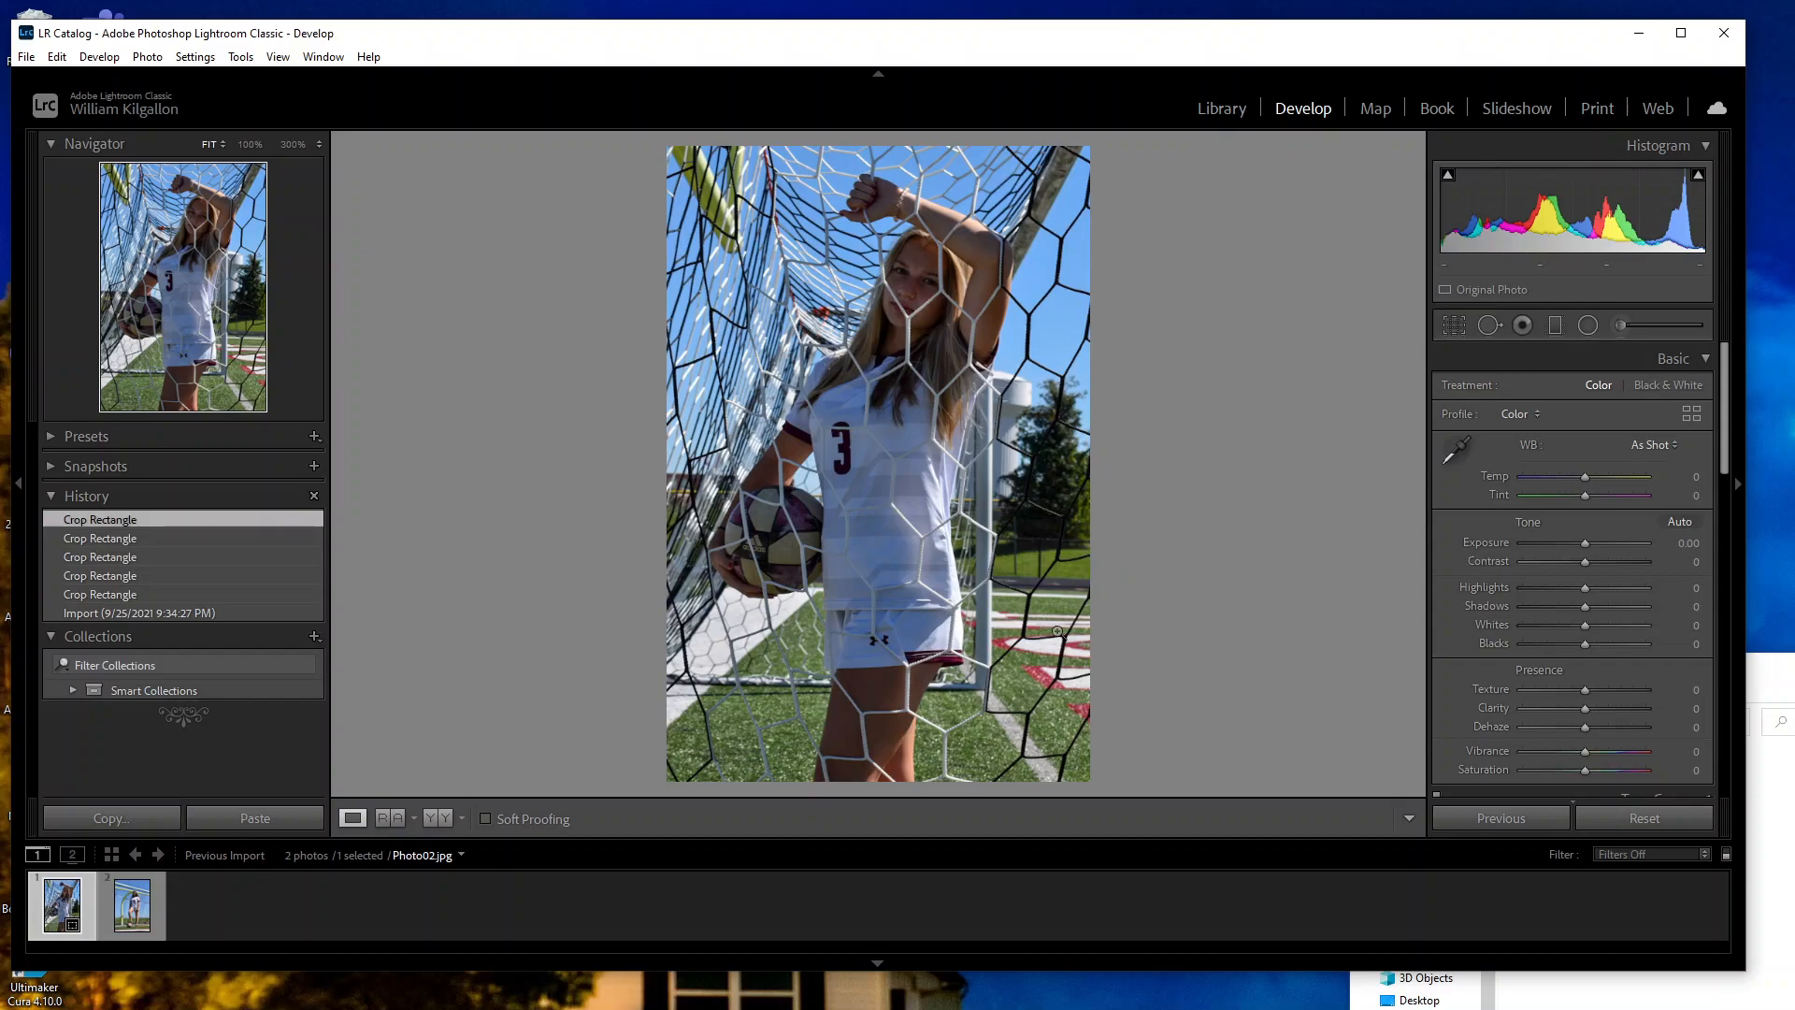
{"action": "left_click", "coordinate": [941, 505]}
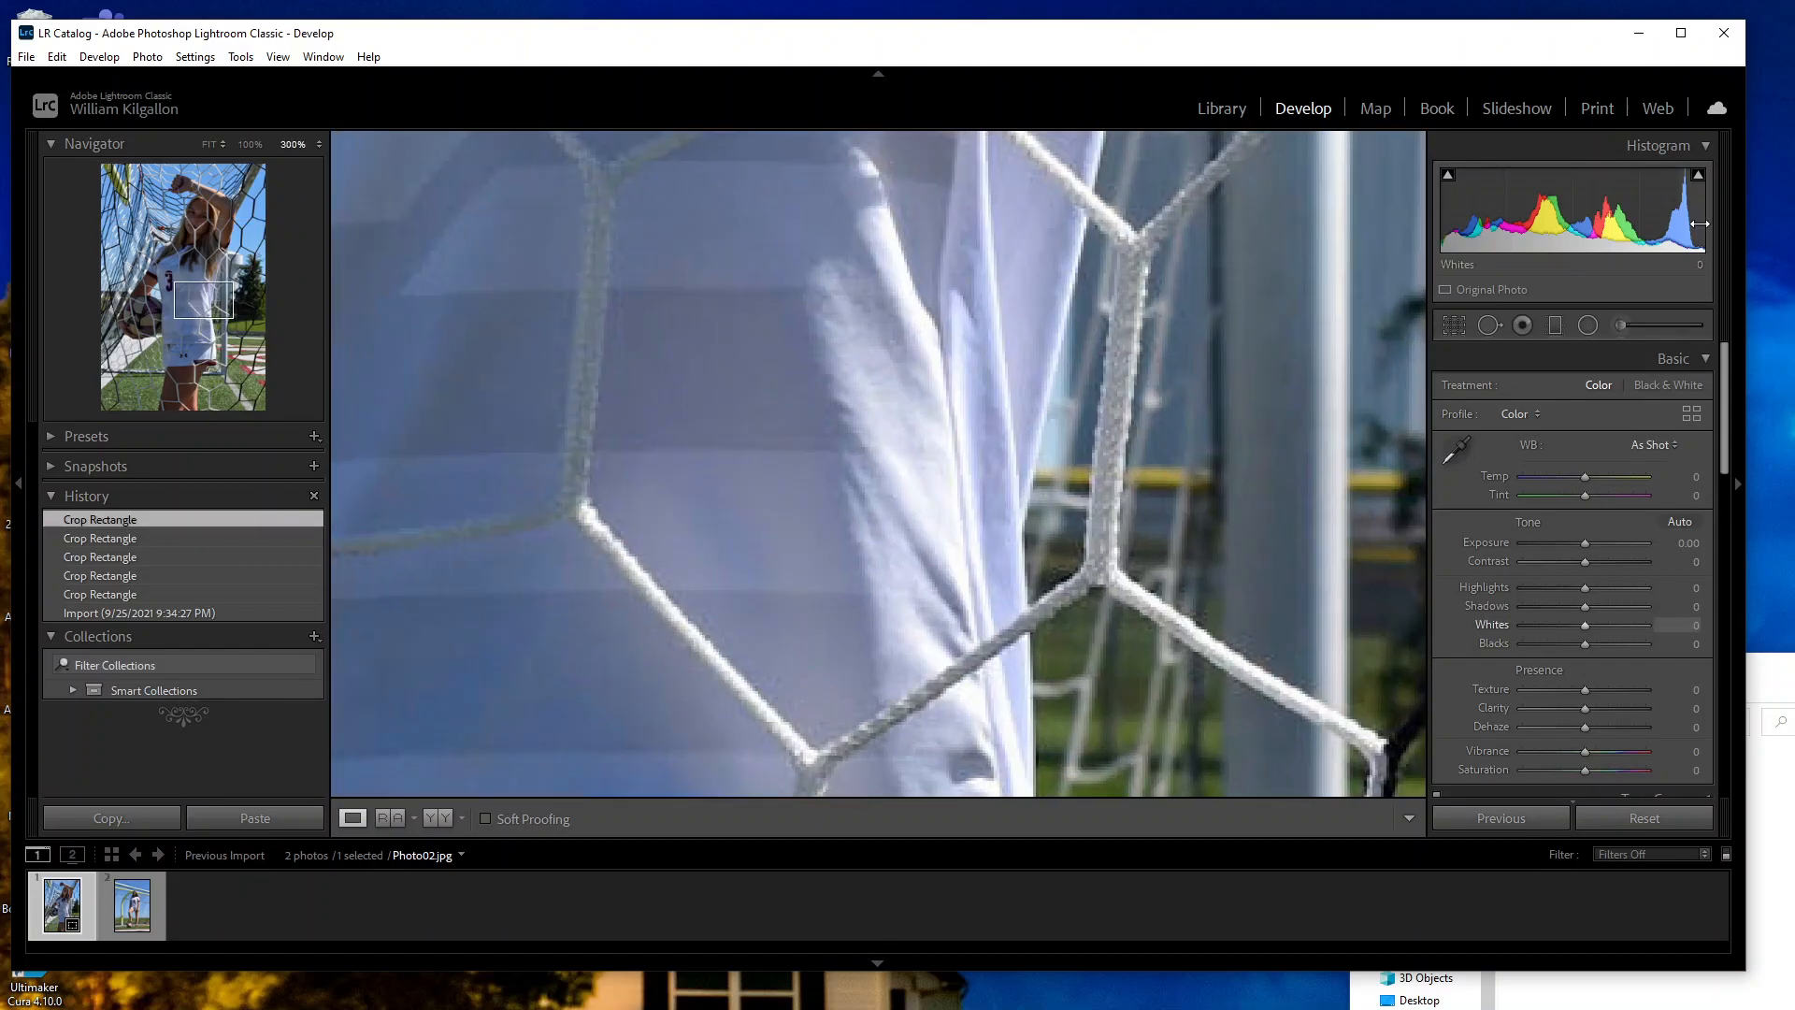
{"action": "left_click_drag", "start_coordinate": [215, 292], "coordinate": [248, 309]}
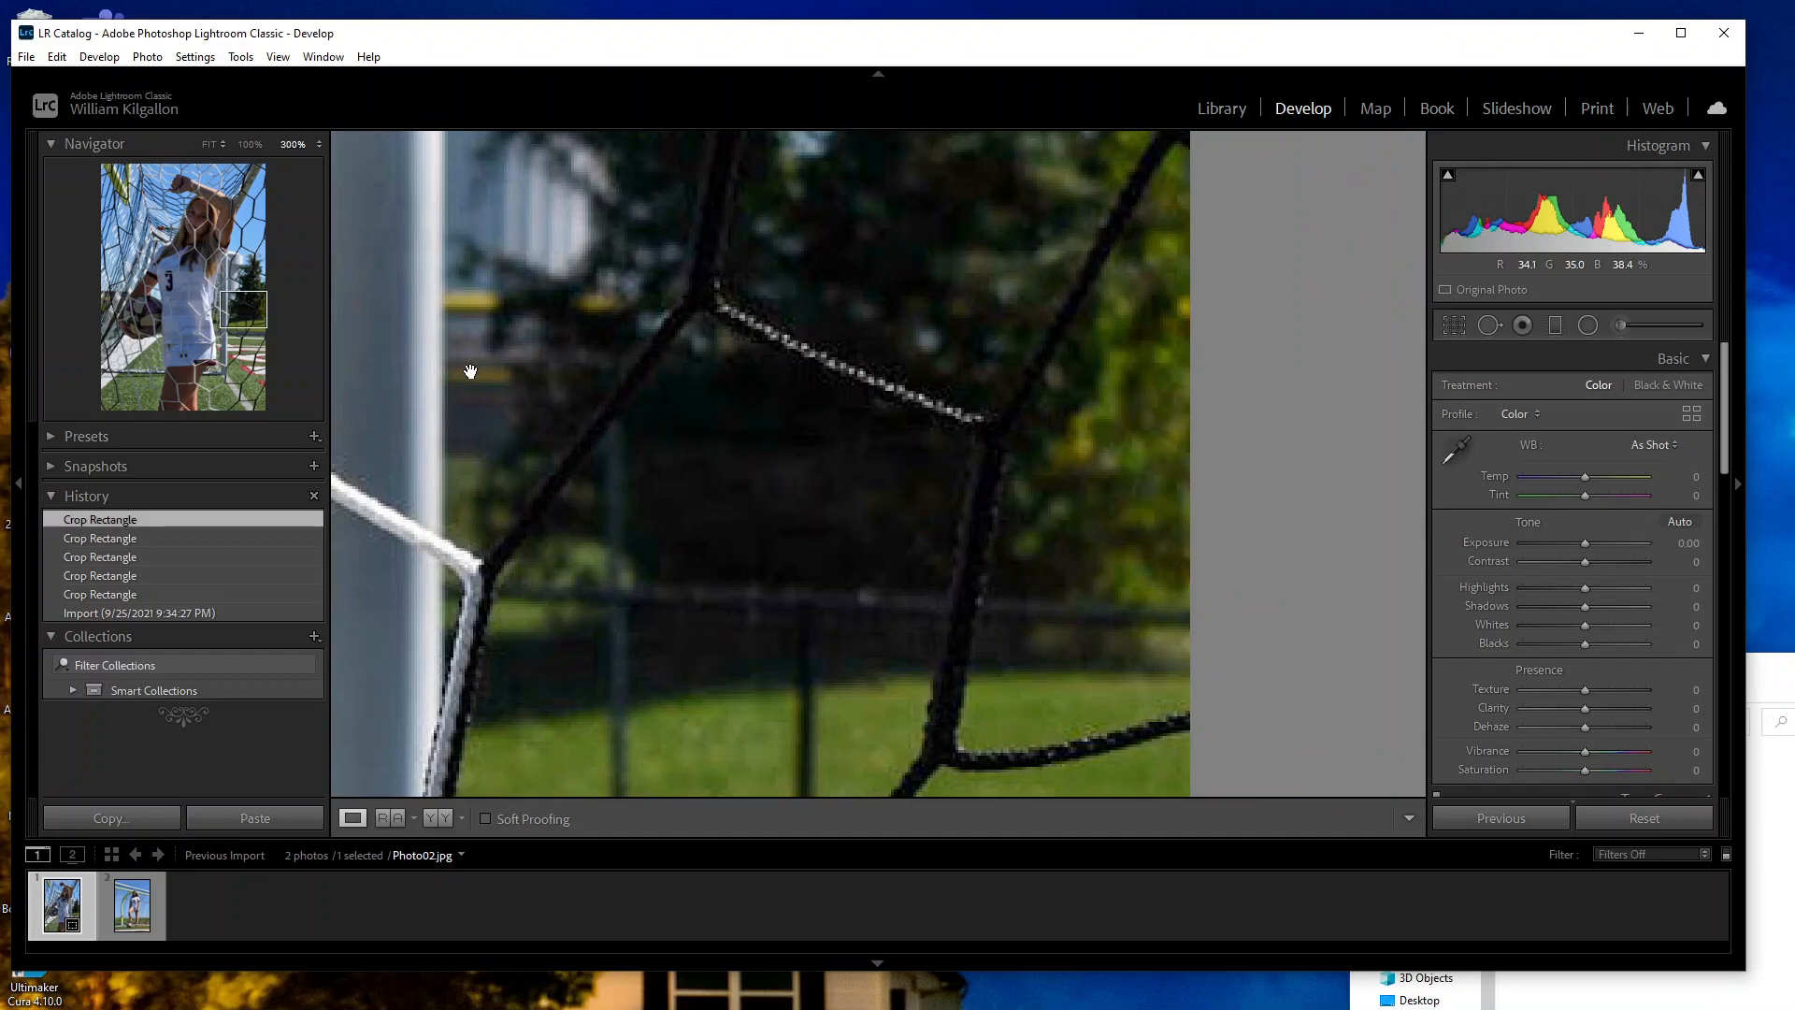
{"action": "left_click", "coordinate": [211, 144]}
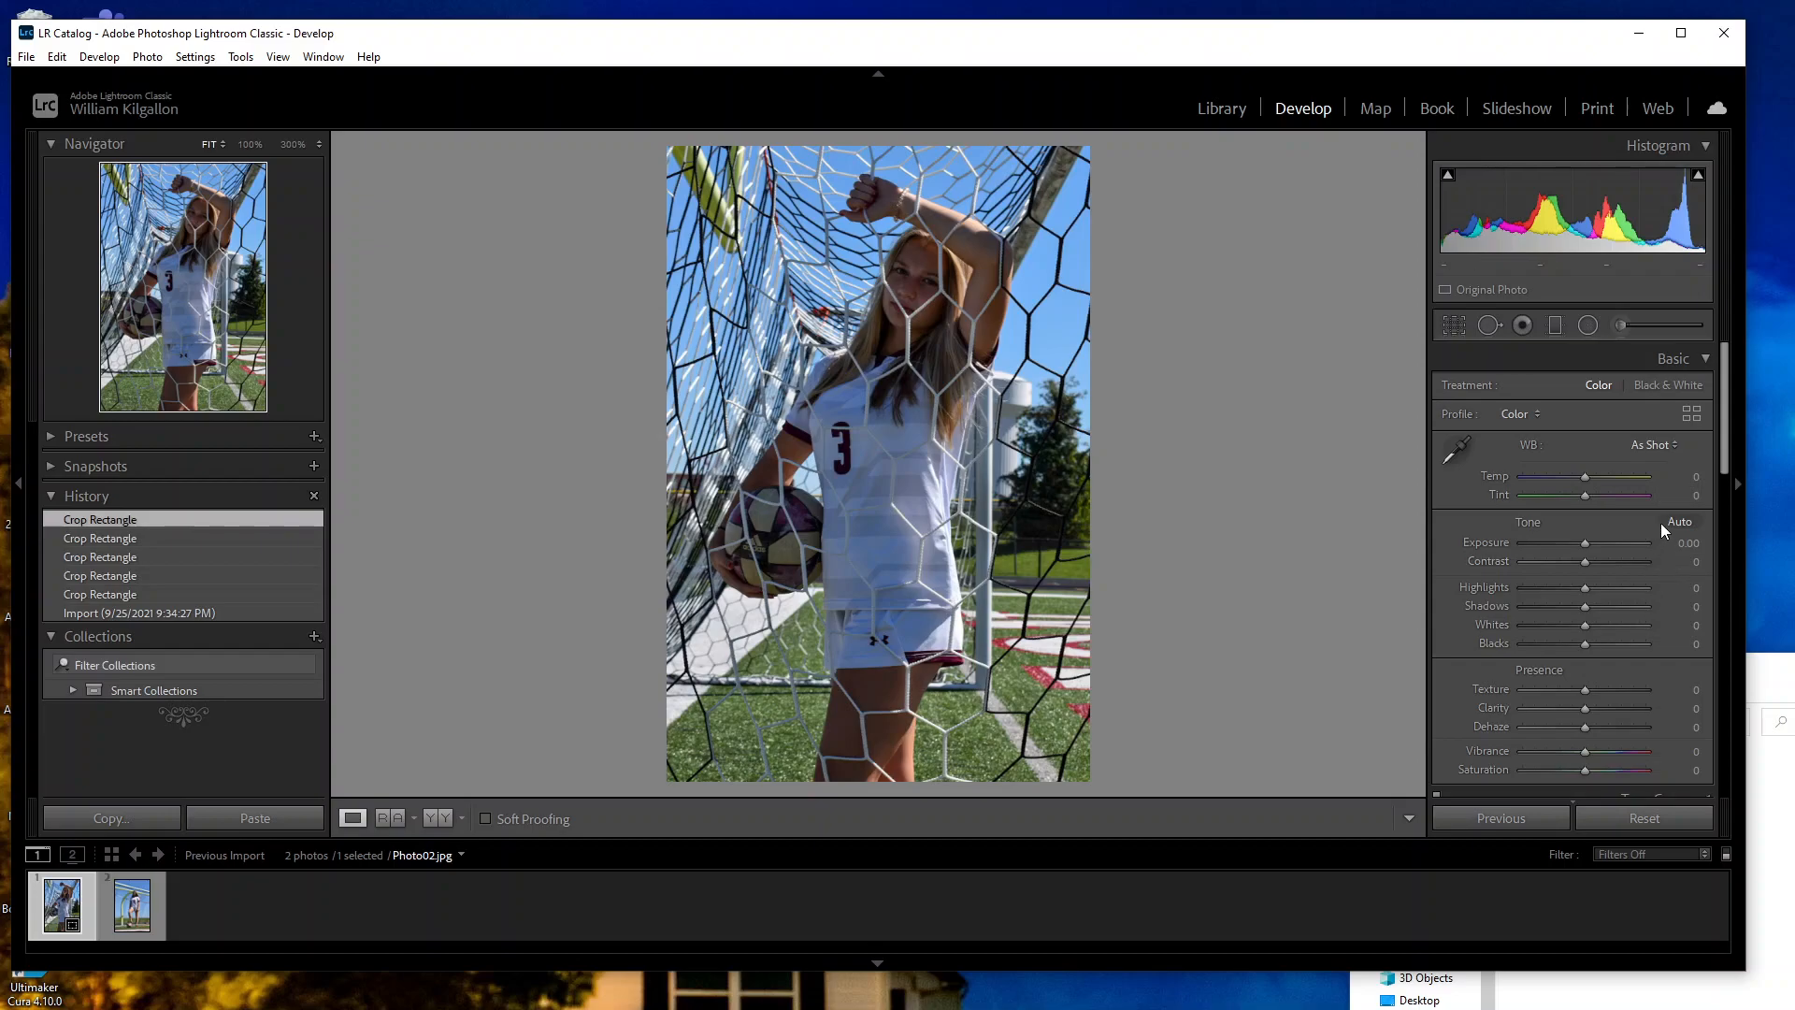
Step: Apply automatic tone settings to Photo02.jpg and show its before and after versions side by side
{"action": "left_click", "coordinate": [1709, 356]}
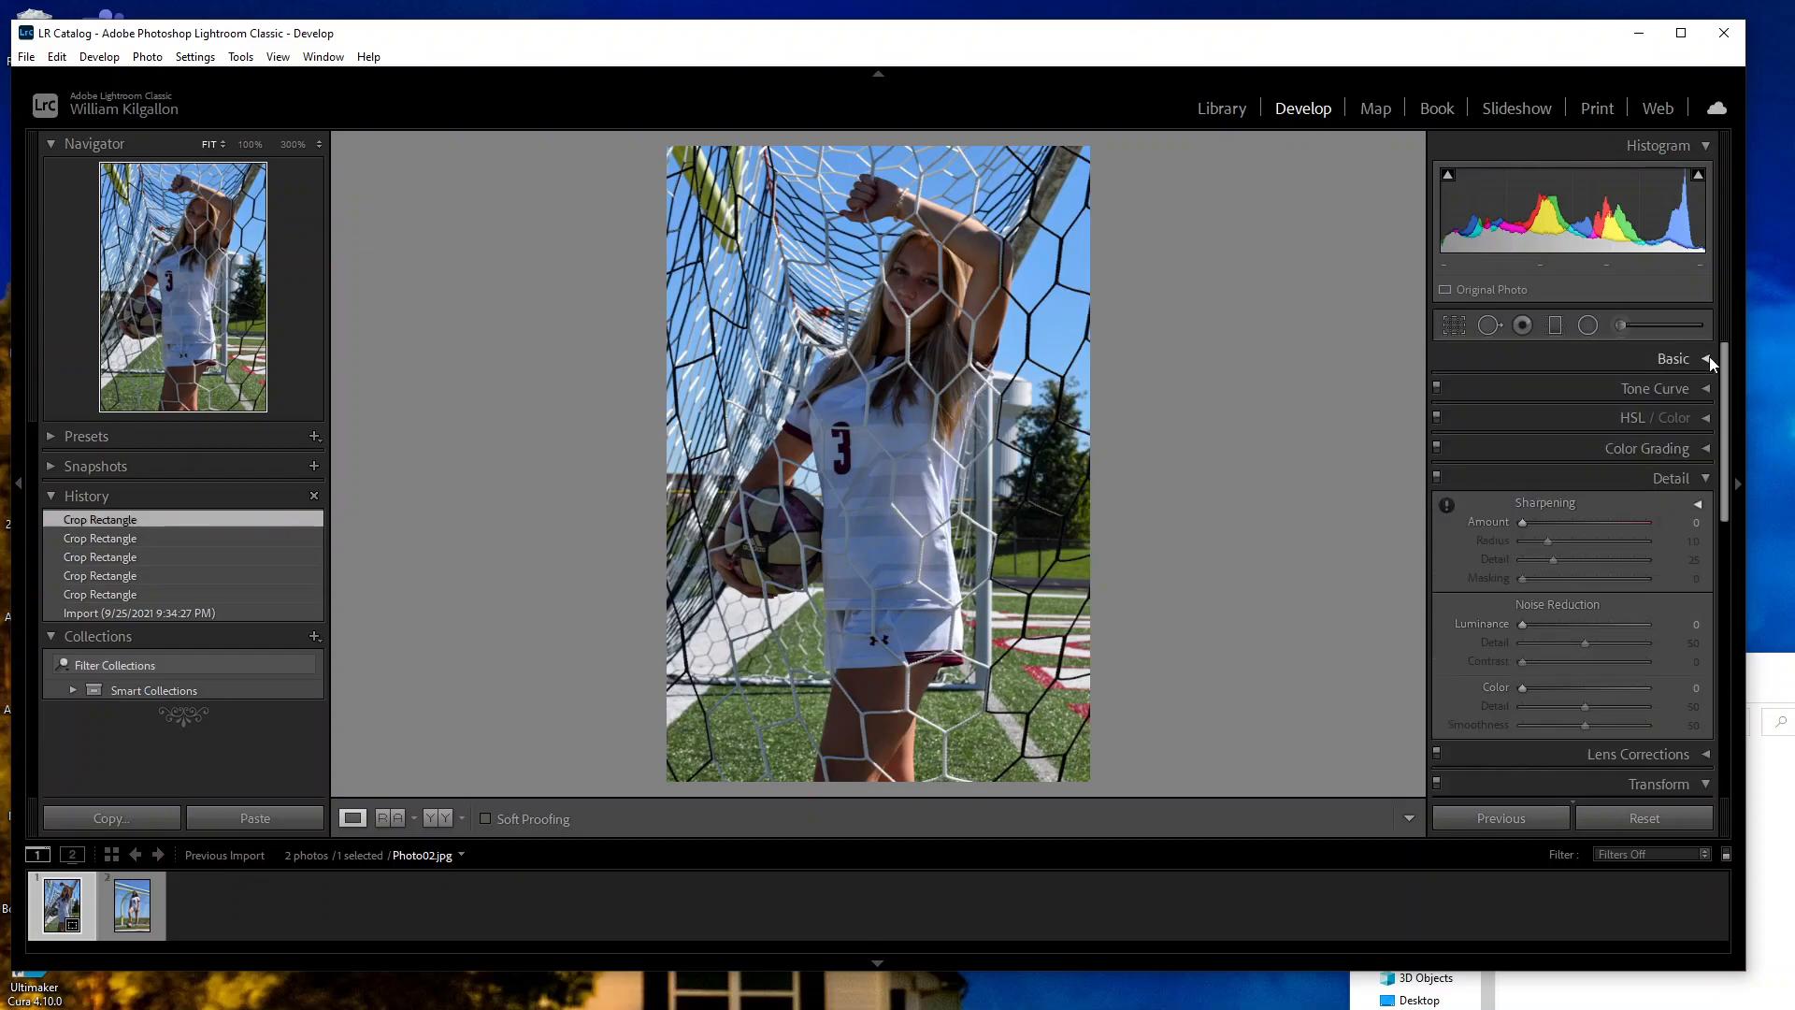
{"action": "left_click", "coordinate": [1708, 355]}
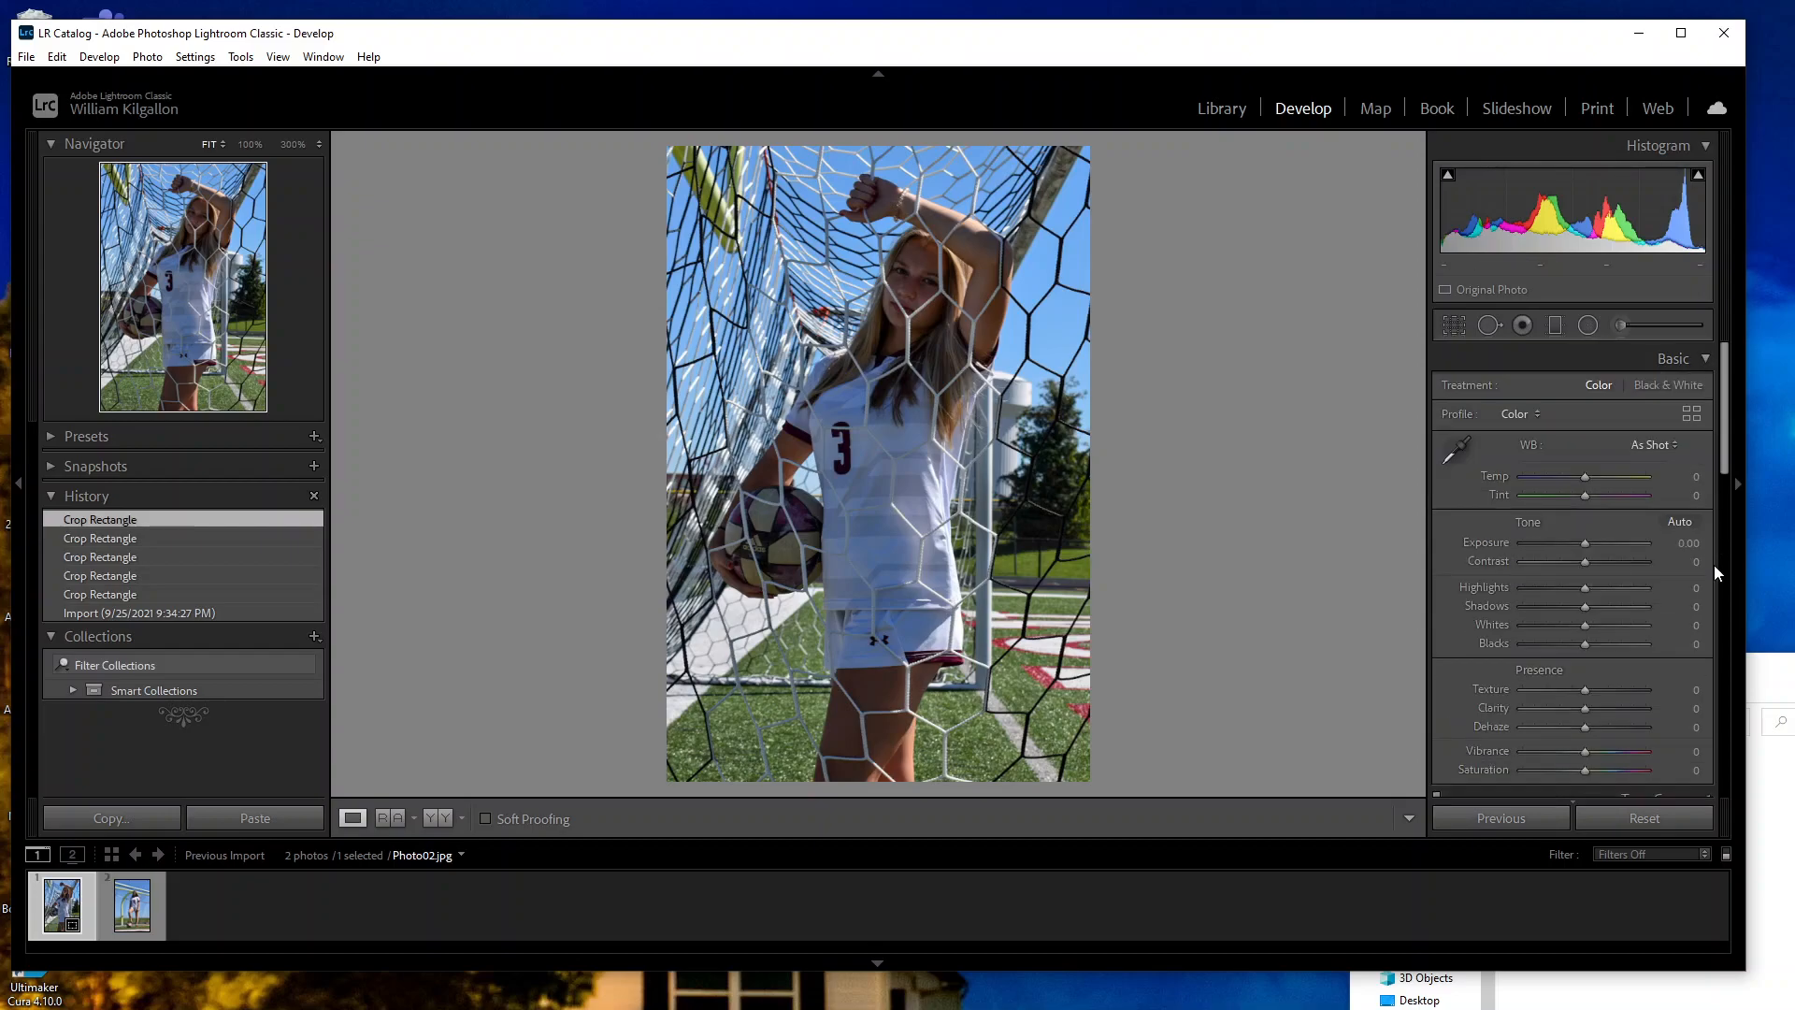
{"action": "left_click", "coordinate": [1677, 523]}
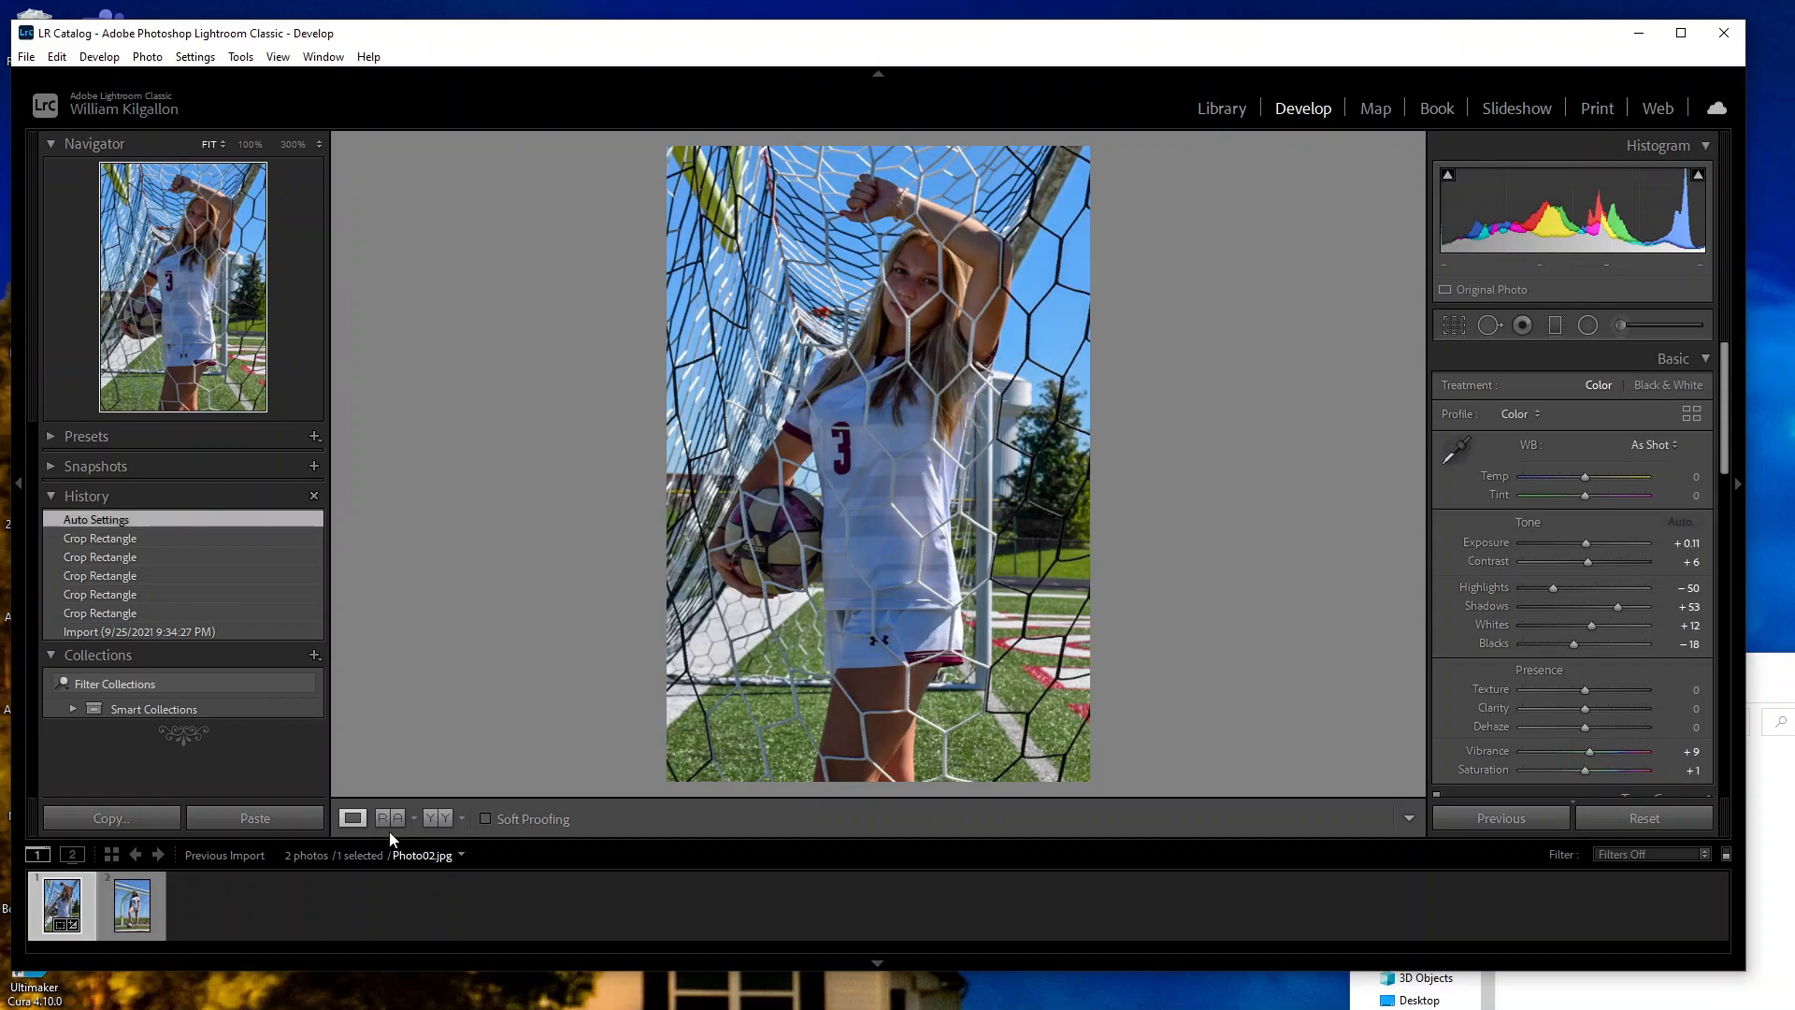
{"action": "left_click", "coordinate": [439, 817]}
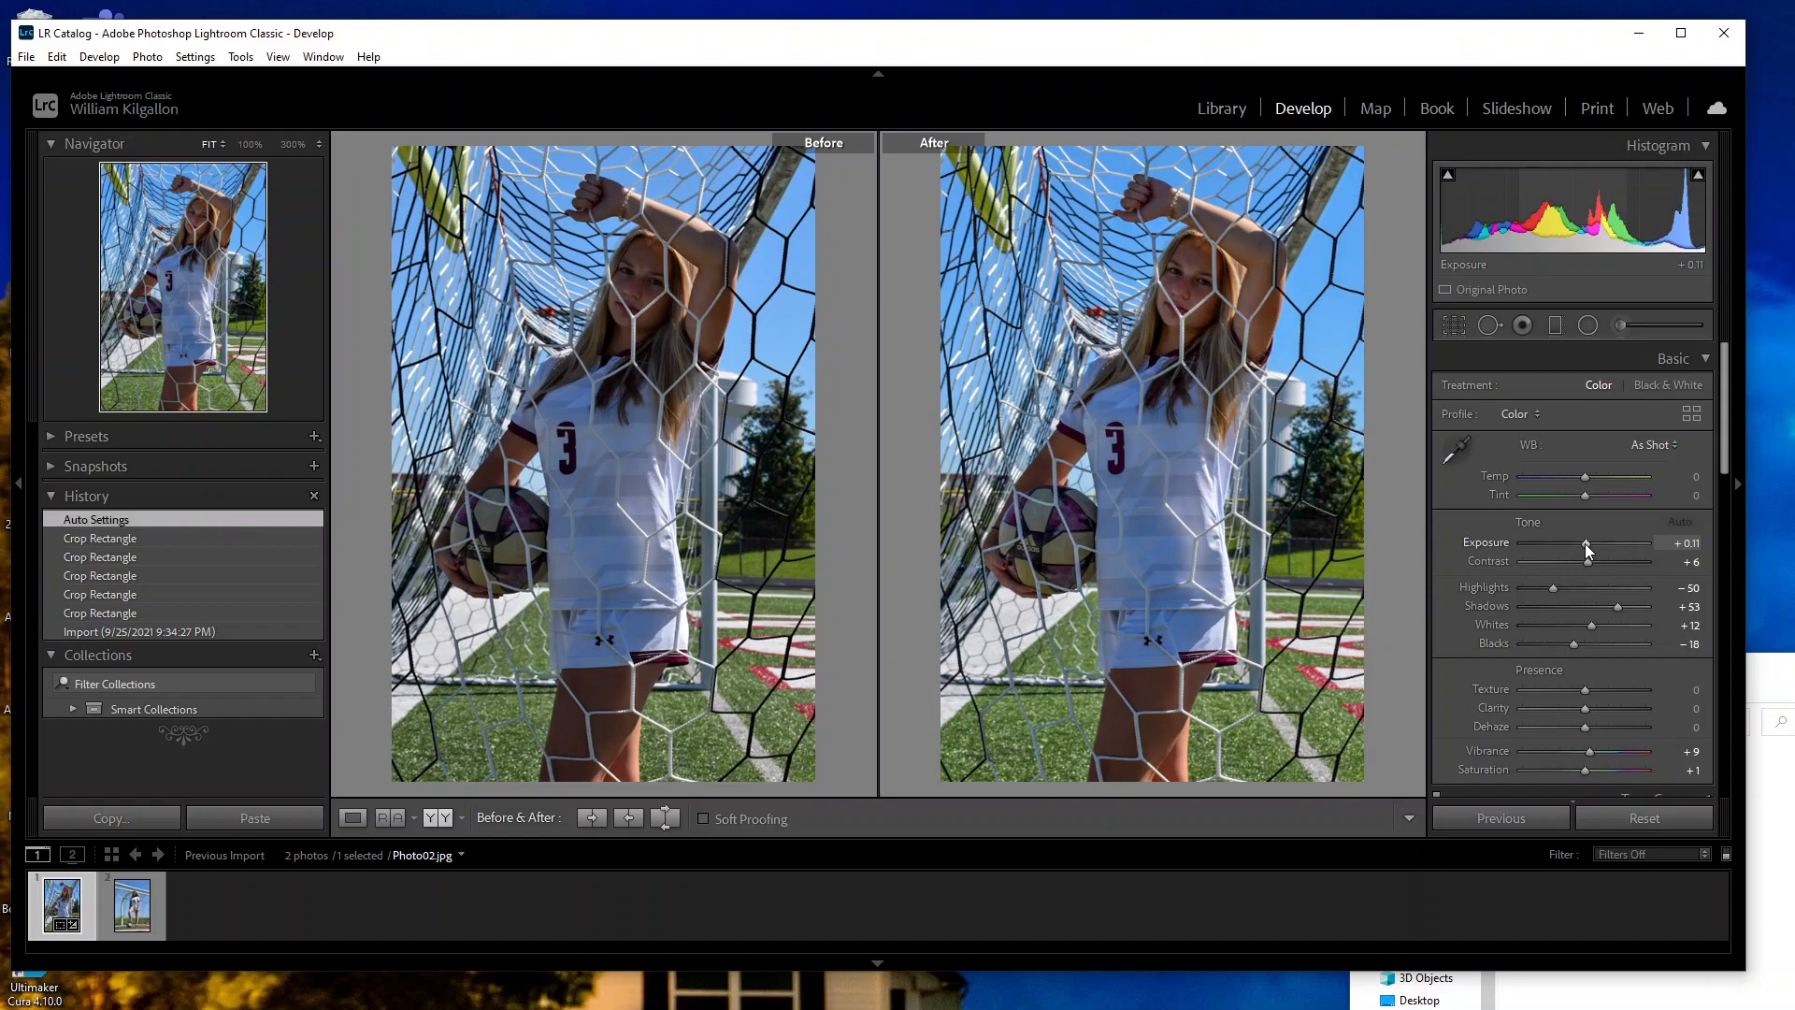
Step: Raise the overall exposure of Photo02.jpg to +1.01
{"action": "left_click_drag", "start_coordinate": [1585, 542], "coordinate": [1597, 540]}
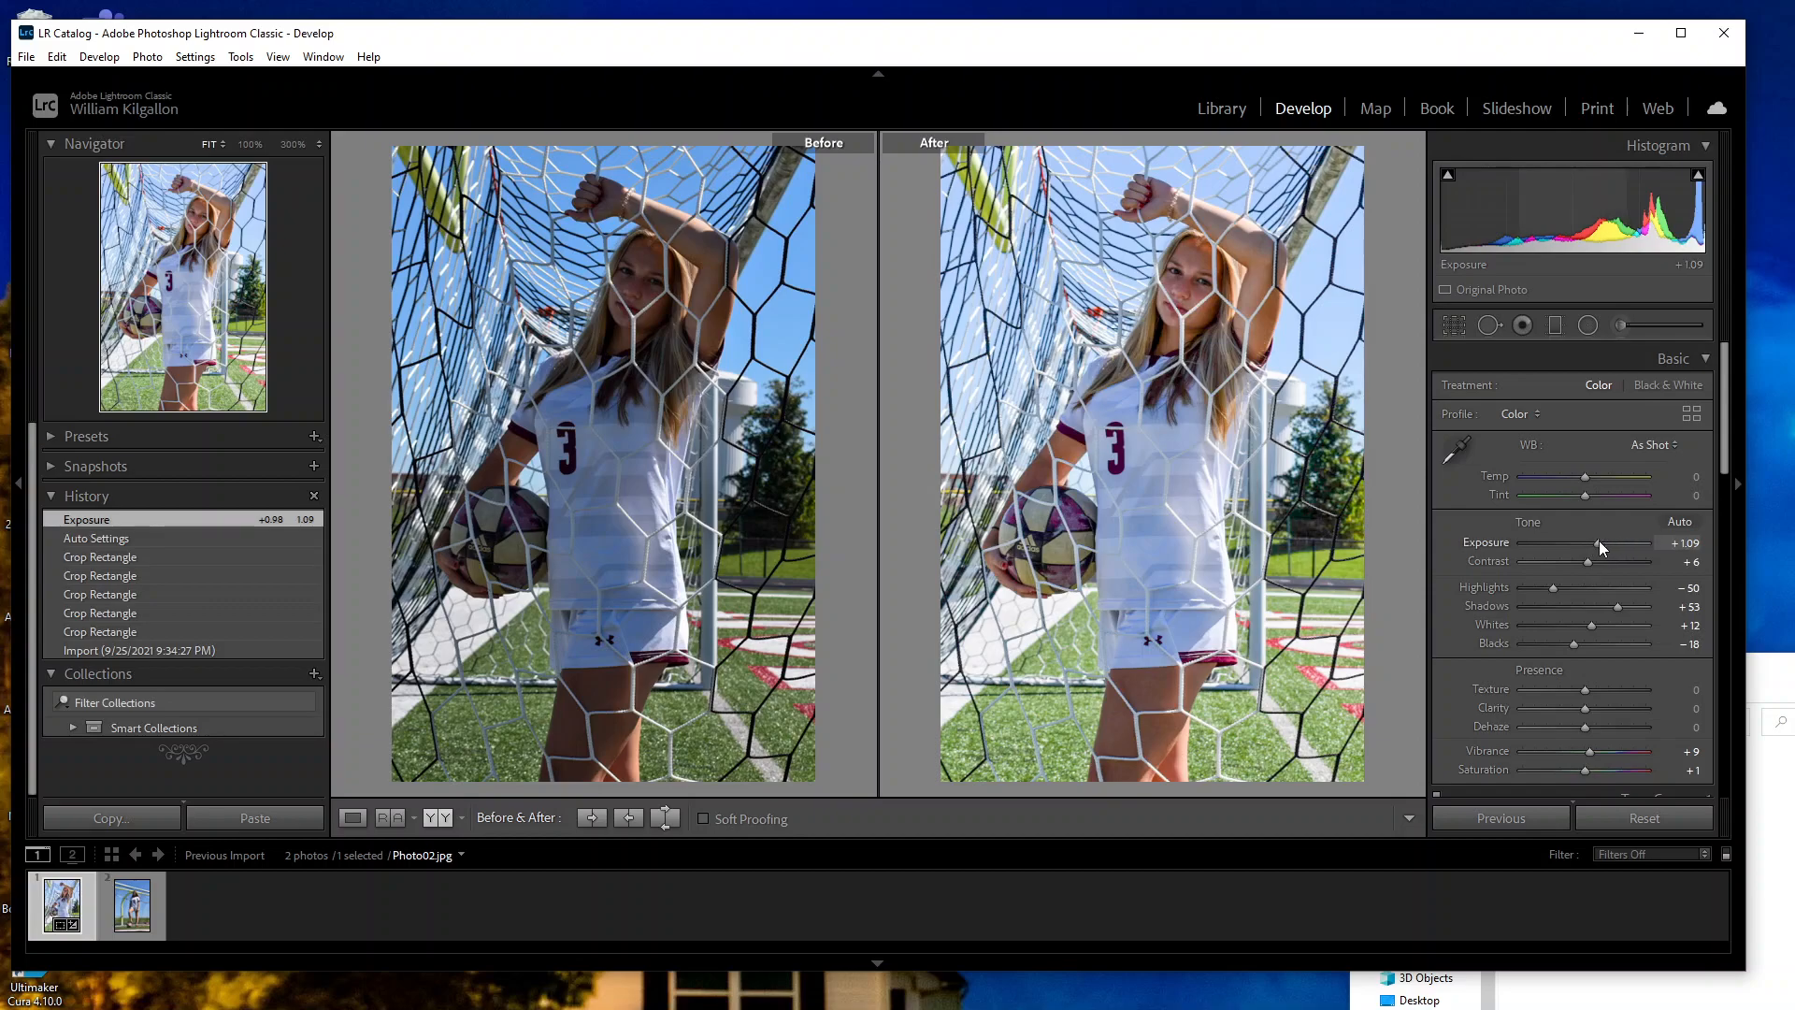
{"action": "left_click_drag", "start_coordinate": [1599, 540], "coordinate": [1597, 542]}
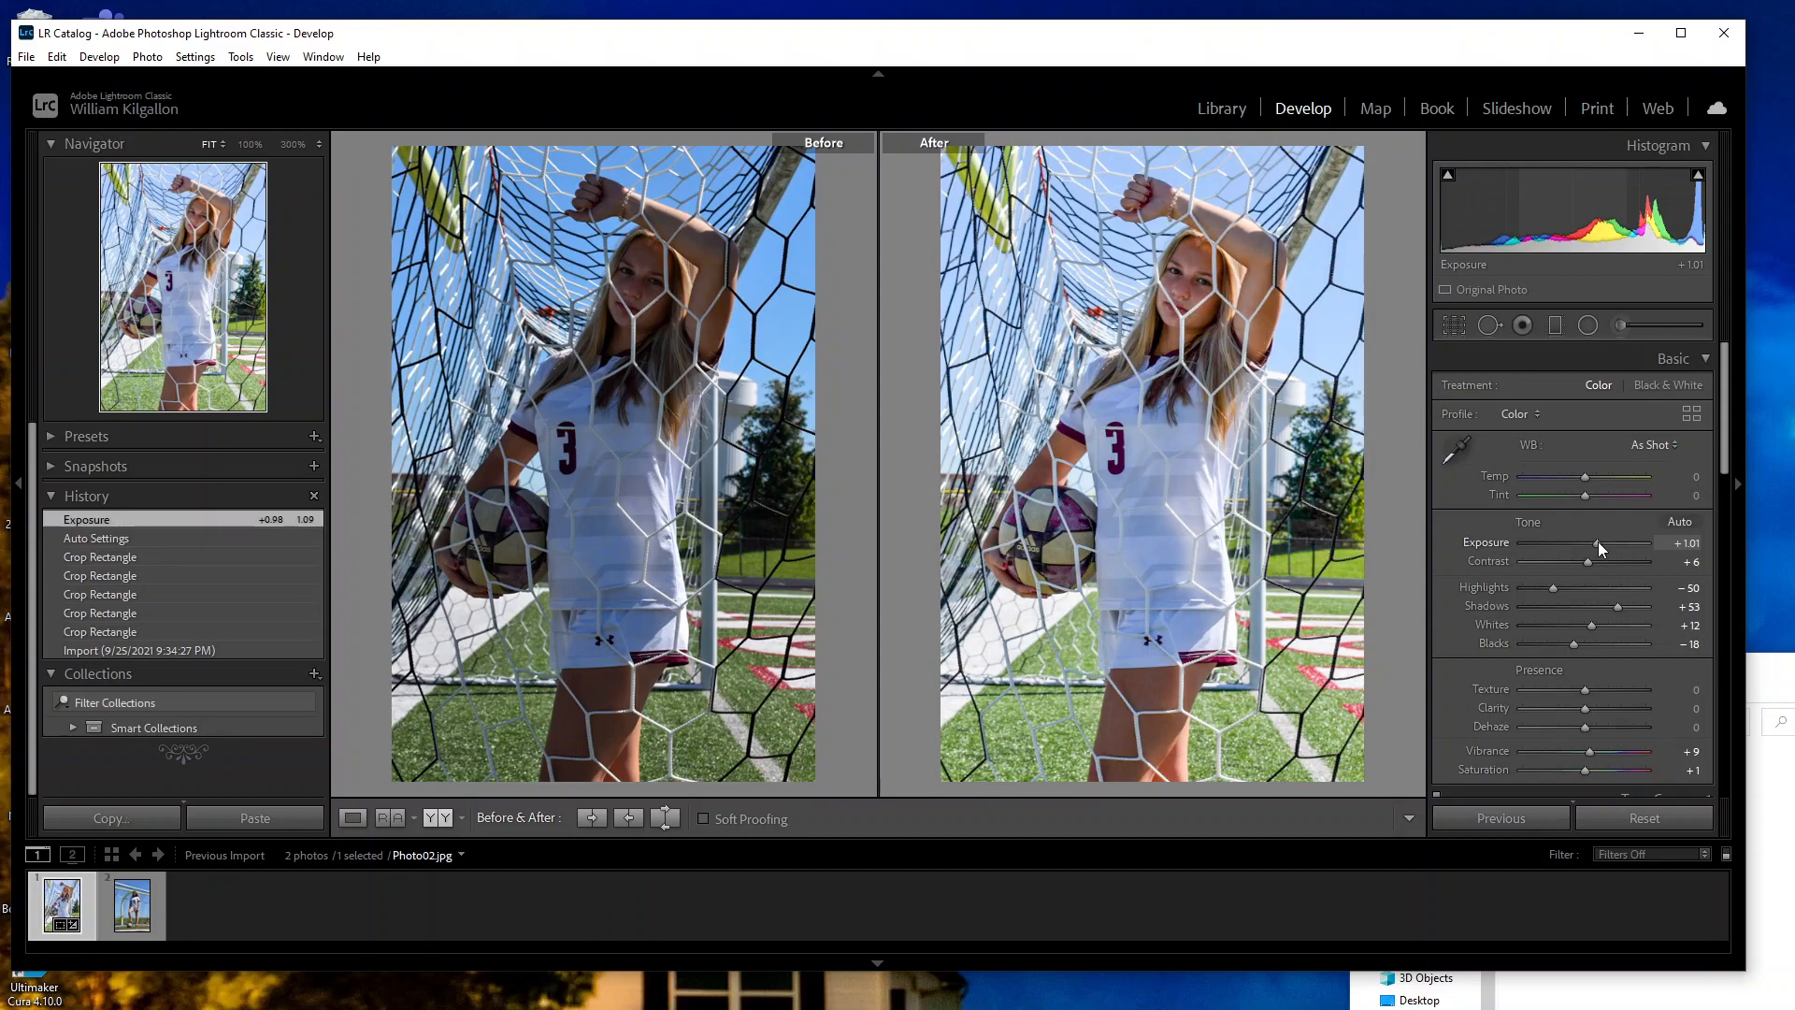
{"action": "left_click_drag", "start_coordinate": [1596, 541], "coordinate": [1596, 541]}
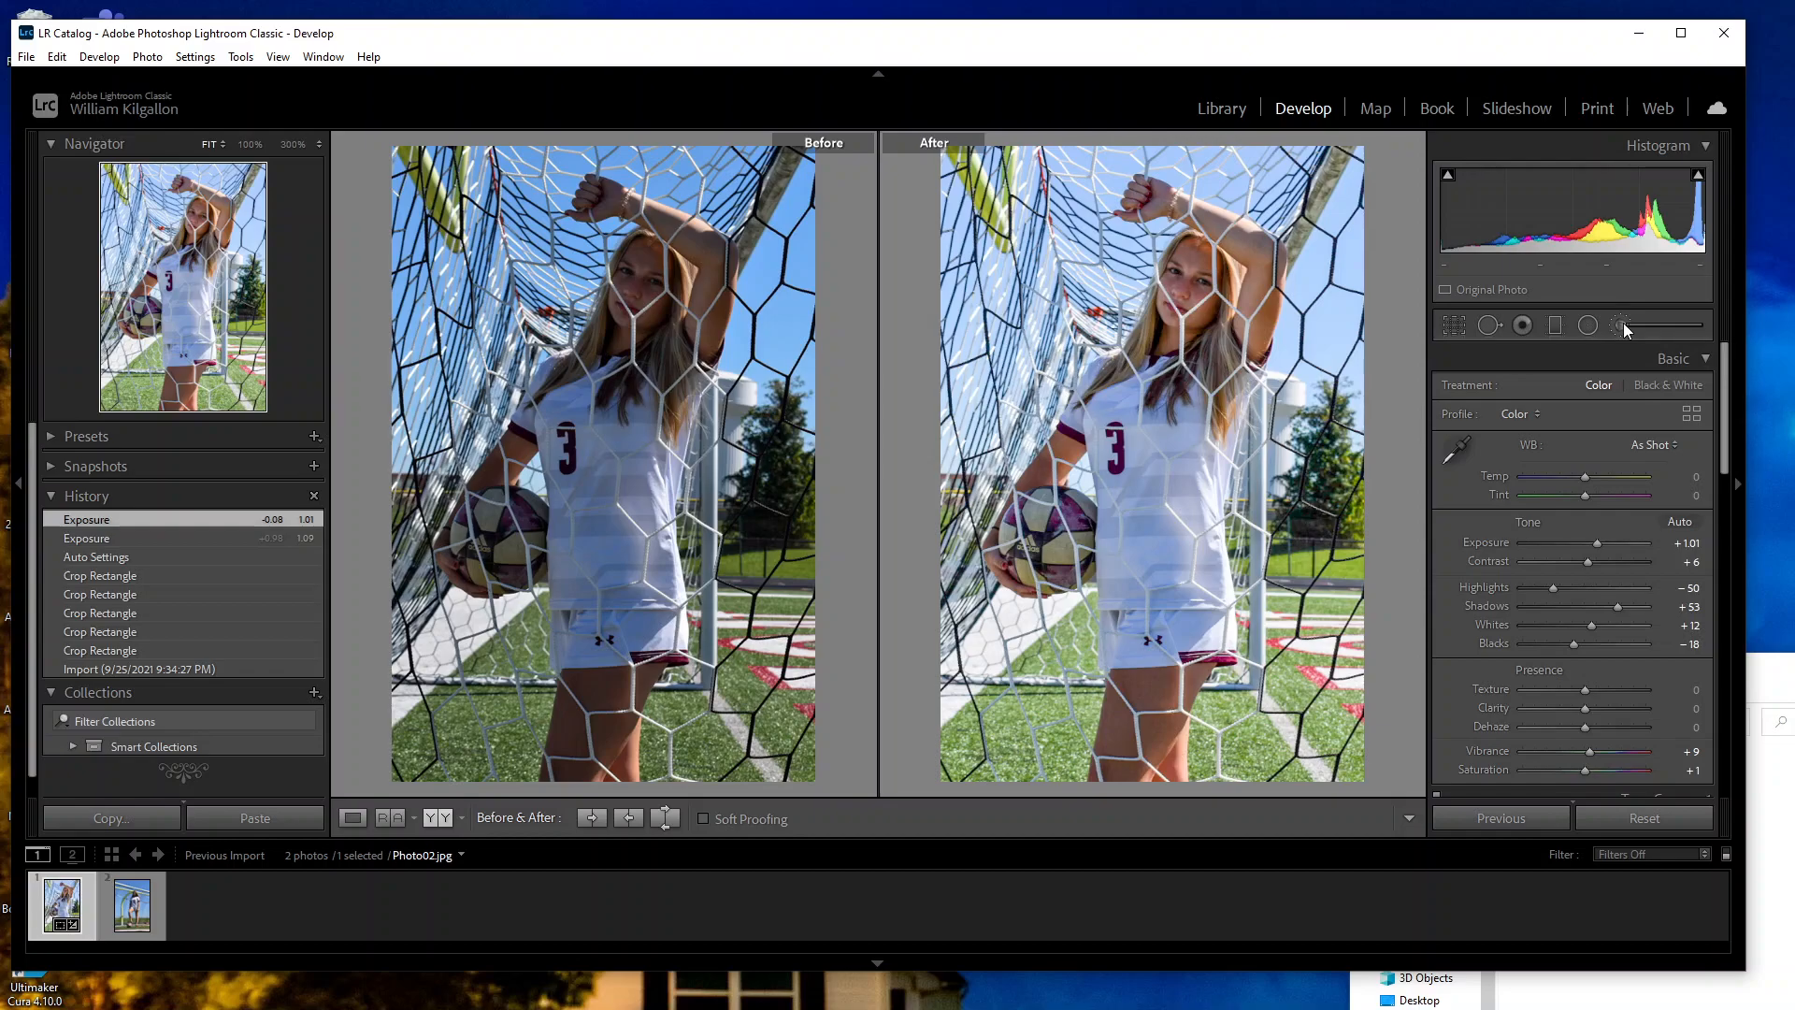
Step: Paint an Adjustment Brush mask with exposure 0.55 over the player's face and neck at 100% magnification
{"action": "left_click", "coordinate": [1623, 325]}
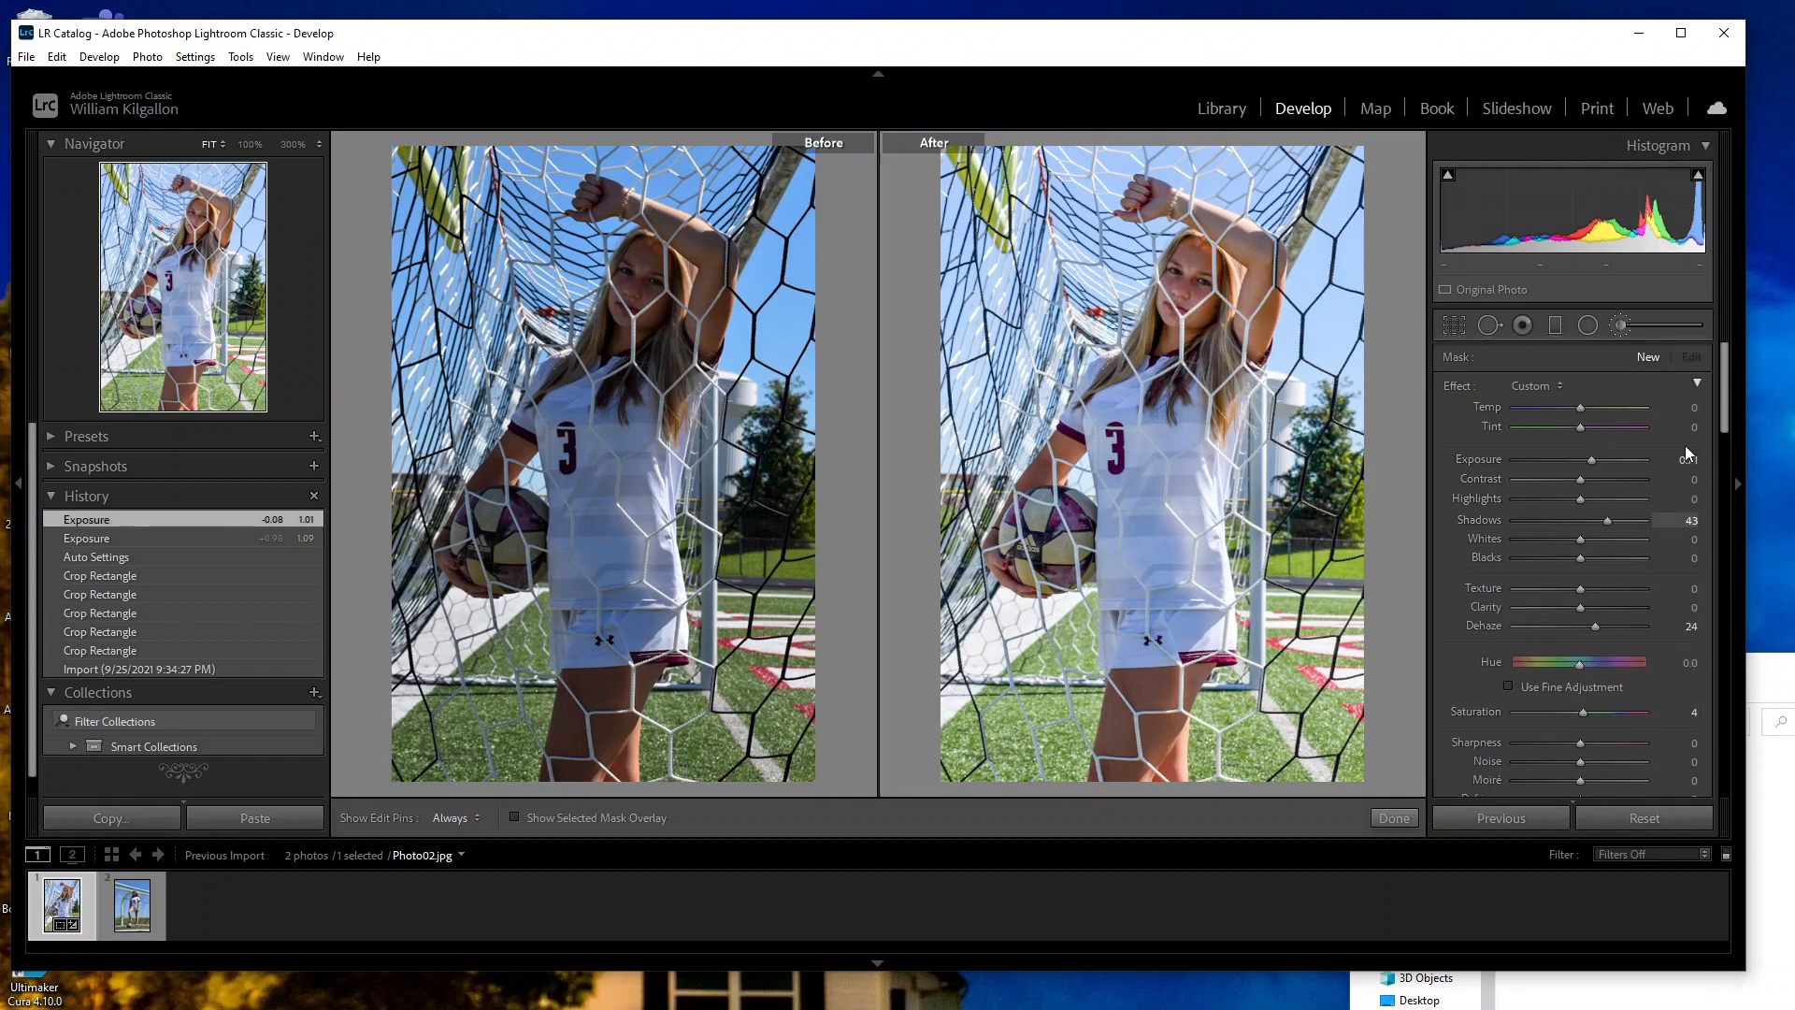
{"action": "left_click_drag", "start_coordinate": [1590, 460], "coordinate": [1584, 460]}
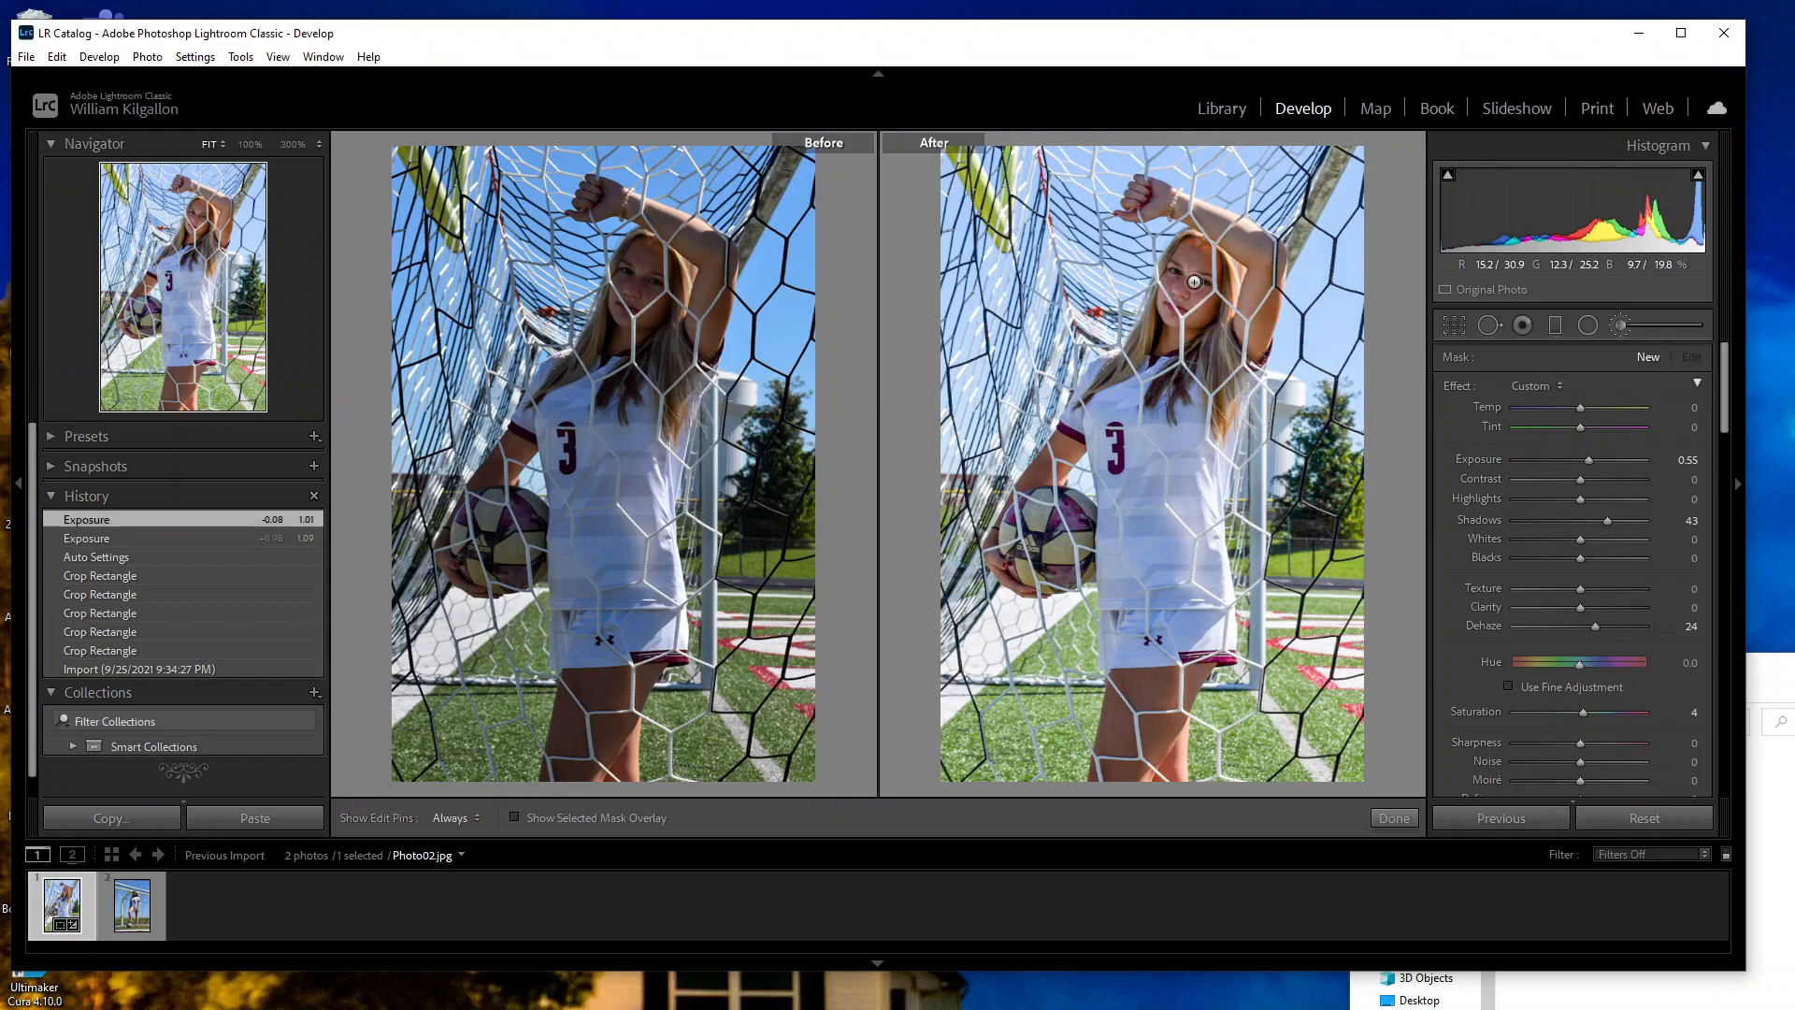
{"action": "left_click", "coordinate": [247, 142]}
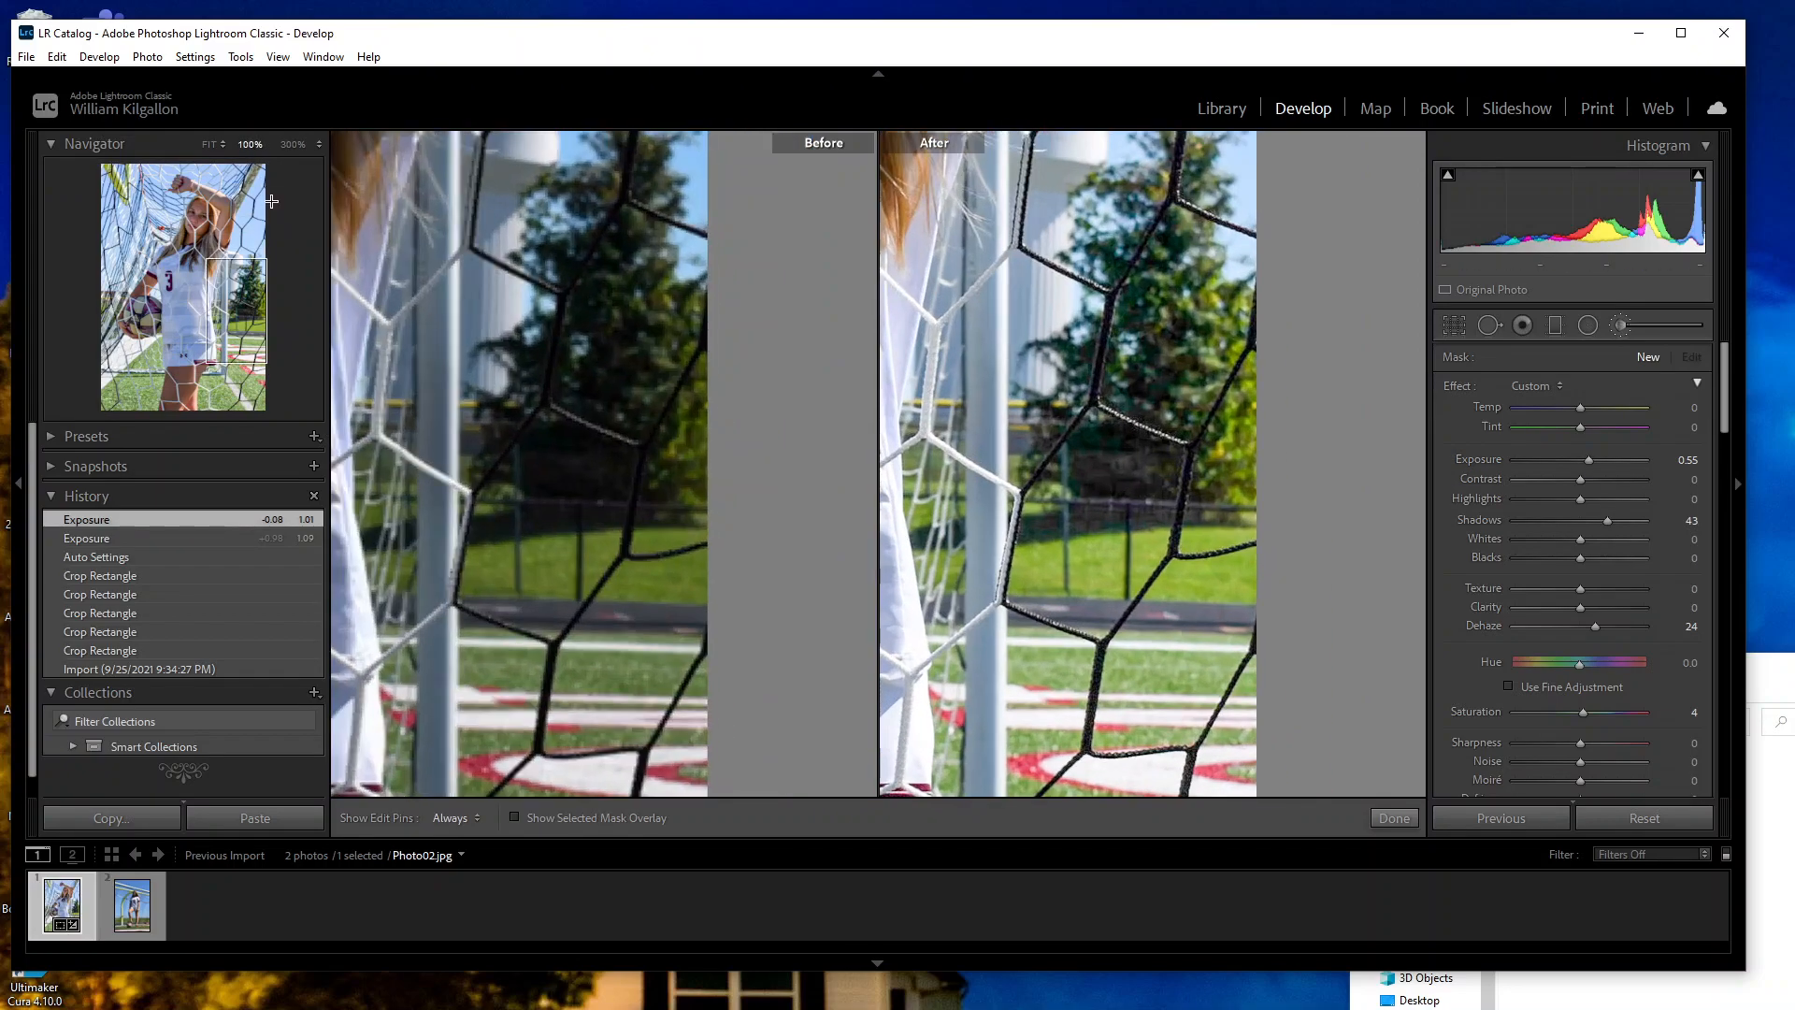
{"action": "left_click_drag", "start_coordinate": [232, 303], "coordinate": [192, 197]}
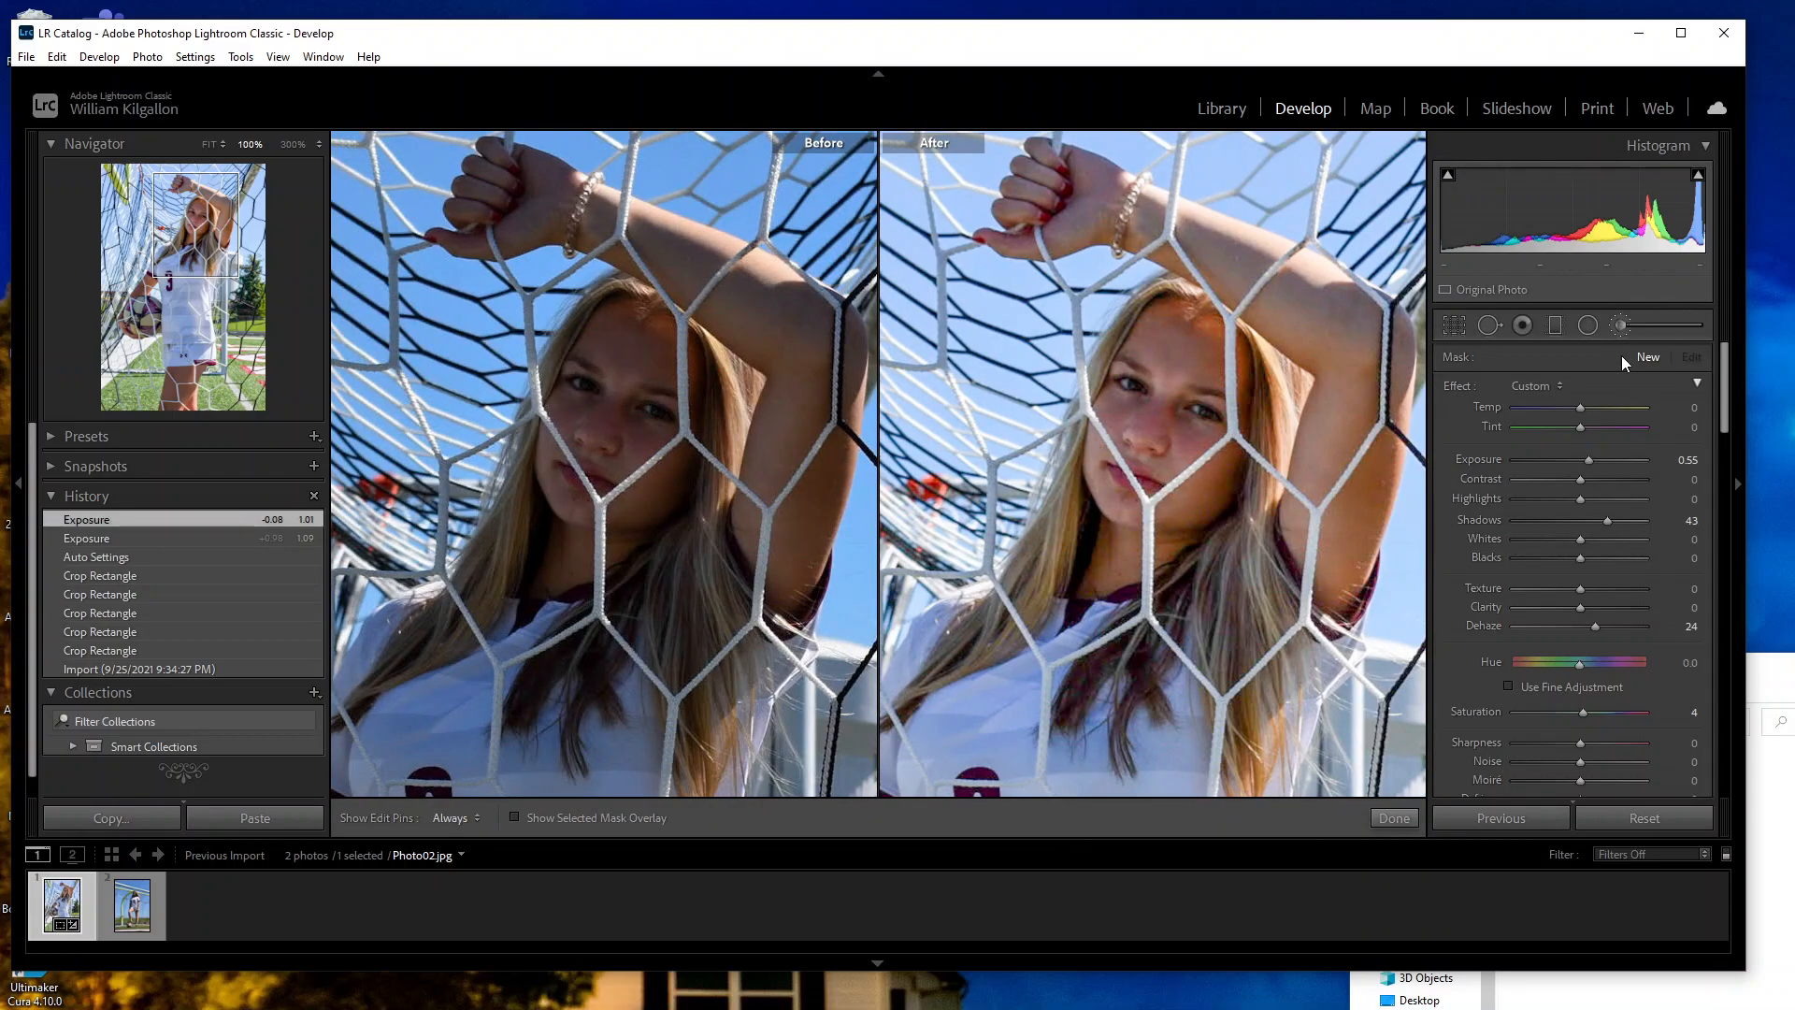
{"action": "scroll", "coordinate": [1169, 374], "scroll_direction": "up", "scroll_amount": 5}
{"action": "scroll", "coordinate": [1173, 367], "scroll_direction": "down", "scroll_amount": 3}
{"action": "mouse_move", "coordinate": [1179, 331]}
{"action": "left_mouse_down"}
{"action": "mouse_move", "coordinate": [1099, 419]}
{"action": "mouse_move", "coordinate": [1107, 502]}
{"action": "mouse_move", "coordinate": [1175, 526]}
{"action": "mouse_move", "coordinate": [1223, 473]}
{"action": "mouse_move", "coordinate": [1229, 346]}
{"action": "mouse_move", "coordinate": [1170, 323]}
{"action": "mouse_move", "coordinate": [1214, 368]}
{"action": "mouse_move", "coordinate": [1145, 357]}
{"action": "mouse_move", "coordinate": [1202, 370]}
{"action": "mouse_move", "coordinate": [1200, 411]}
{"action": "mouse_move", "coordinate": [1153, 384]}
{"action": "mouse_move", "coordinate": [1218, 461]}
{"action": "mouse_move", "coordinate": [1116, 445]}
{"action": "mouse_move", "coordinate": [1174, 434]}
{"action": "mouse_move", "coordinate": [1141, 538]}
{"action": "mouse_move", "coordinate": [1198, 474]}
{"action": "mouse_move", "coordinate": [1182, 461]}
{"action": "mouse_move", "coordinate": [1166, 553]}
{"action": "mouse_move", "coordinate": [1077, 577]}
{"action": "left_mouse_up"}
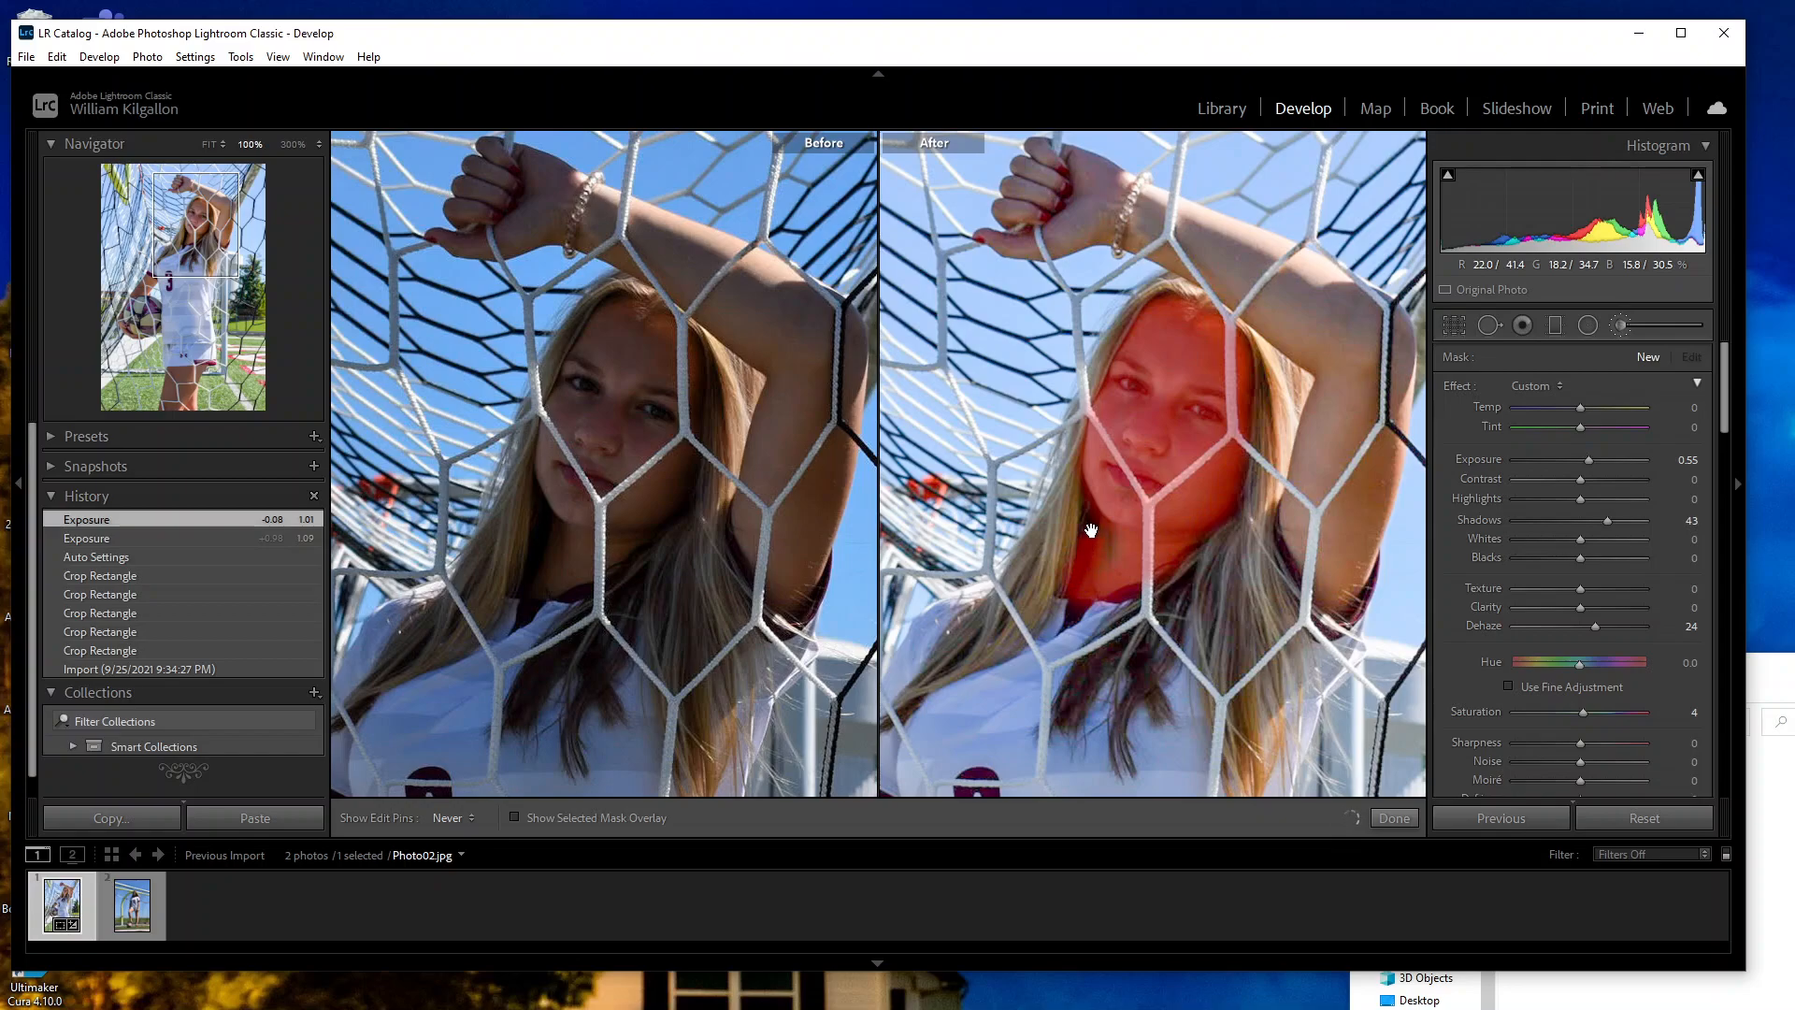
{"action": "left_click_drag", "start_coordinate": [1144, 434], "coordinate": [1143, 426]}
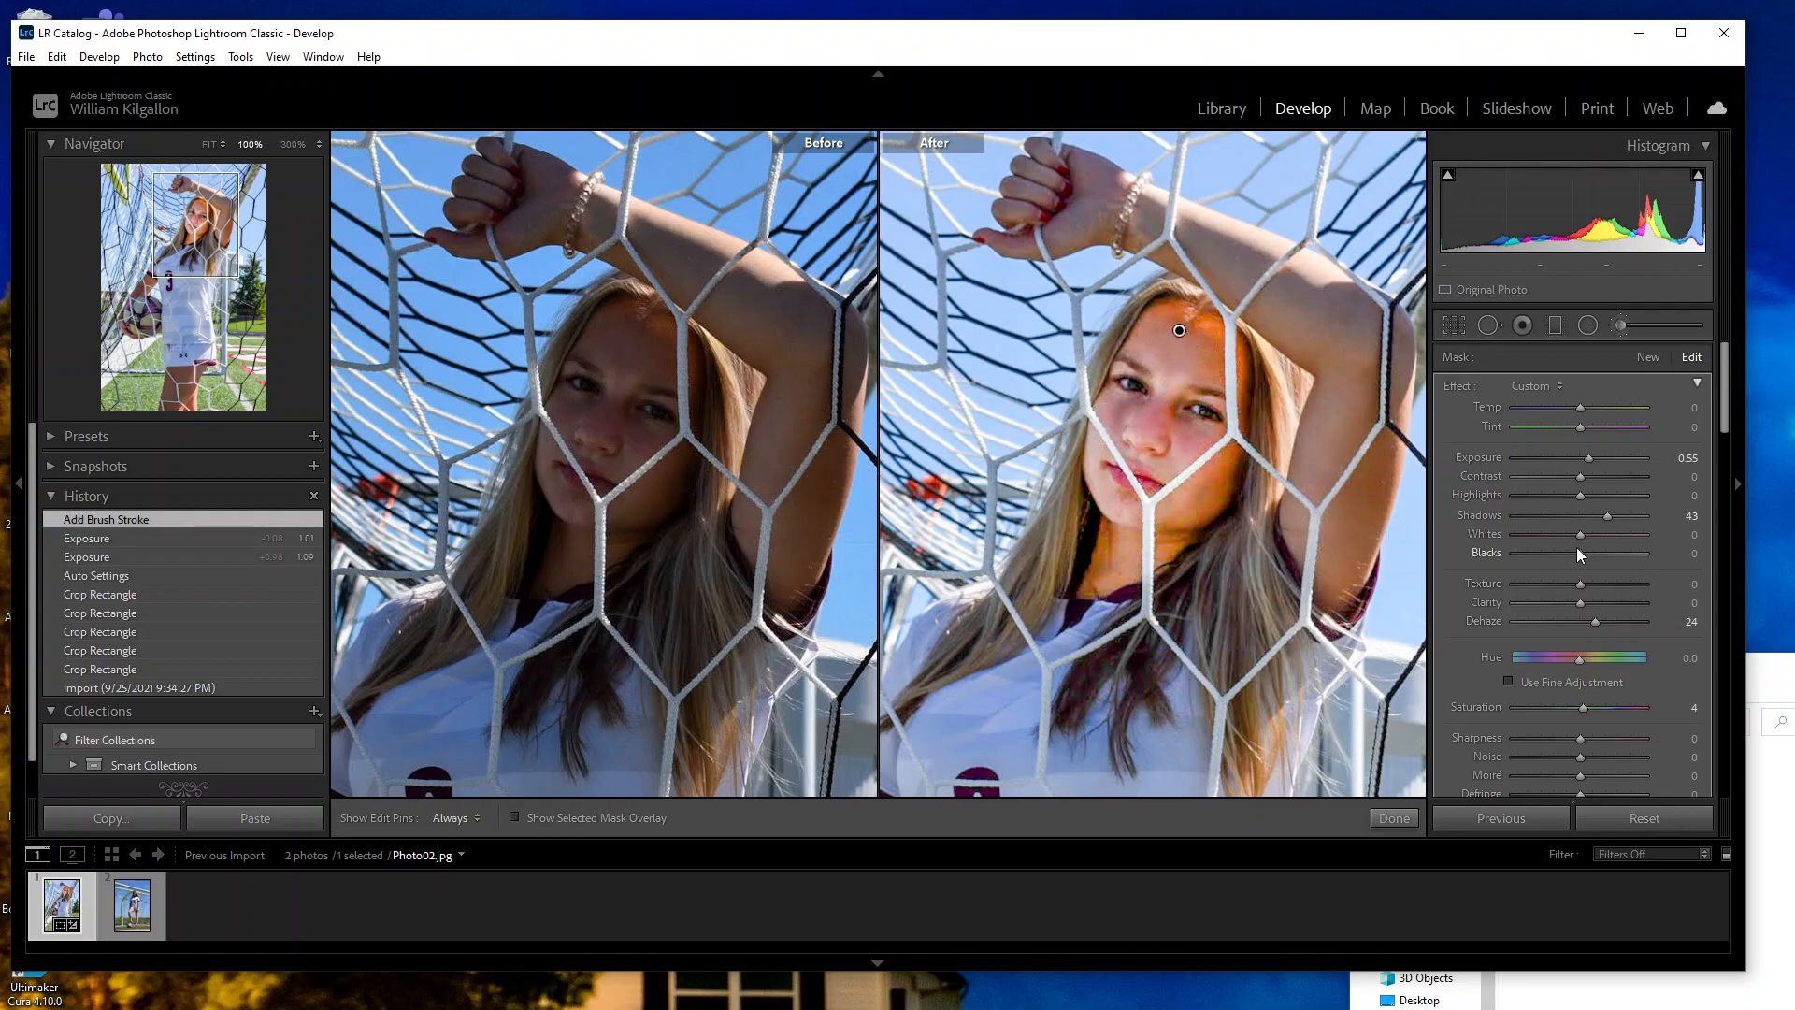
Step: Set the face brush adjustment's exposure to 0.20 and return to the single-photo view fitted to the window
{"action": "double_click", "coordinate": [1589, 458]}
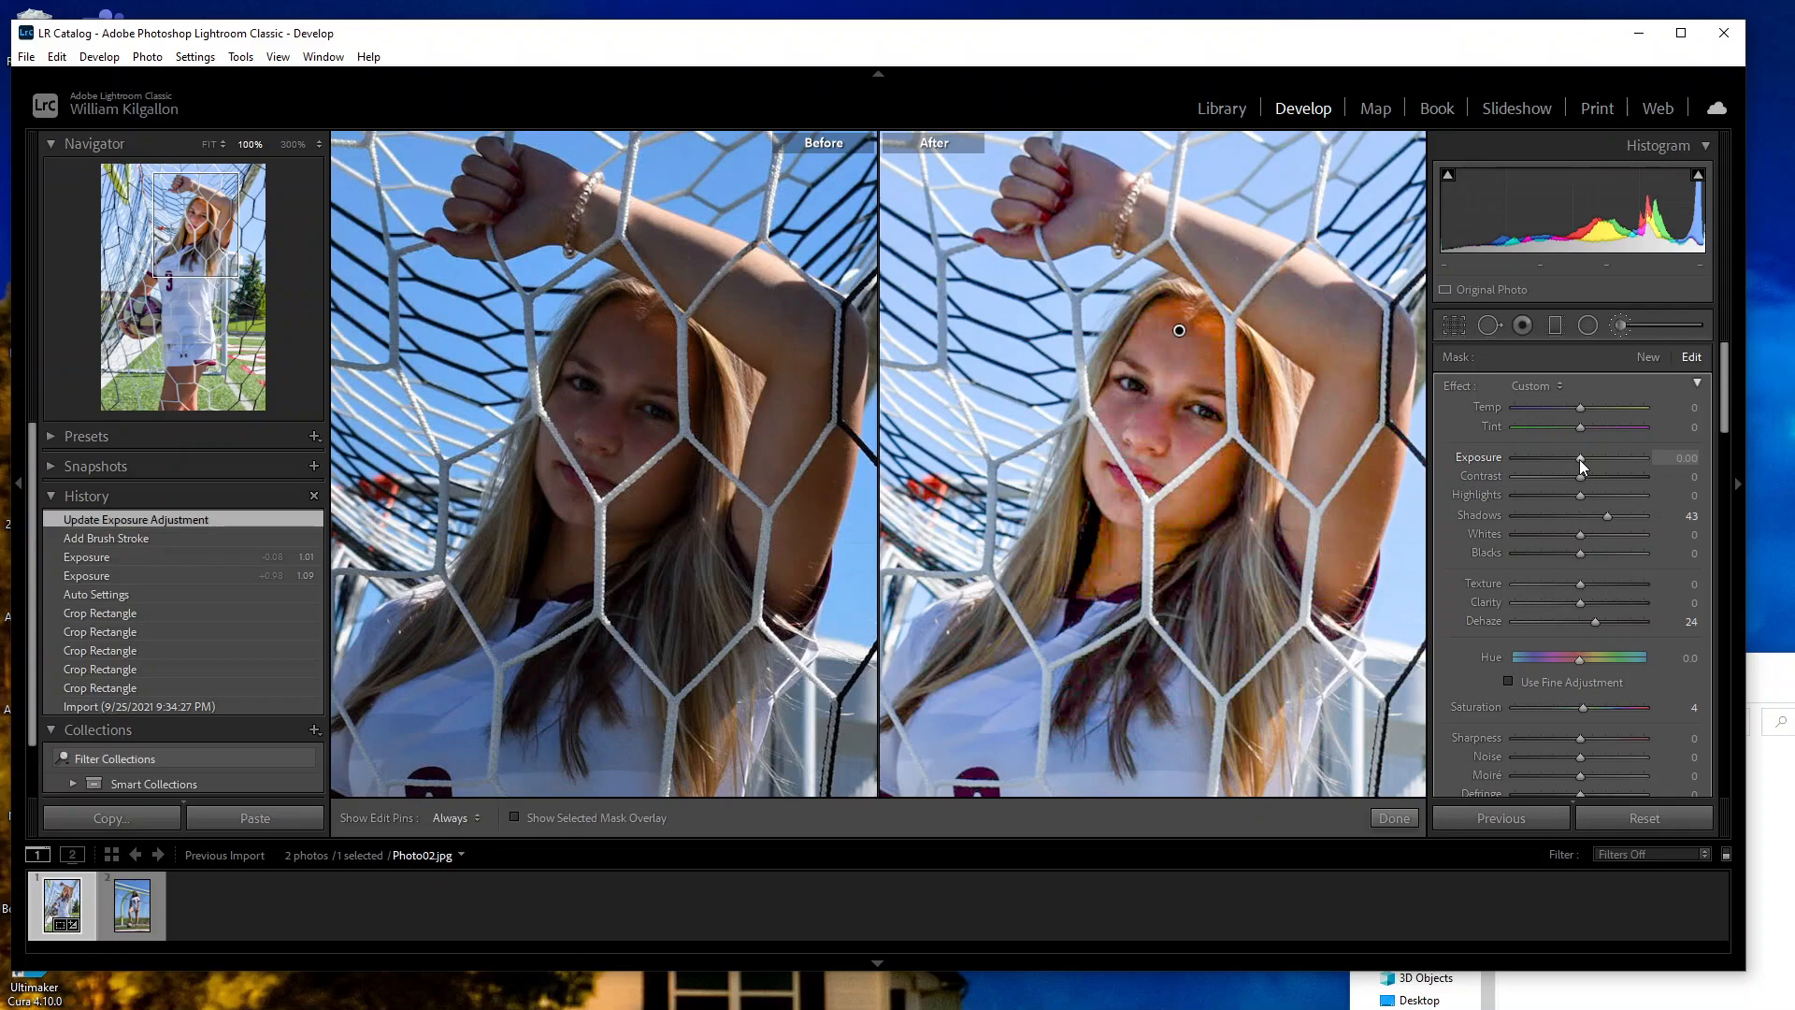
{"action": "key", "text": "Up"}
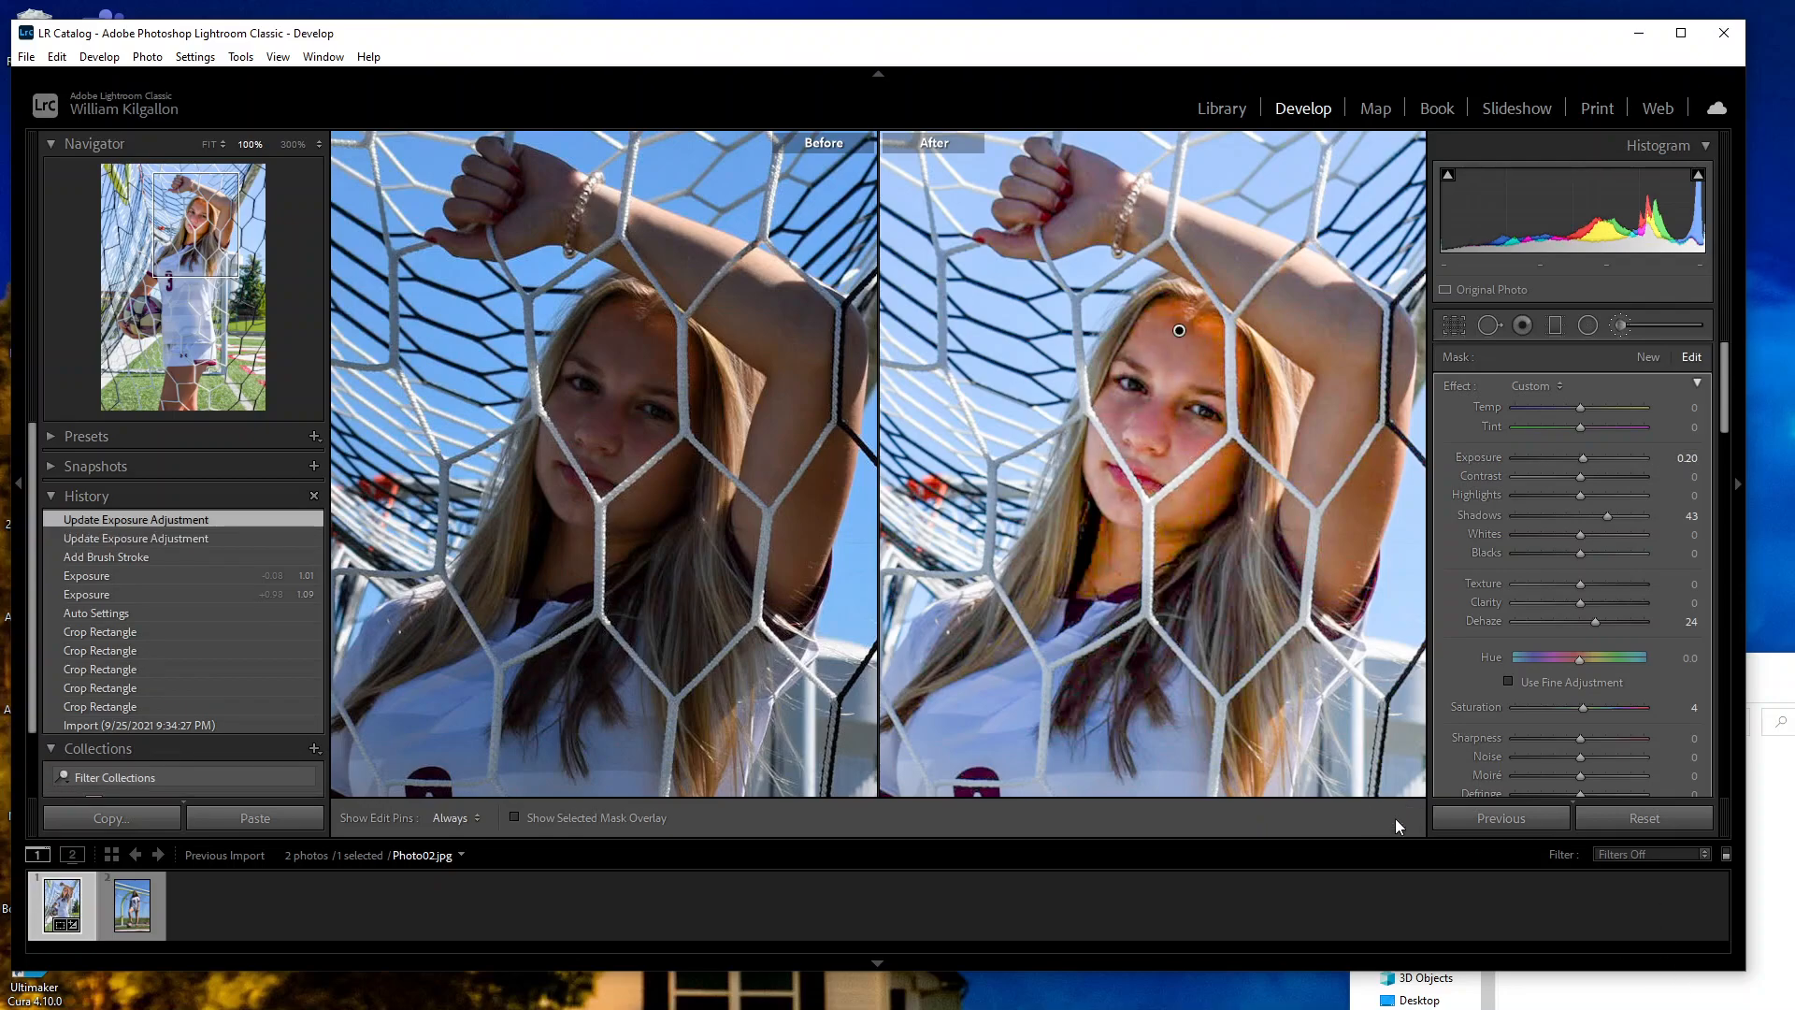
{"action": "left_click", "coordinate": [1395, 818]}
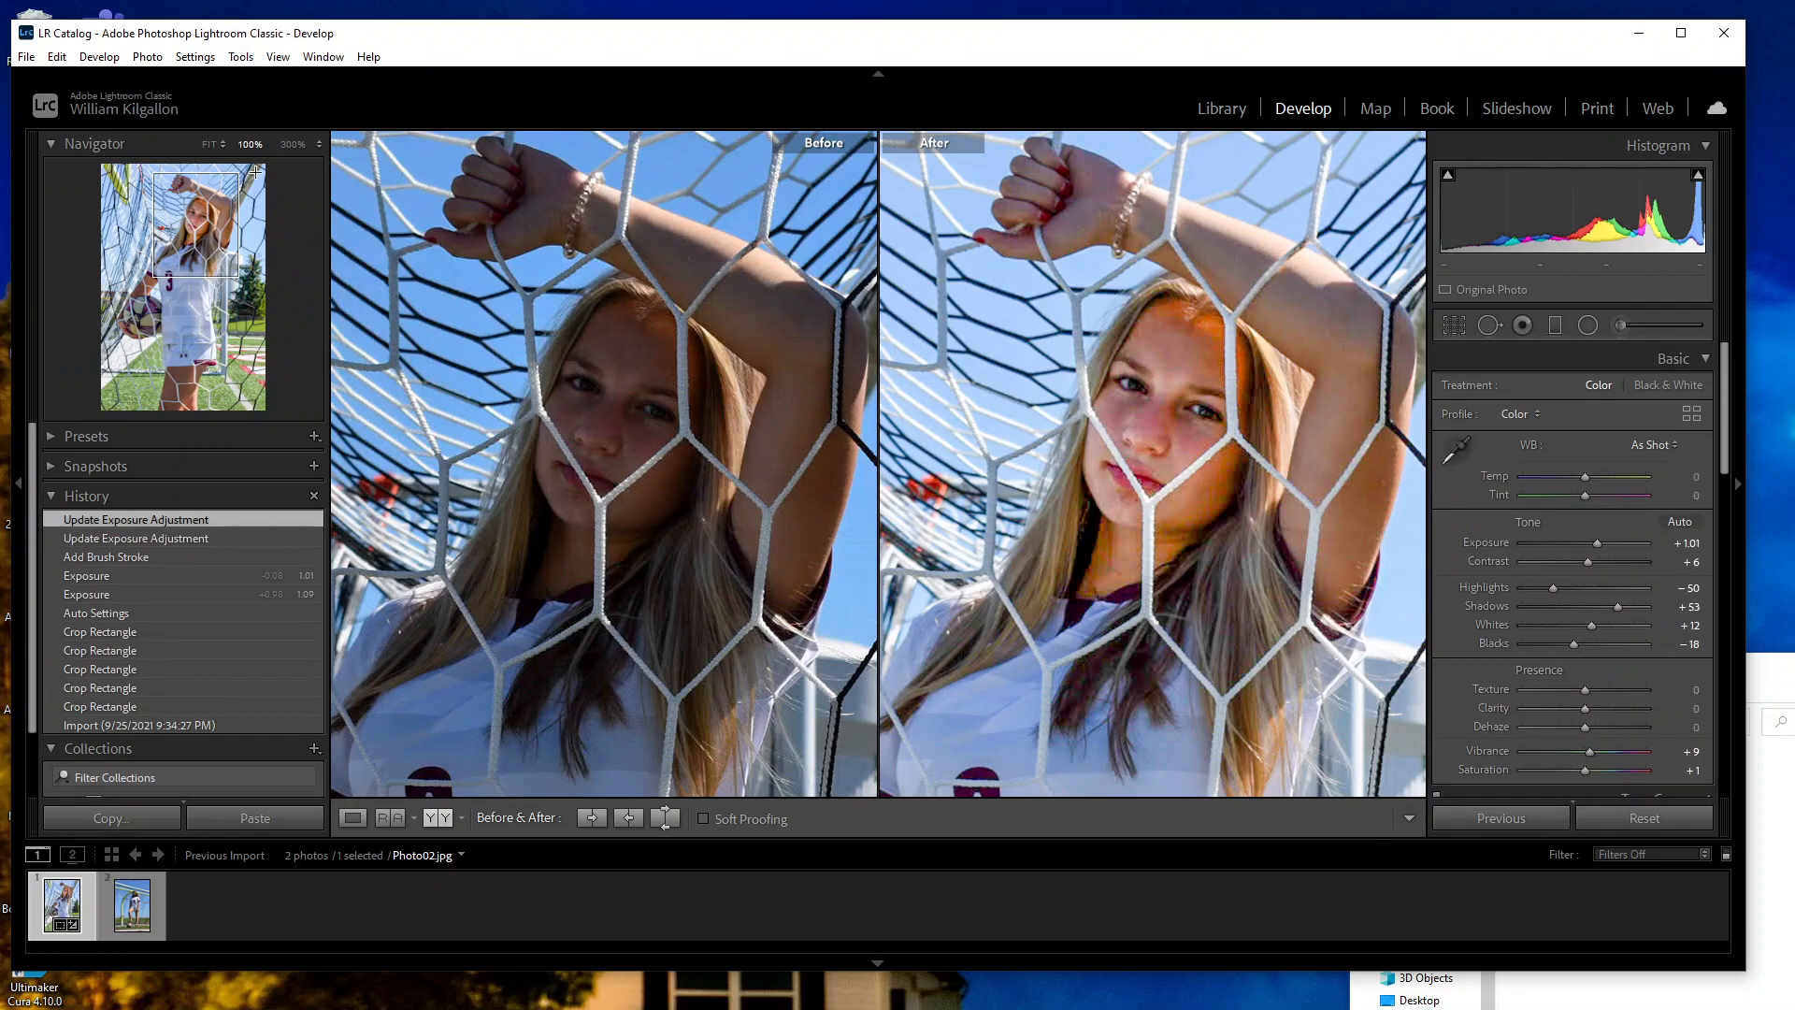
{"action": "left_click", "coordinate": [206, 144]}
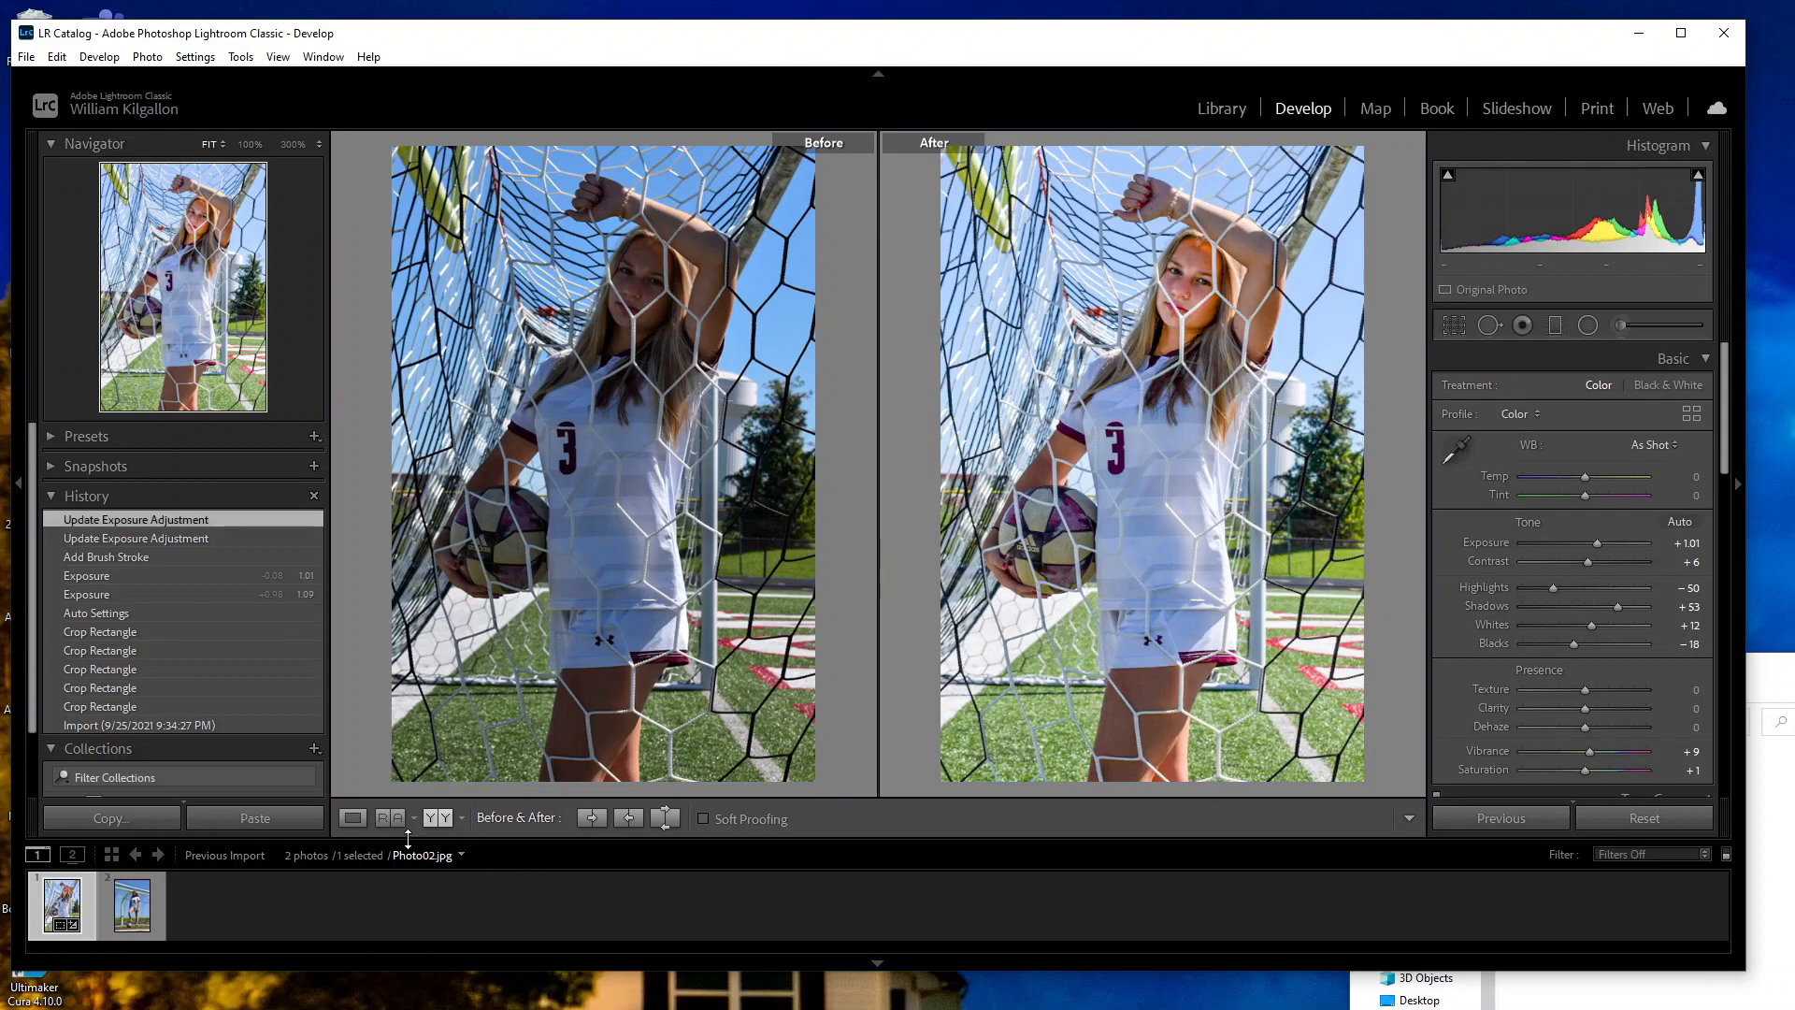
{"action": "left_click", "coordinate": [353, 818]}
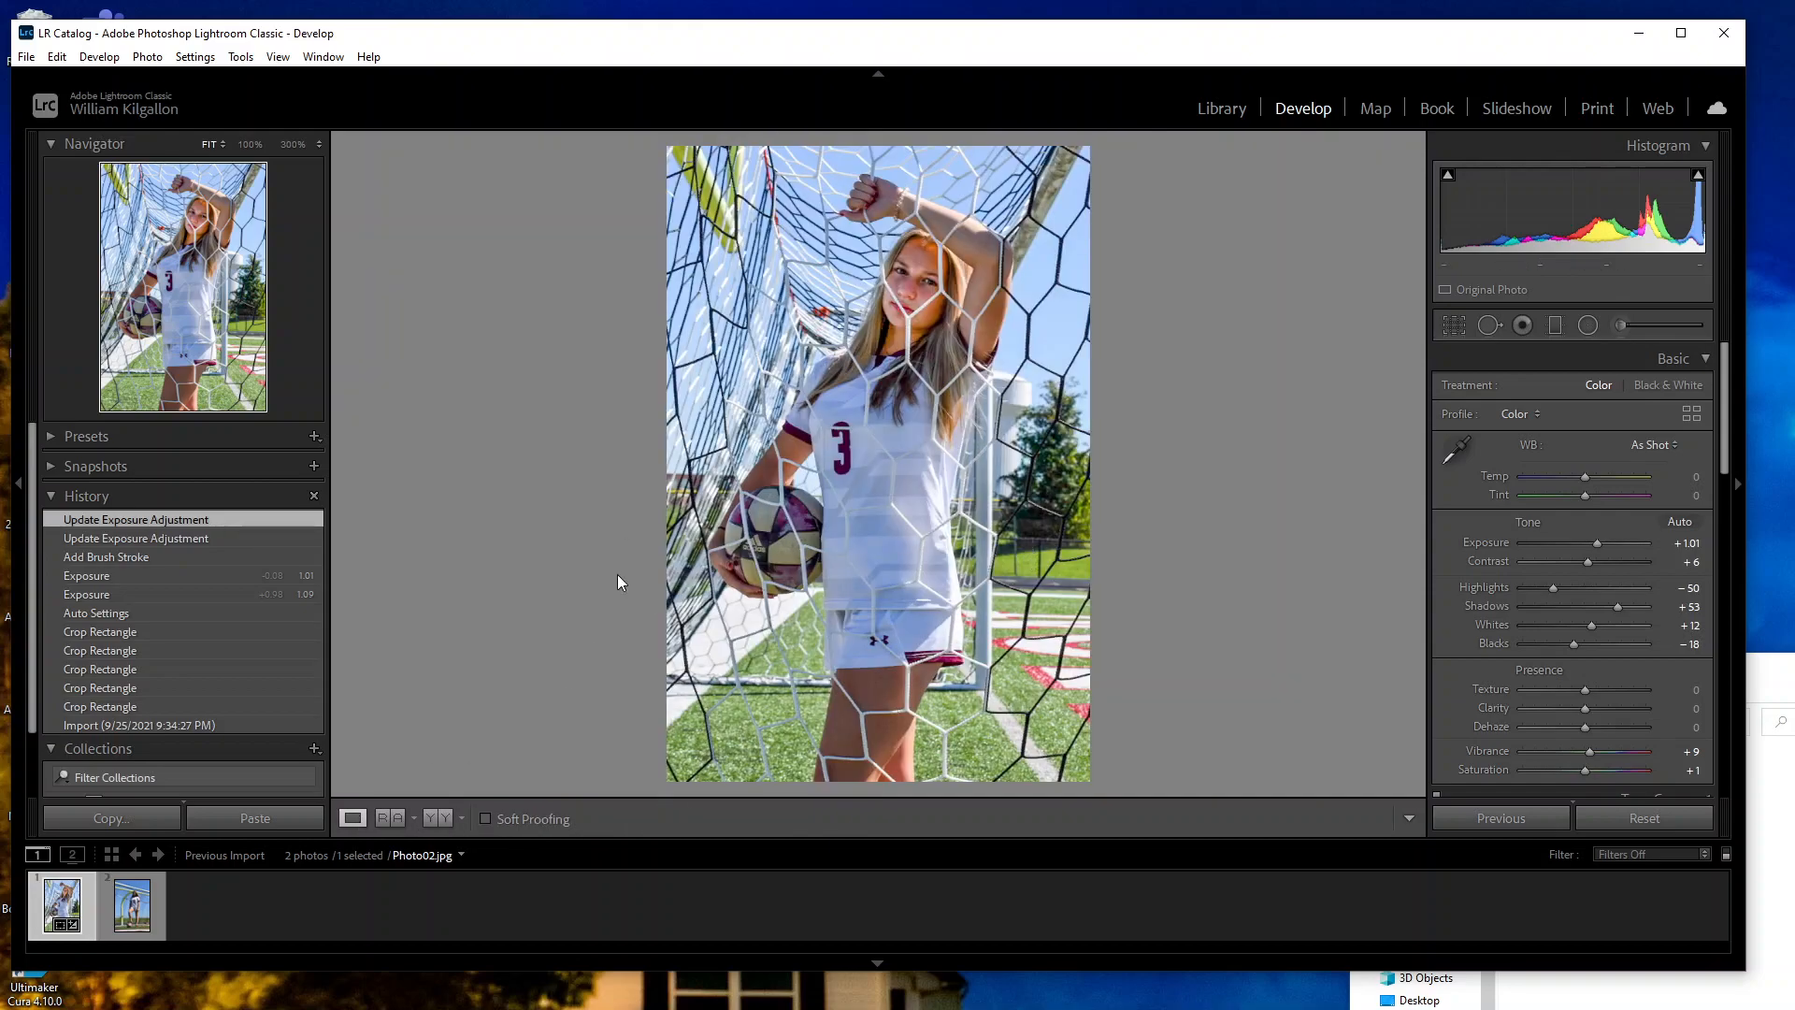
Step: Apply automatic tone settings to Photo01.jpg and crop it tighter around the player on all sides at the original aspect ratio
{"action": "left_click", "coordinate": [132, 909]}
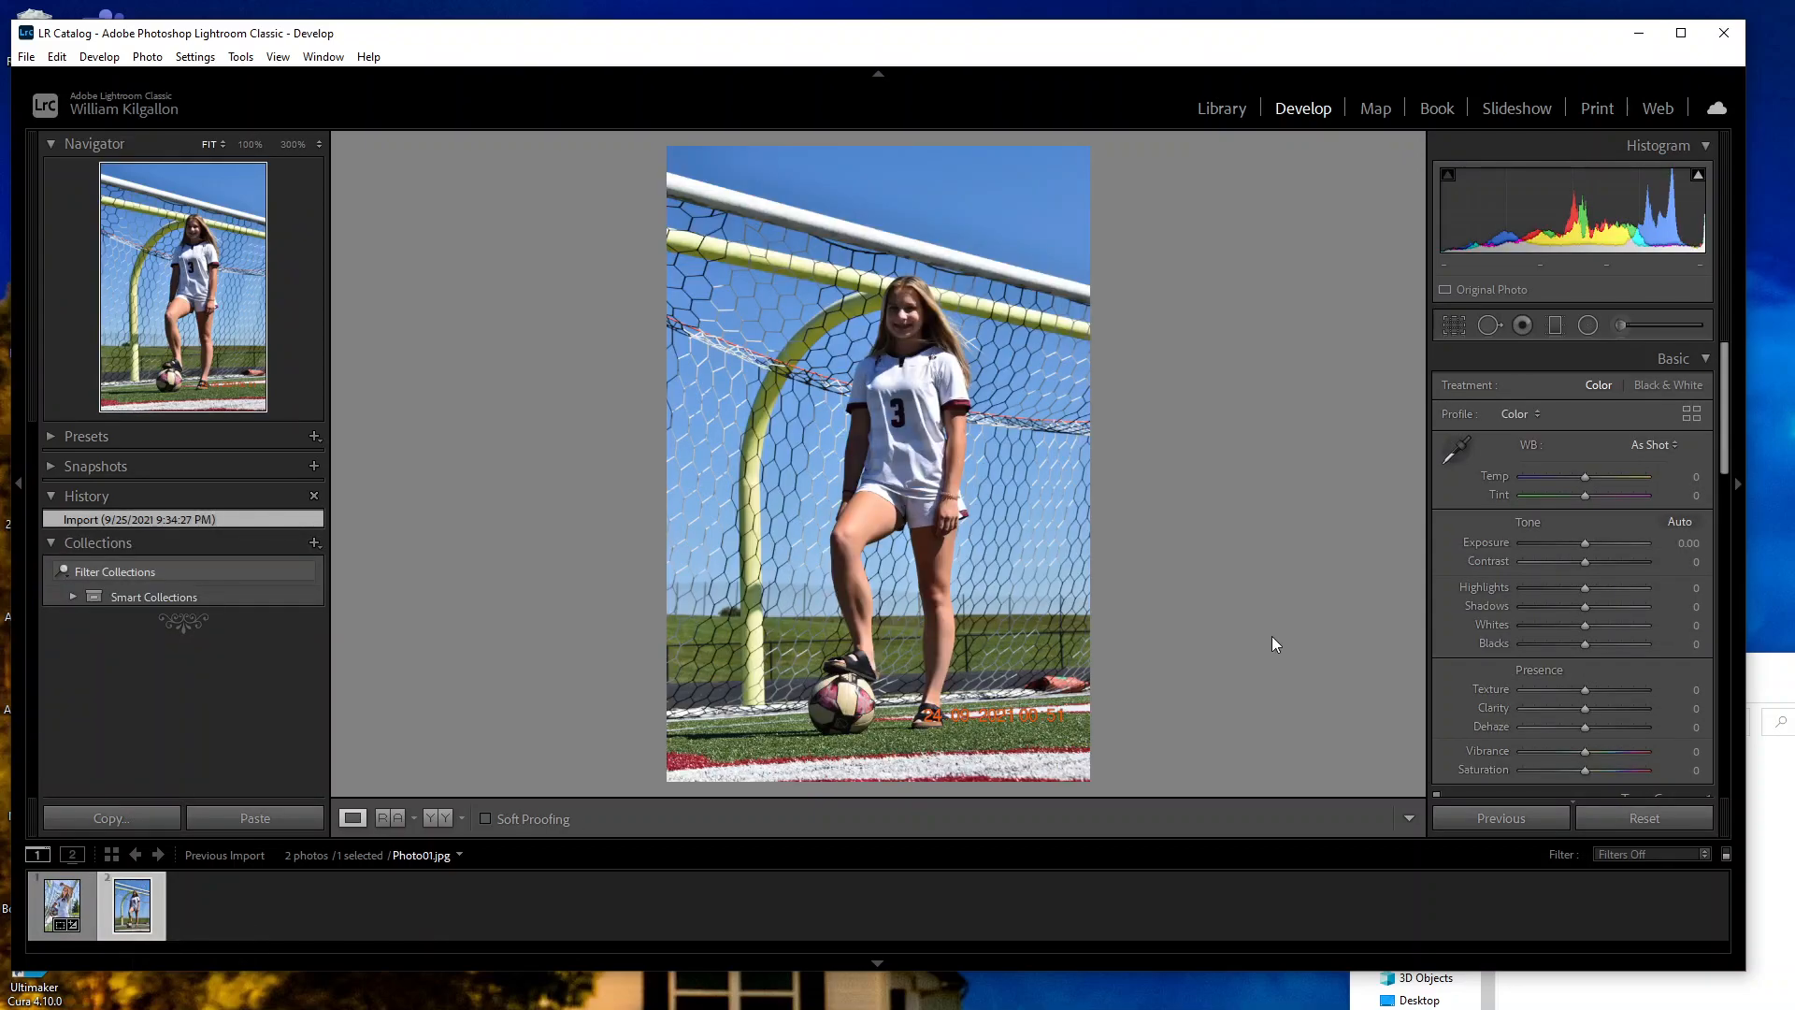
{"action": "left_click", "coordinate": [1675, 519]}
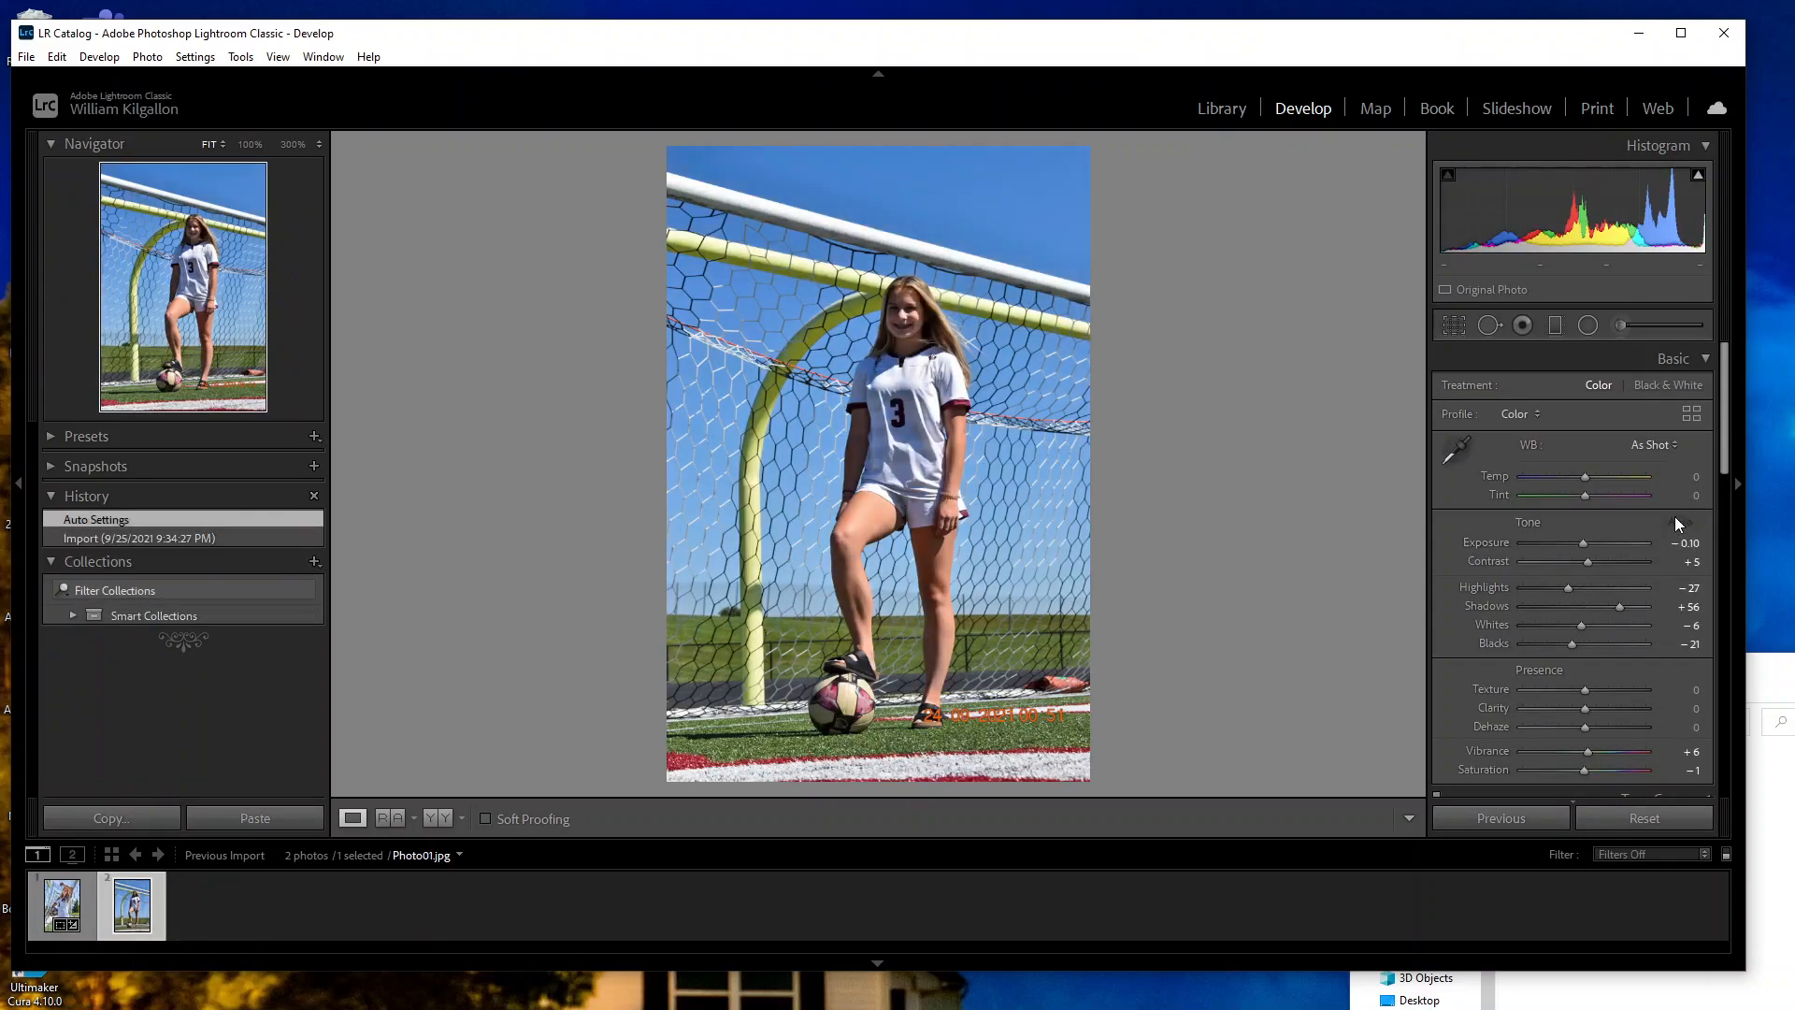
{"action": "left_click", "coordinate": [1458, 323]}
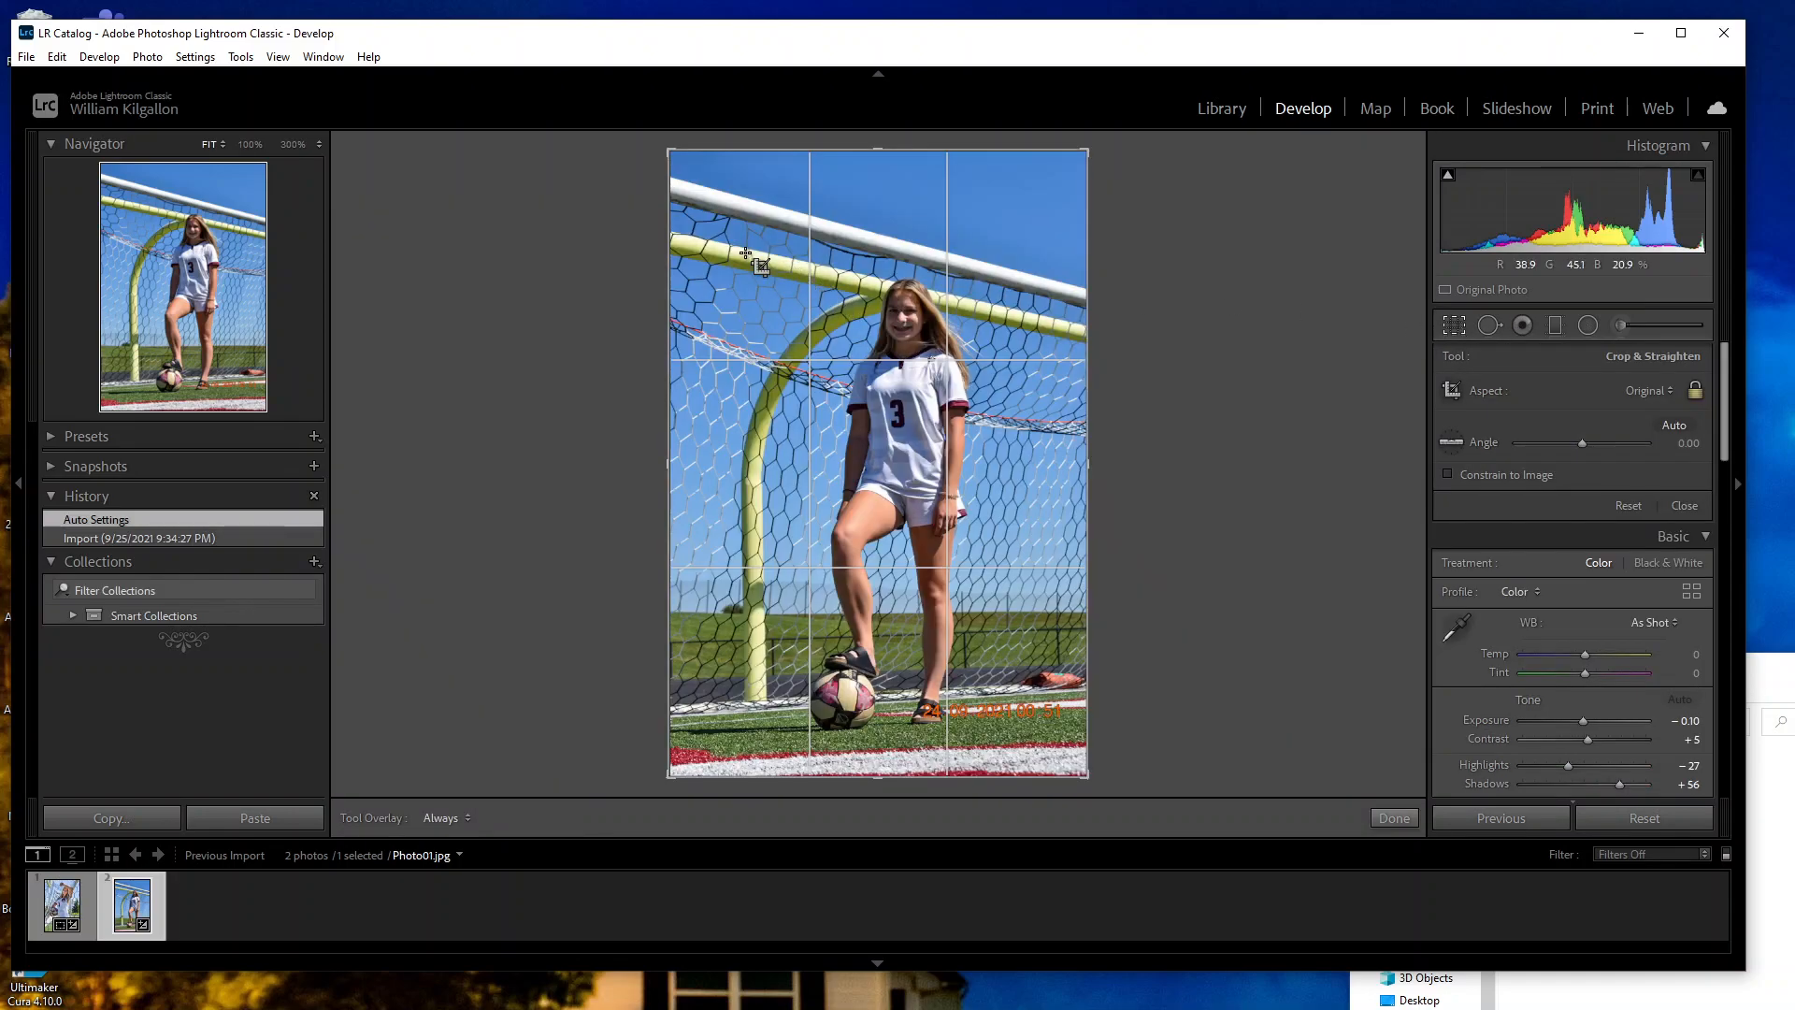
{"action": "mouse_move", "coordinate": [1057, 591]}
{"action": "left_mouse_down"}
{"action": "mouse_move", "coordinate": [967, 732]}
{"action": "mouse_move", "coordinate": [897, 744]}
{"action": "mouse_move", "coordinate": [952, 500]}
{"action": "mouse_move", "coordinate": [988, 469]}
{"action": "left_mouse_up"}
{"action": "left_click_drag", "start_coordinate": [1001, 540], "coordinate": [1046, 764]}
{"action": "mouse_move", "coordinate": [907, 579]}
{"action": "left_mouse_down"}
{"action": "mouse_move", "coordinate": [951, 571]}
{"action": "mouse_move", "coordinate": [927, 579]}
{"action": "left_mouse_up"}
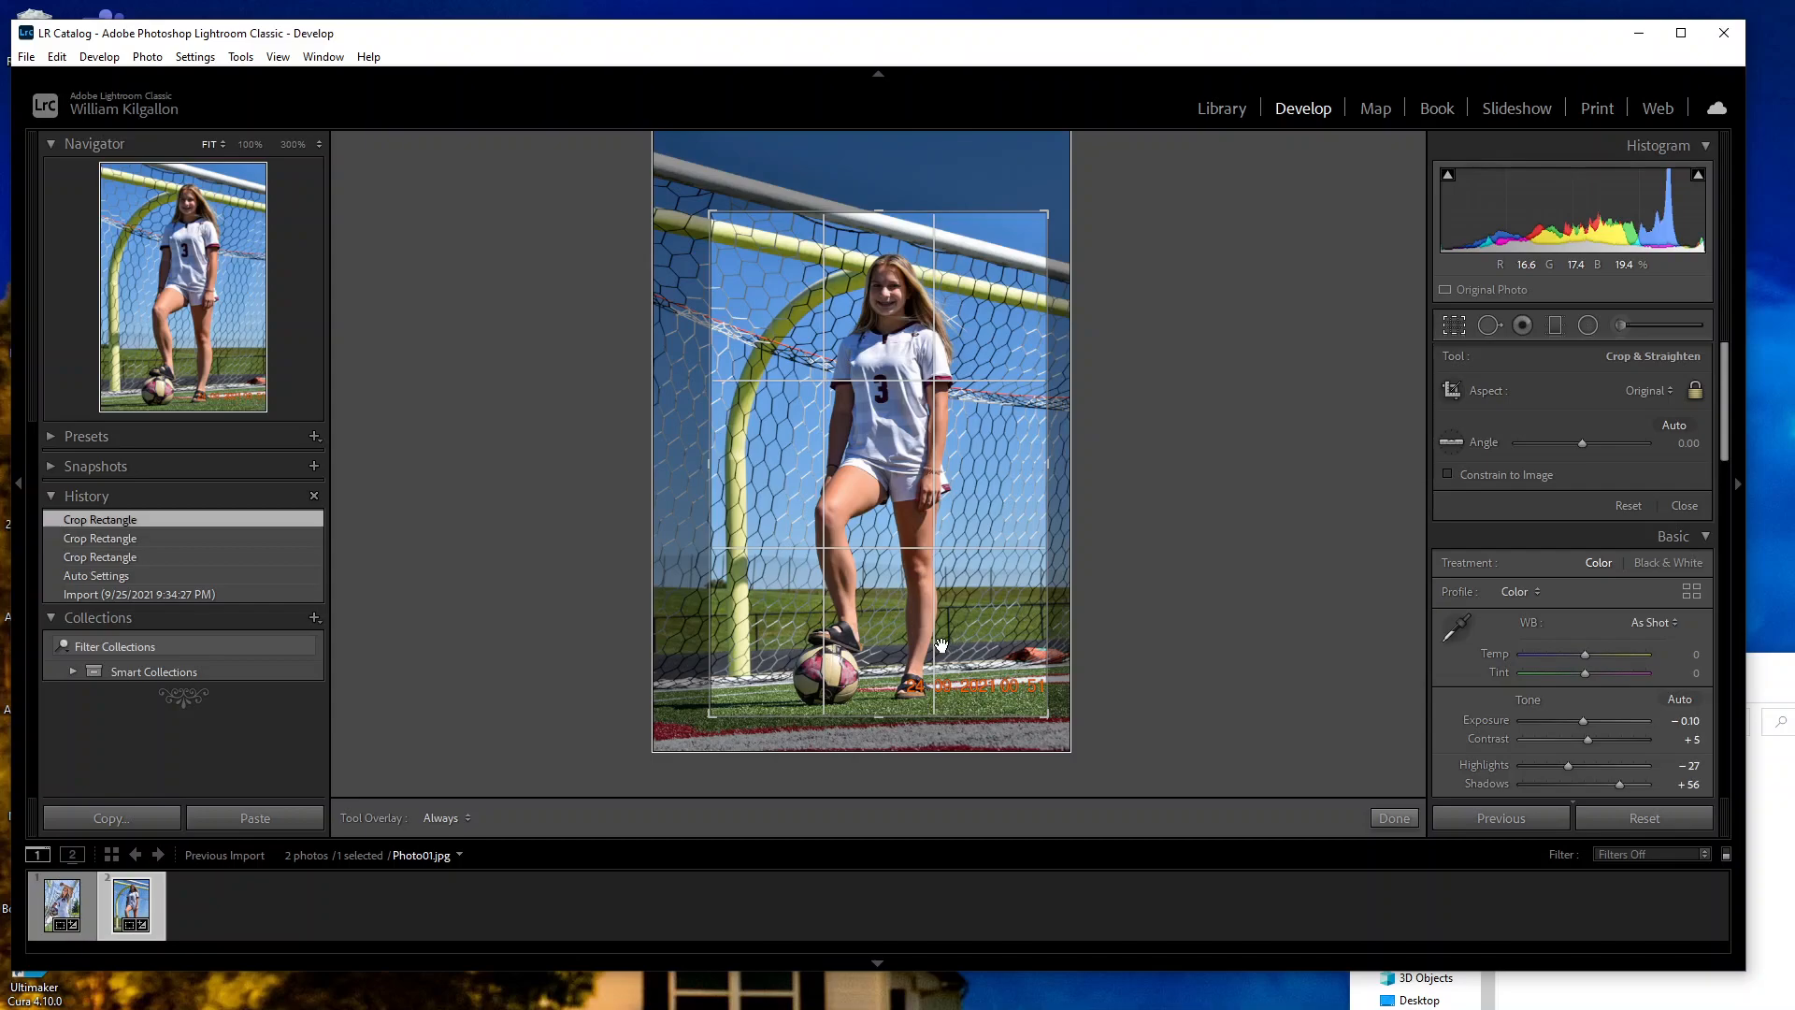
{"action": "left_click_drag", "start_coordinate": [919, 484], "coordinate": [925, 482]}
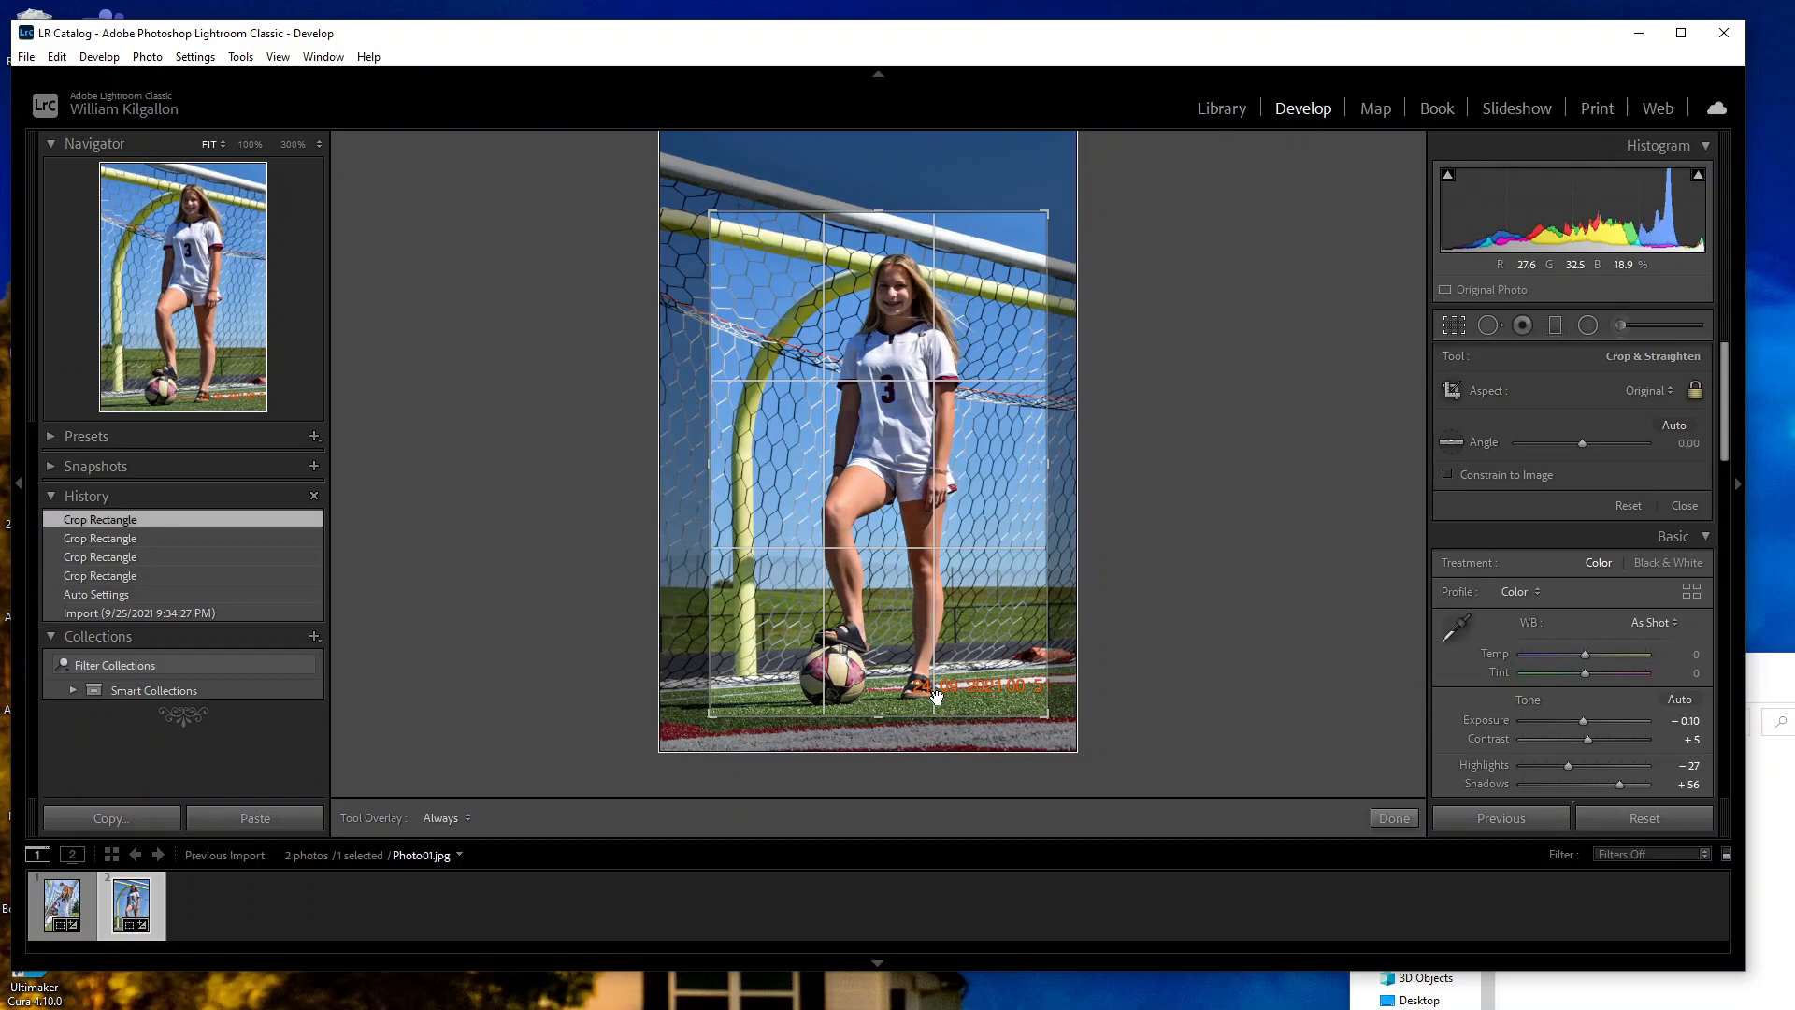
{"action": "left_click", "coordinate": [1387, 819]}
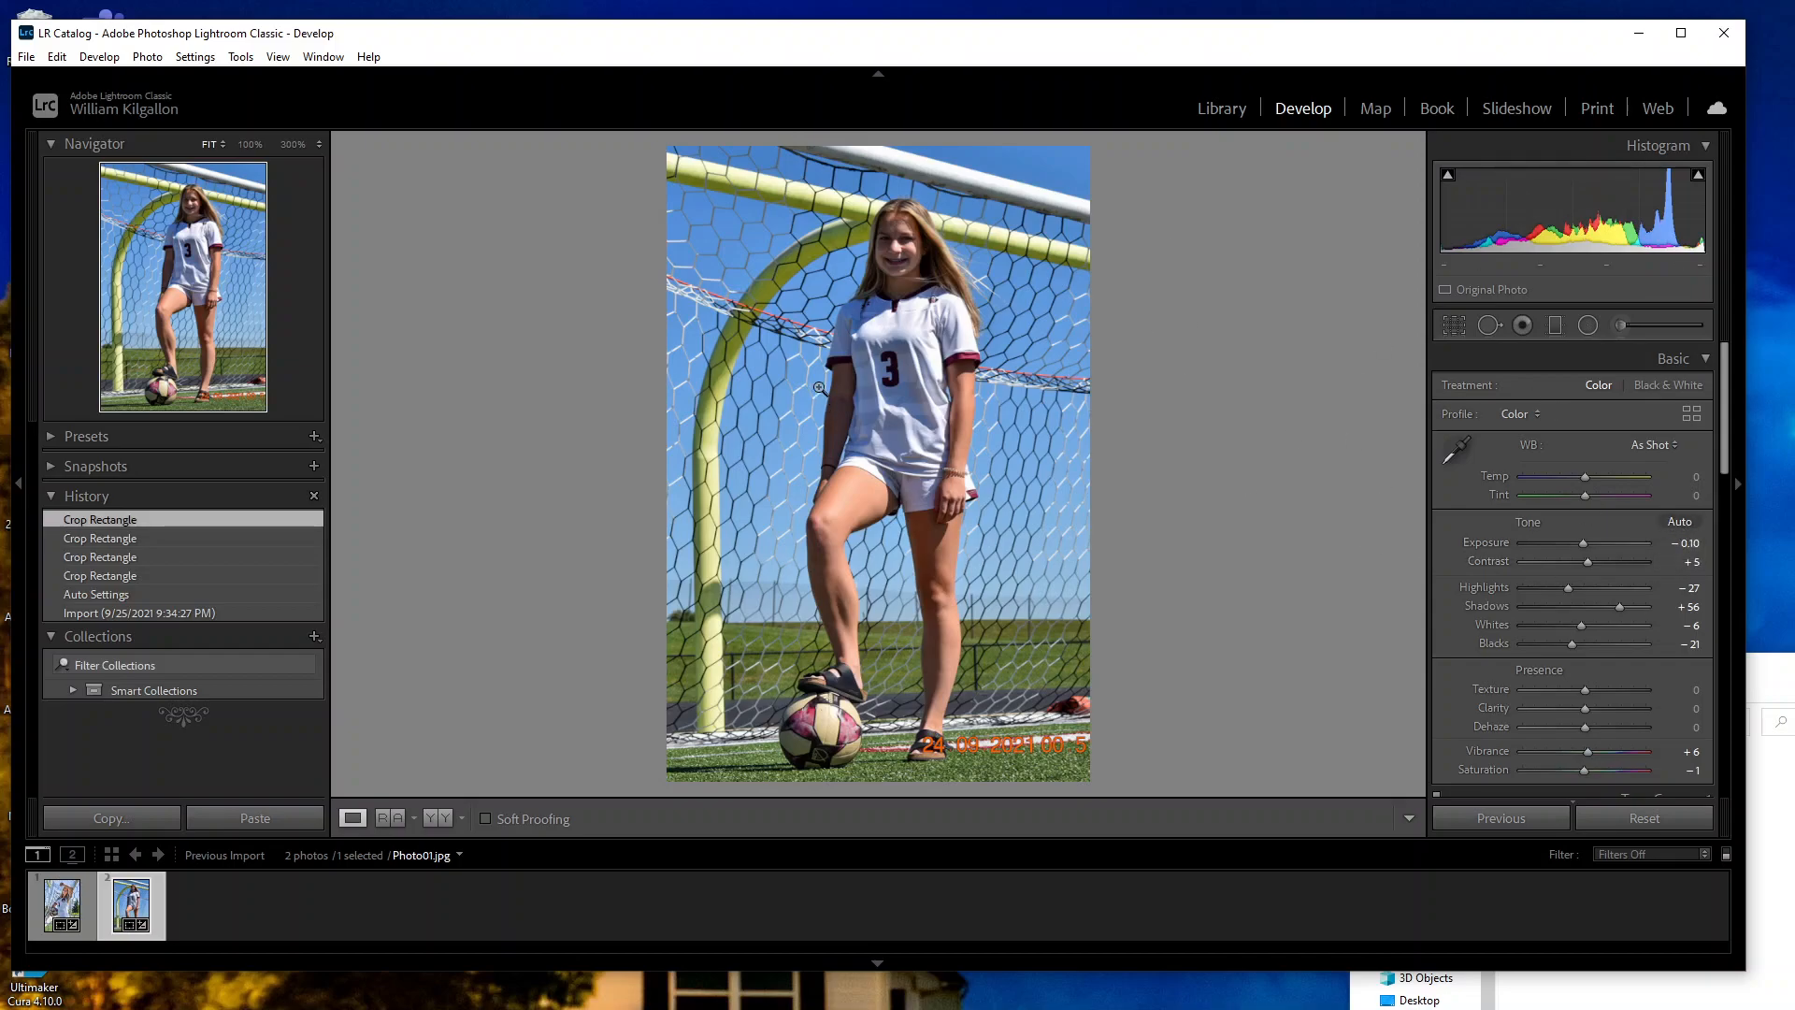
Step: Try automatic tone settings again on the cropped Photo01.jpg and undo them
{"action": "left_click", "coordinate": [1688, 524]}
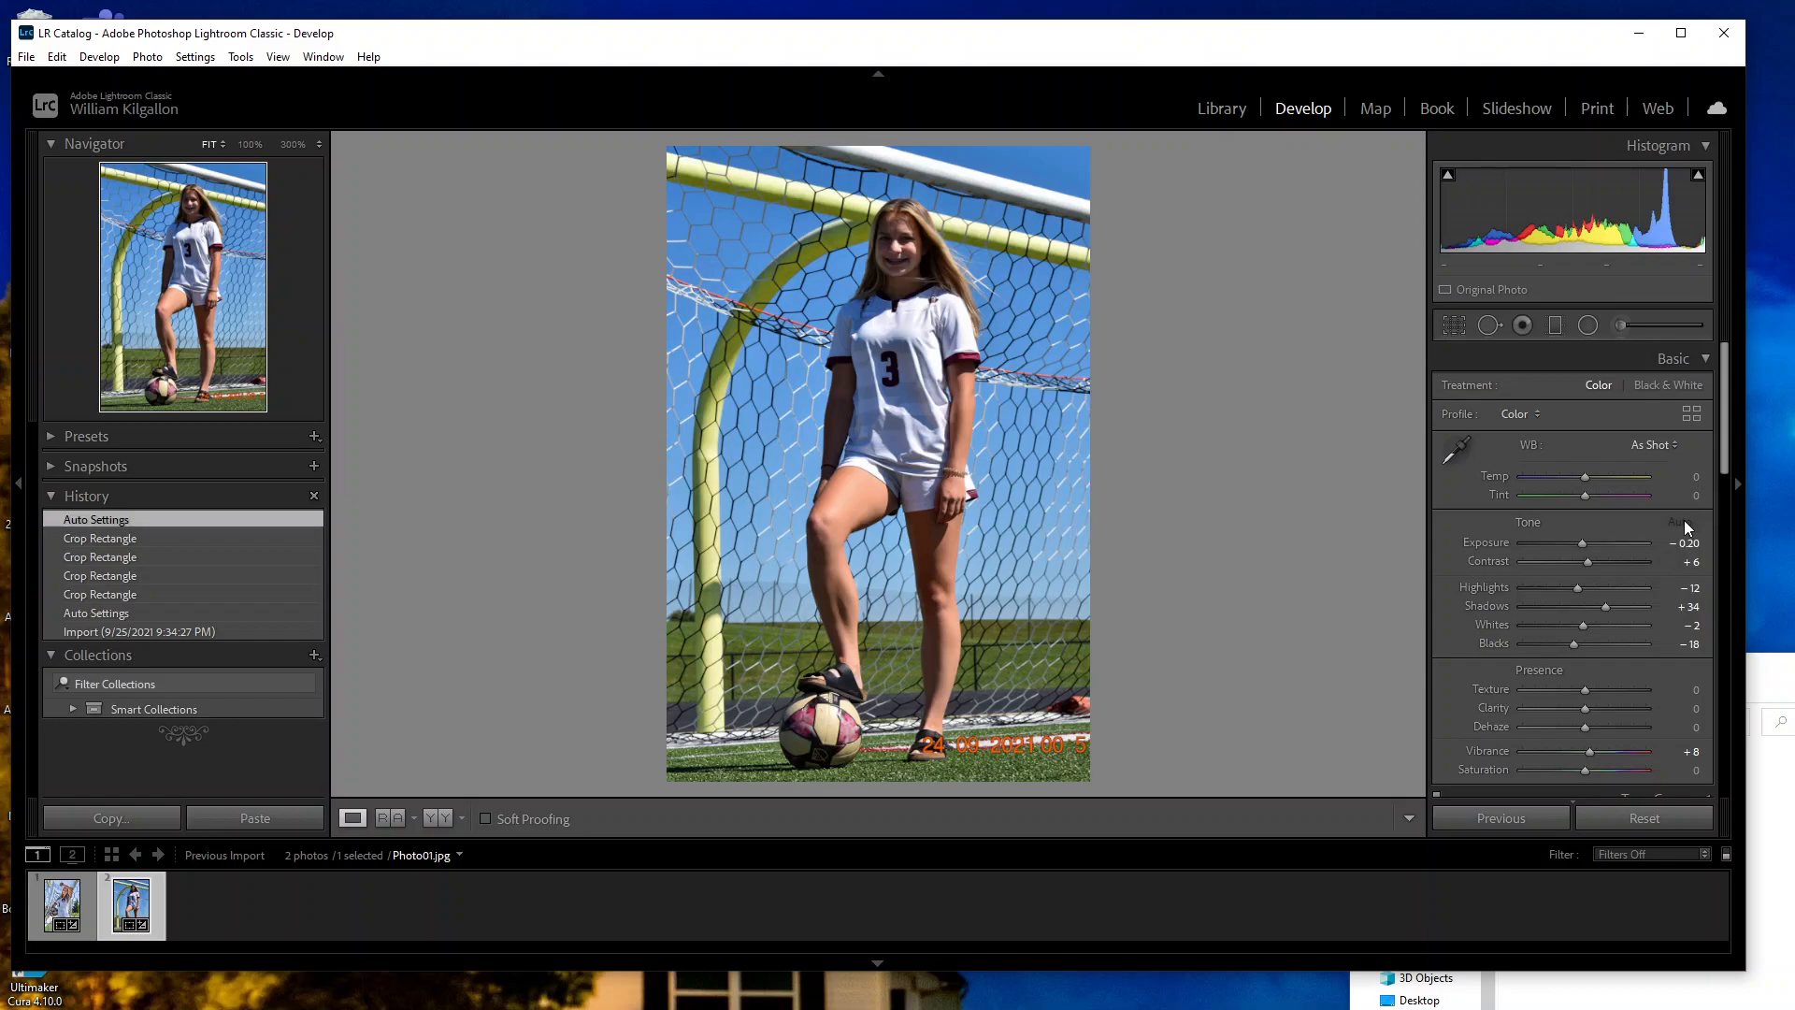
{"action": "key", "text": "ctrl+z"}
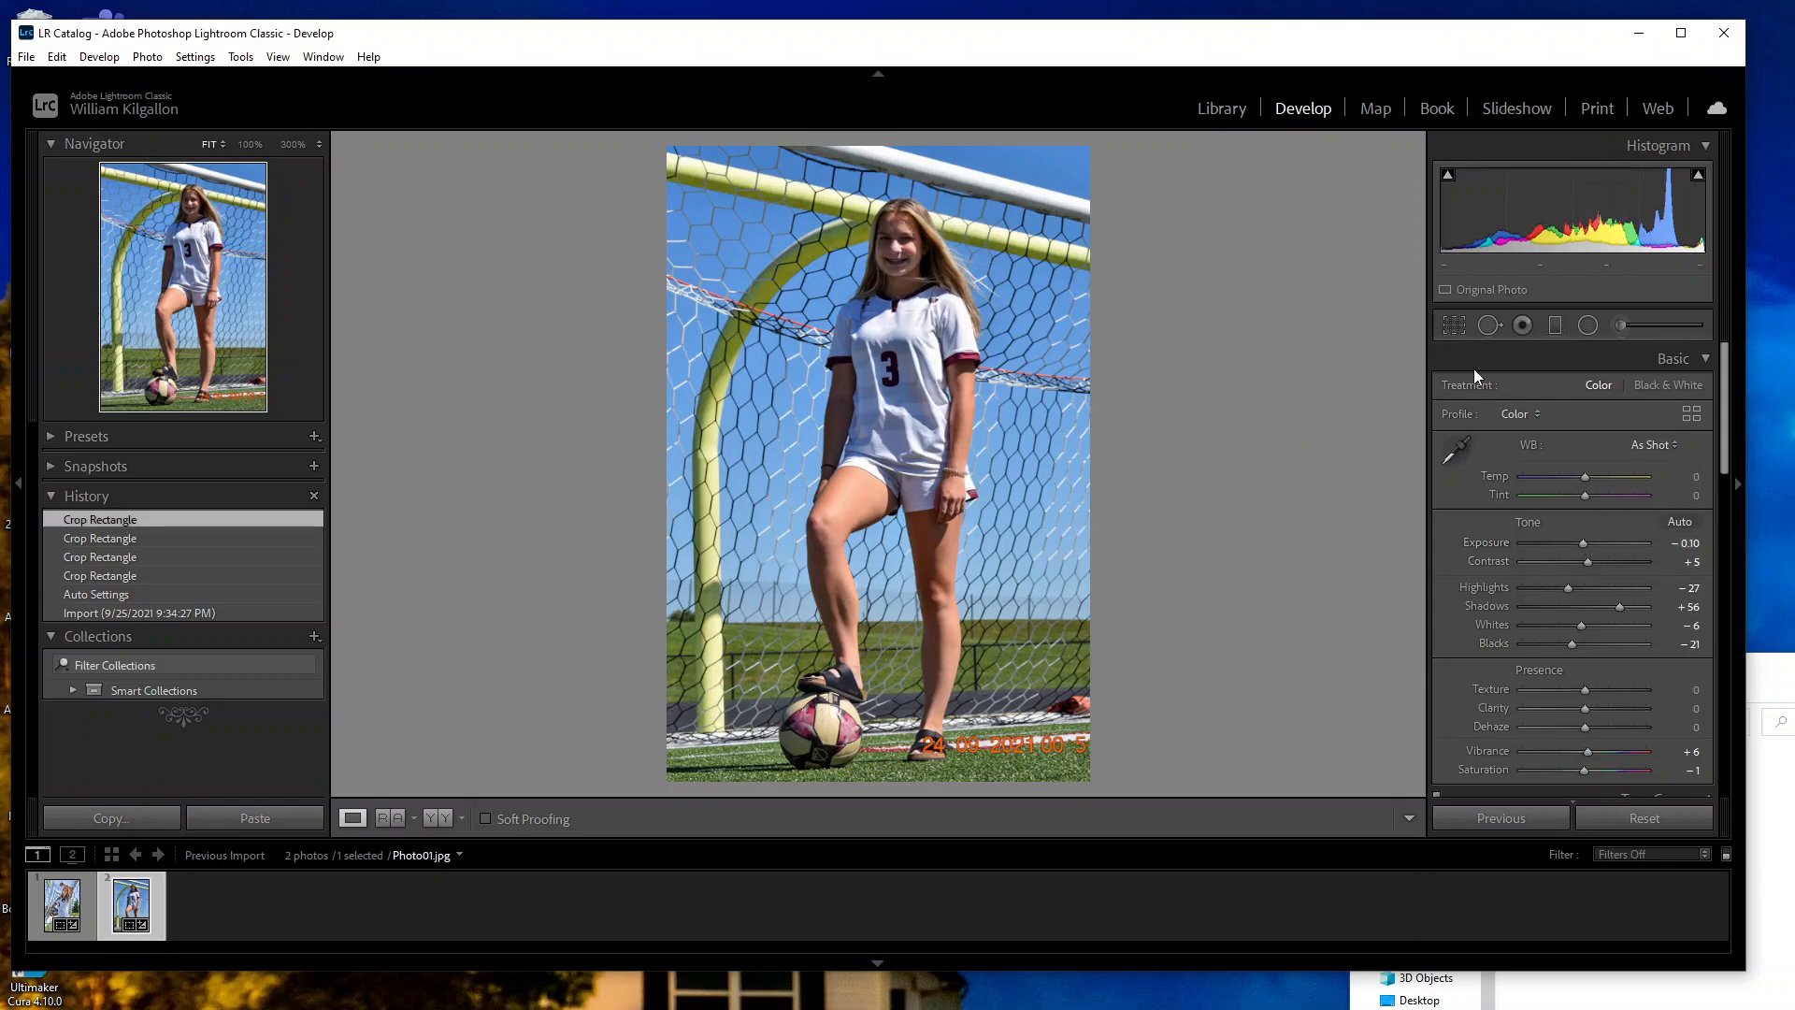
Step: Paint an Adjustment Brush mask over the player's face in Photo01.jpg at 300% magnification with exposure 0.55, shadows 43 and dehaze 24
{"action": "left_click", "coordinate": [1624, 323]}
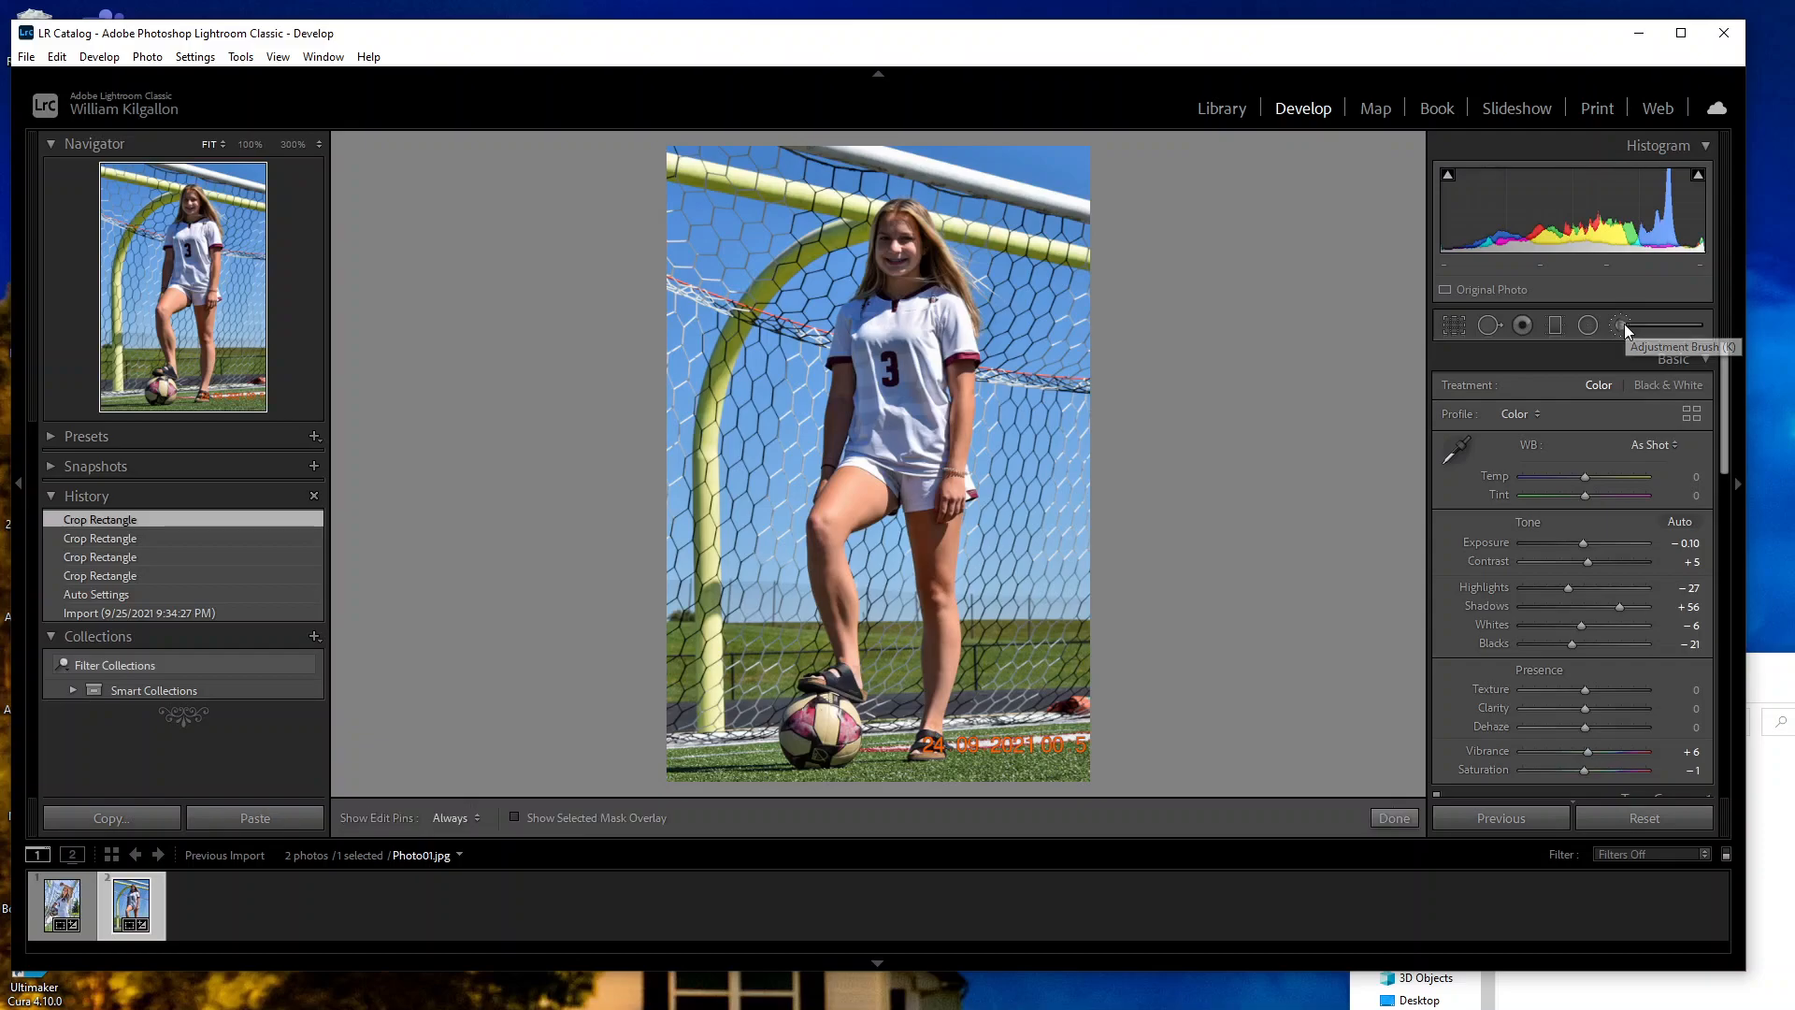
{"action": "left_click", "coordinate": [291, 145]}
{"action": "left_click_drag", "start_coordinate": [195, 220], "coordinate": [193, 206]}
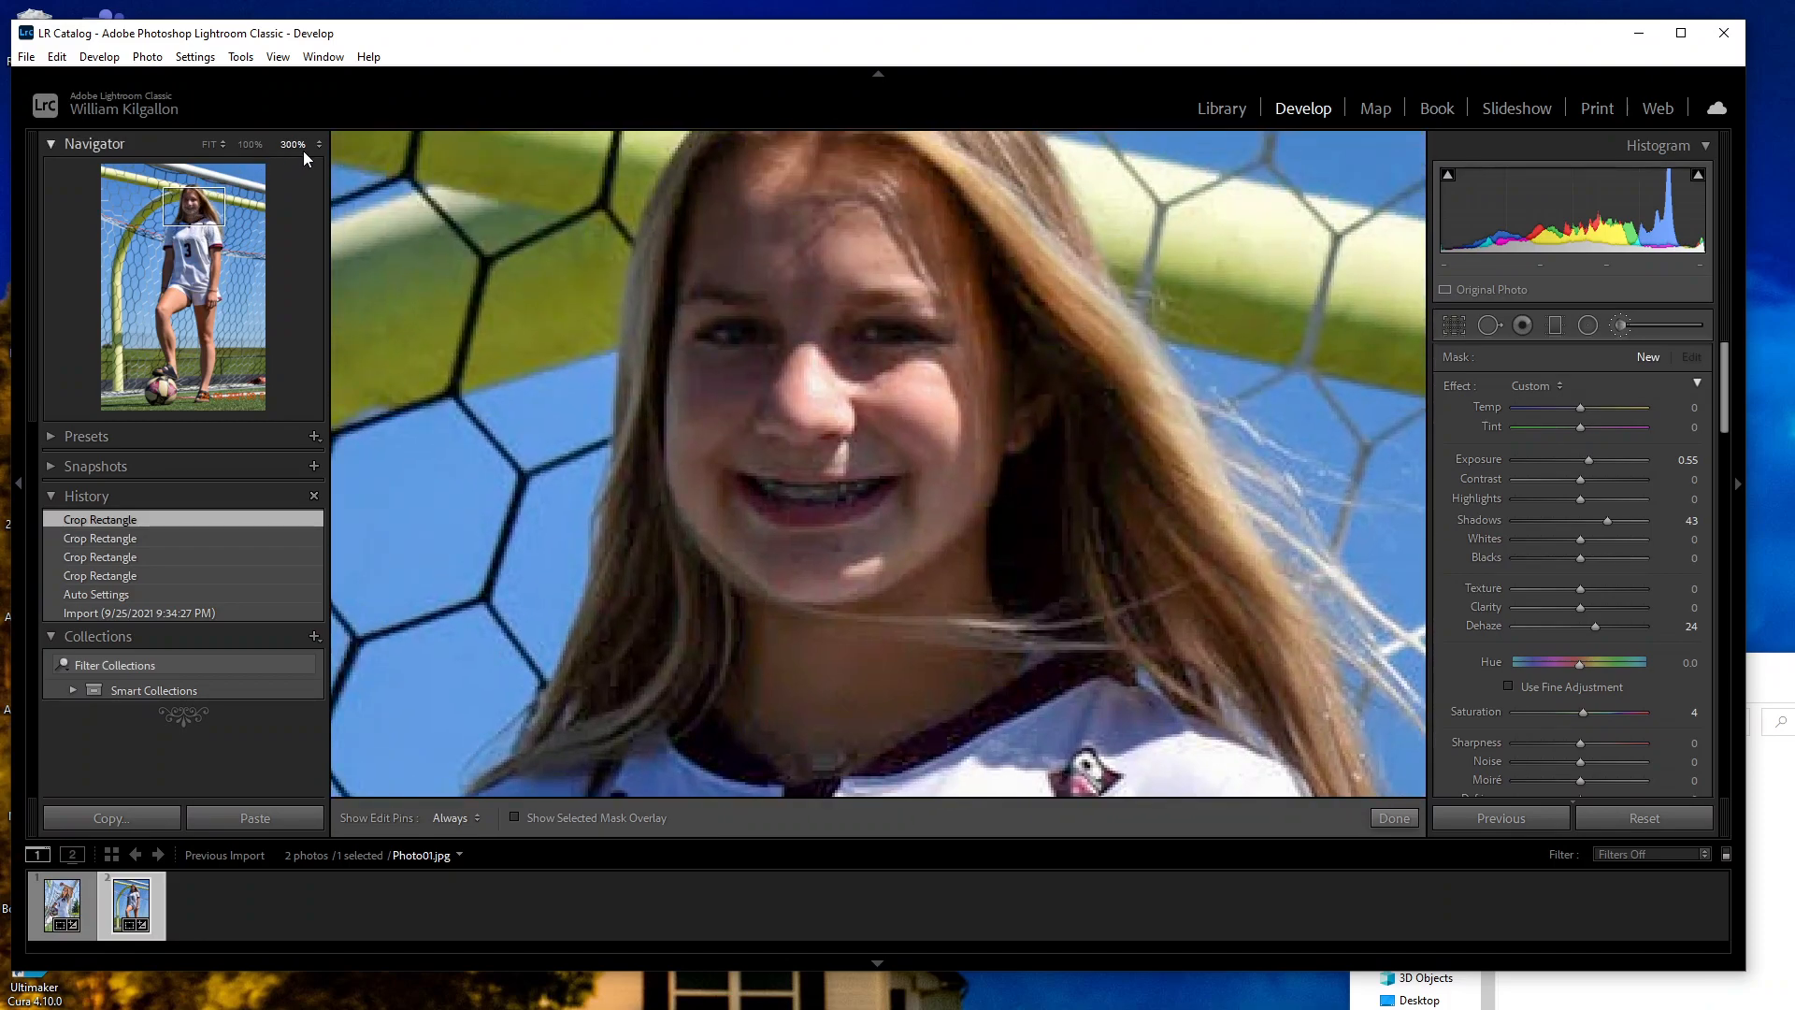
{"action": "left_click", "coordinate": [189, 202]}
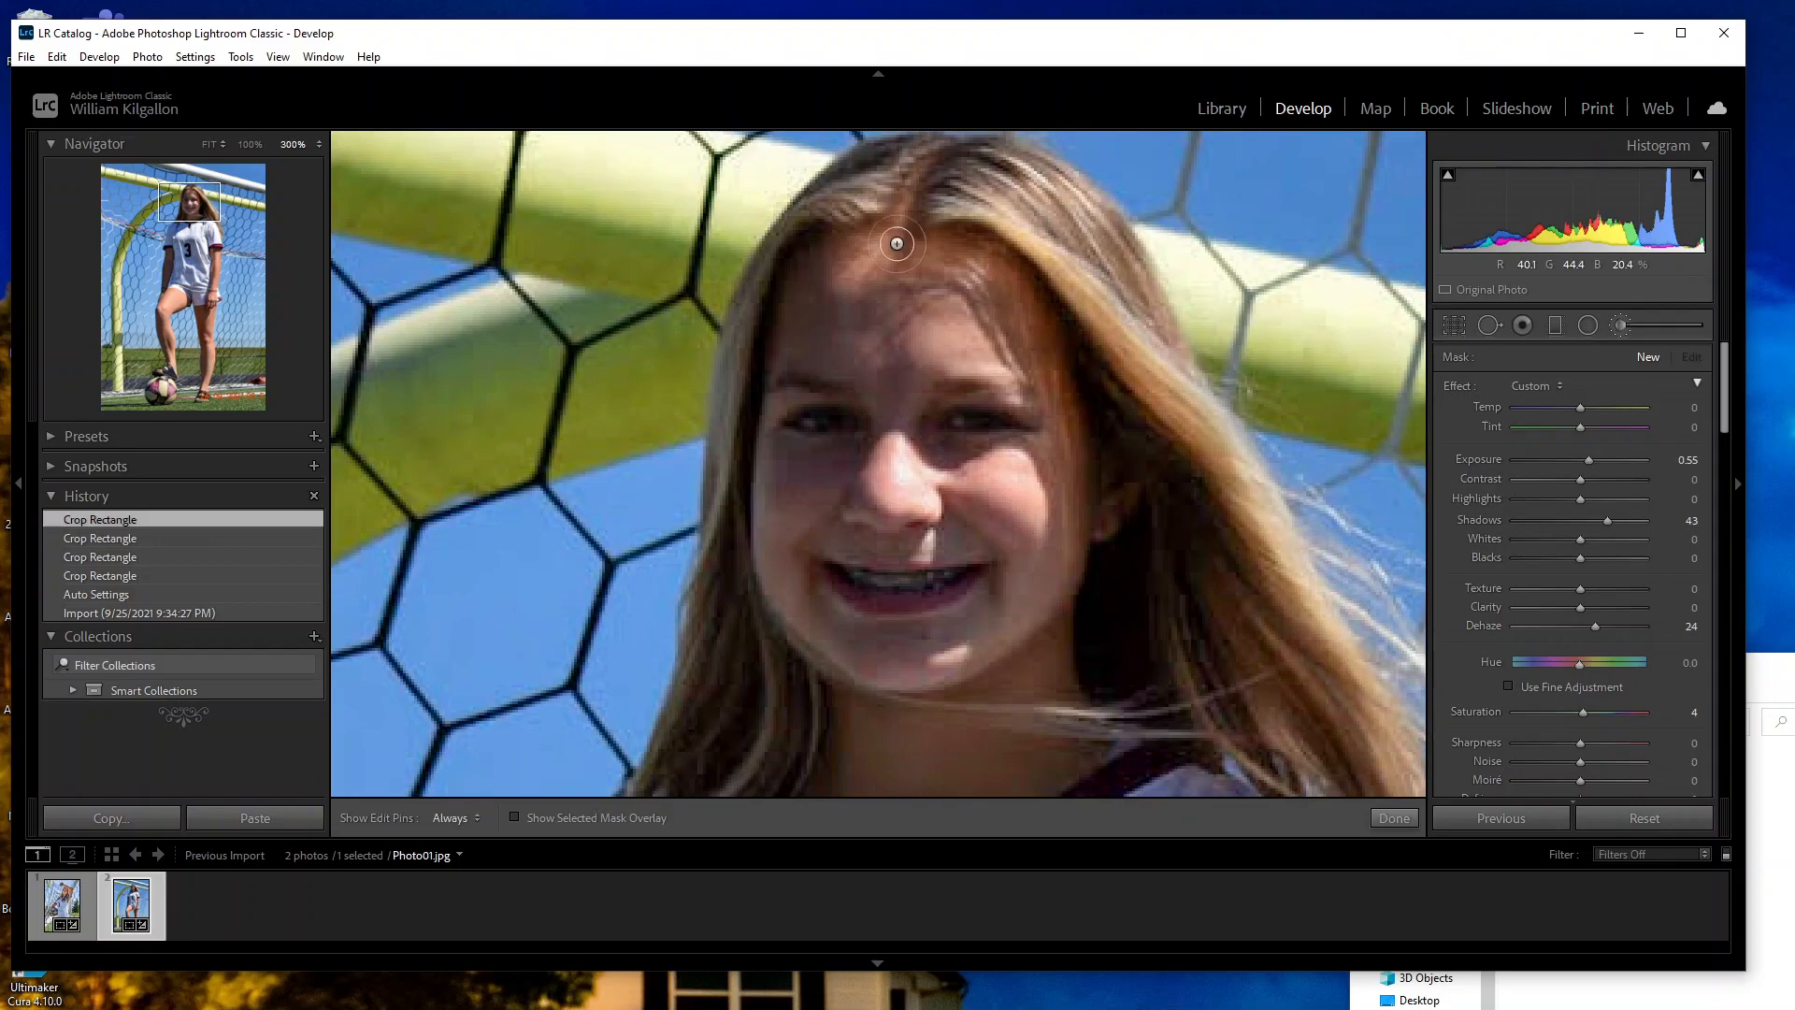
{"action": "left_click", "coordinate": [1621, 326]}
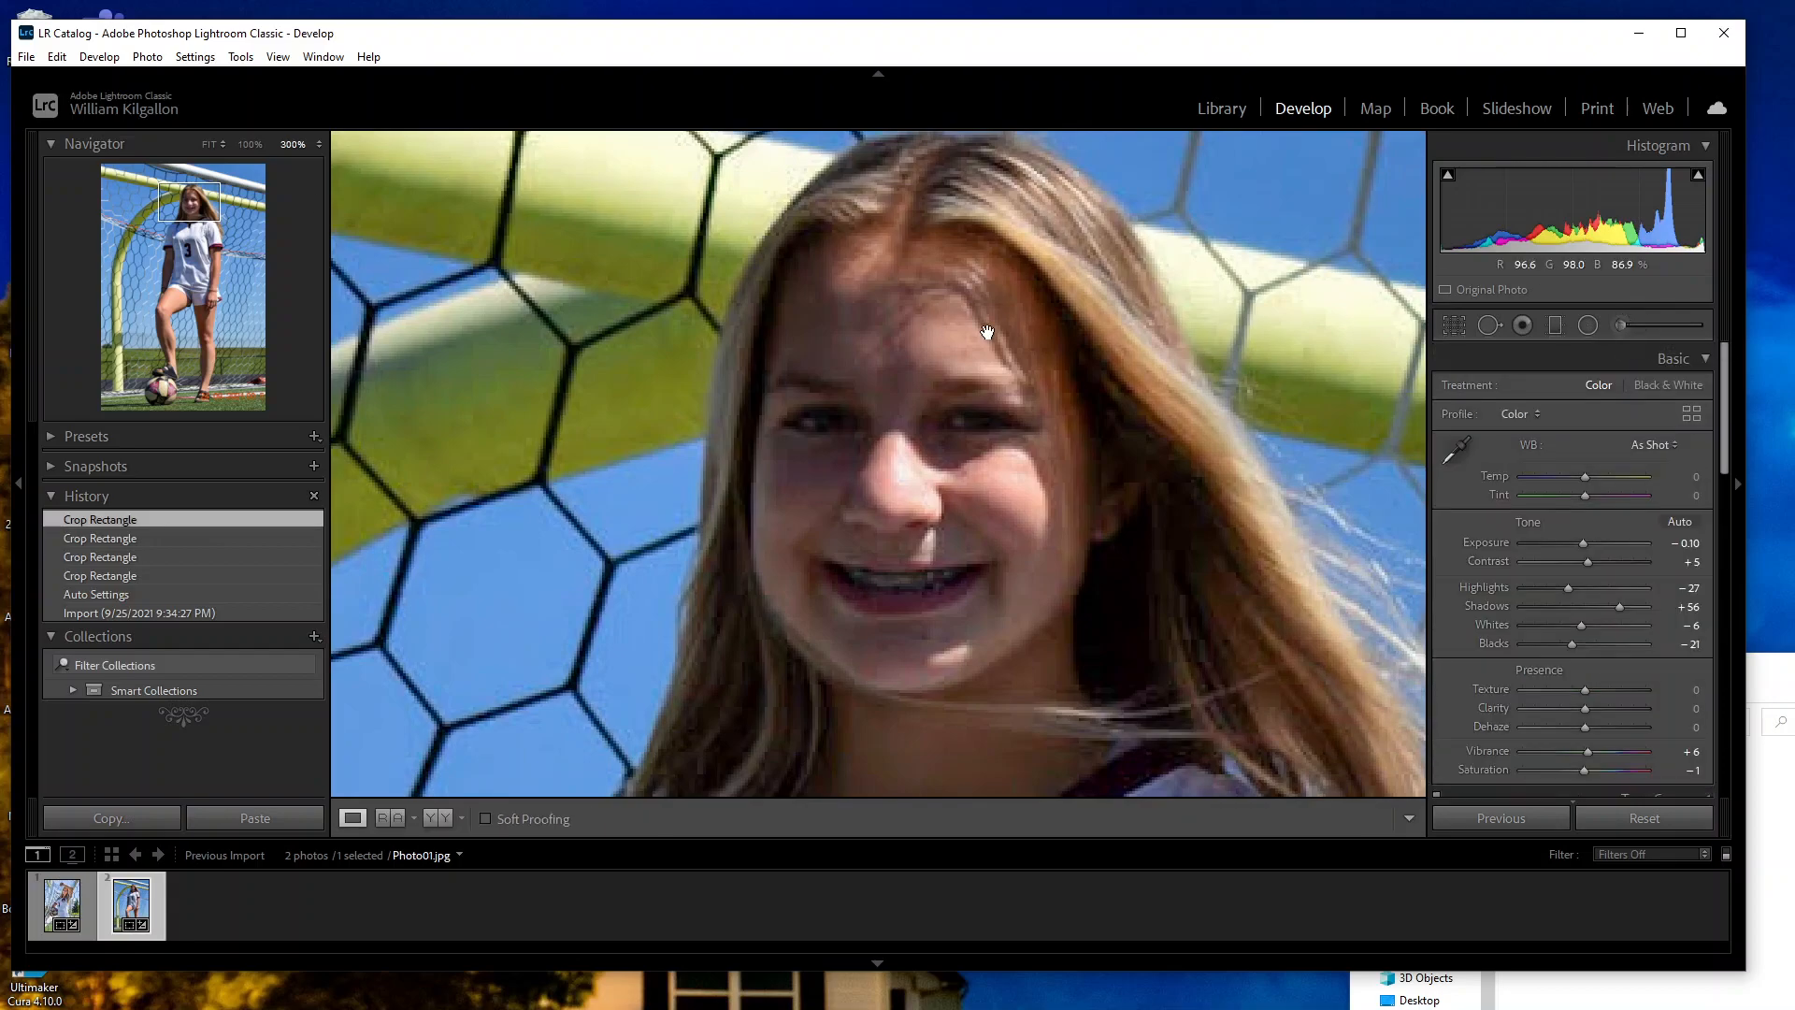
{"action": "left_click", "coordinate": [1619, 327]}
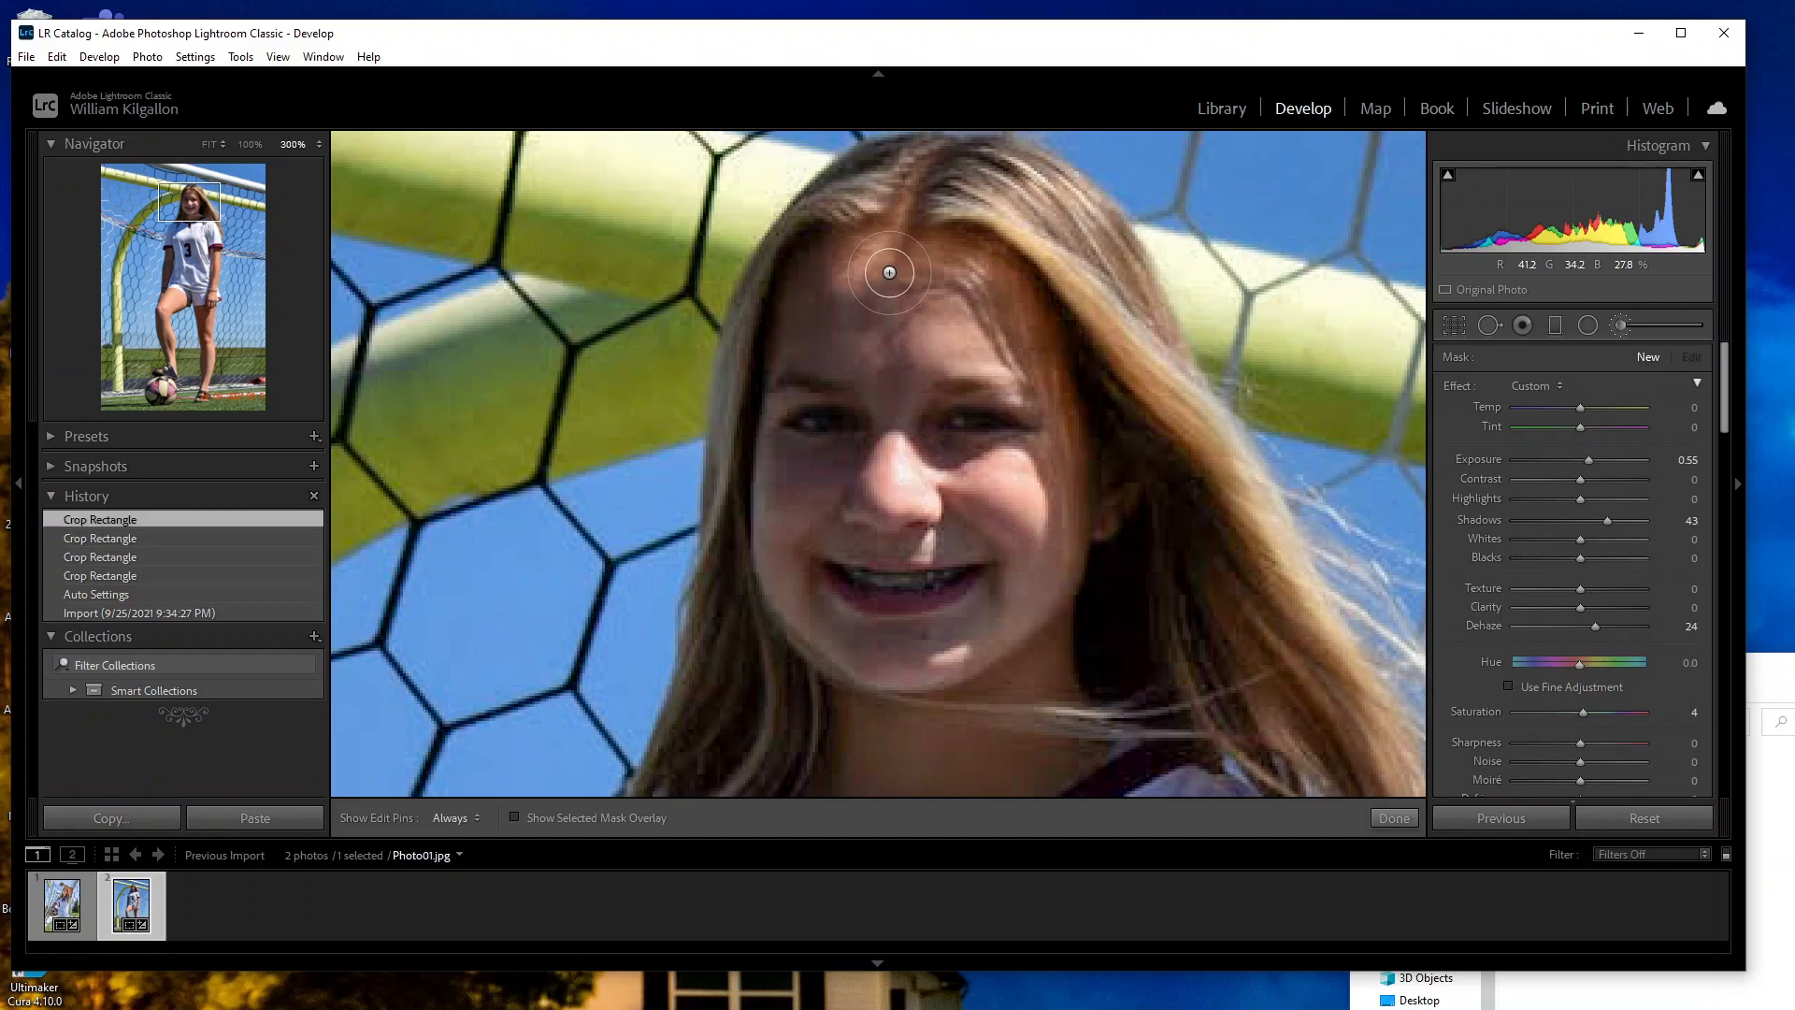
{"action": "key", "text": "h"}
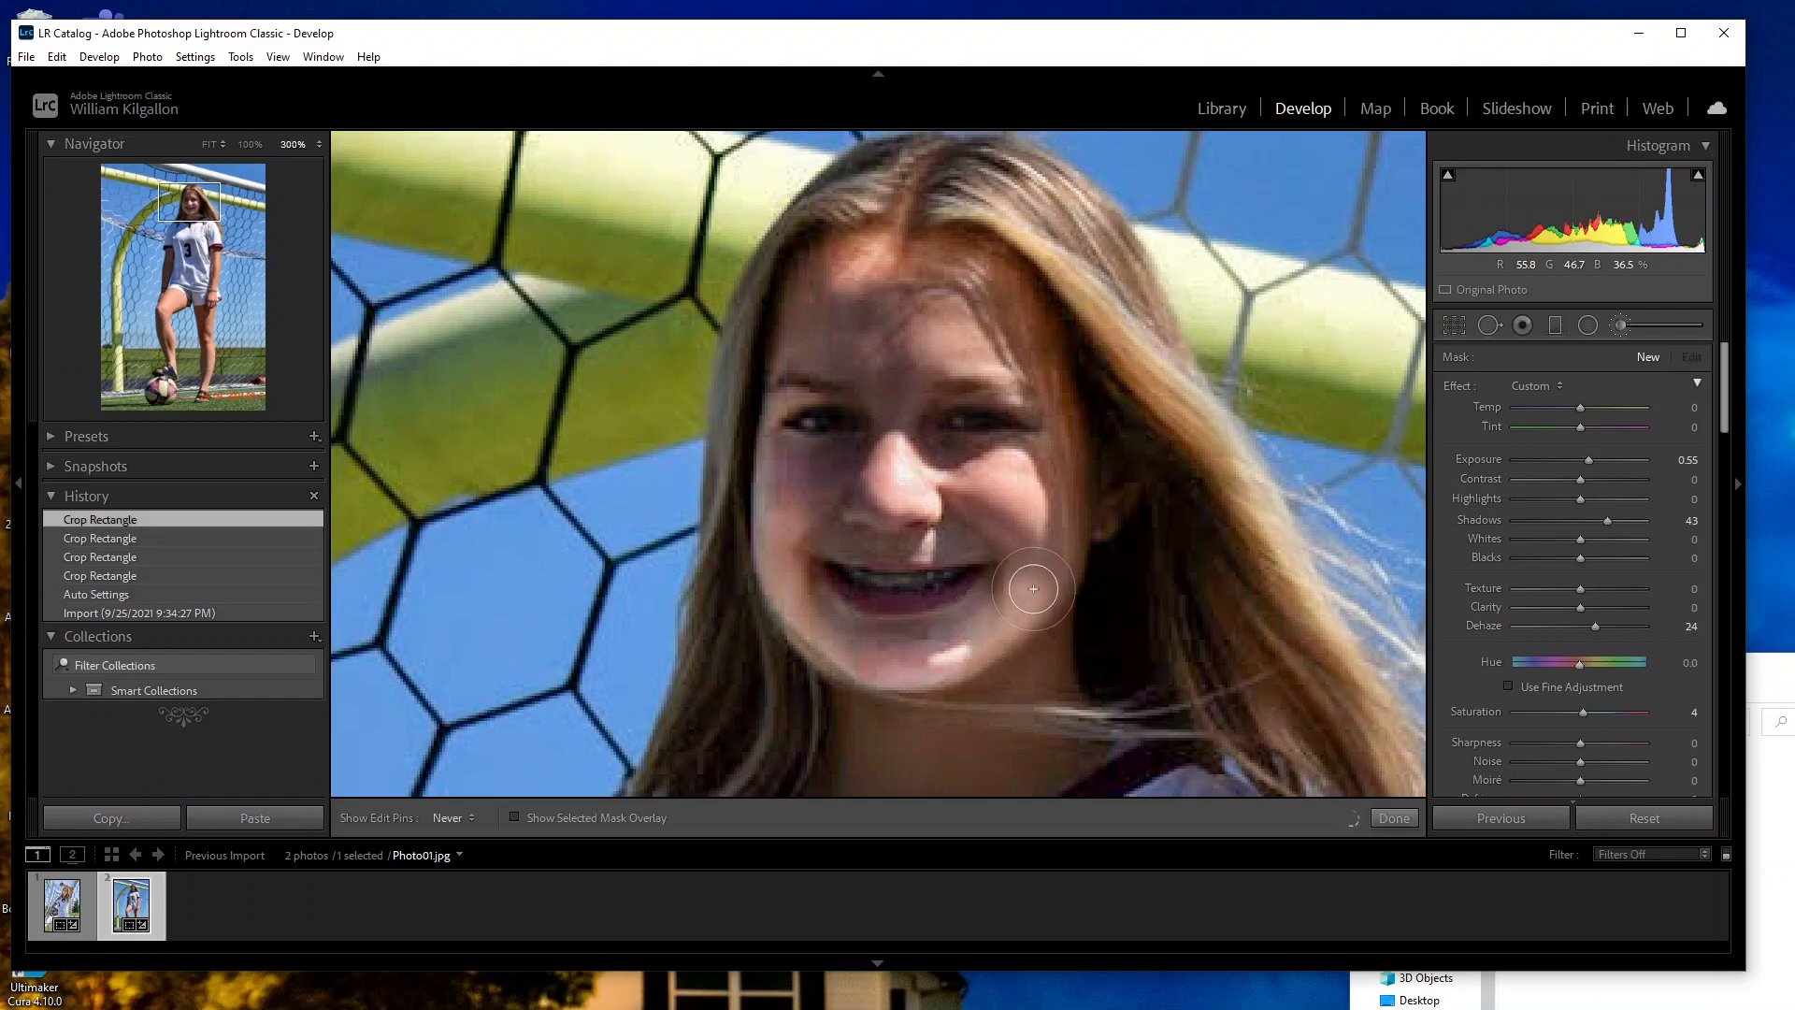
{"action": "mouse_move", "coordinate": [1043, 577]}
{"action": "left_mouse_down"}
{"action": "mouse_move", "coordinate": [1066, 464]}
{"action": "mouse_move", "coordinate": [1034, 327]}
{"action": "mouse_move", "coordinate": [900, 278]}
{"action": "mouse_move", "coordinate": [810, 283]}
{"action": "mouse_move", "coordinate": [797, 292]}
{"action": "mouse_move", "coordinate": [990, 310]}
{"action": "mouse_move", "coordinate": [861, 308]}
{"action": "mouse_move", "coordinate": [811, 331]}
{"action": "mouse_move", "coordinate": [977, 358]}
{"action": "mouse_move", "coordinate": [800, 360]}
{"action": "mouse_move", "coordinate": [923, 376]}
{"action": "mouse_move", "coordinate": [770, 507]}
{"action": "mouse_move", "coordinate": [808, 420]}
{"action": "mouse_move", "coordinate": [846, 452]}
{"action": "mouse_move", "coordinate": [1024, 455]}
{"action": "mouse_move", "coordinate": [1019, 497]}
{"action": "mouse_move", "coordinate": [942, 551]}
{"action": "mouse_move", "coordinate": [763, 491]}
{"action": "mouse_move", "coordinate": [988, 566]}
{"action": "mouse_move", "coordinate": [819, 569]}
{"action": "mouse_move", "coordinate": [842, 624]}
{"action": "mouse_move", "coordinate": [991, 611]}
{"action": "mouse_move", "coordinate": [1013, 583]}
{"action": "mouse_move", "coordinate": [932, 632]}
{"action": "mouse_move", "coordinate": [1033, 567]}
{"action": "mouse_move", "coordinate": [1072, 434]}
{"action": "mouse_move", "coordinate": [948, 277]}
{"action": "mouse_move", "coordinate": [825, 235]}
{"action": "mouse_move", "coordinate": [819, 277]}
{"action": "mouse_move", "coordinate": [885, 272]}
{"action": "mouse_move", "coordinate": [991, 364]}
{"action": "mouse_move", "coordinate": [960, 323]}
{"action": "mouse_move", "coordinate": [862, 351]}
{"action": "mouse_move", "coordinate": [795, 438]}
{"action": "mouse_move", "coordinate": [785, 597]}
{"action": "mouse_move", "coordinate": [966, 611]}
{"action": "mouse_move", "coordinate": [1029, 583]}
{"action": "mouse_move", "coordinate": [1067, 525]}
{"action": "mouse_move", "coordinate": [1062, 413]}
{"action": "mouse_move", "coordinate": [987, 298]}
{"action": "left_mouse_up"}
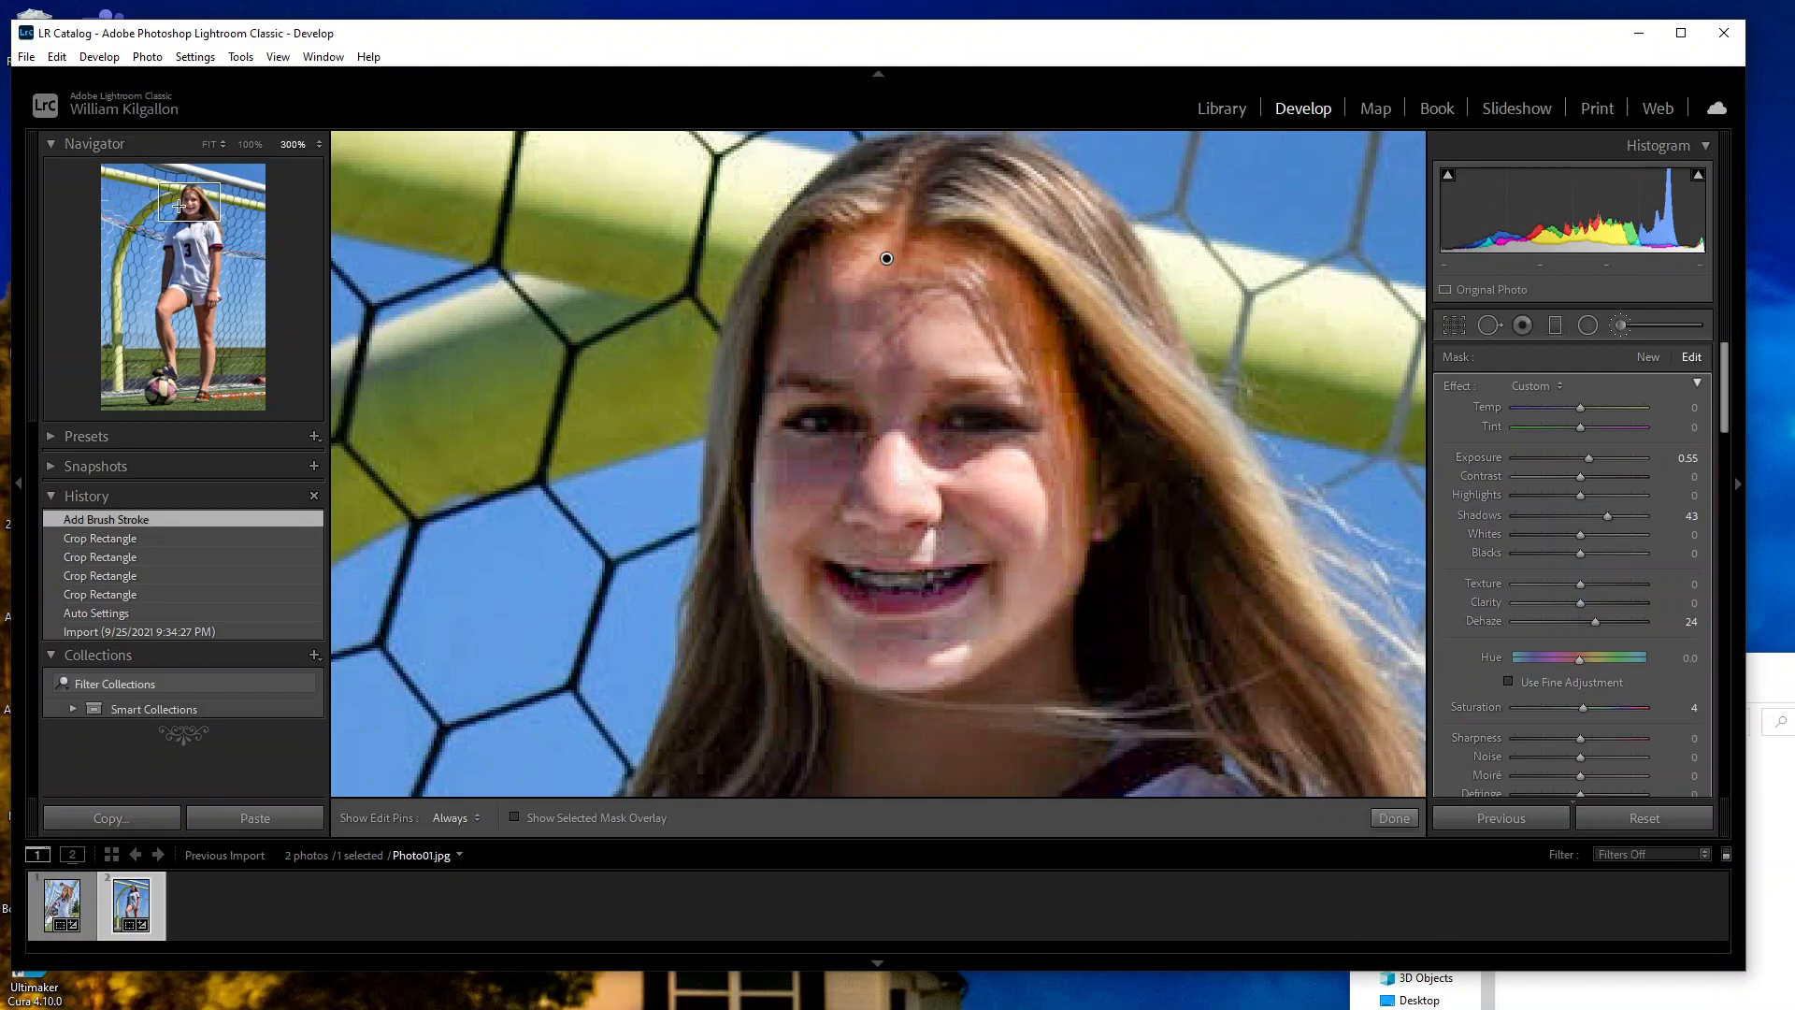
{"action": "left_click", "coordinate": [1406, 817]}
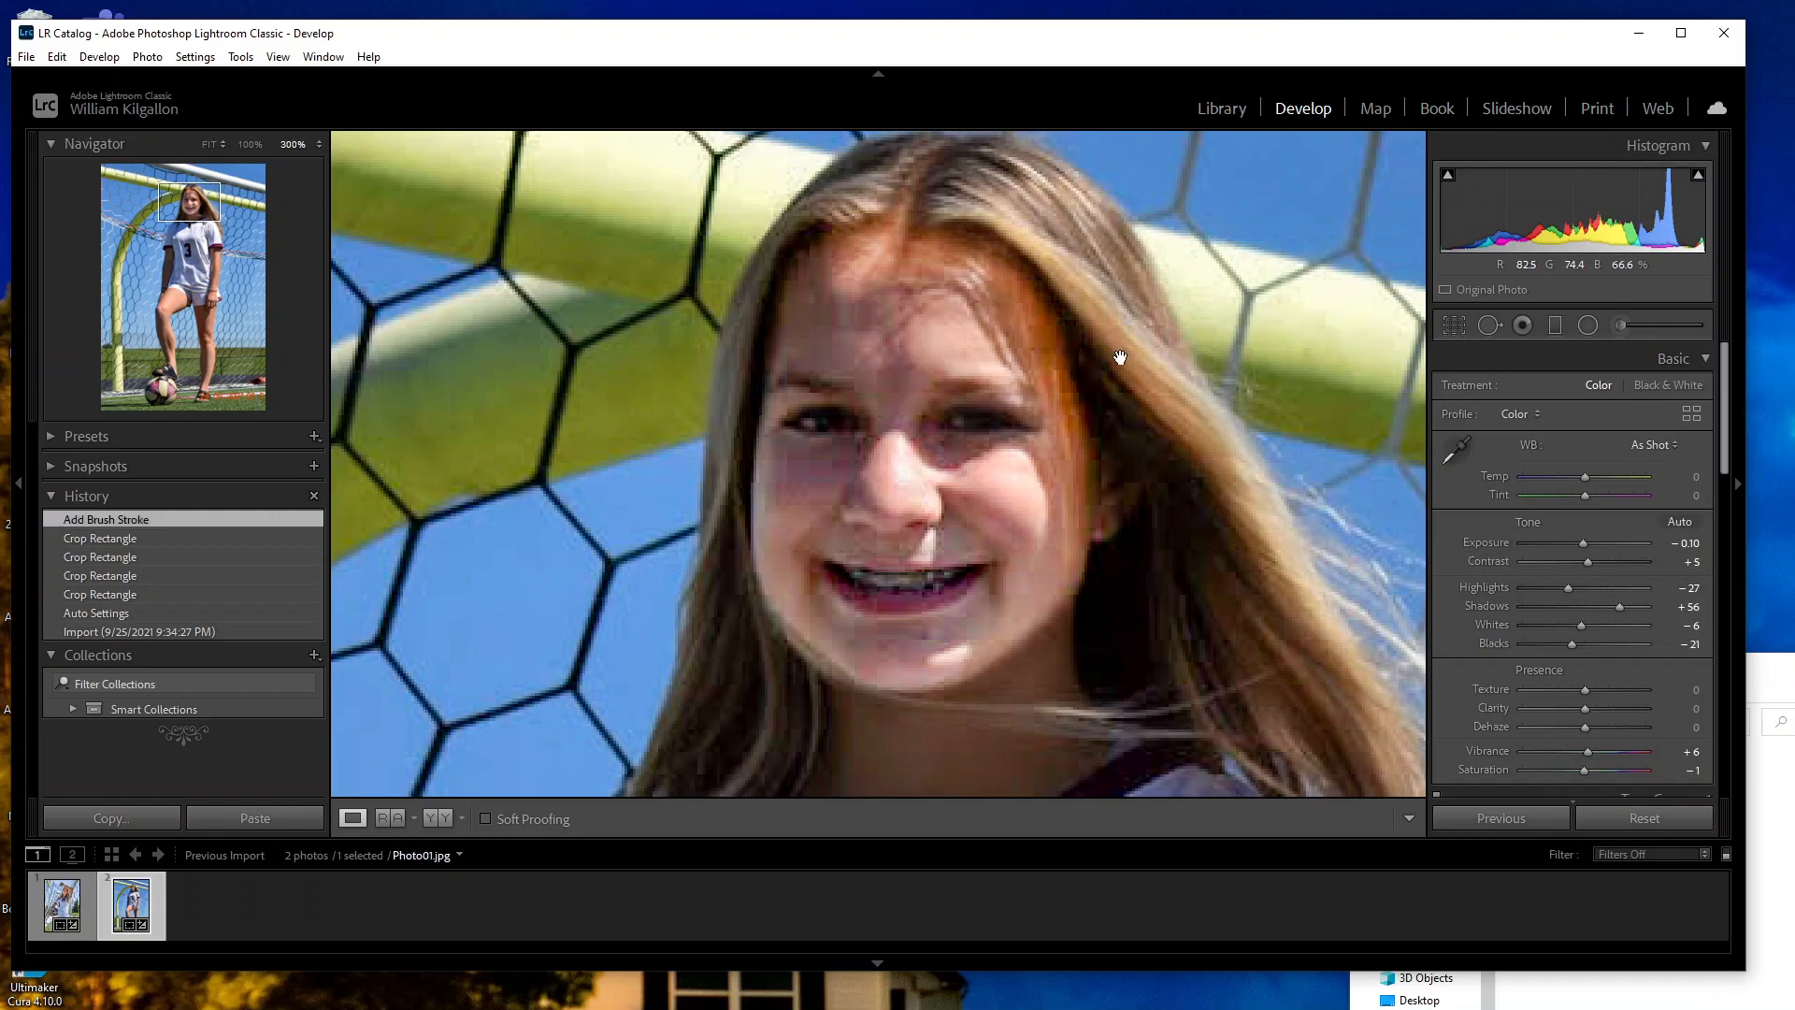
Step: Try setting the existing face brush adjustment's exposure to 0.45 in Photo01.jpg
{"action": "left_click", "coordinate": [1623, 325]}
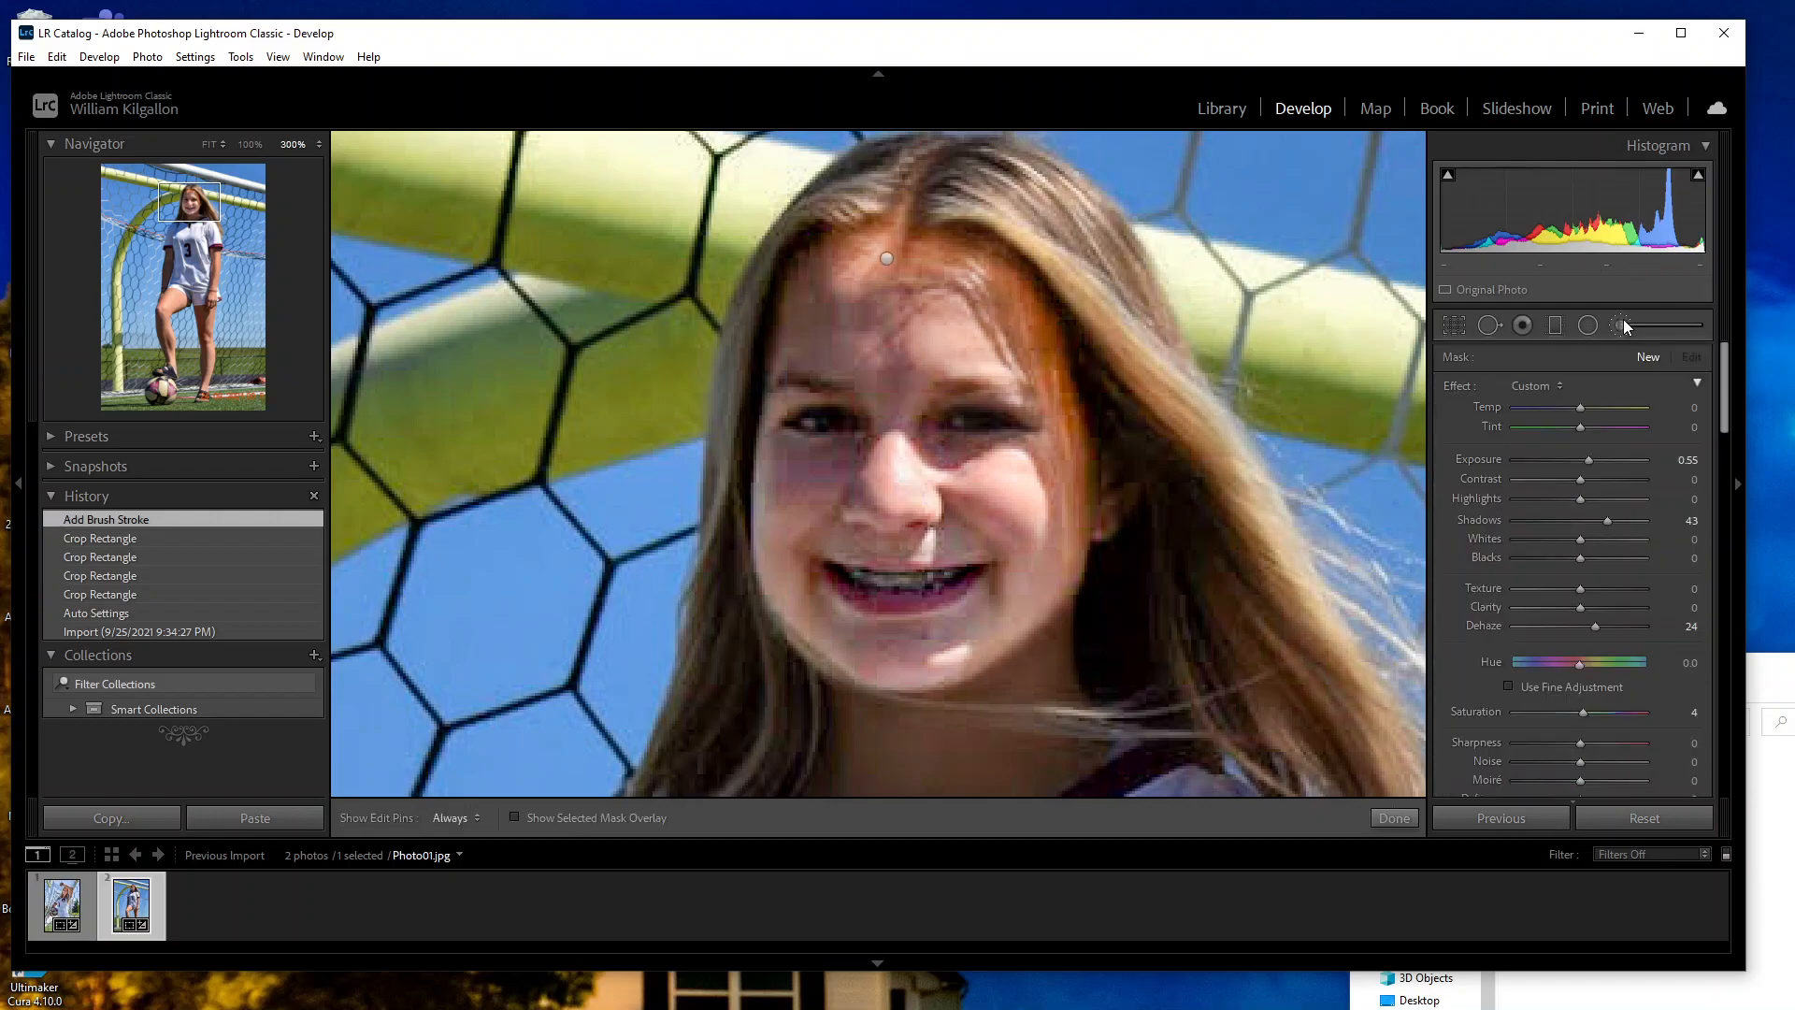
{"action": "left_click", "coordinate": [887, 263]}
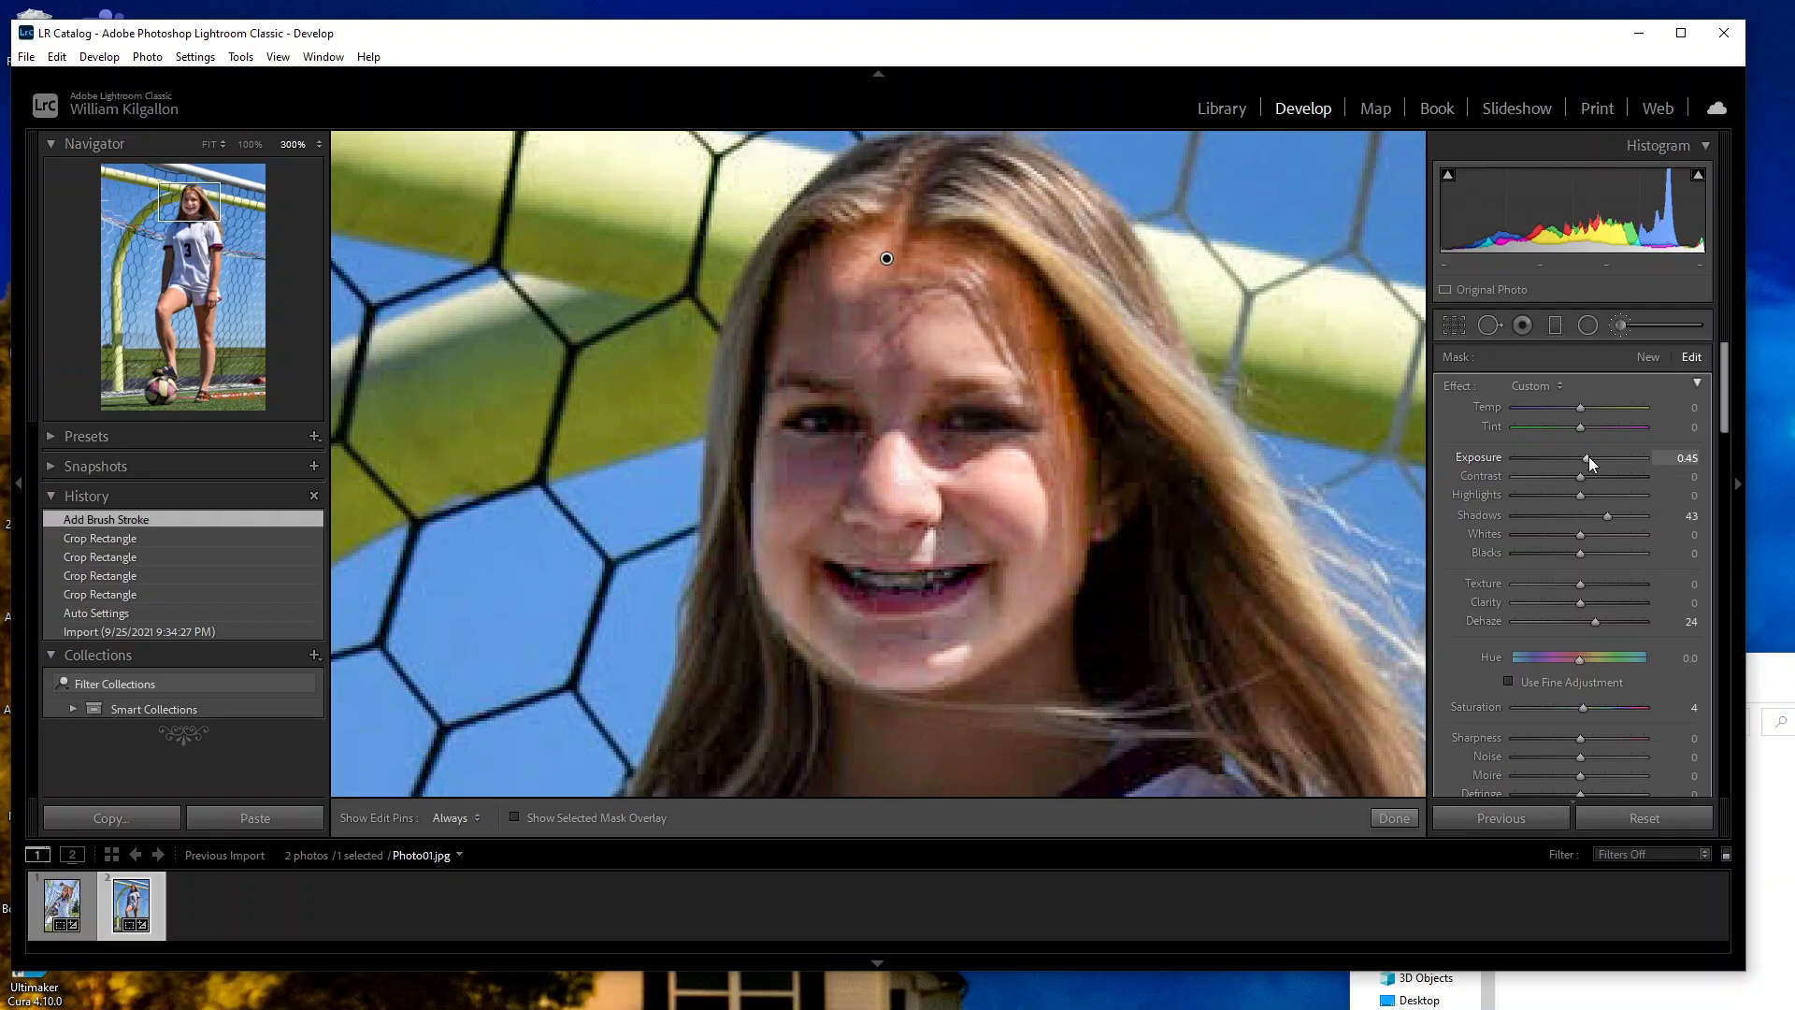
{"action": "left_click", "coordinate": [1589, 456]}
{"action": "left_click", "coordinate": [1374, 818]}
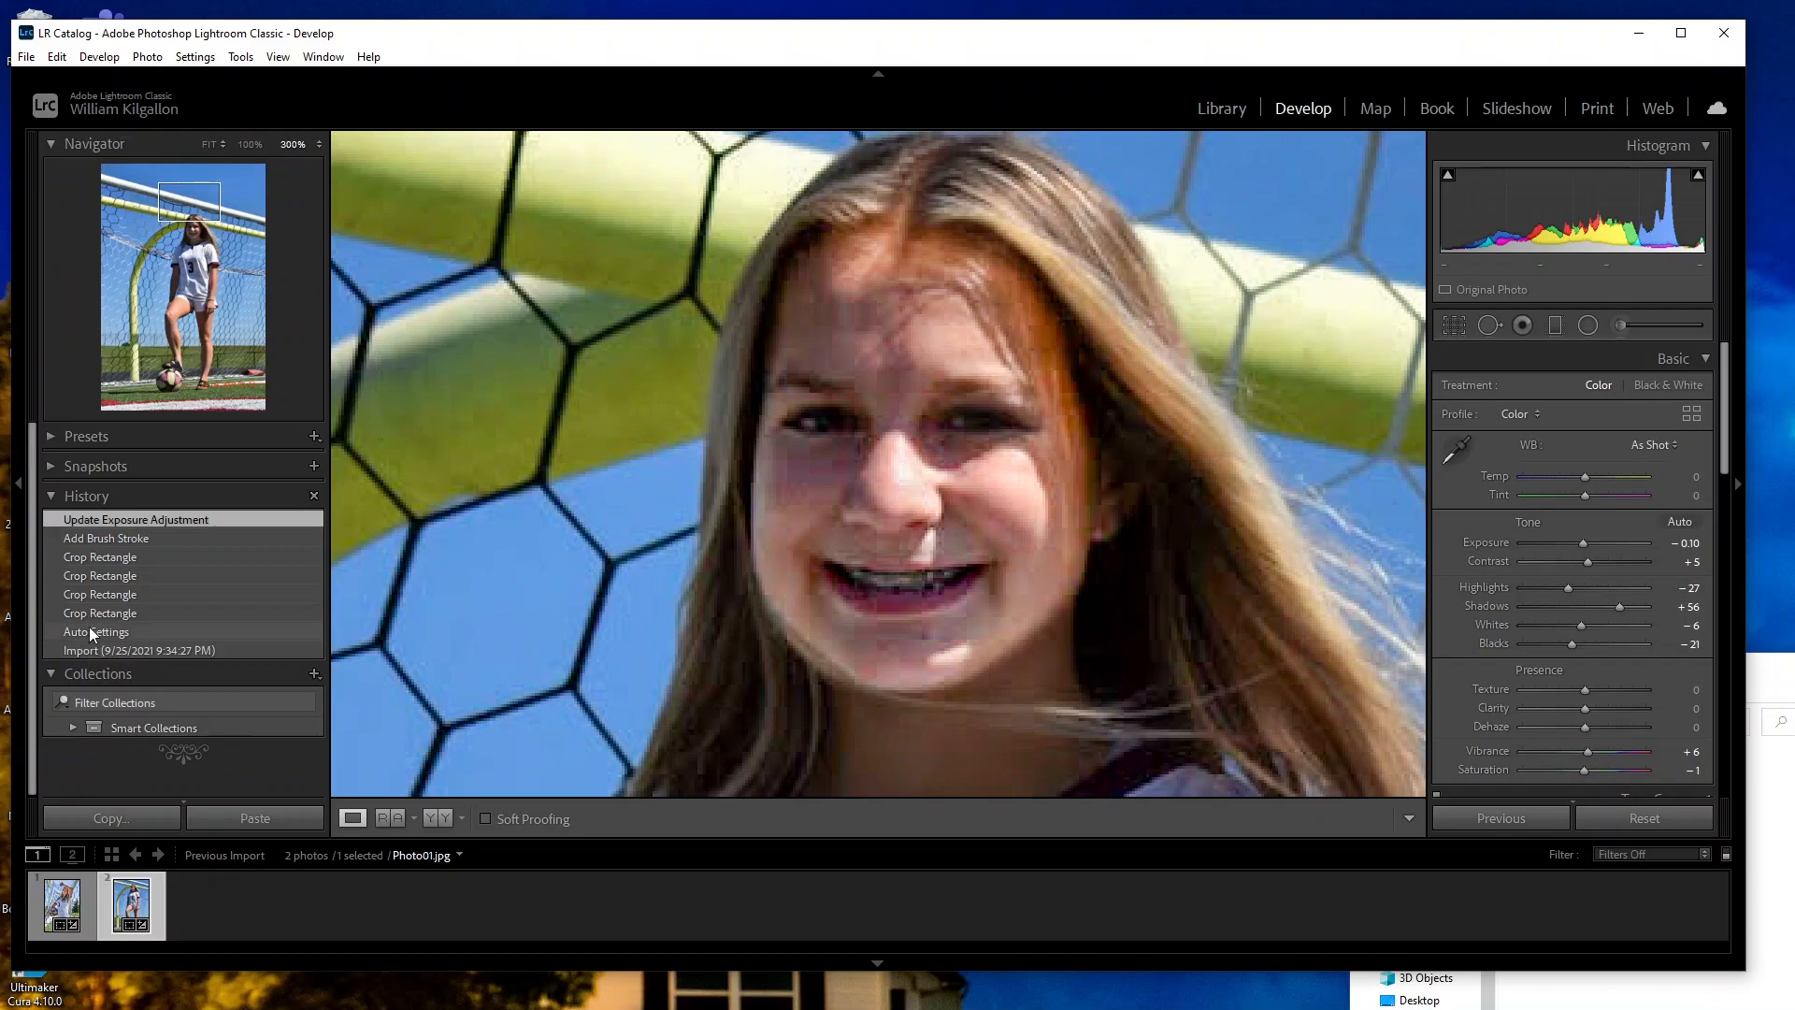
Step: Revert Photo01.jpg to its most recent Crop Rectangle history state and clear all history above it
{"action": "left_click", "coordinate": [98, 557]}
{"action": "right_click", "coordinate": [98, 559]}
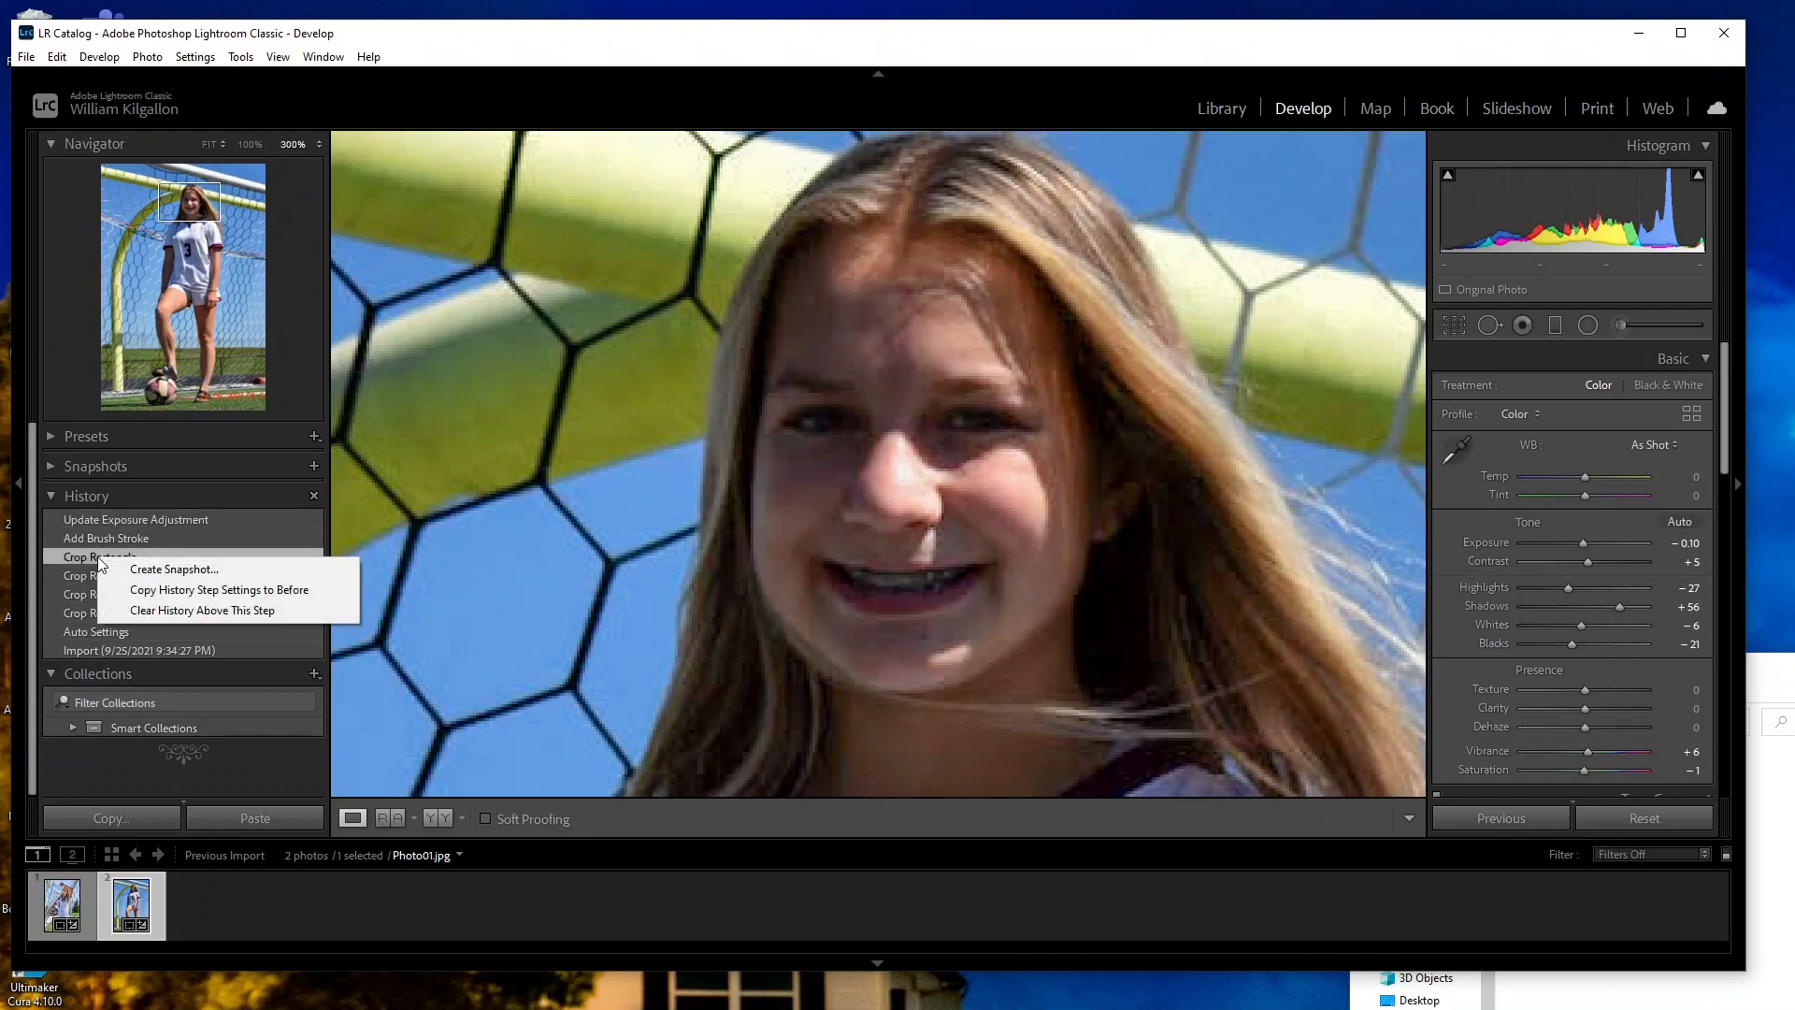
{"action": "left_click", "coordinate": [137, 609]}
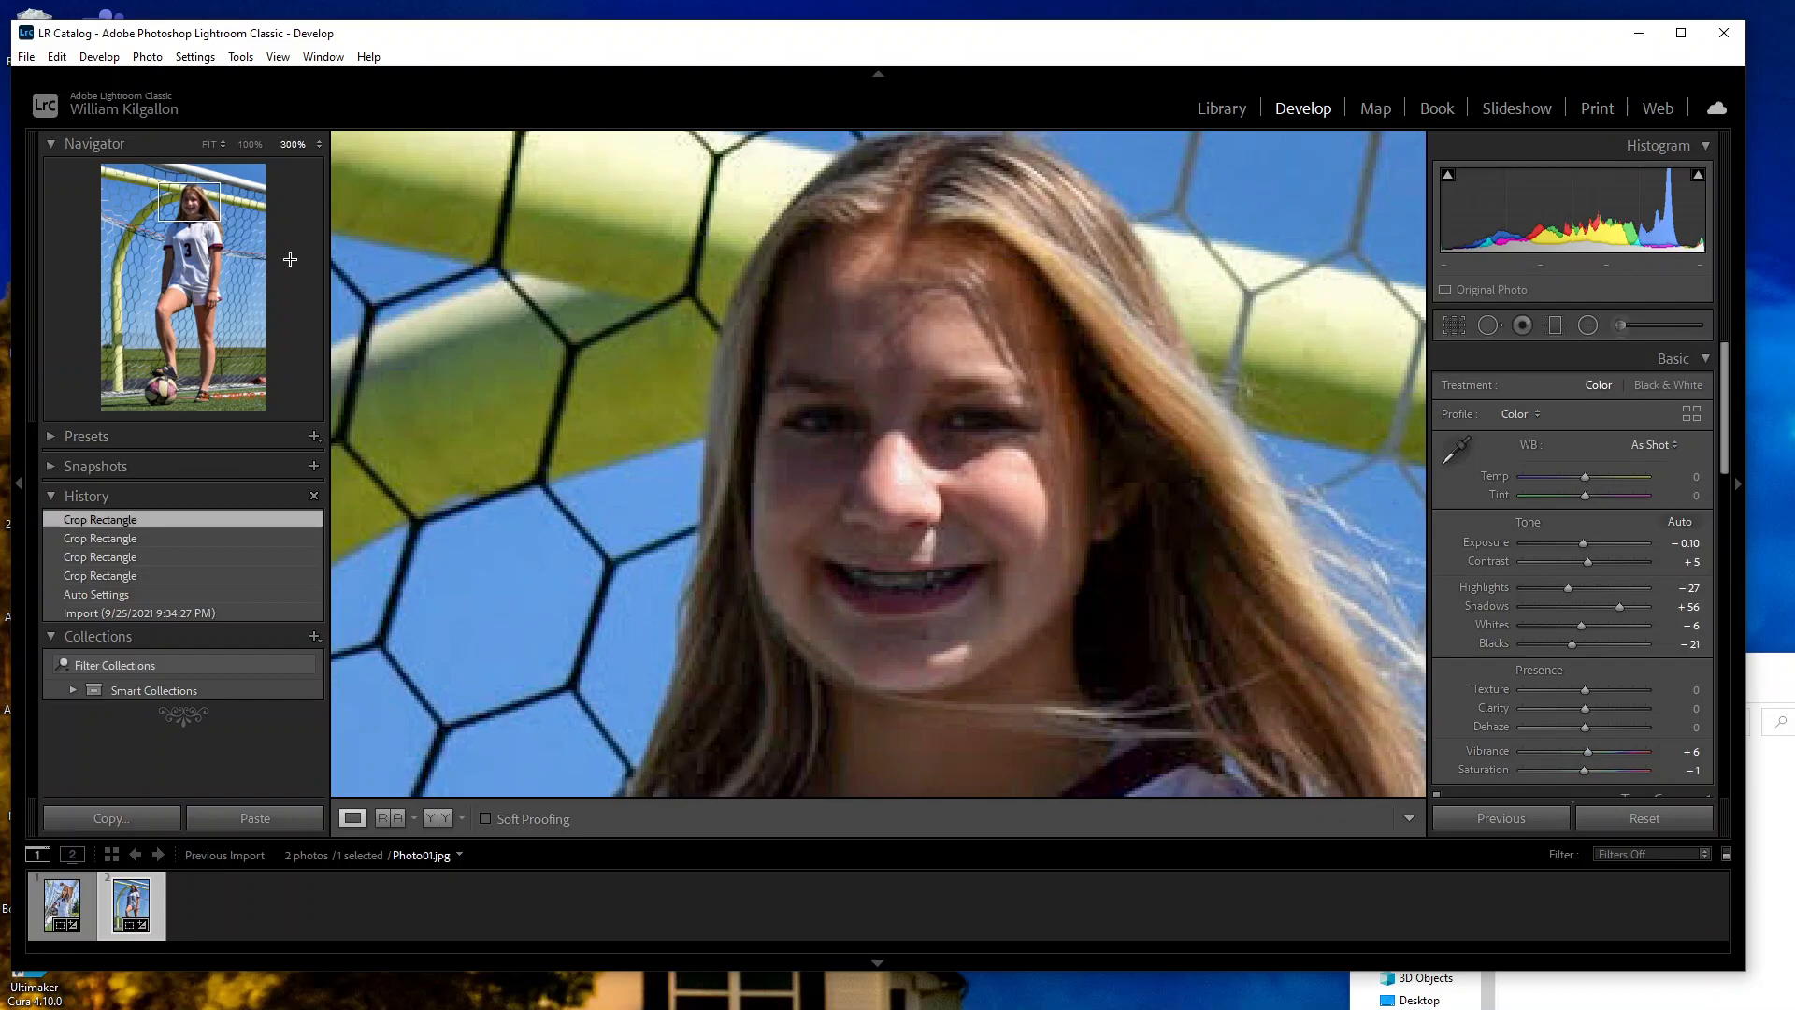
Step: Paint a new Adjustment Brush mask over the player's face with exposure 0.55, shadows 43, dehaze 24 and saturation 4
{"action": "left_click", "coordinate": [1620, 327]}
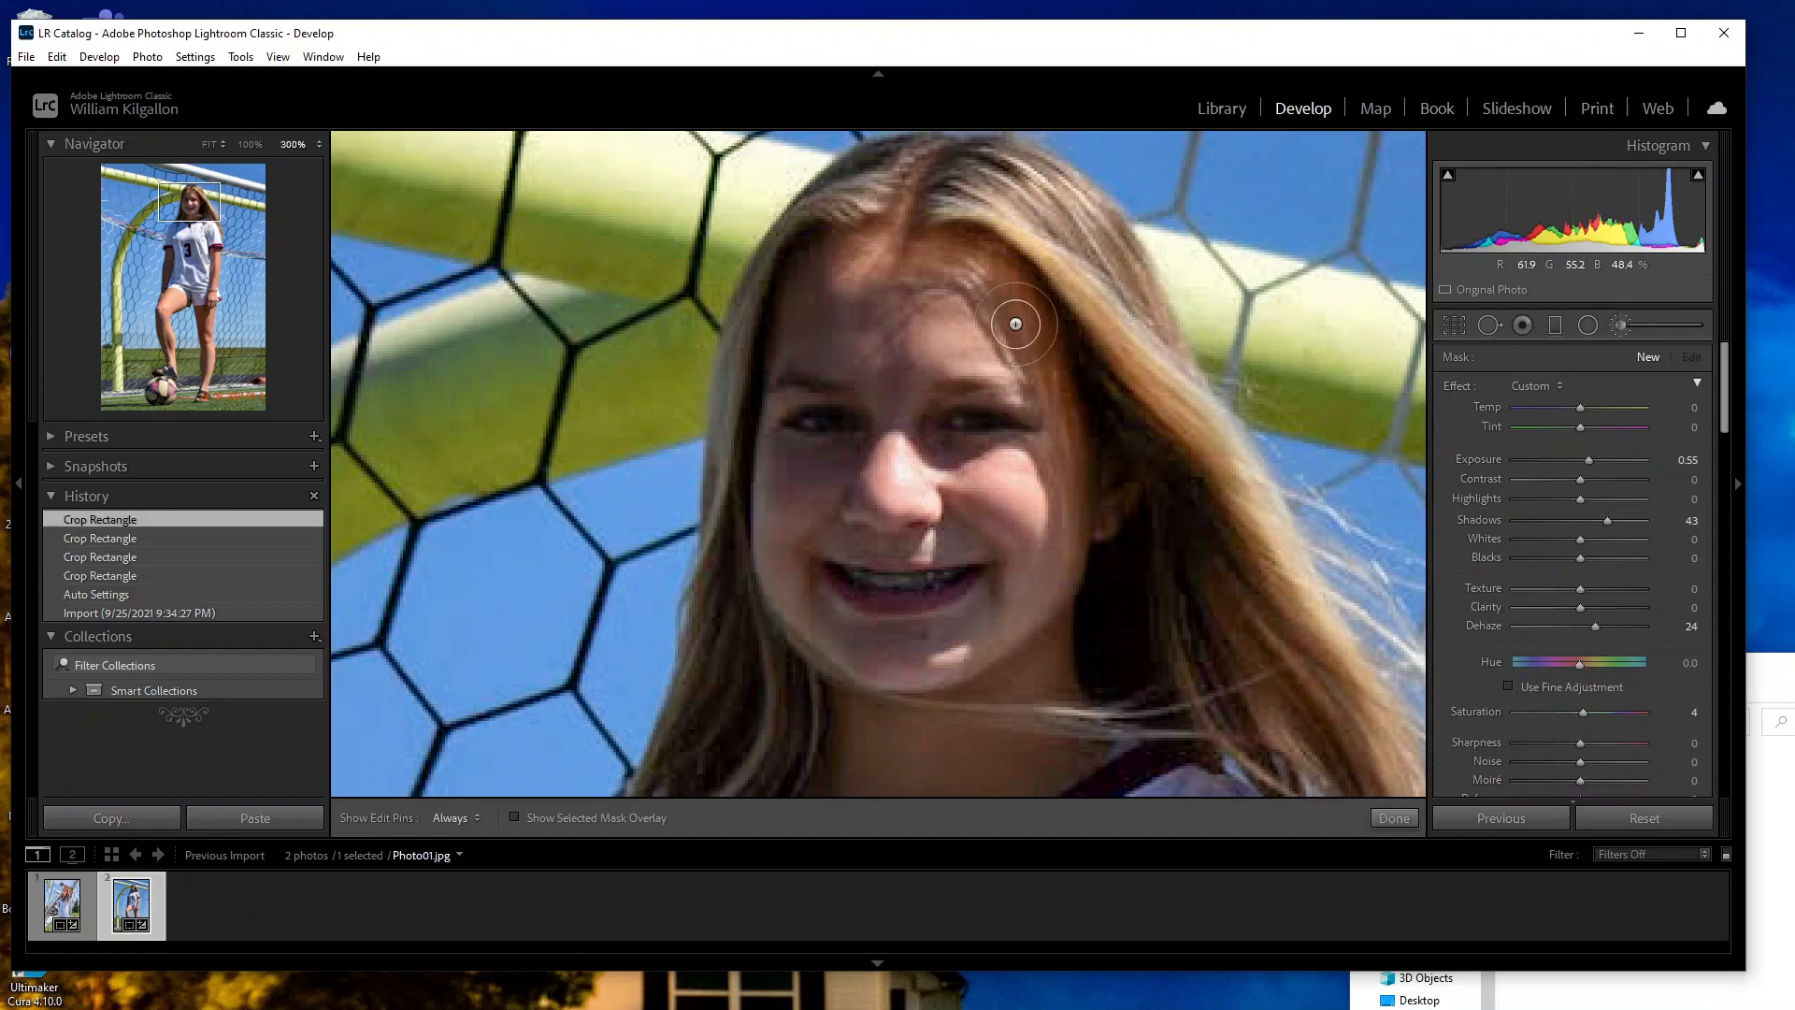
{"action": "scroll", "coordinate": [1047, 382], "scroll_direction": "down", "scroll_amount": 4}
{"action": "mouse_move", "coordinate": [1021, 332]}
{"action": "left_mouse_down"}
{"action": "mouse_move", "coordinate": [984, 285]}
{"action": "mouse_move", "coordinate": [910, 271]}
{"action": "mouse_move", "coordinate": [842, 316]}
{"action": "mouse_move", "coordinate": [813, 268]}
{"action": "mouse_move", "coordinate": [768, 426]}
{"action": "mouse_move", "coordinate": [765, 553]}
{"action": "mouse_move", "coordinate": [812, 641]}
{"action": "mouse_move", "coordinate": [889, 676]}
{"action": "mouse_move", "coordinate": [932, 679]}
{"action": "mouse_move", "coordinate": [891, 670]}
{"action": "mouse_move", "coordinate": [1023, 579]}
{"action": "mouse_move", "coordinate": [997, 629]}
{"action": "mouse_move", "coordinate": [1025, 622]}
{"action": "mouse_move", "coordinate": [1058, 519]}
{"action": "mouse_move", "coordinate": [1031, 572]}
{"action": "mouse_move", "coordinate": [957, 509]}
{"action": "mouse_move", "coordinate": [991, 527]}
{"action": "mouse_move", "coordinate": [958, 546]}
{"action": "mouse_move", "coordinate": [822, 549]}
{"action": "mouse_move", "coordinate": [893, 553]}
{"action": "mouse_move", "coordinate": [908, 547]}
{"action": "mouse_move", "coordinate": [811, 541]}
{"action": "mouse_move", "coordinate": [822, 613]}
{"action": "mouse_move", "coordinate": [902, 634]}
{"action": "mouse_move", "coordinate": [917, 605]}
{"action": "mouse_move", "coordinate": [830, 570]}
{"action": "mouse_move", "coordinate": [942, 581]}
{"action": "mouse_move", "coordinate": [954, 565]}
{"action": "mouse_move", "coordinate": [846, 545]}
{"action": "mouse_move", "coordinate": [805, 485]}
{"action": "mouse_move", "coordinate": [817, 308]}
{"action": "mouse_move", "coordinate": [841, 361]}
{"action": "mouse_move", "coordinate": [797, 500]}
{"action": "mouse_move", "coordinate": [898, 372]}
{"action": "mouse_move", "coordinate": [931, 439]}
{"action": "mouse_move", "coordinate": [967, 447]}
{"action": "mouse_move", "coordinate": [983, 432]}
{"action": "mouse_move", "coordinate": [949, 412]}
{"action": "mouse_move", "coordinate": [981, 402]}
{"action": "mouse_move", "coordinate": [911, 412]}
{"action": "mouse_move", "coordinate": [1029, 447]}
{"action": "mouse_move", "coordinate": [1057, 494]}
{"action": "mouse_move", "coordinate": [1063, 575]}
{"action": "mouse_move", "coordinate": [1074, 396]}
{"action": "mouse_move", "coordinate": [1013, 264]}
{"action": "mouse_move", "coordinate": [1056, 512]}
{"action": "left_mouse_up"}
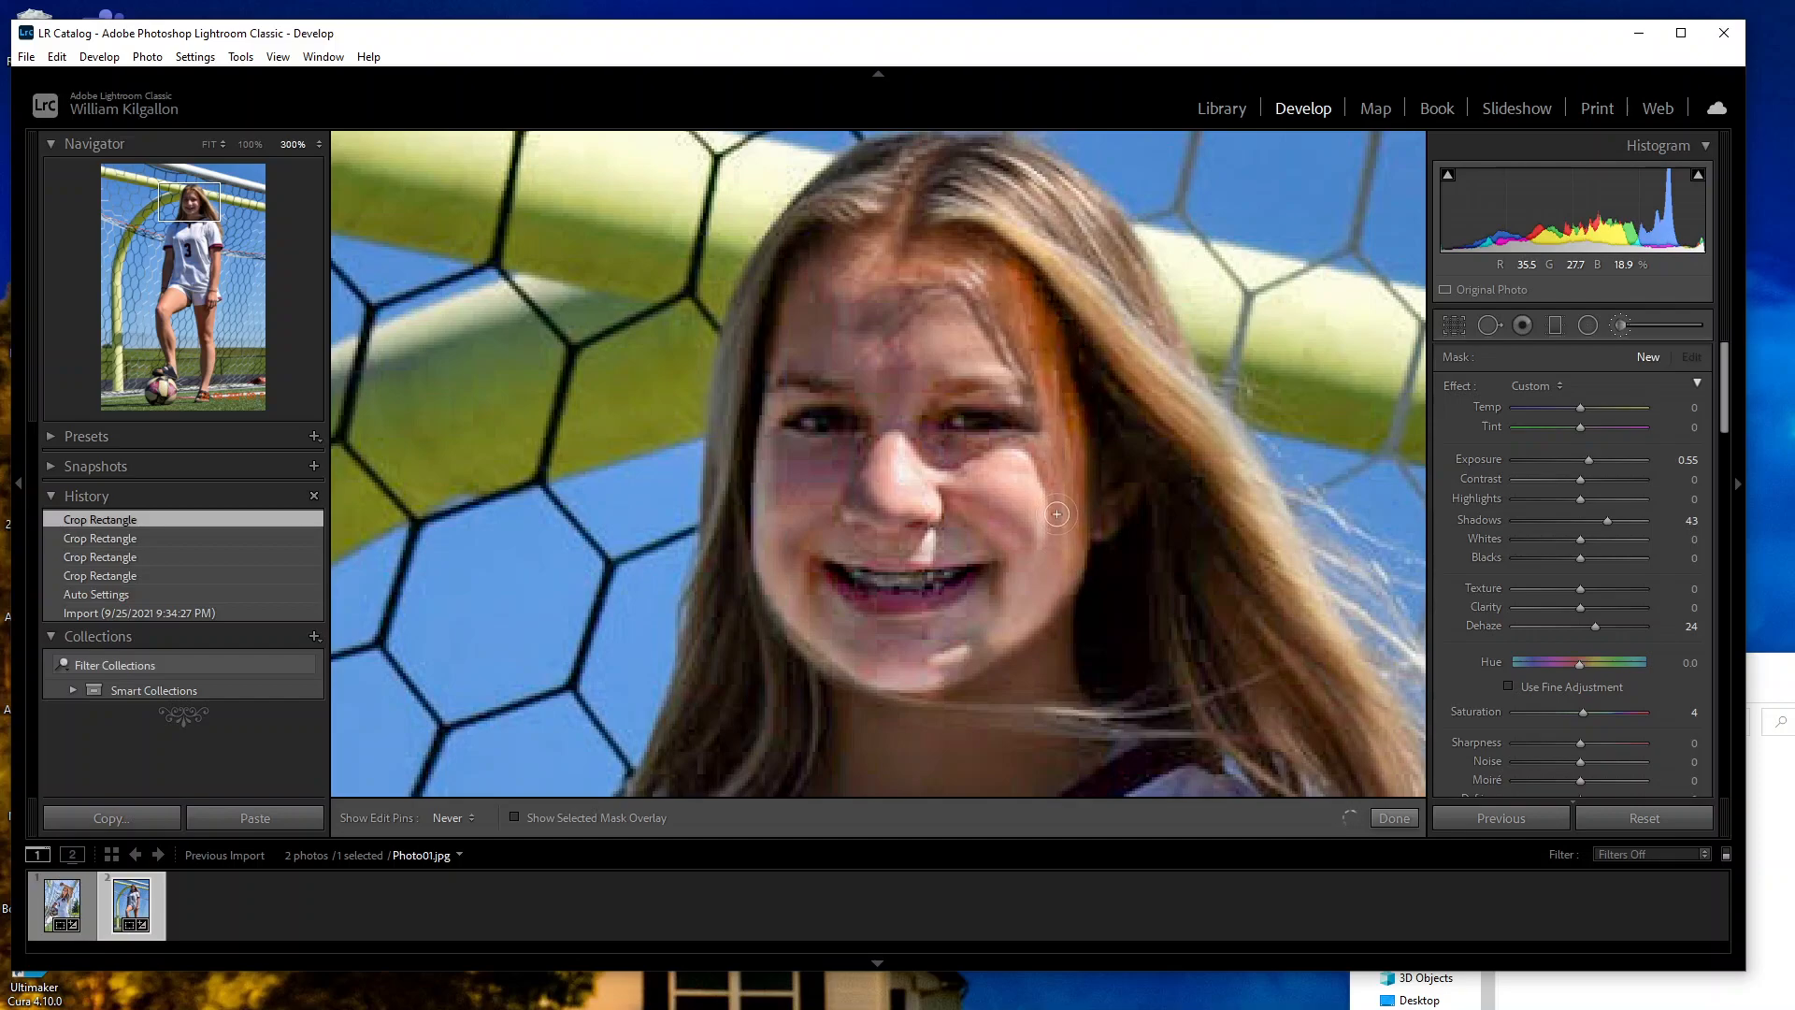
{"action": "mouse_move", "coordinate": [1061, 618]}
{"action": "left_mouse_down"}
{"action": "mouse_move", "coordinate": [1042, 660]}
{"action": "mouse_move", "coordinate": [1065, 660]}
{"action": "mouse_move", "coordinate": [1069, 635]}
{"action": "mouse_move", "coordinate": [1097, 737]}
{"action": "mouse_move", "coordinate": [1070, 734]}
{"action": "mouse_move", "coordinate": [1058, 637]}
{"action": "mouse_move", "coordinate": [883, 694]}
{"action": "mouse_move", "coordinate": [808, 675]}
{"action": "mouse_move", "coordinate": [1001, 701]}
{"action": "mouse_move", "coordinate": [1048, 652]}
{"action": "mouse_move", "coordinate": [876, 687]}
{"action": "mouse_move", "coordinate": [1027, 685]}
{"action": "mouse_move", "coordinate": [992, 700]}
{"action": "mouse_move", "coordinate": [837, 694]}
{"action": "mouse_move", "coordinate": [1029, 709]}
{"action": "mouse_move", "coordinate": [795, 730]}
{"action": "mouse_move", "coordinate": [945, 754]}
{"action": "mouse_move", "coordinate": [923, 766]}
{"action": "mouse_move", "coordinate": [1034, 736]}
{"action": "mouse_move", "coordinate": [1024, 755]}
{"action": "mouse_move", "coordinate": [871, 770]}
{"action": "mouse_move", "coordinate": [1012, 785]}
{"action": "mouse_move", "coordinate": [1092, 731]}
{"action": "mouse_move", "coordinate": [1028, 770]}
{"action": "mouse_move", "coordinate": [1103, 659]}
{"action": "left_mouse_up"}
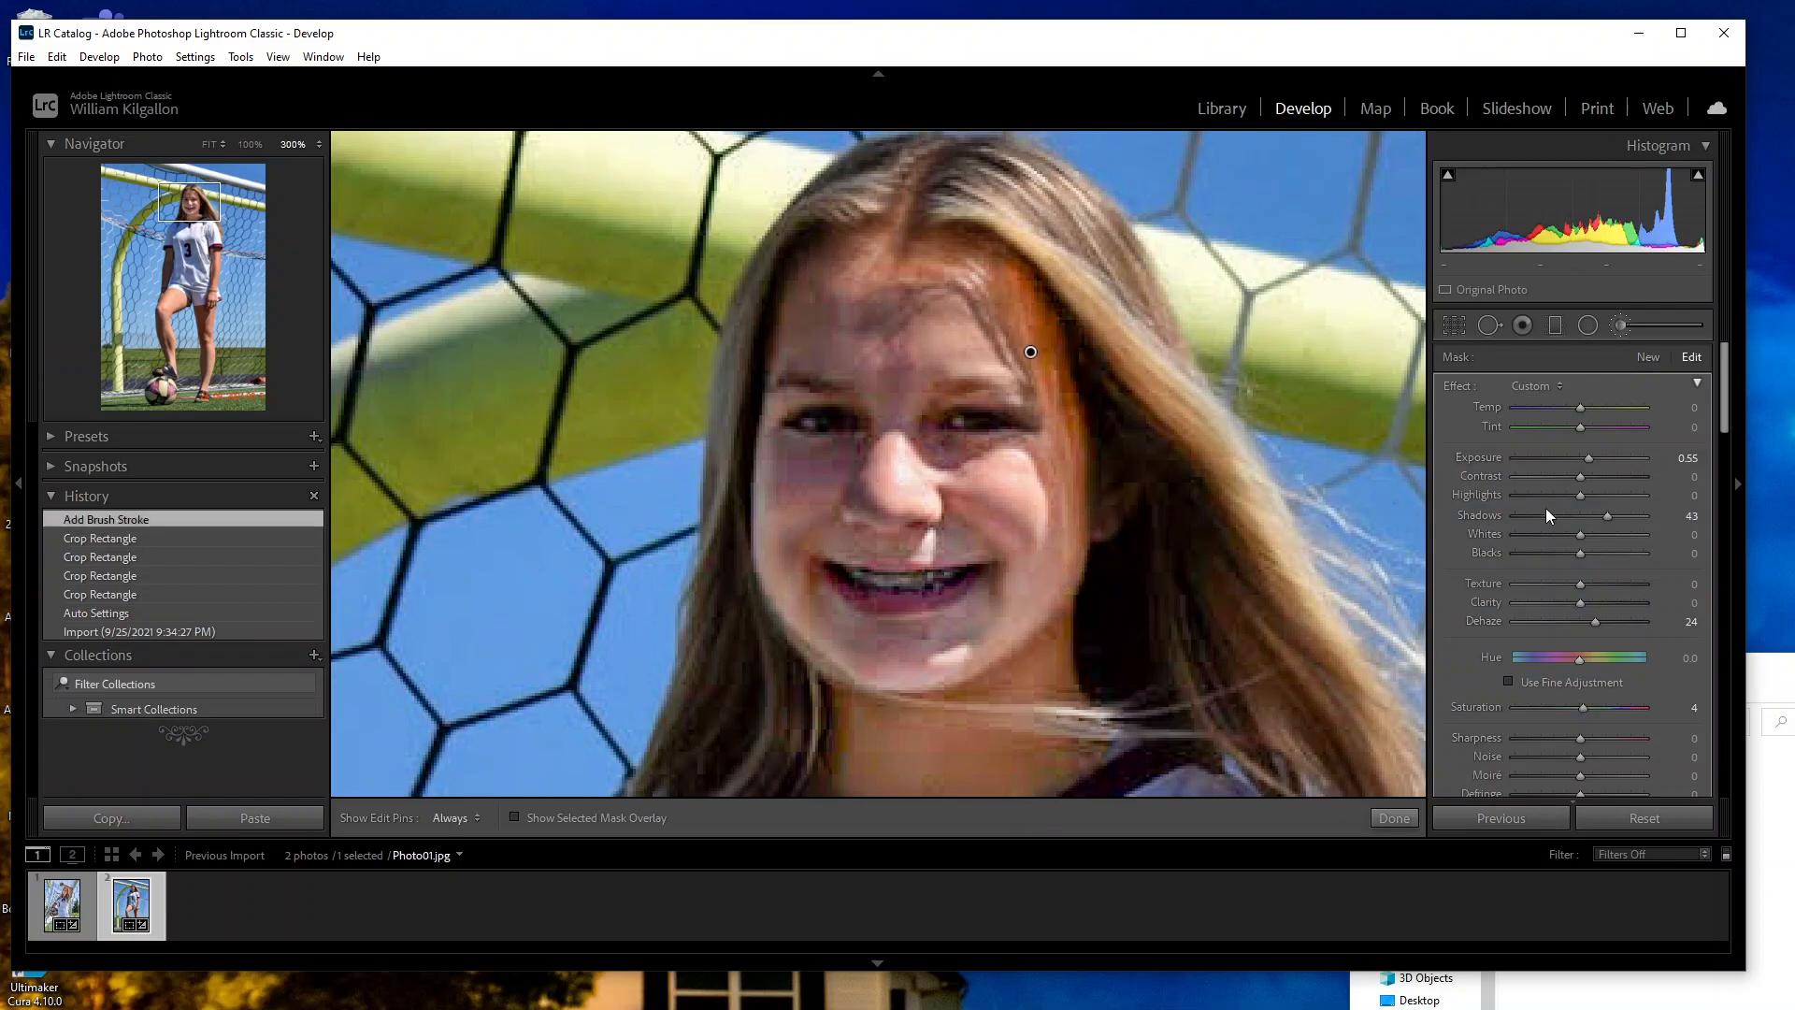
Step: Extend the face brush mask down over the player's neck, hiding the edit pin while painting
{"action": "scroll", "coordinate": [1726, 411], "scroll_direction": "down", "scroll_amount": 1}
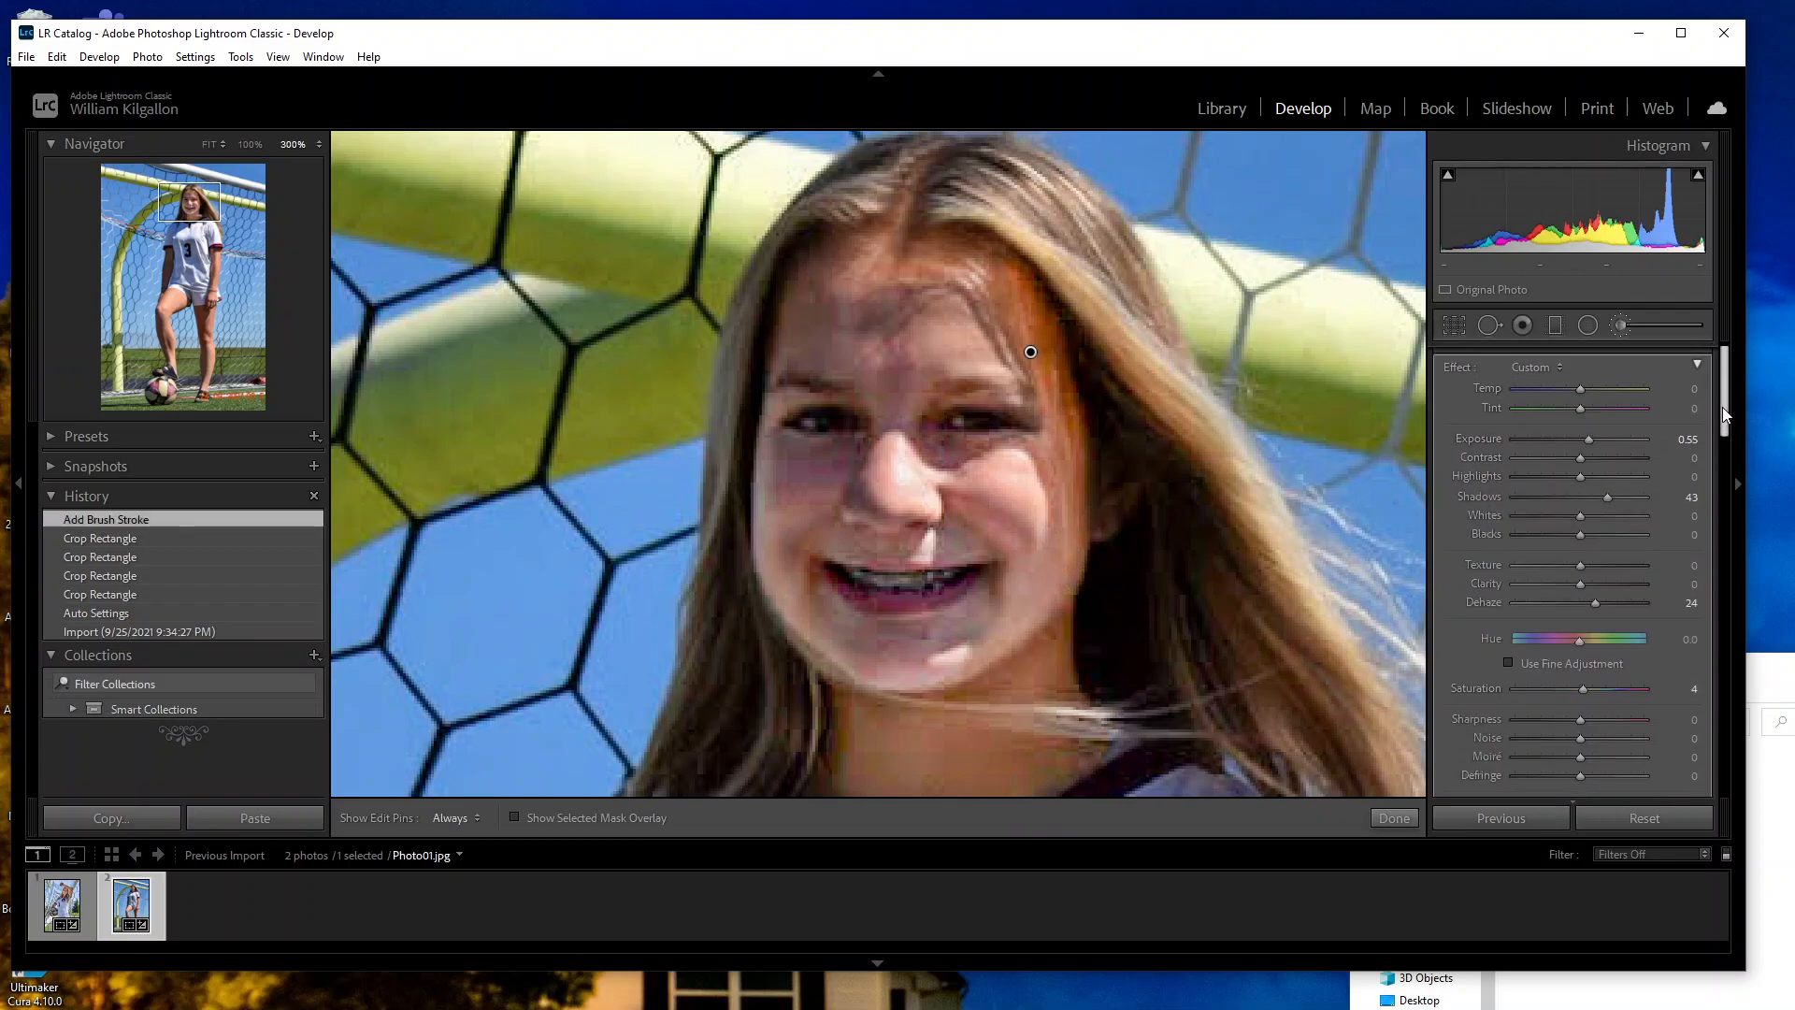
{"action": "left_click_drag", "start_coordinate": [194, 204], "coordinate": [196, 209]}
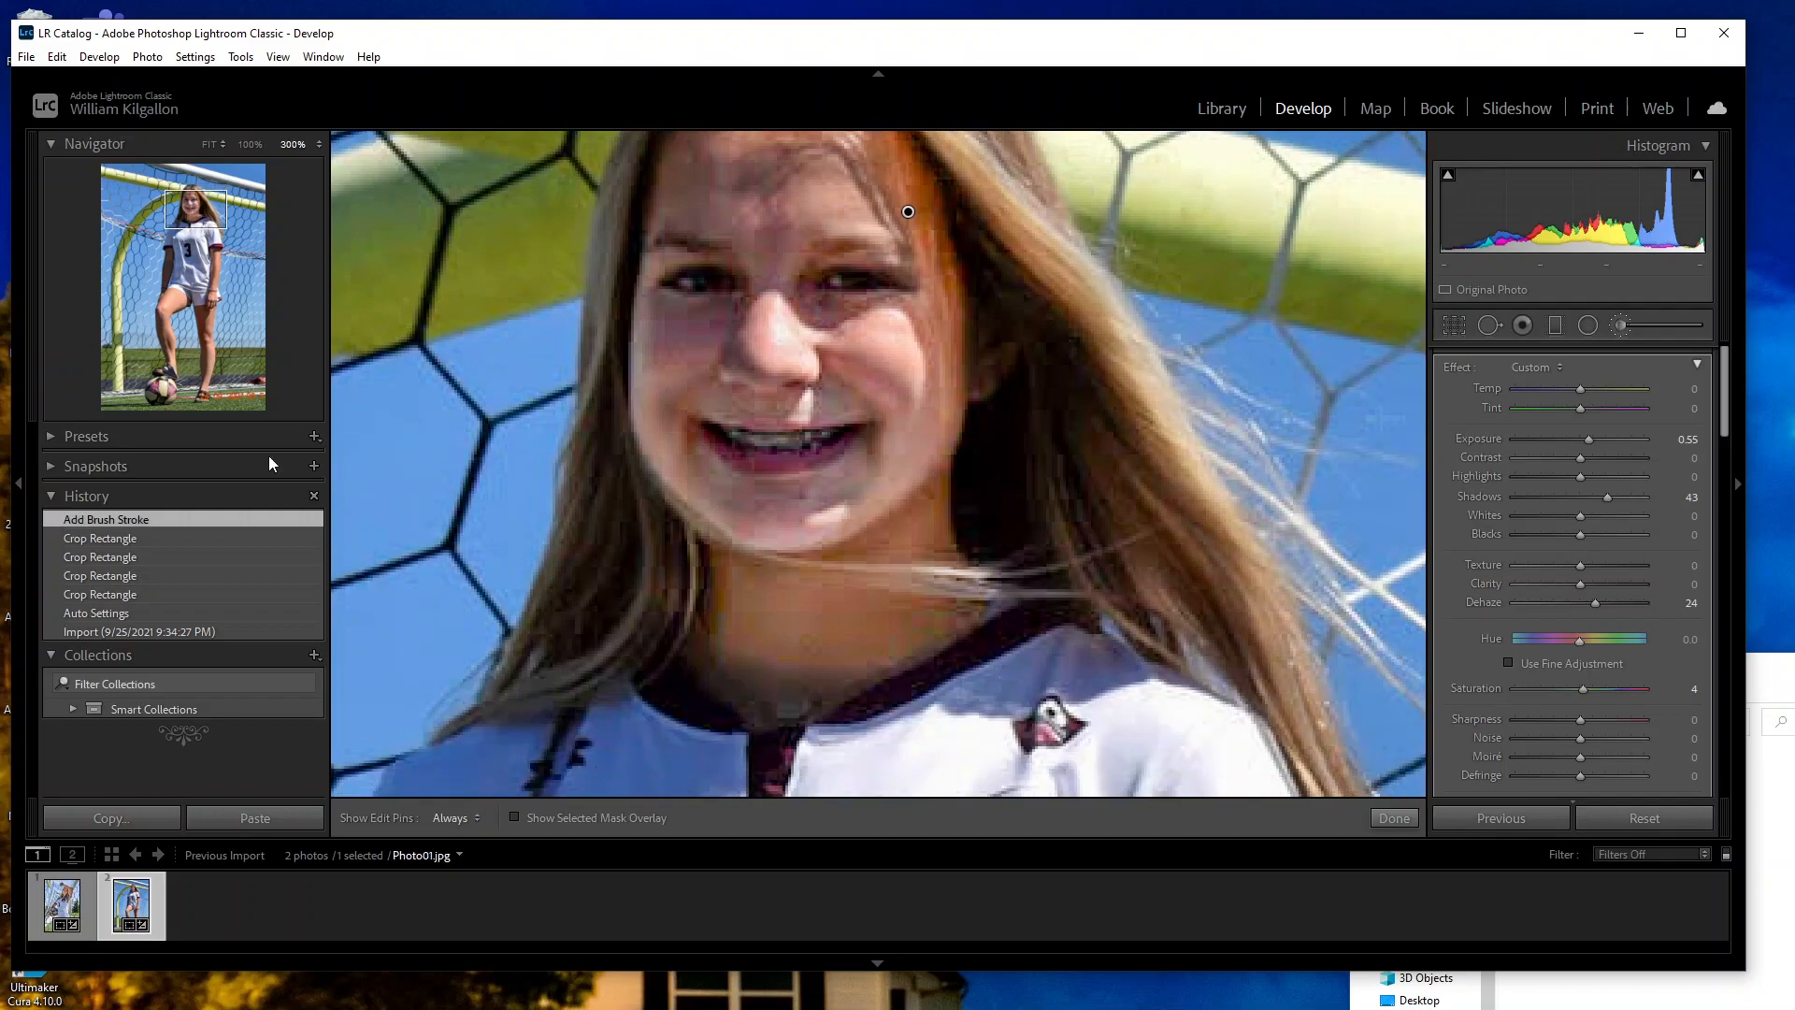
{"action": "key", "text": "h"}
{"action": "mouse_move", "coordinate": [710, 652]}
{"action": "left_mouse_down"}
{"action": "mouse_move", "coordinate": [761, 673]}
{"action": "mouse_move", "coordinate": [854, 661]}
{"action": "mouse_move", "coordinate": [773, 693]}
{"action": "mouse_move", "coordinate": [710, 665]}
{"action": "left_mouse_up"}
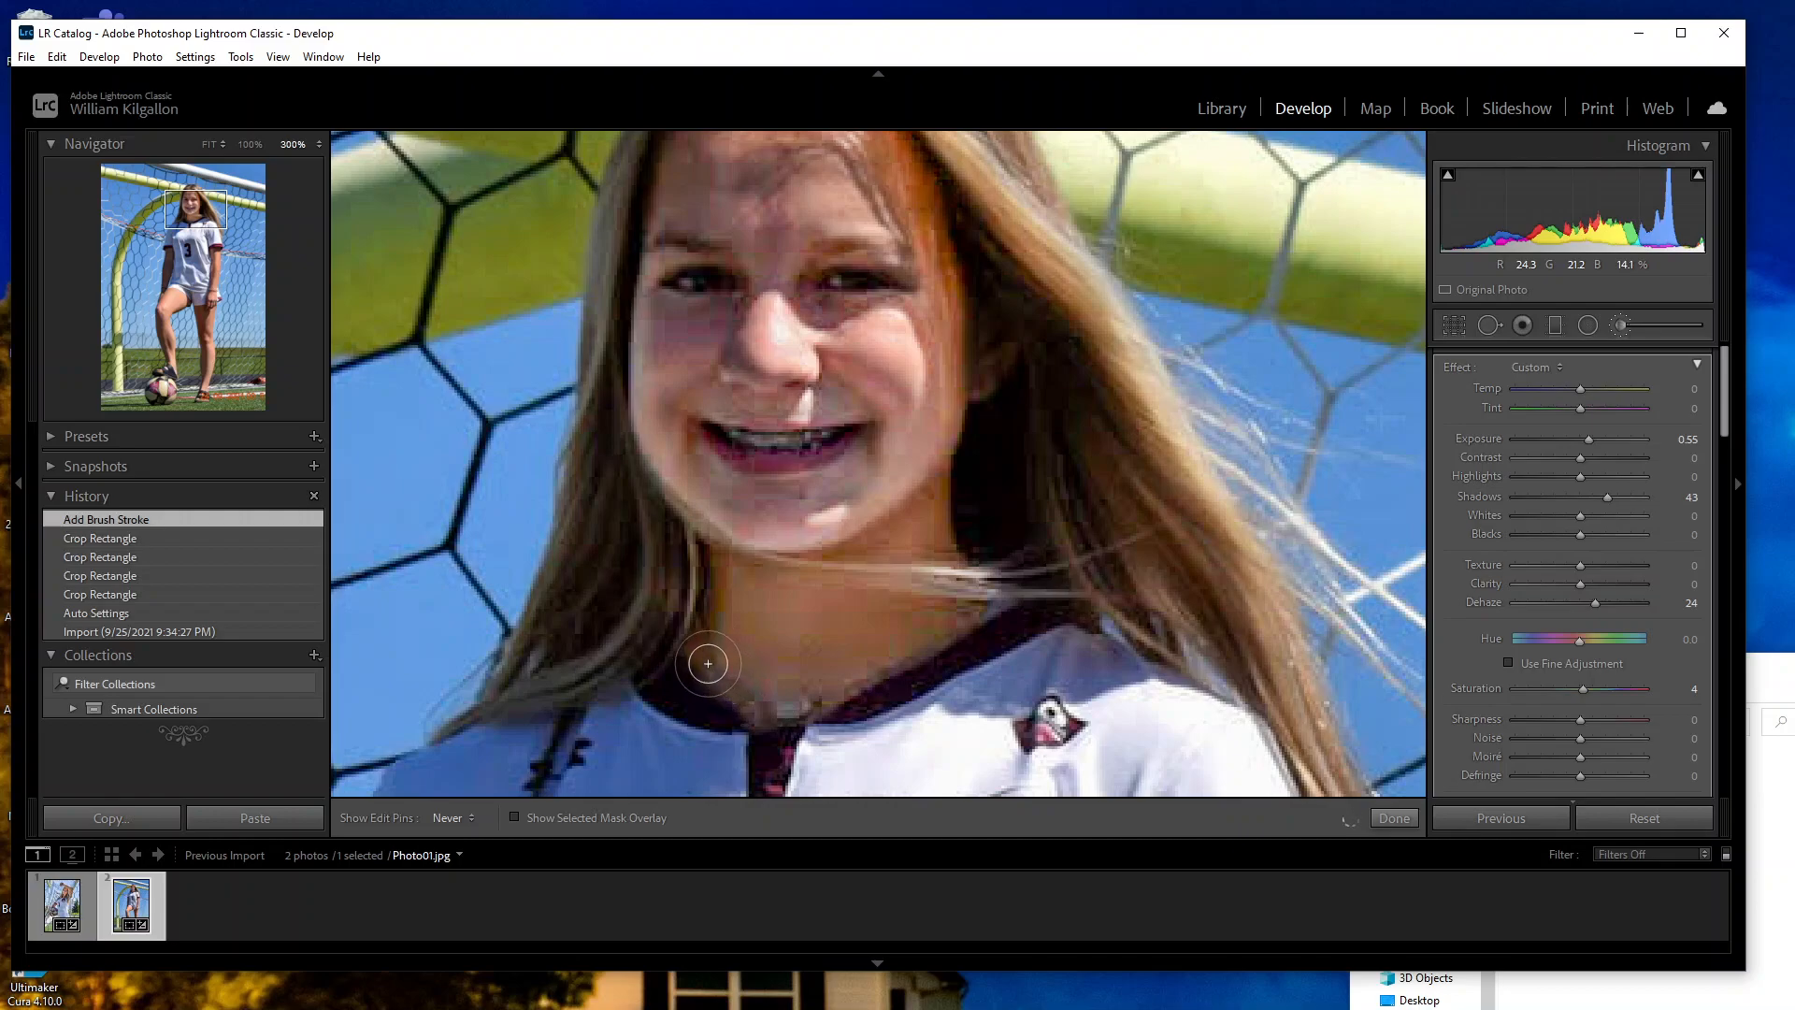
{"action": "key", "text": "h"}
Step: Set the face and neck brush adjustment's exposure to 0.35 with the photo fitted, and compare before and after side by side
{"action": "left_click_drag", "start_coordinate": [908, 212], "coordinate": [1136, 422]}
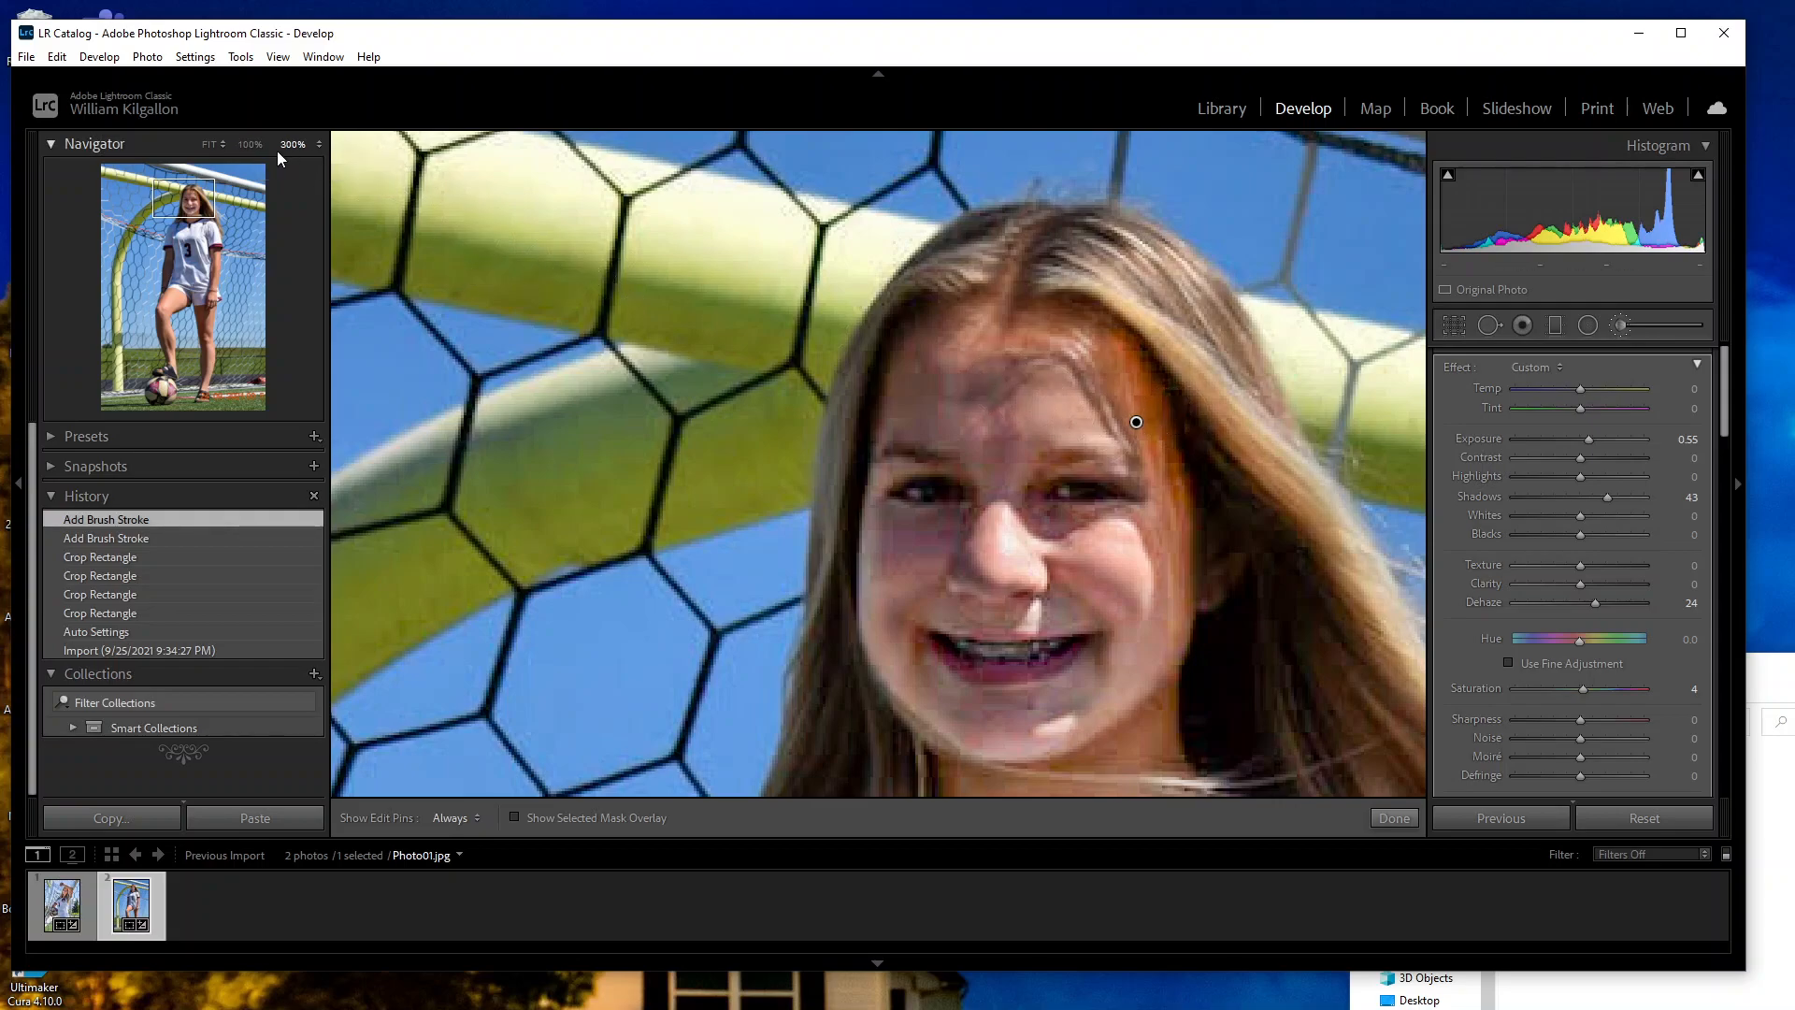
{"action": "left_click", "coordinate": [208, 145]}
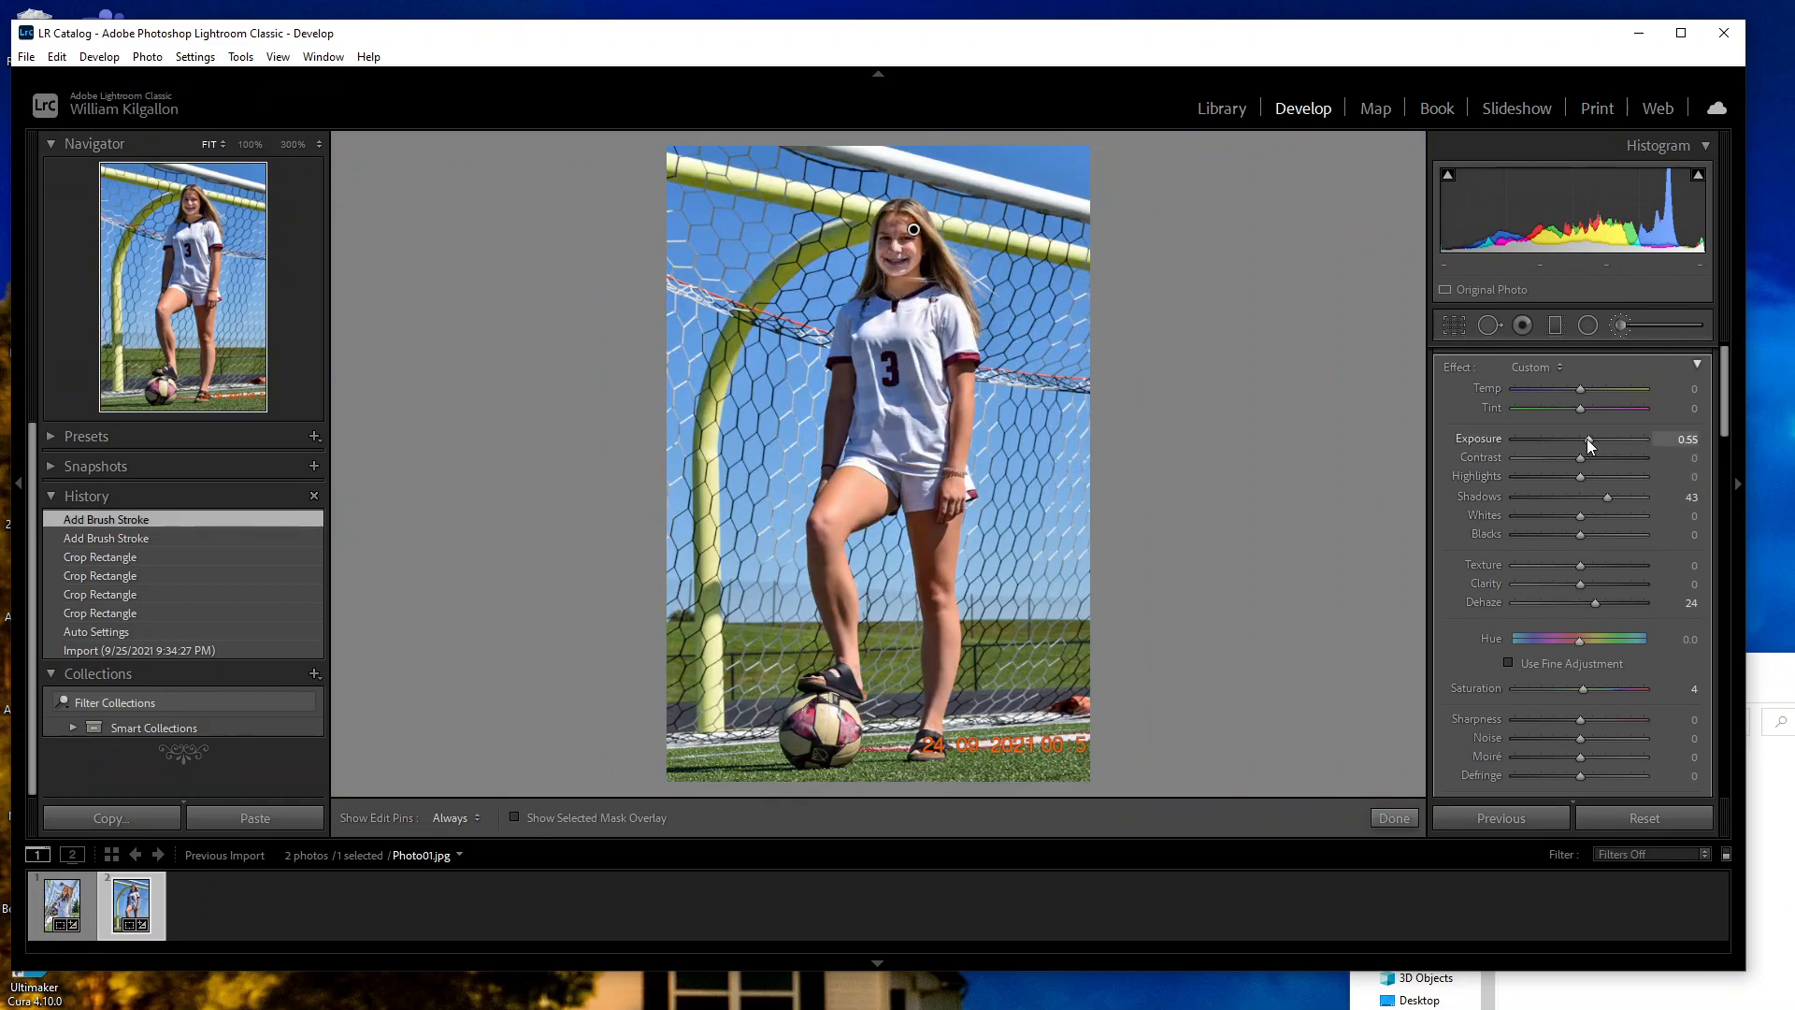
{"action": "key", "text": "Down"}
{"action": "key", "text": "Down"}
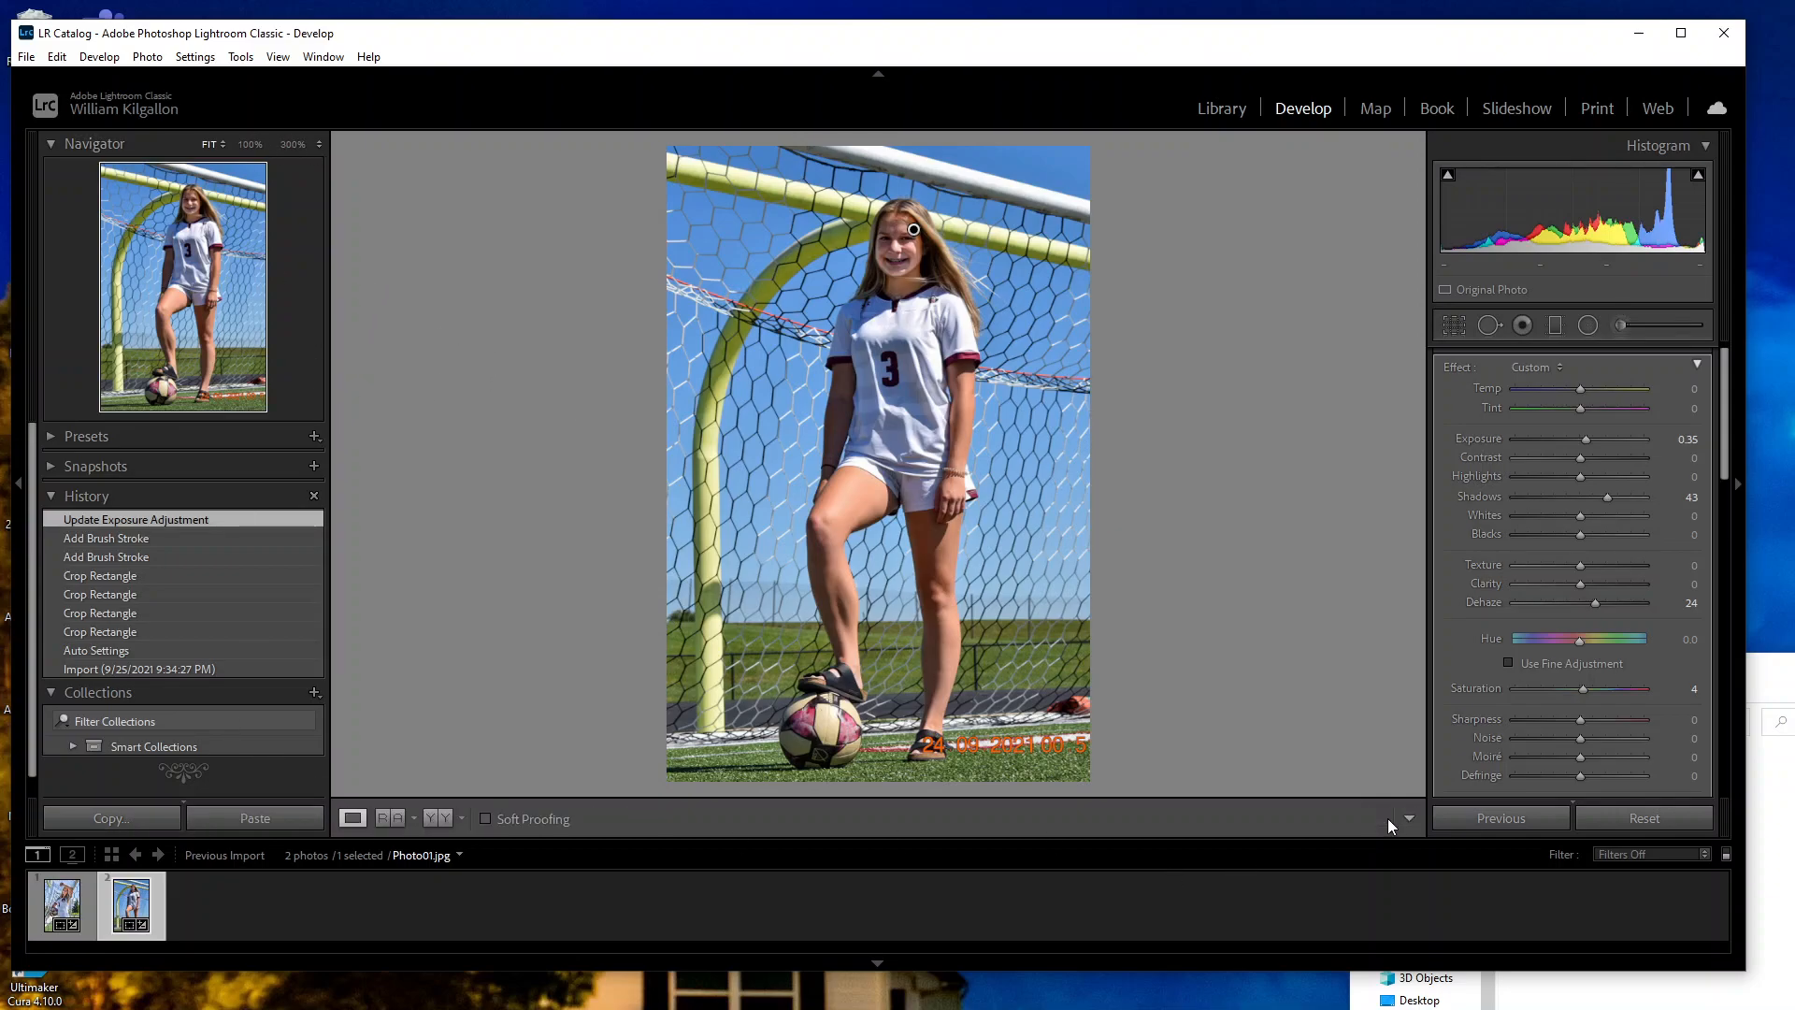
{"action": "left_click", "coordinate": [1387, 817]}
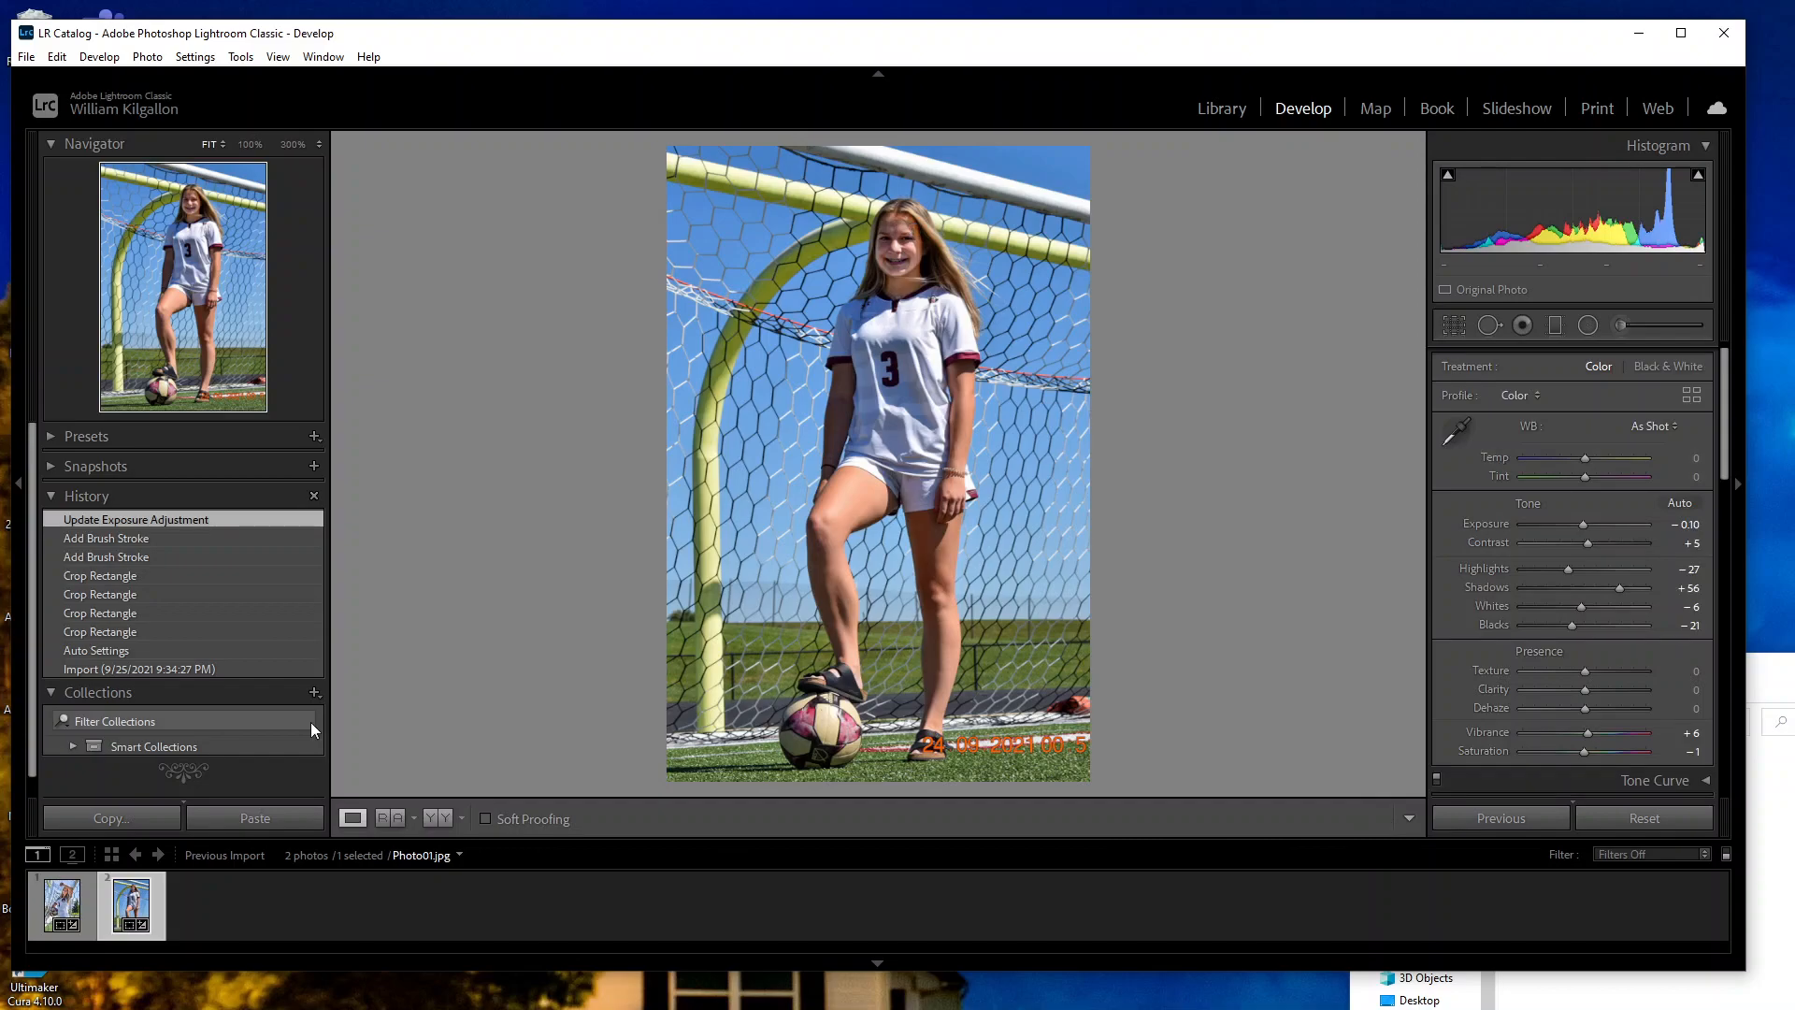
{"action": "left_click", "coordinate": [405, 821]}
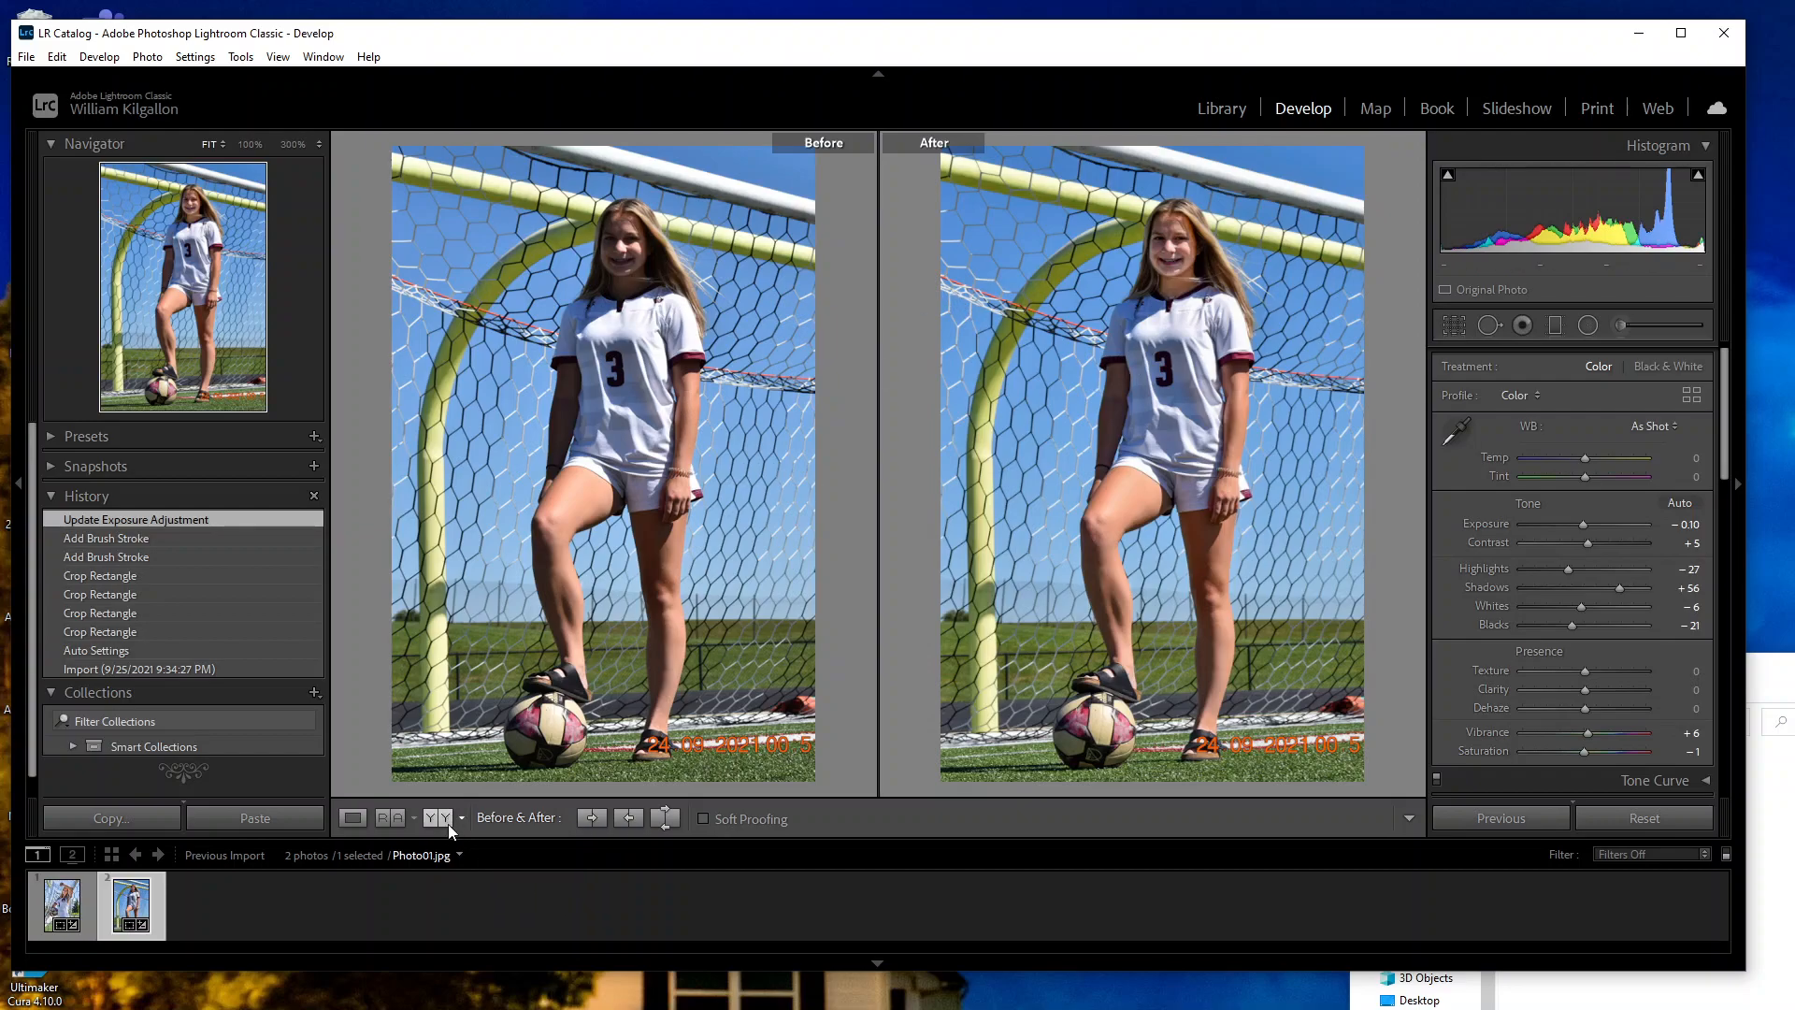
{"action": "left_click", "coordinate": [355, 819]}
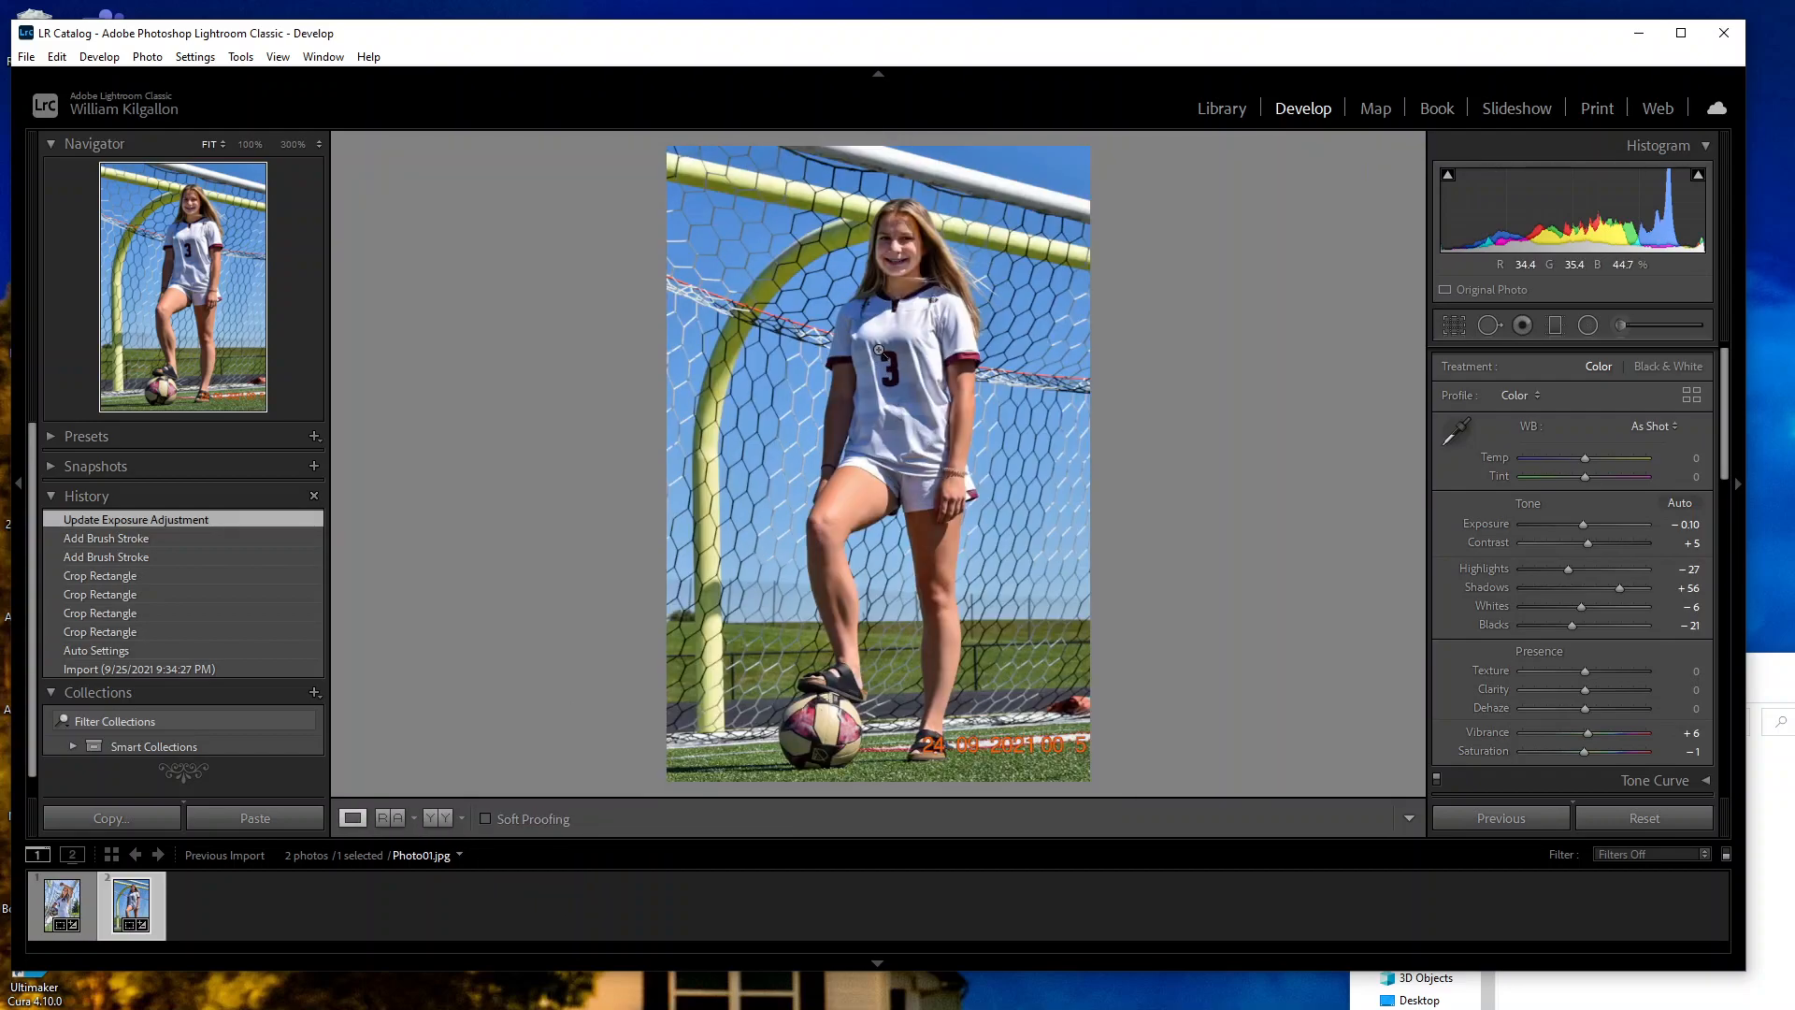
Step: Paint a new Adjustment Brush mask over the player's right upper arm at 300% with exposure 0.55, shadows 43 and dehaze 24
{"action": "left_click", "coordinate": [841, 379]}
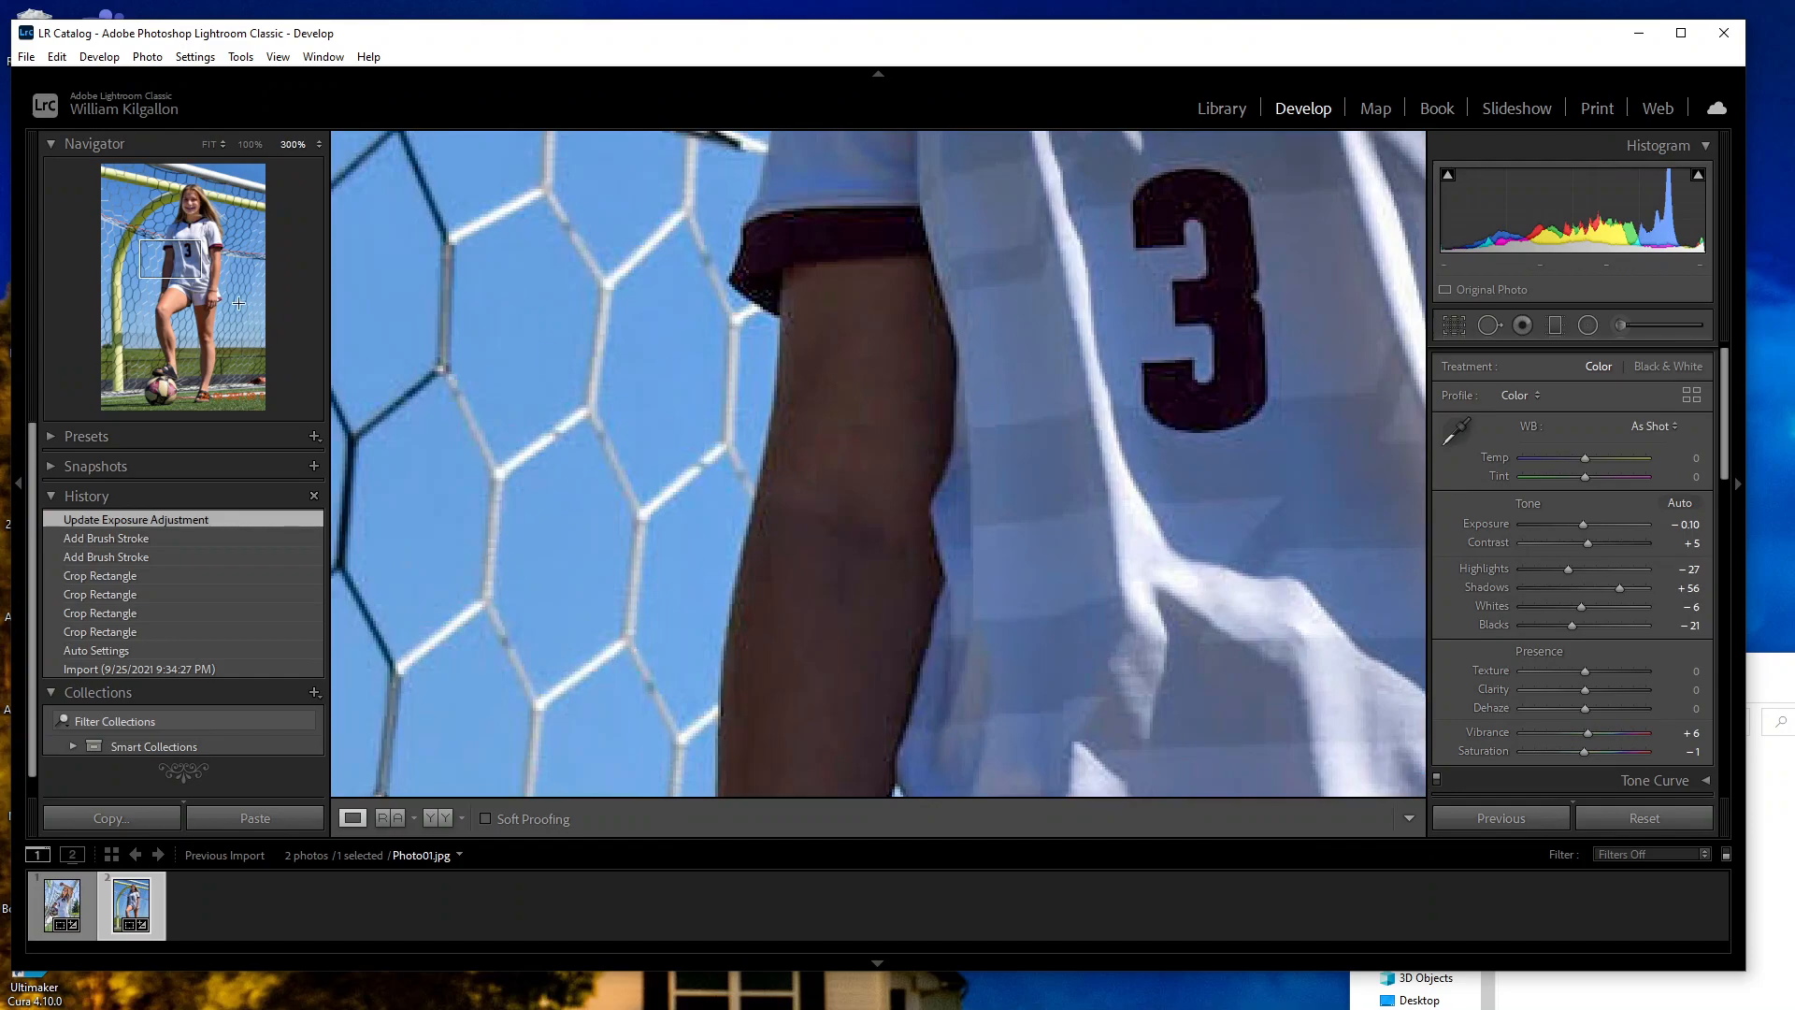
{"action": "left_click_drag", "start_coordinate": [170, 279], "coordinate": [176, 277]}
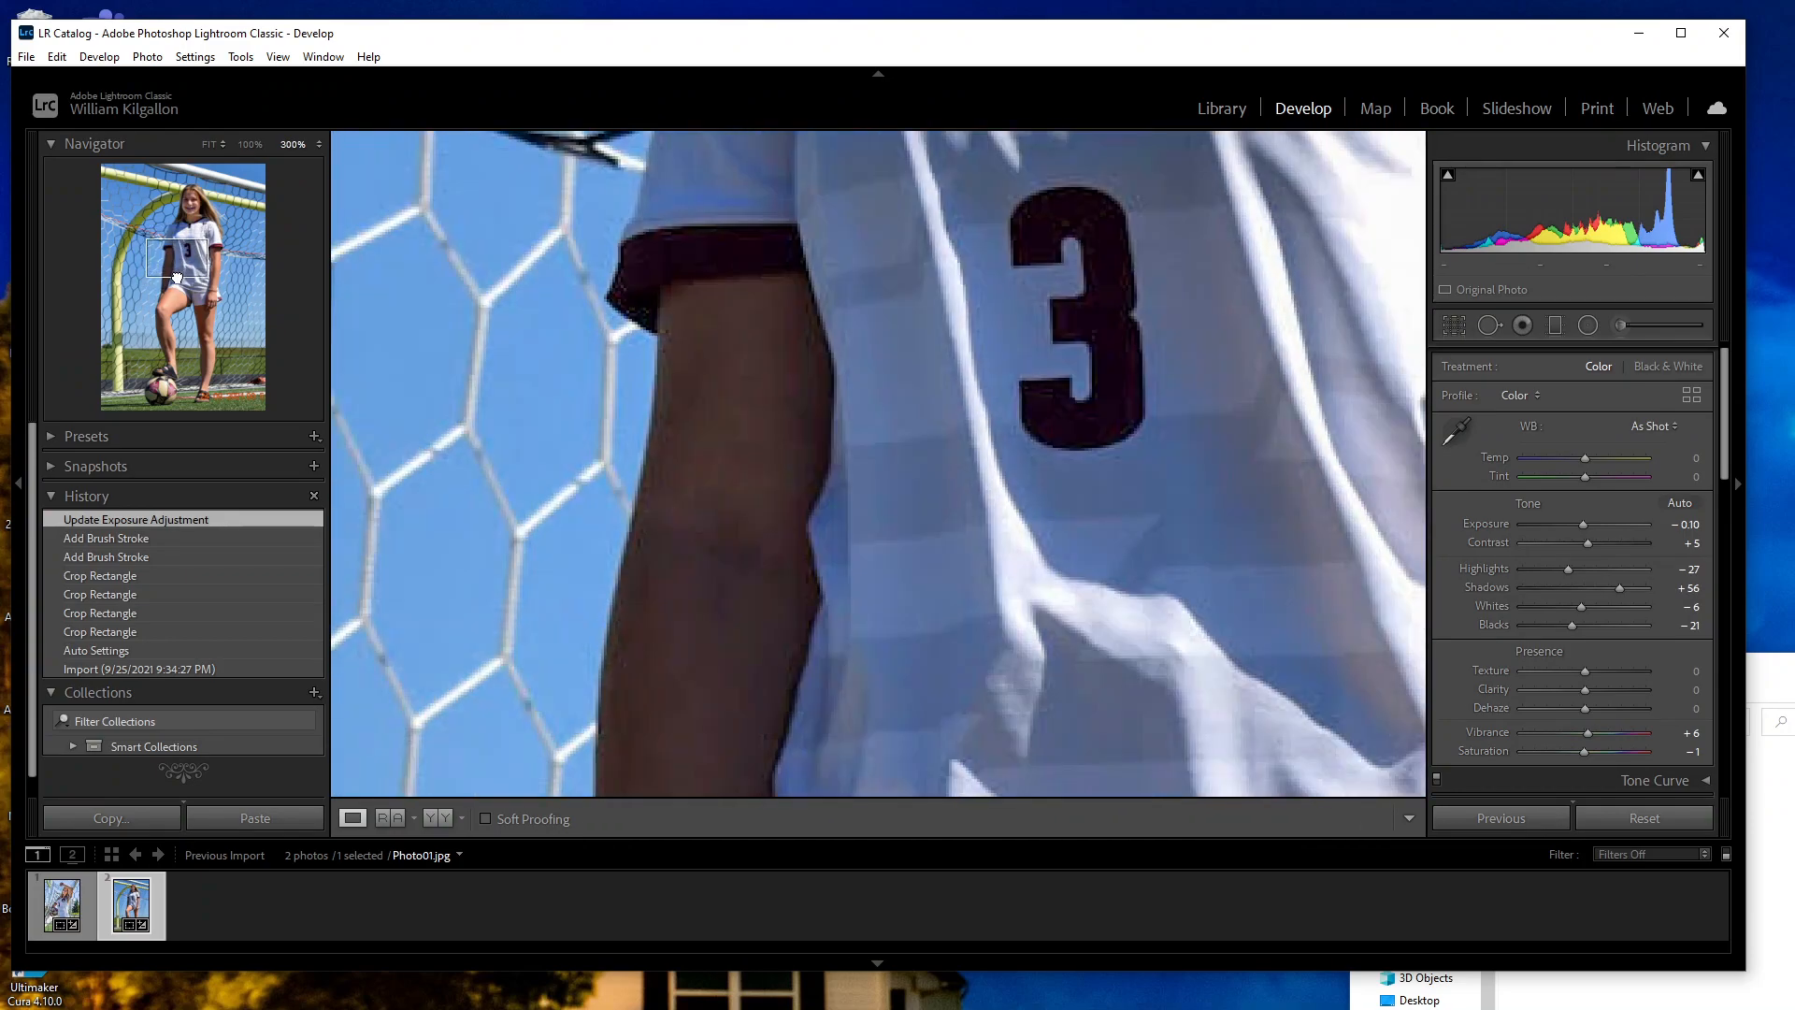
{"action": "left_click", "coordinate": [1624, 320]}
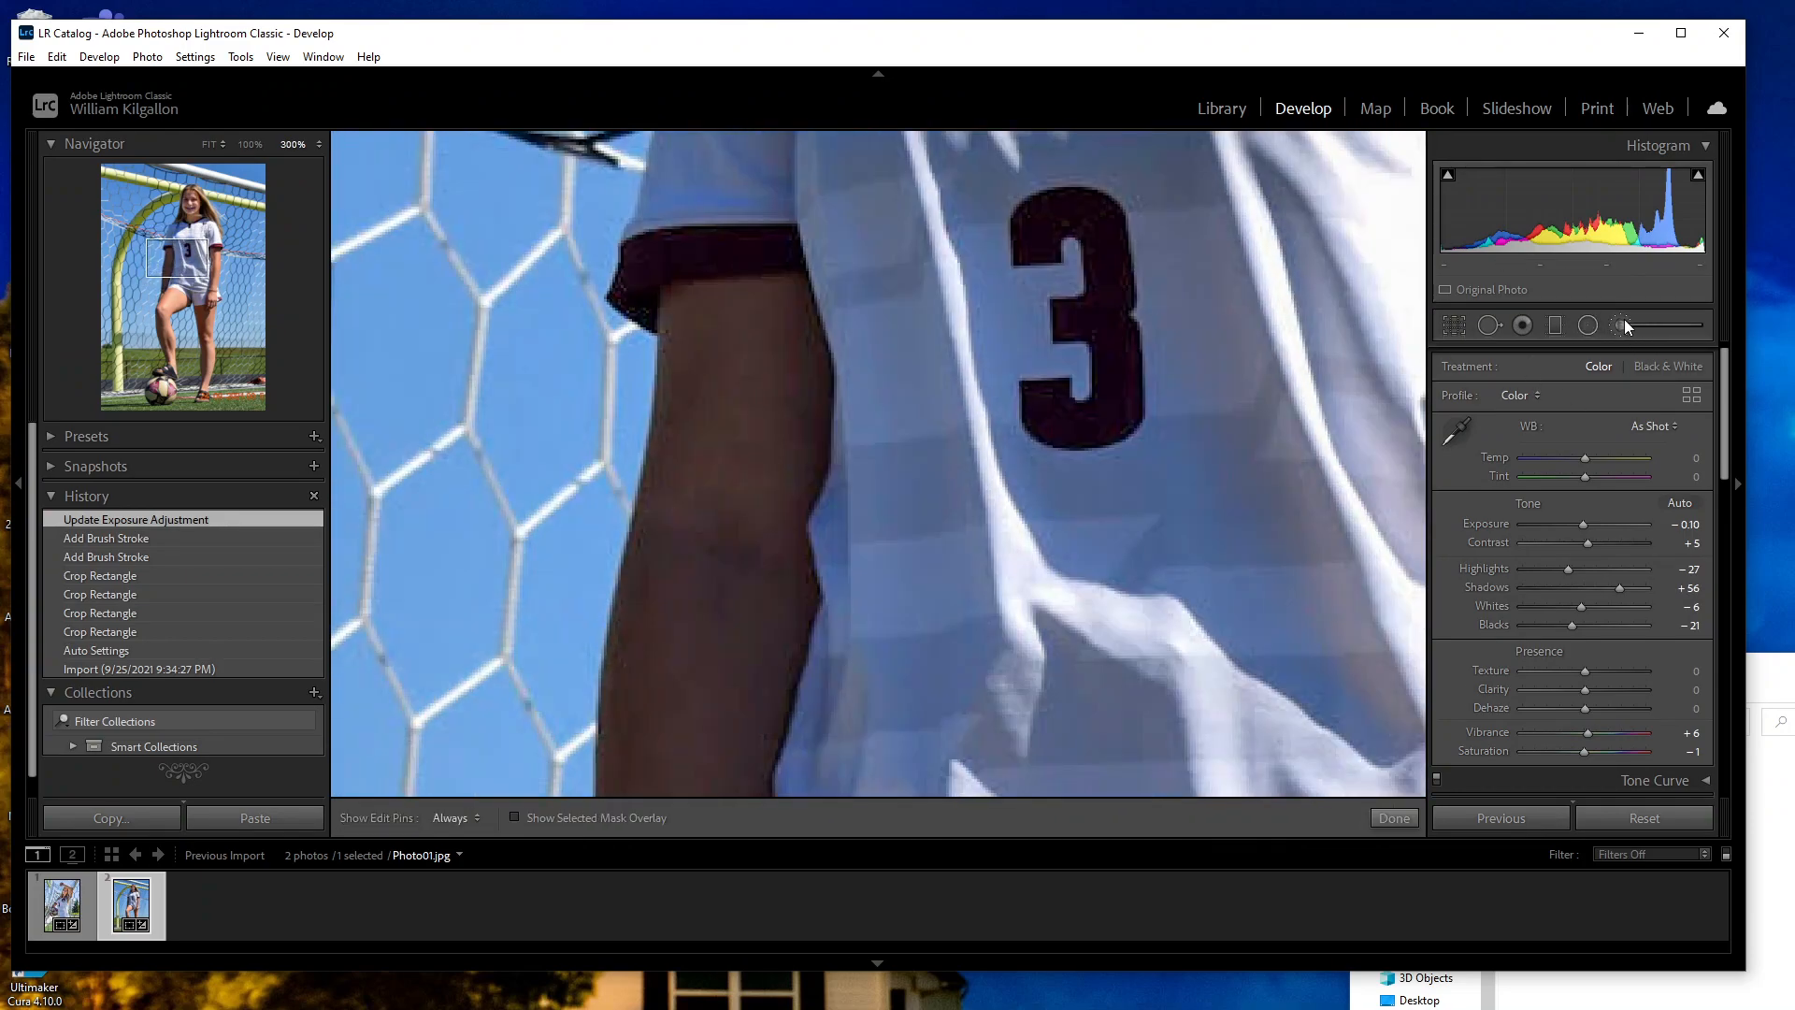
{"action": "key", "text": "h"}
{"action": "mouse_move", "coordinate": [749, 356]}
{"action": "left_mouse_down"}
{"action": "mouse_move", "coordinate": [775, 312]}
{"action": "mouse_move", "coordinate": [682, 306]}
{"action": "mouse_move", "coordinate": [790, 316]}
{"action": "mouse_move", "coordinate": [801, 384]}
{"action": "mouse_move", "coordinate": [814, 347]}
{"action": "mouse_move", "coordinate": [784, 586]}
{"action": "mouse_move", "coordinate": [804, 354]}
{"action": "mouse_move", "coordinate": [747, 649]}
{"action": "mouse_move", "coordinate": [716, 633]}
{"action": "mouse_move", "coordinate": [747, 304]}
{"action": "mouse_move", "coordinate": [720, 425]}
{"action": "mouse_move", "coordinate": [698, 403]}
{"action": "mouse_move", "coordinate": [698, 335]}
{"action": "mouse_move", "coordinate": [662, 523]}
{"action": "mouse_move", "coordinate": [692, 396]}
{"action": "mouse_move", "coordinate": [668, 656]}
{"action": "mouse_move", "coordinate": [621, 649]}
{"action": "mouse_move", "coordinate": [660, 507]}
{"action": "mouse_move", "coordinate": [639, 781]}
{"action": "mouse_move", "coordinate": [643, 722]}
{"action": "mouse_move", "coordinate": [694, 658]}
{"action": "mouse_move", "coordinate": [763, 754]}
{"action": "mouse_move", "coordinate": [771, 606]}
{"action": "left_mouse_up"}
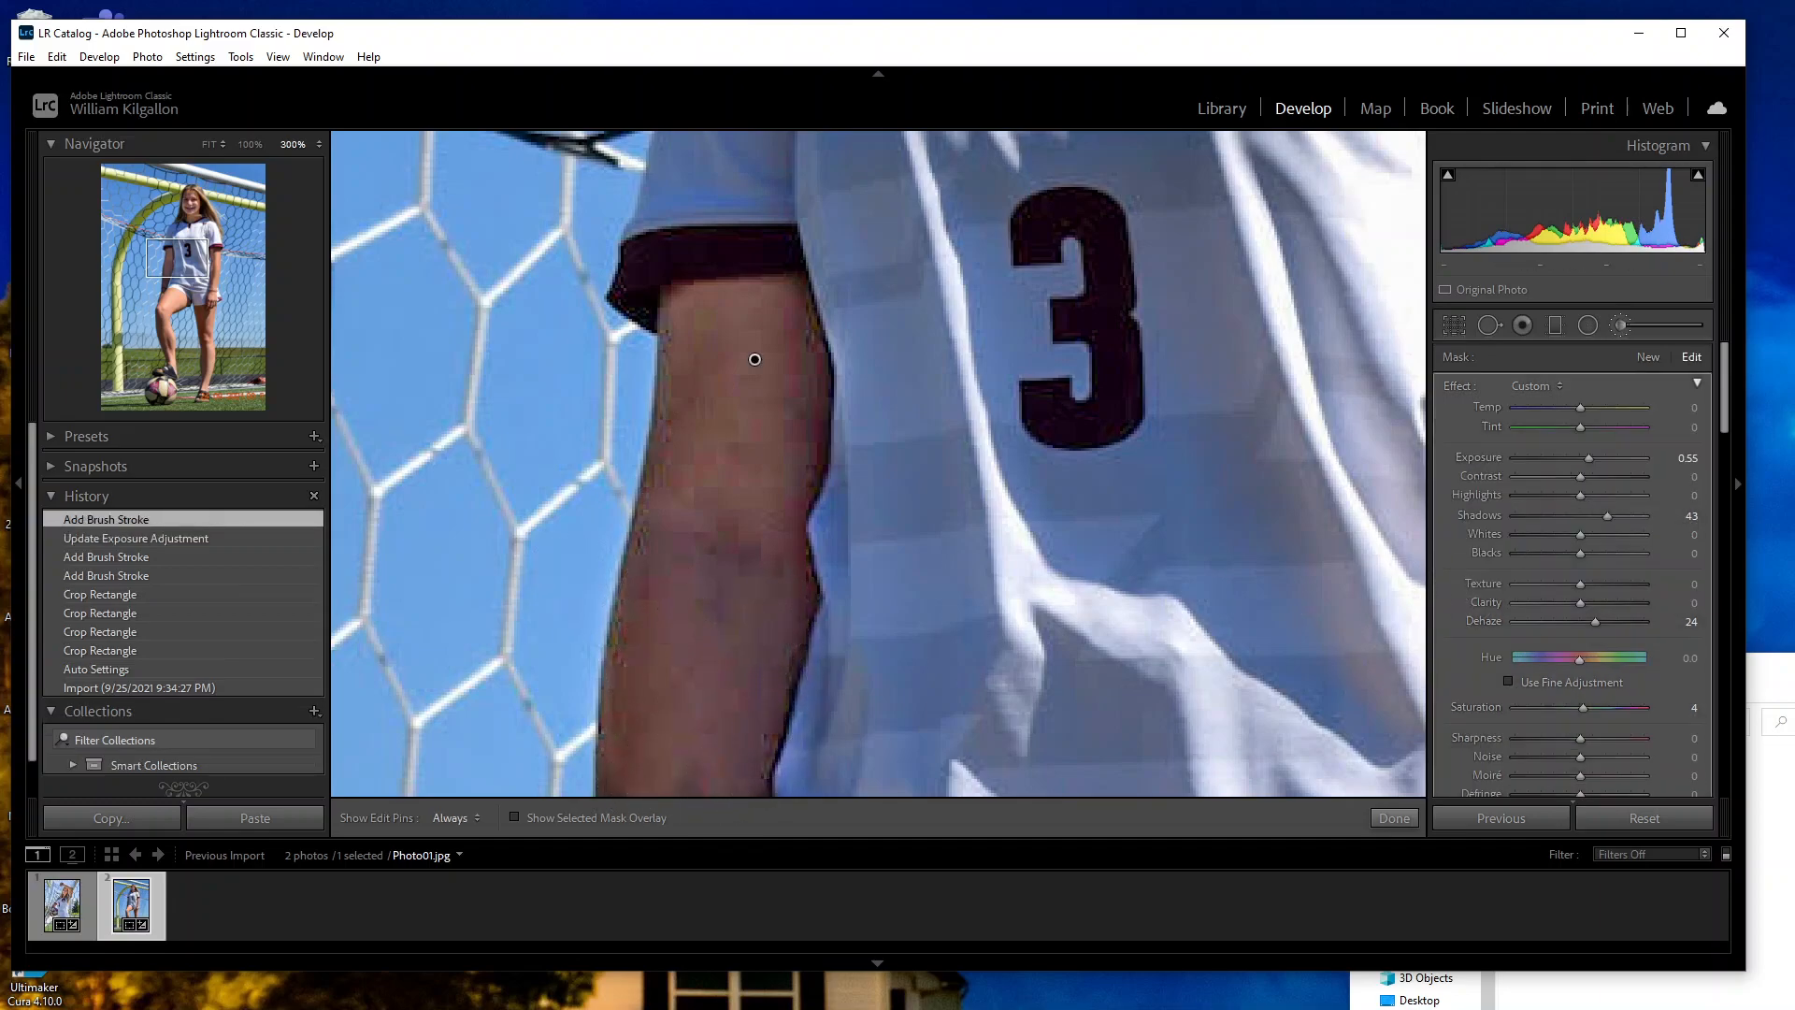
Step: Extend the arm brush mask down the player's right forearm to the wrist and finish the brush adjustment
{"action": "left_click_drag", "start_coordinate": [1728, 376], "coordinate": [1741, 413]}
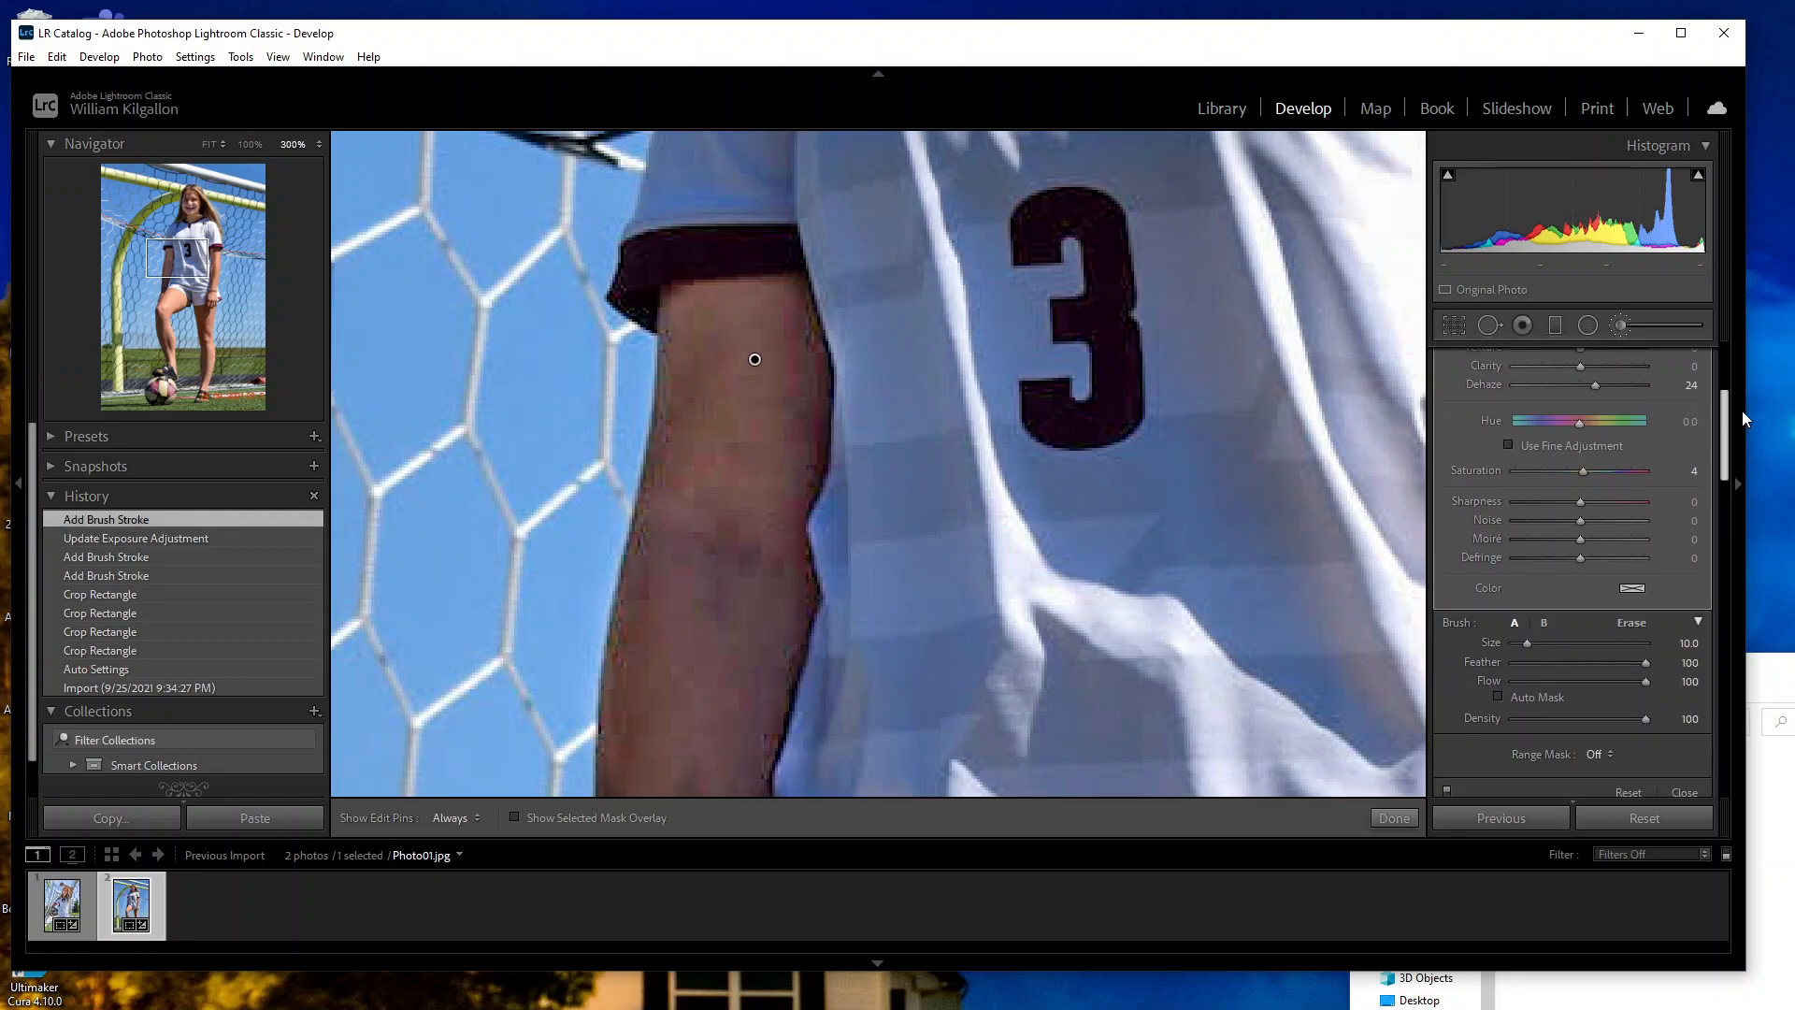
{"action": "left_click_drag", "start_coordinate": [182, 256], "coordinate": [168, 285]}
{"action": "key", "text": "h"}
{"action": "mouse_move", "coordinate": [786, 443]}
{"action": "left_mouse_down"}
{"action": "mouse_move", "coordinate": [774, 553]}
{"action": "mouse_move", "coordinate": [874, 271]}
{"action": "mouse_move", "coordinate": [809, 465]}
{"action": "mouse_move", "coordinate": [922, 200]}
{"action": "mouse_move", "coordinate": [786, 530]}
{"action": "mouse_move", "coordinate": [808, 551]}
{"action": "mouse_move", "coordinate": [866, 408]}
{"action": "mouse_move", "coordinate": [913, 209]}
{"action": "left_mouse_up"}
{"action": "key", "text": "h"}
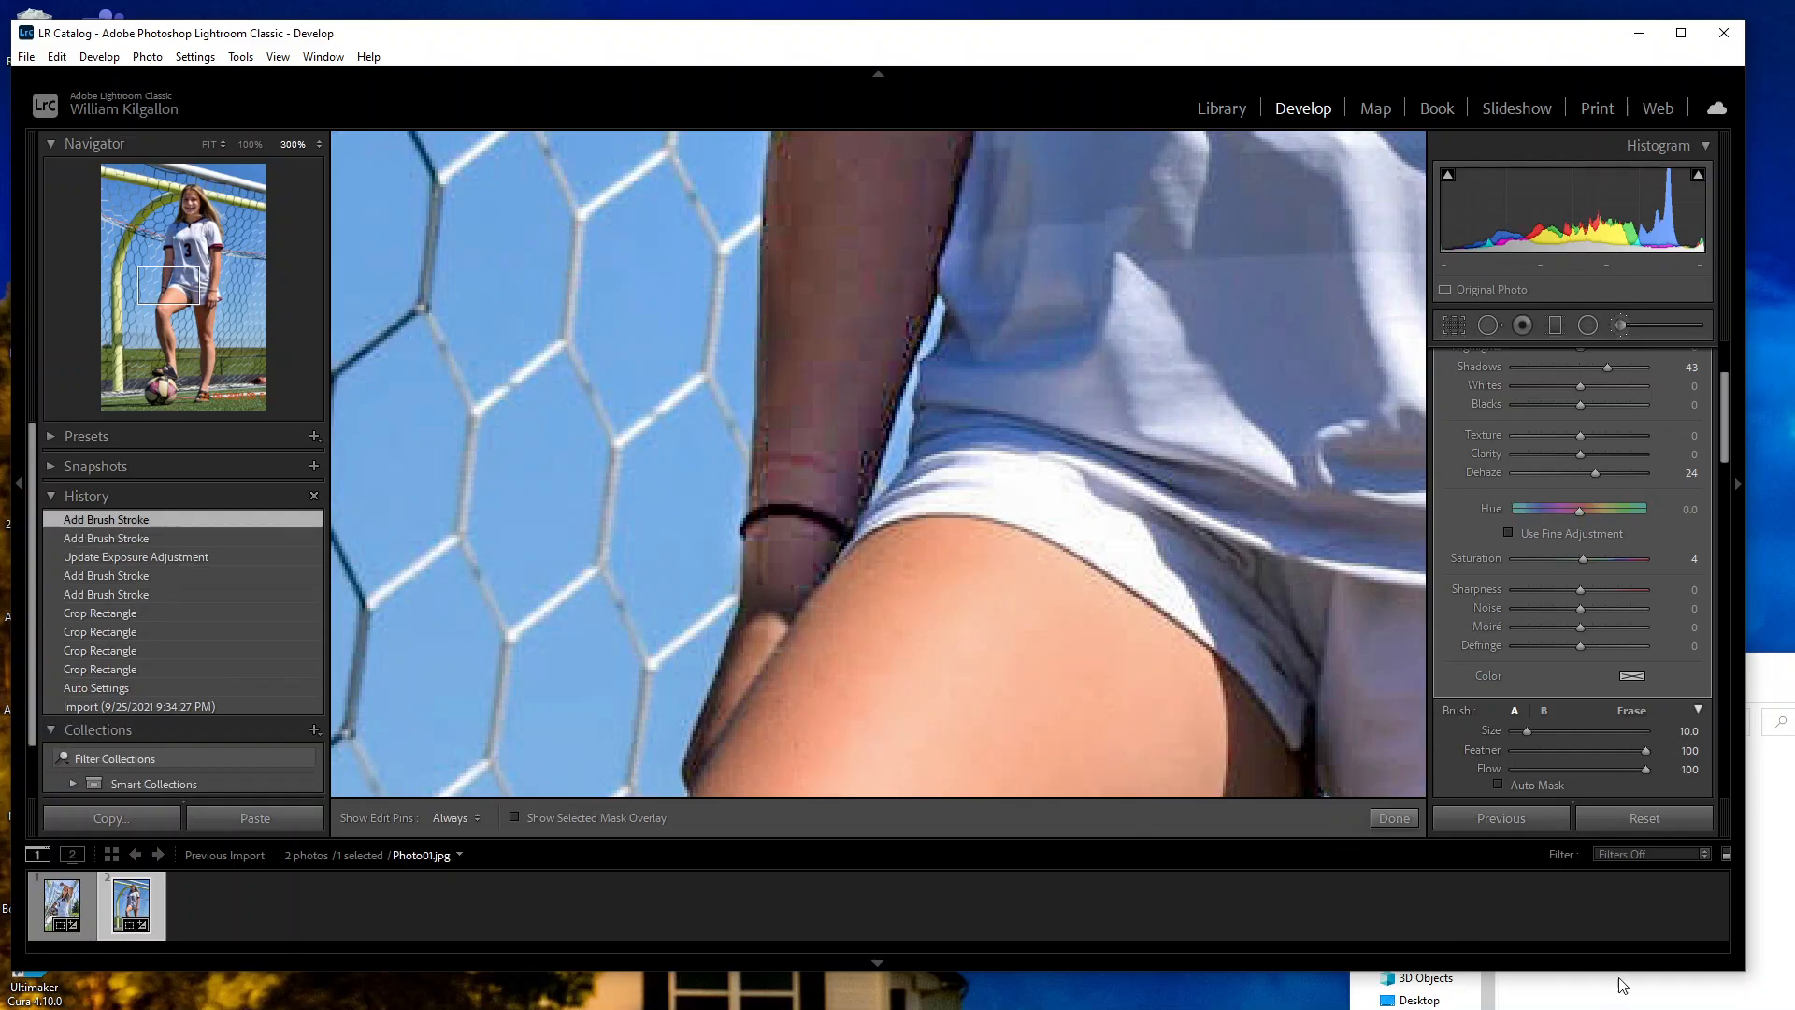
{"action": "left_click", "coordinate": [1394, 818]}
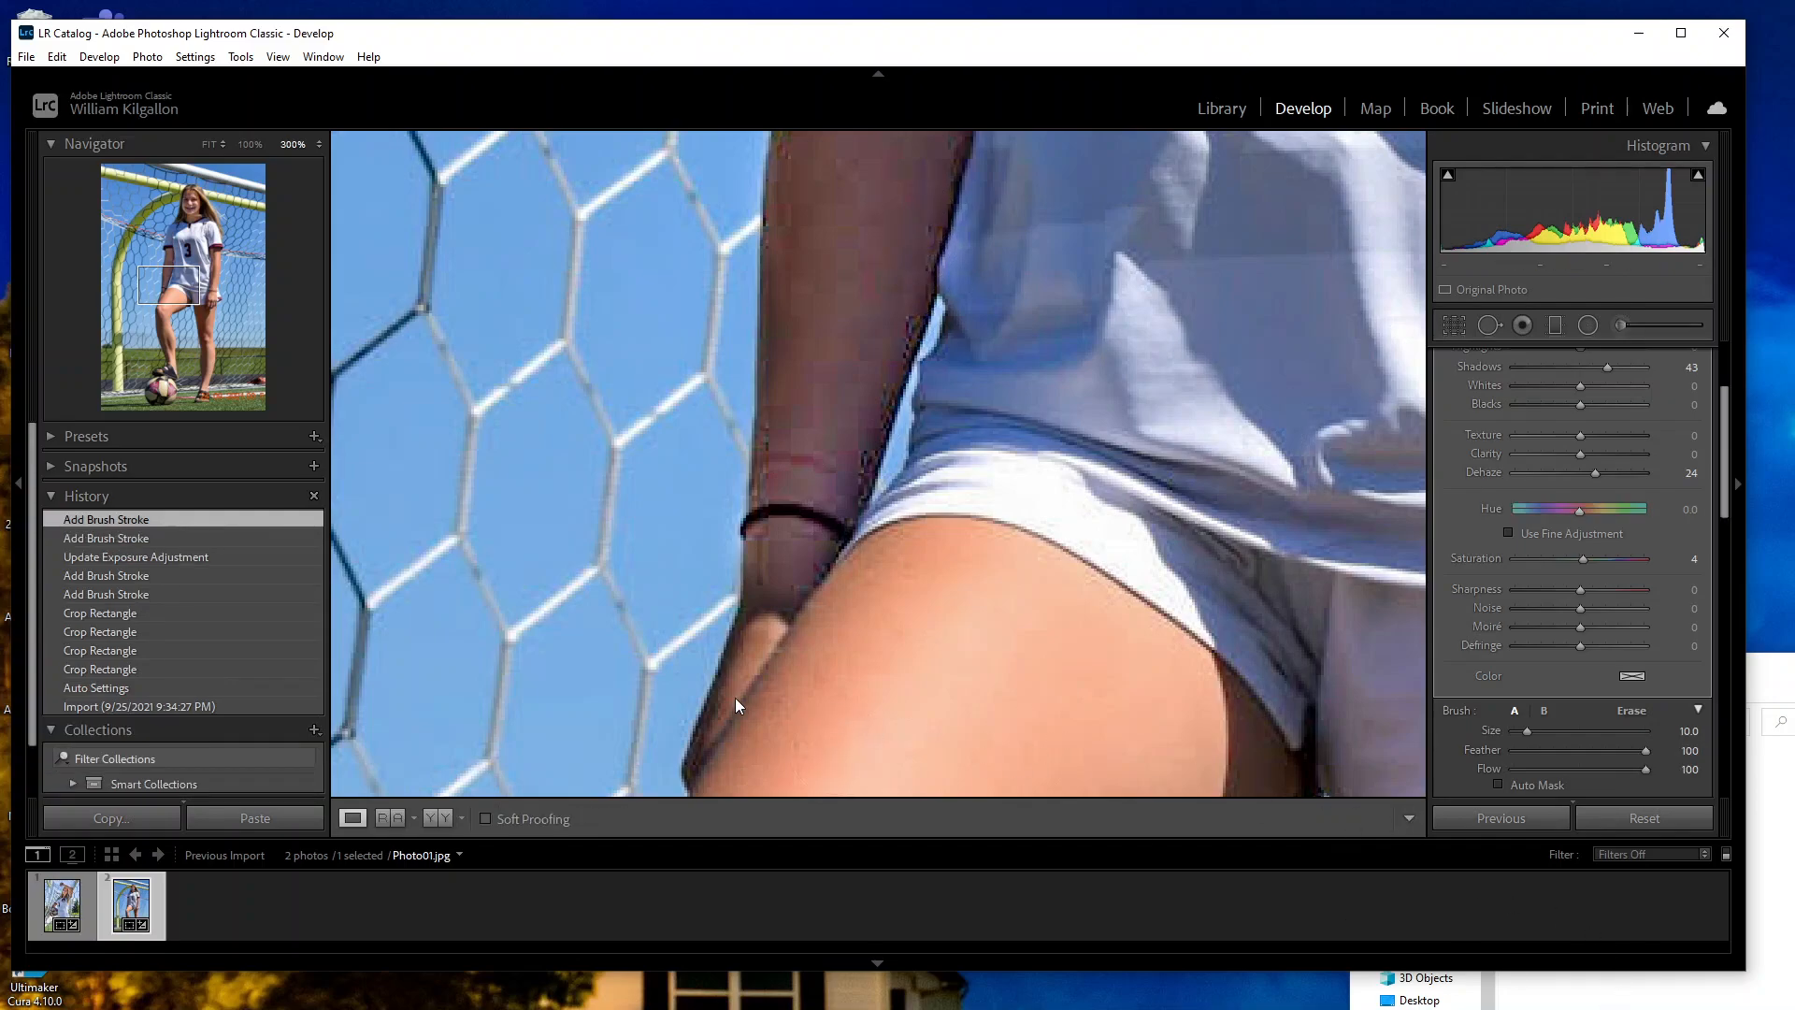
Step: Set Photo01.jpg's overall exposure to +0.20 in the fitted before-and-after comparison, and return to the single-photo view
{"action": "left_click", "coordinate": [208, 146]}
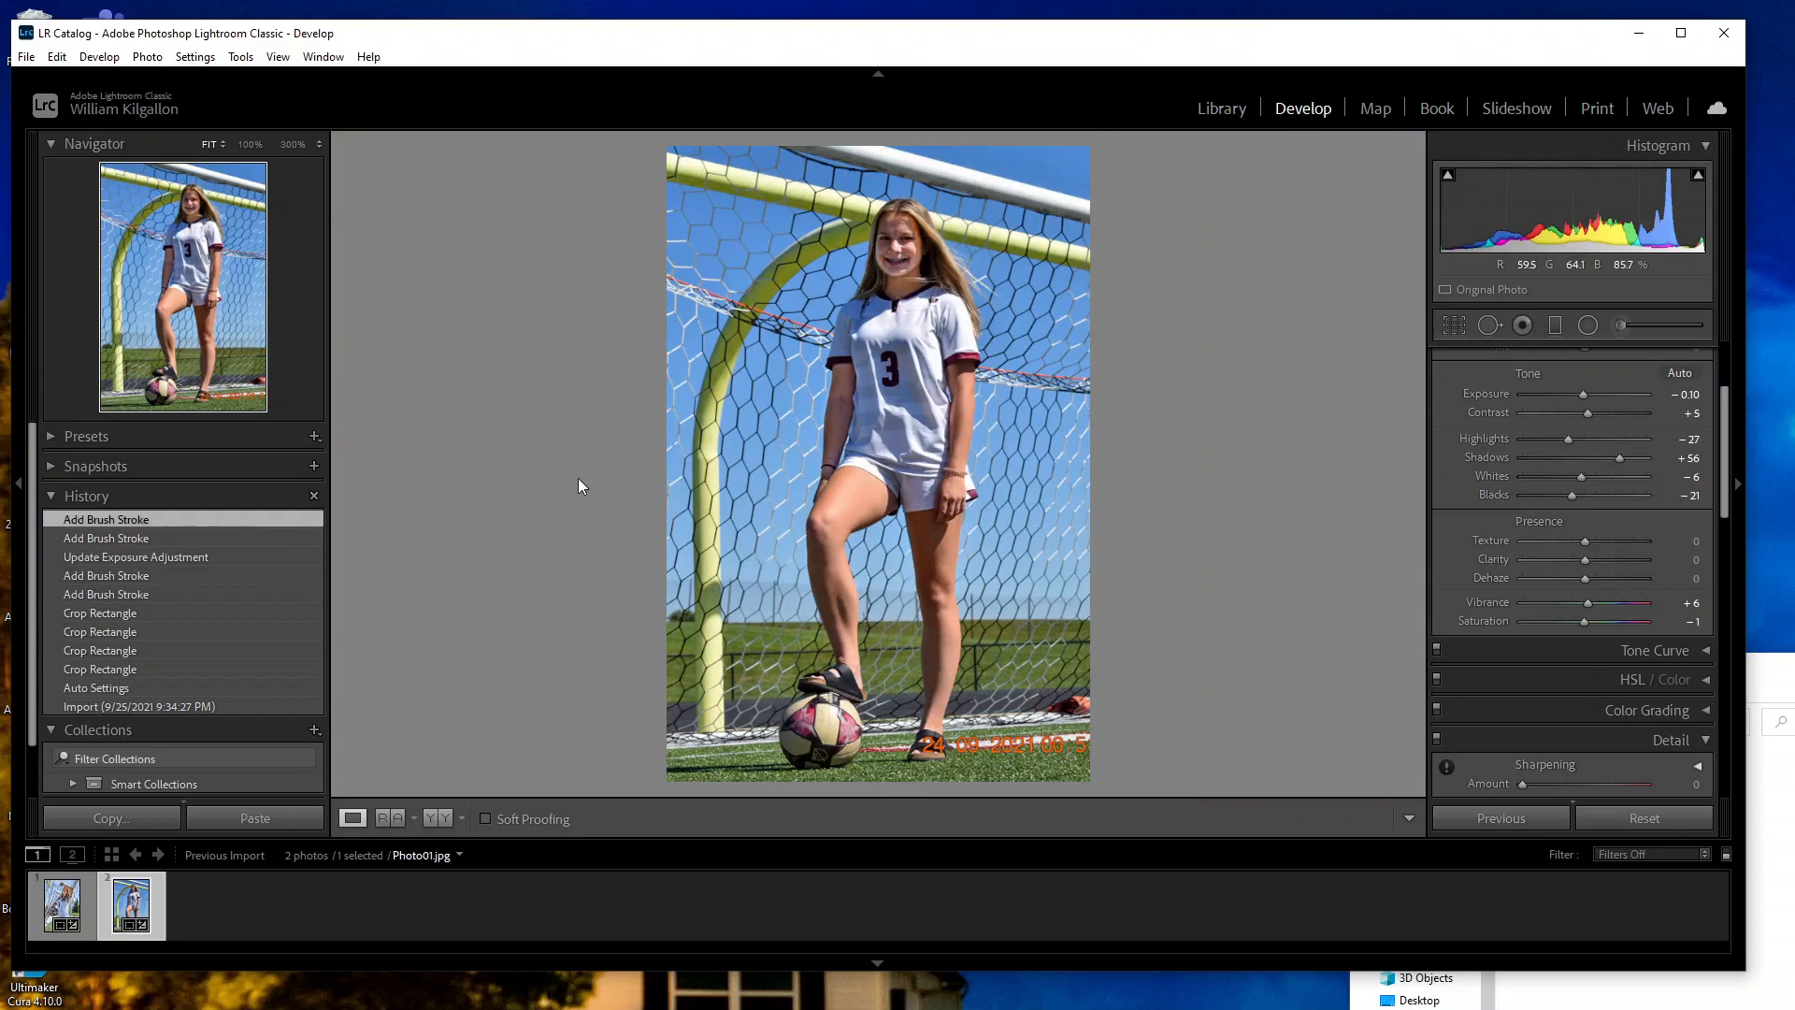
{"action": "left_click", "coordinate": [430, 819]}
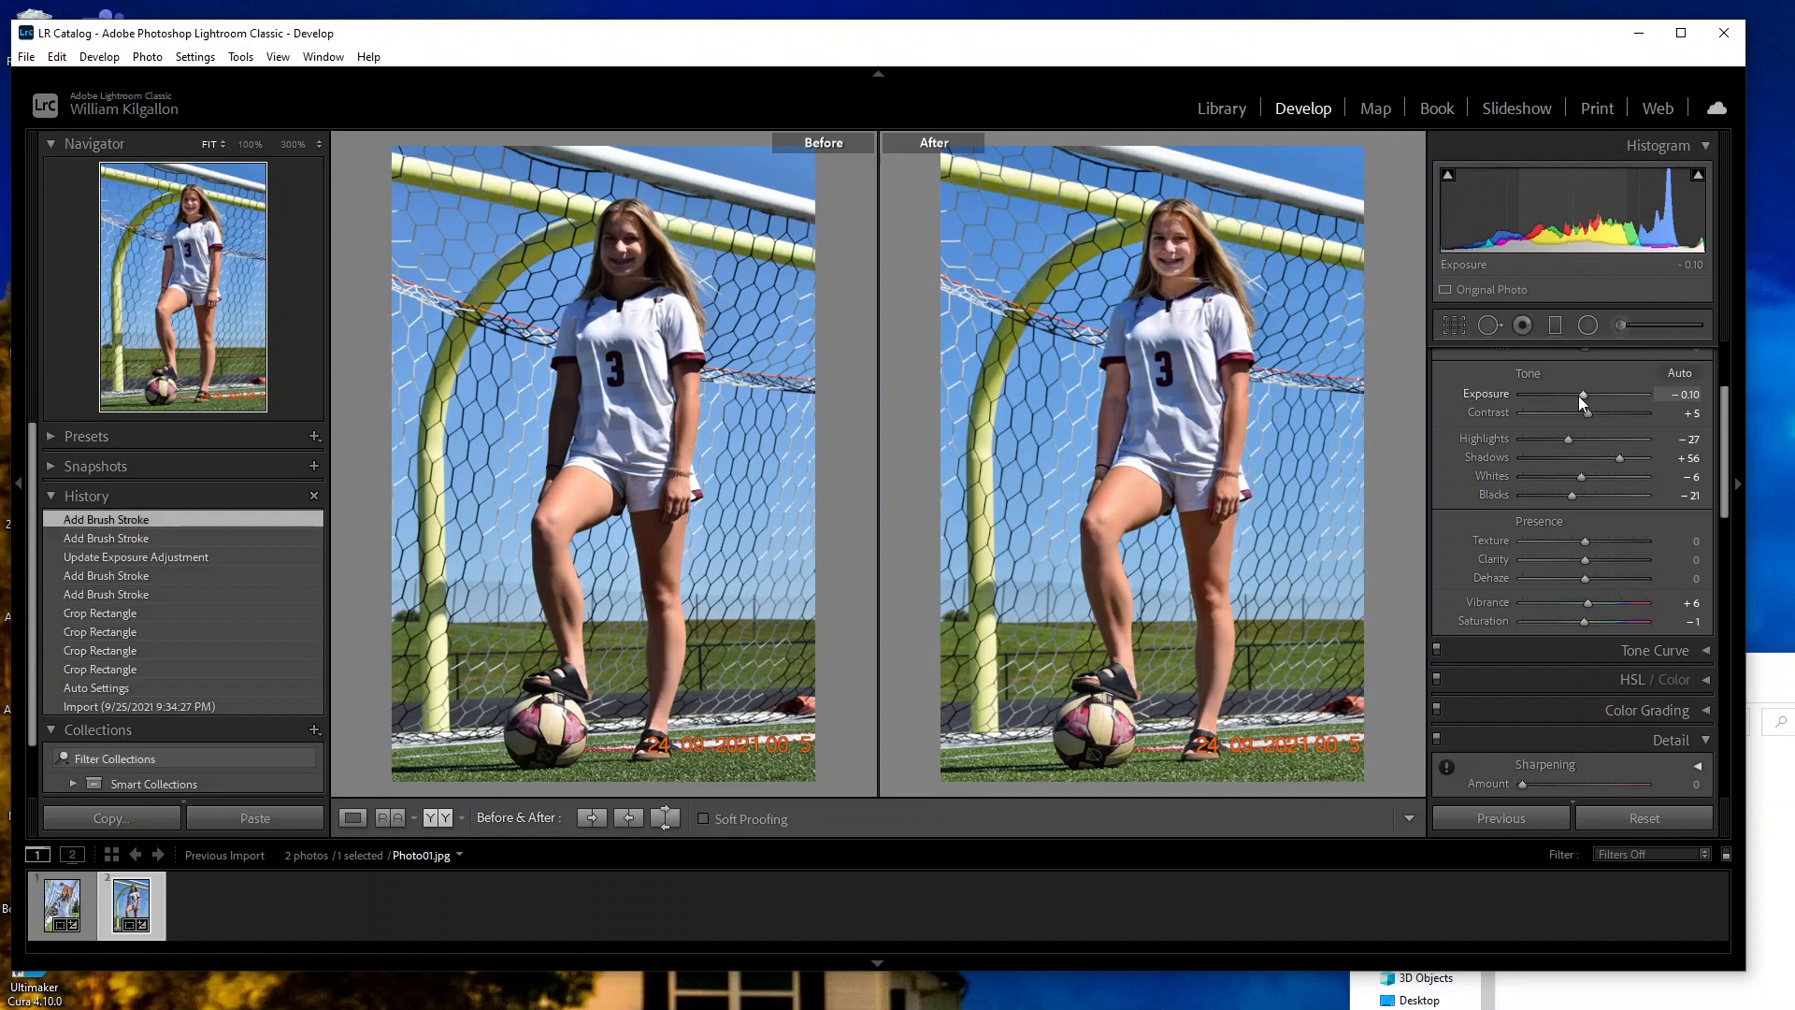
{"action": "scroll", "coordinate": [1582, 395], "scroll_direction": "up", "scroll_amount": 3}
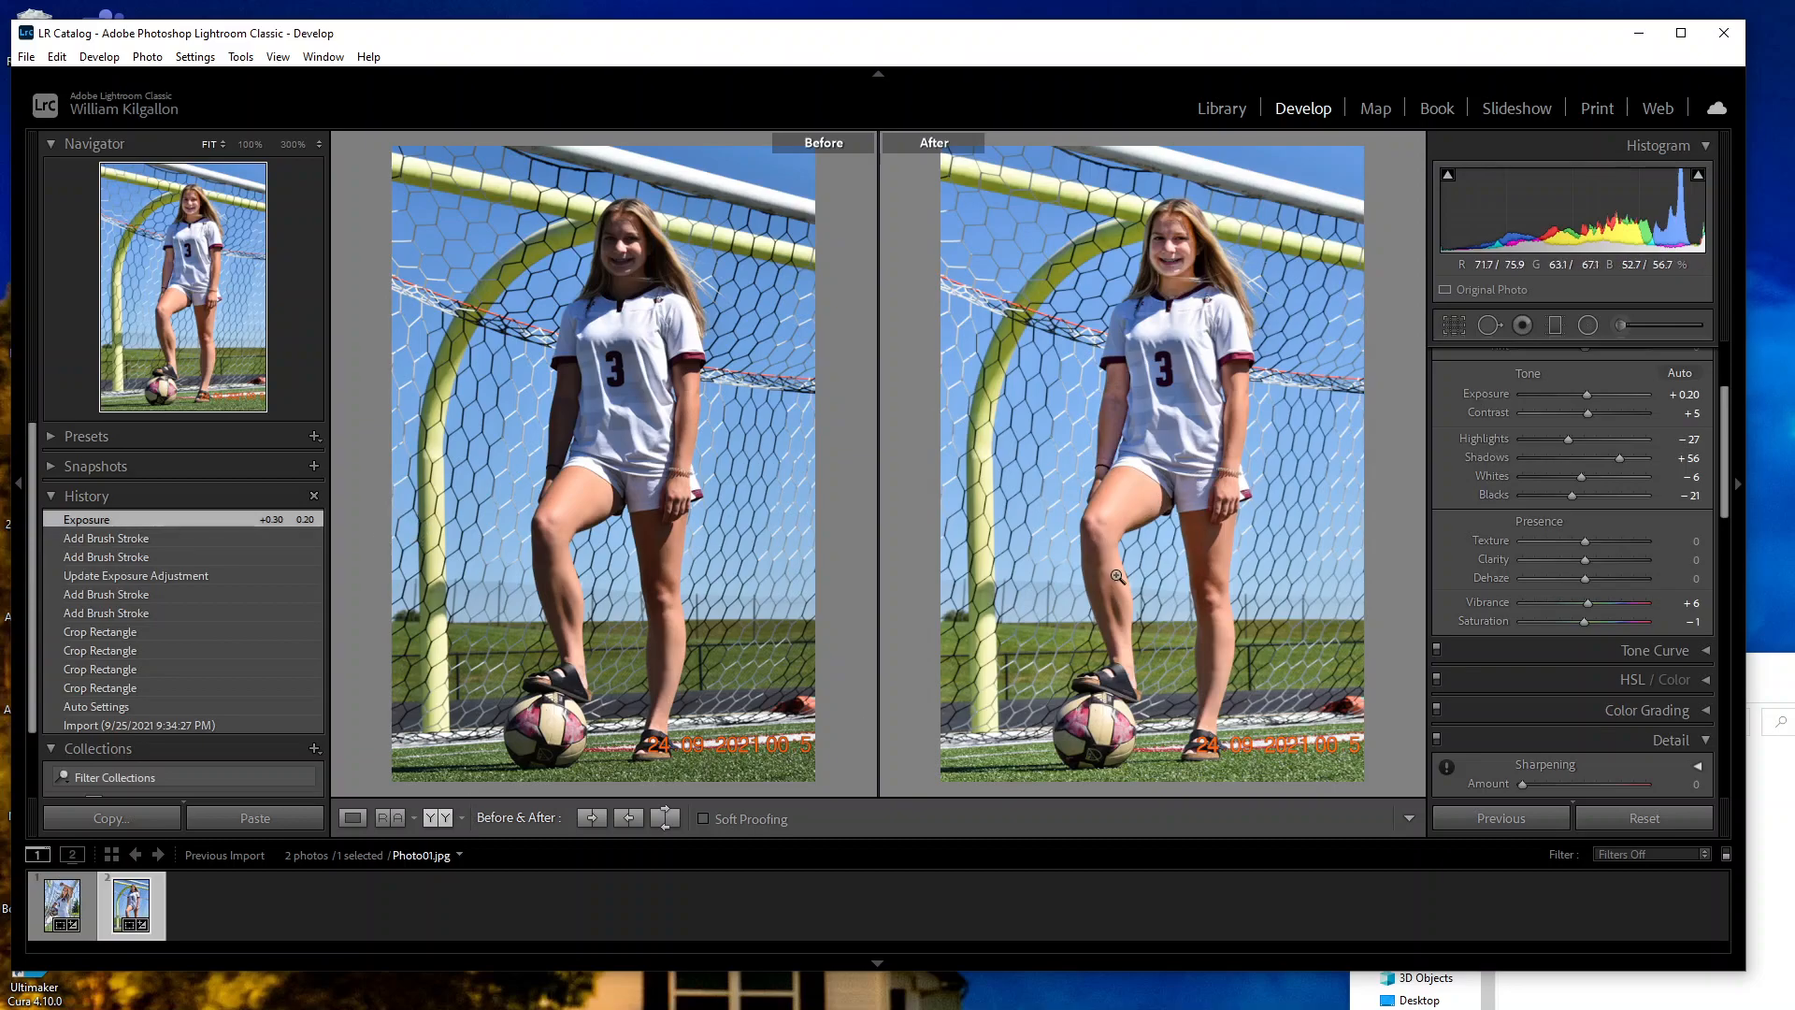
{"action": "left_click", "coordinate": [360, 816]}
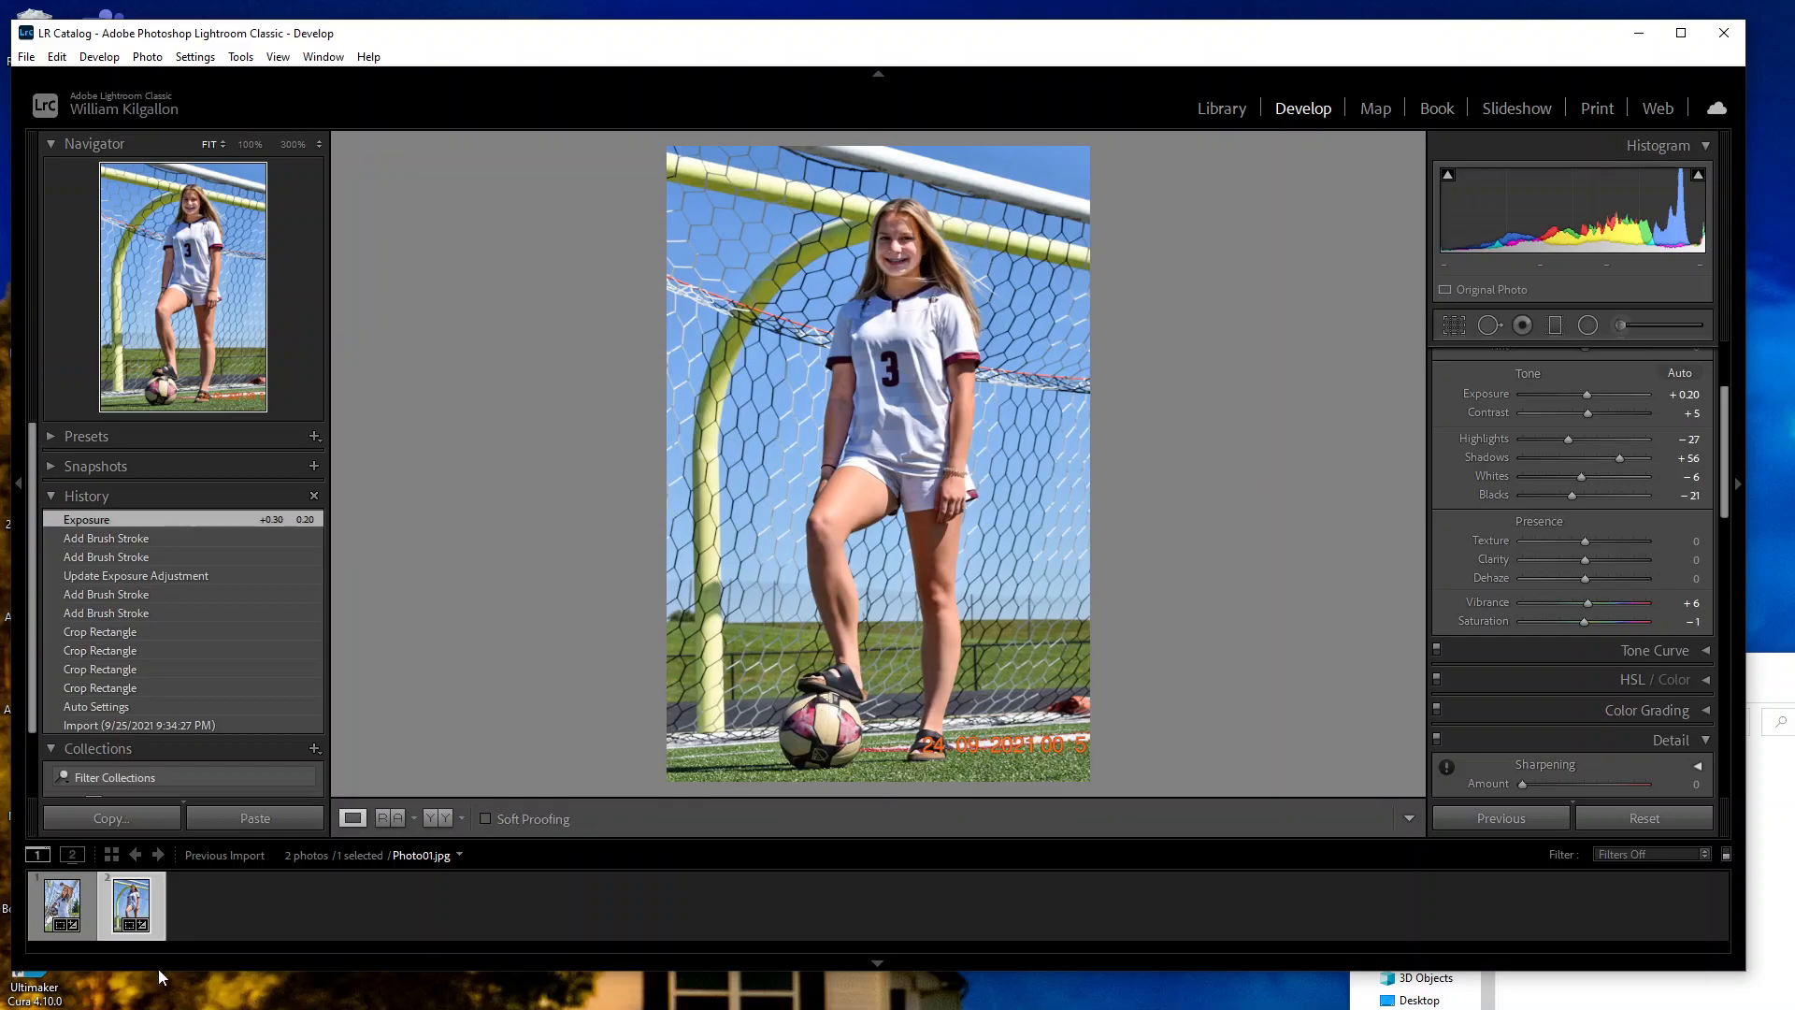
Step: Reset the exposure of Photo02.jpg's existing face brush adjustment to 0 and set its dehaze to 5
{"action": "left_click", "coordinate": [60, 902]}
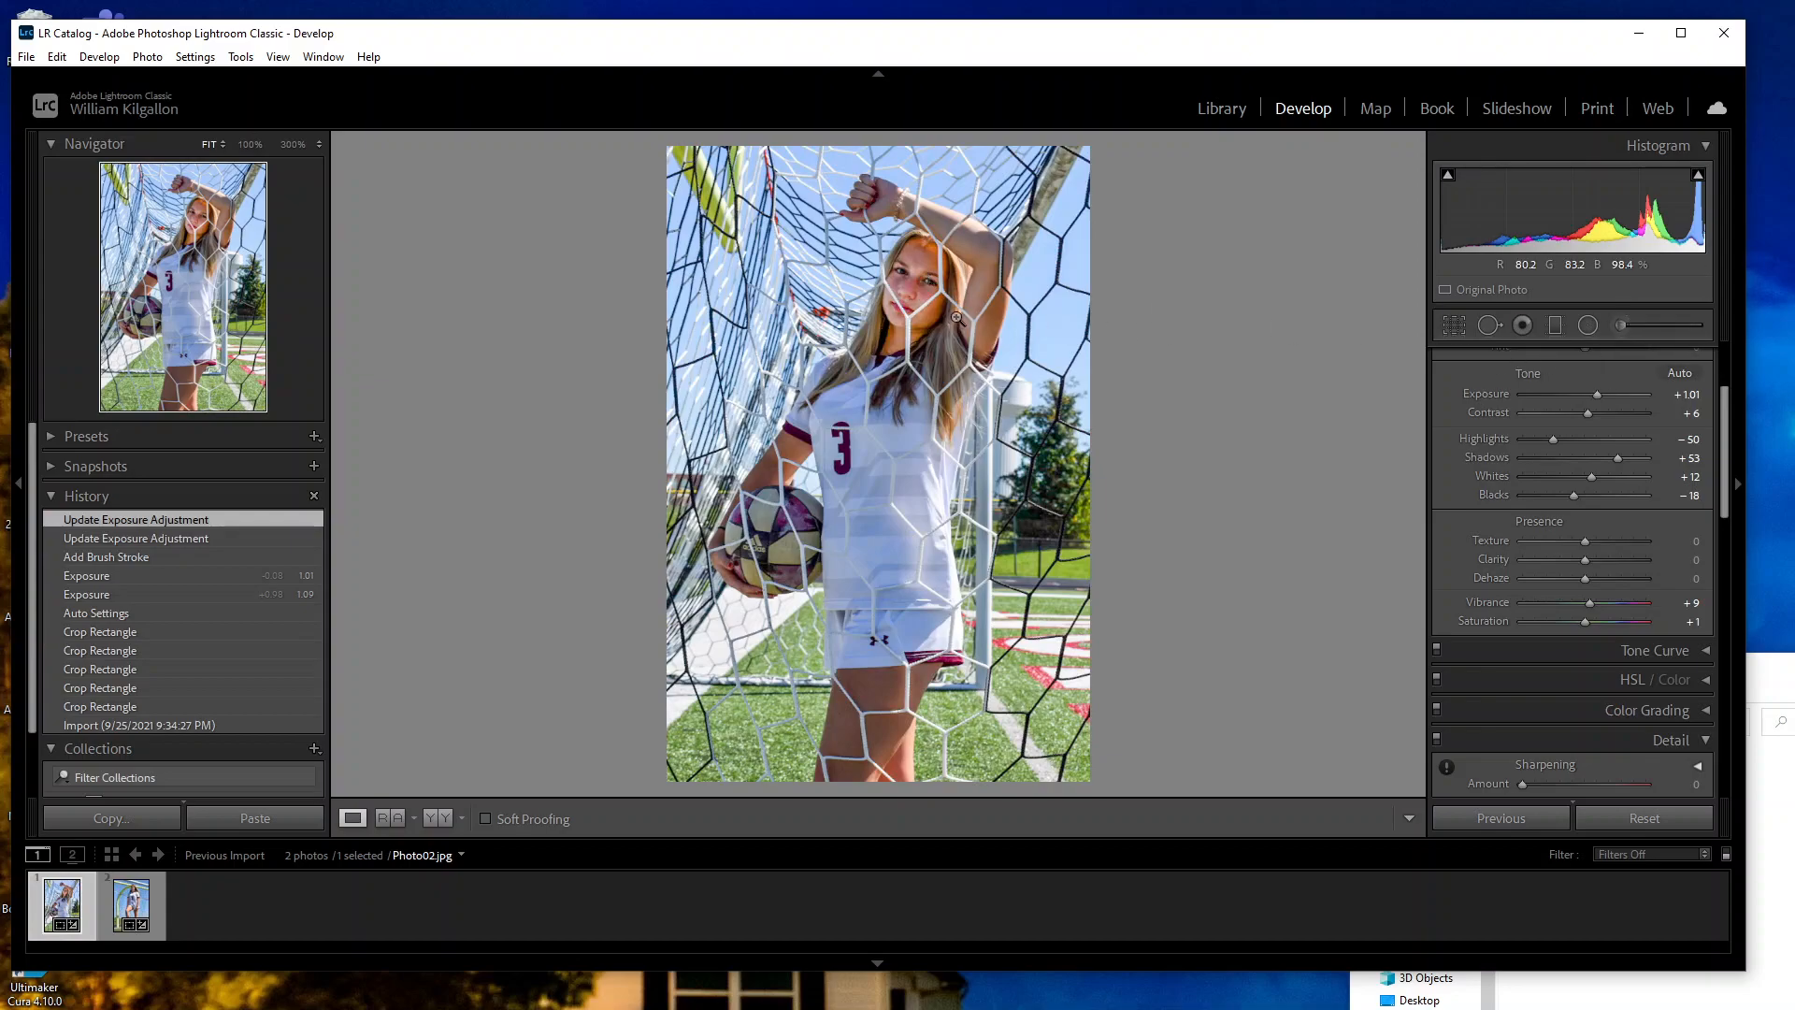
{"action": "left_click", "coordinate": [1624, 326]}
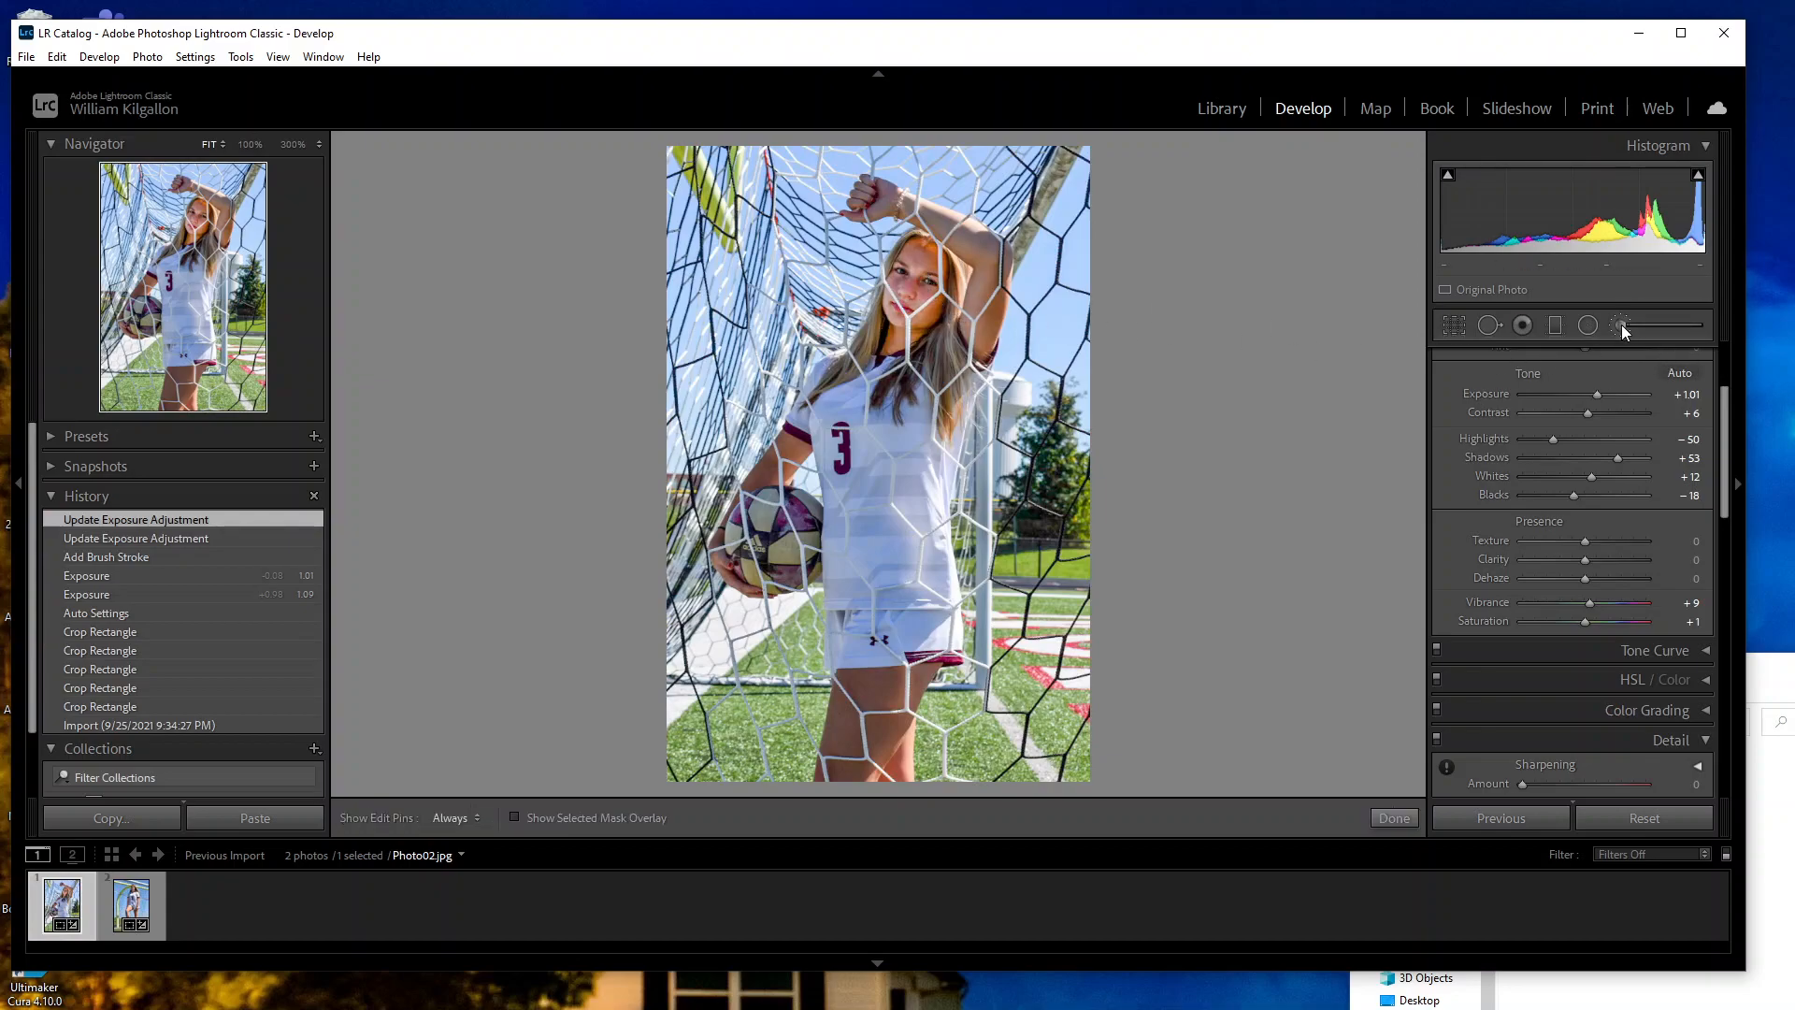
{"action": "left_click", "coordinate": [922, 252]}
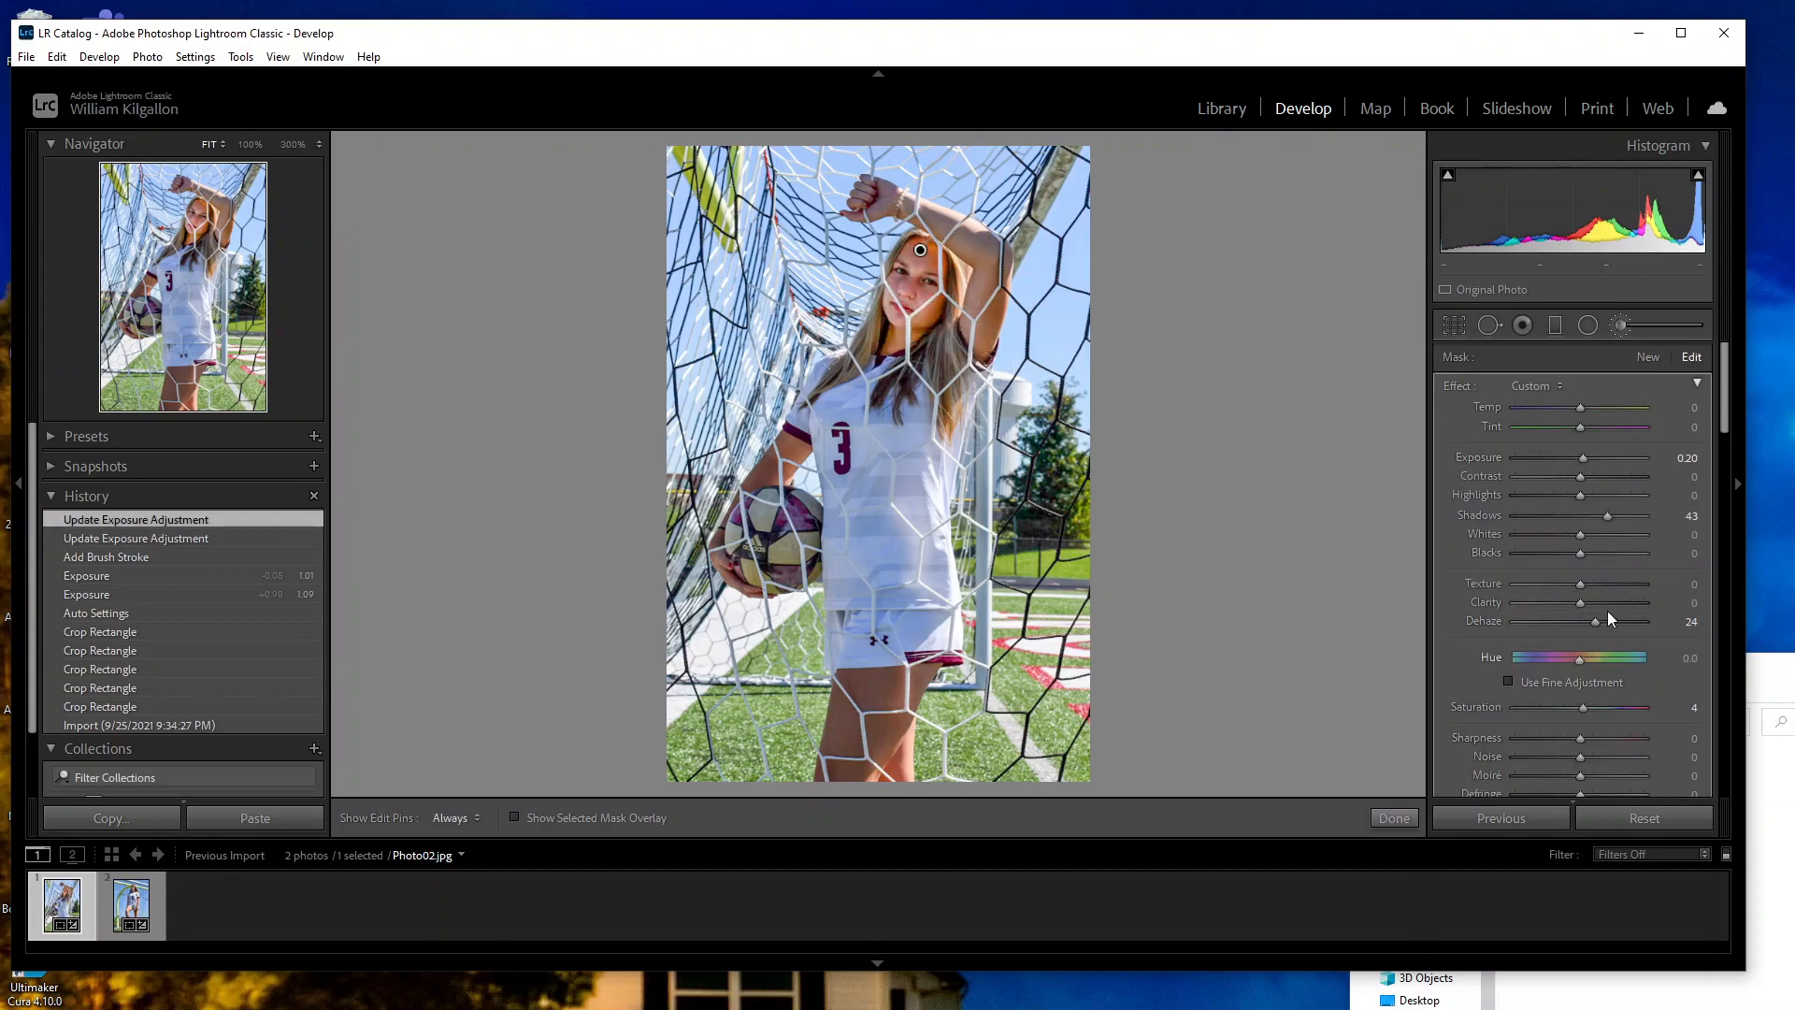
{"action": "double_click", "coordinate": [1583, 456]}
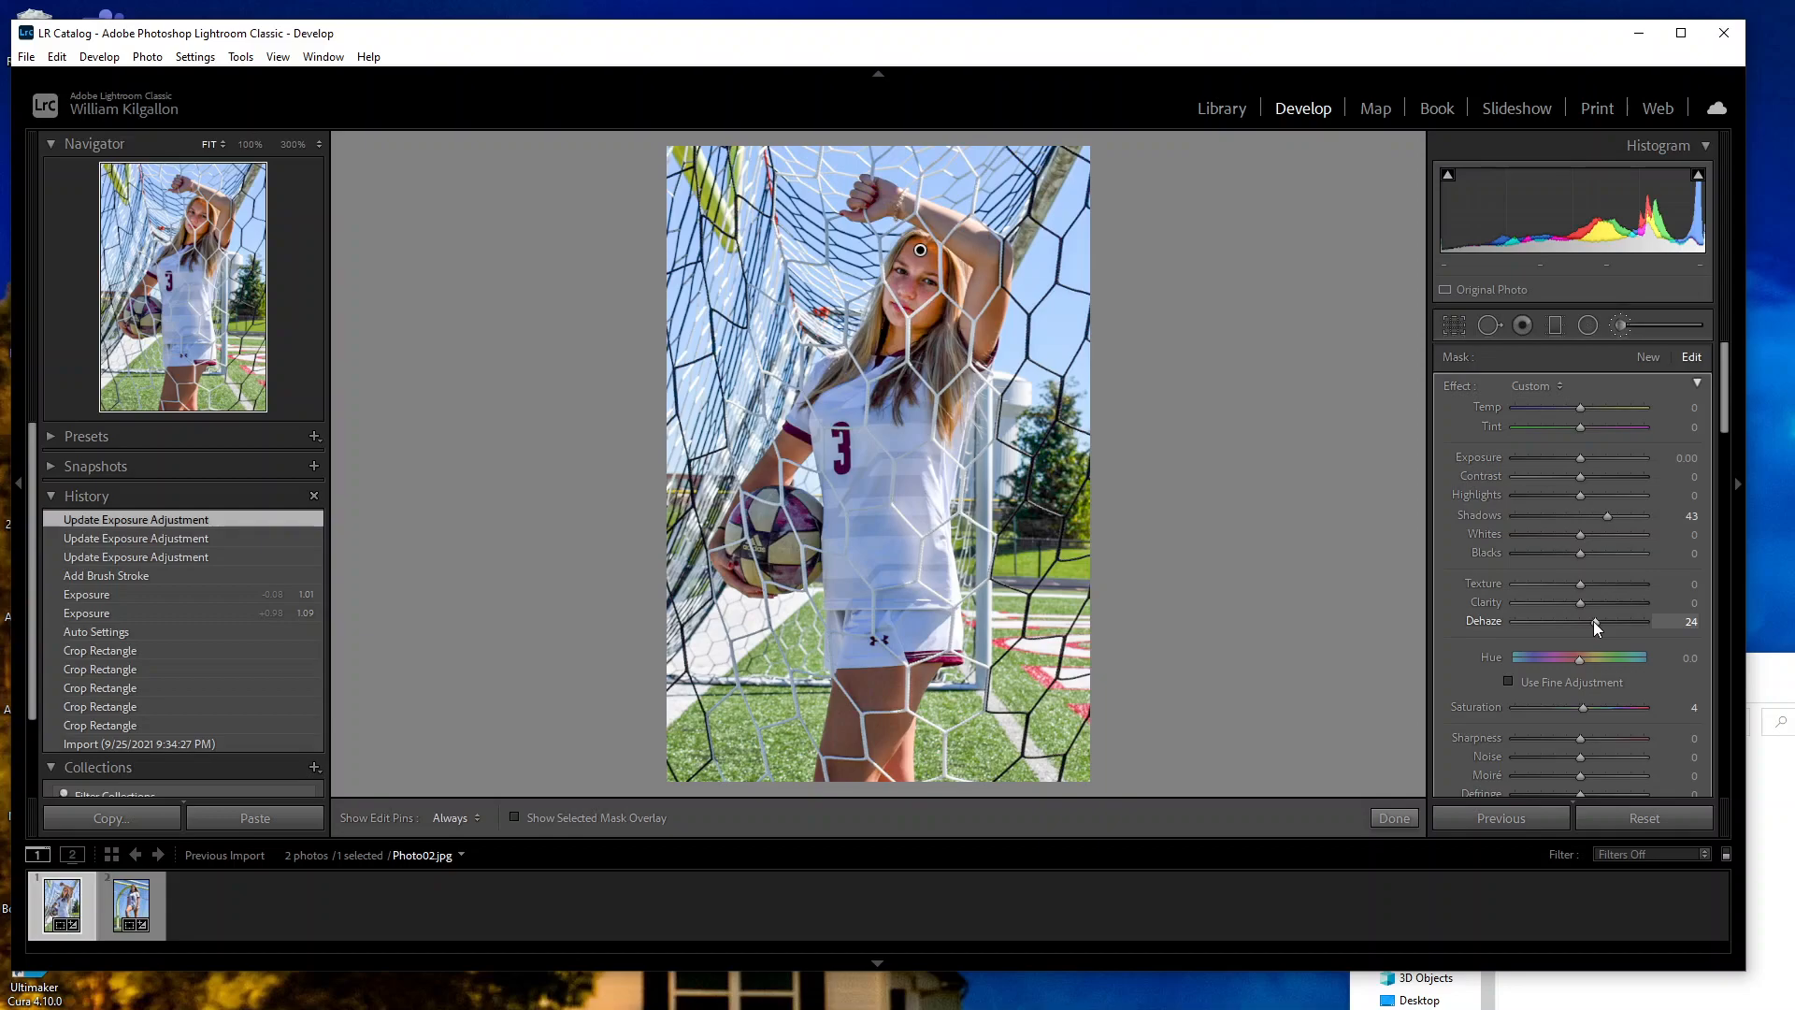
{"action": "left_click_drag", "start_coordinate": [1594, 621], "coordinate": [1593, 621]}
Step: Set the face brush adjustment's exposure to 0.10 in Photo02.jpg, finish the adjustment and check the face up close
{"action": "left_click", "coordinate": [1579, 457]}
{"action": "key", "text": "Up"}
{"action": "key", "text": "Up"}
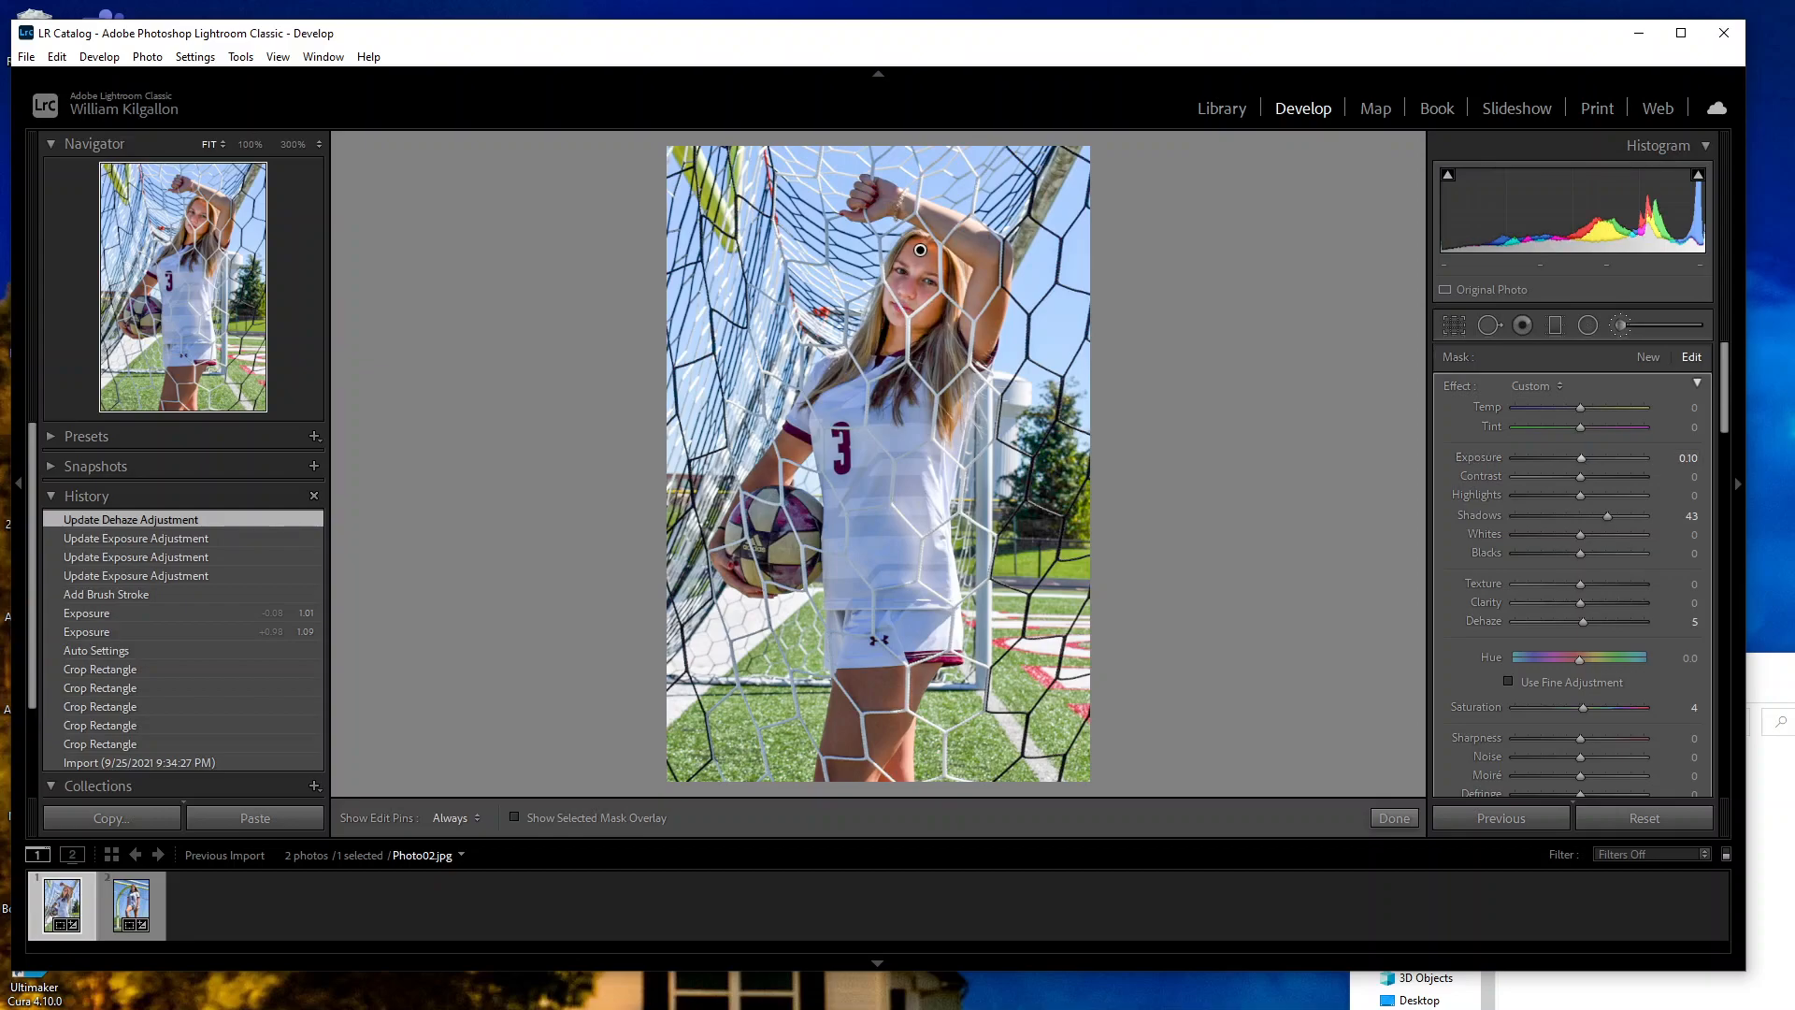
{"action": "left_click", "coordinate": [1392, 818]}
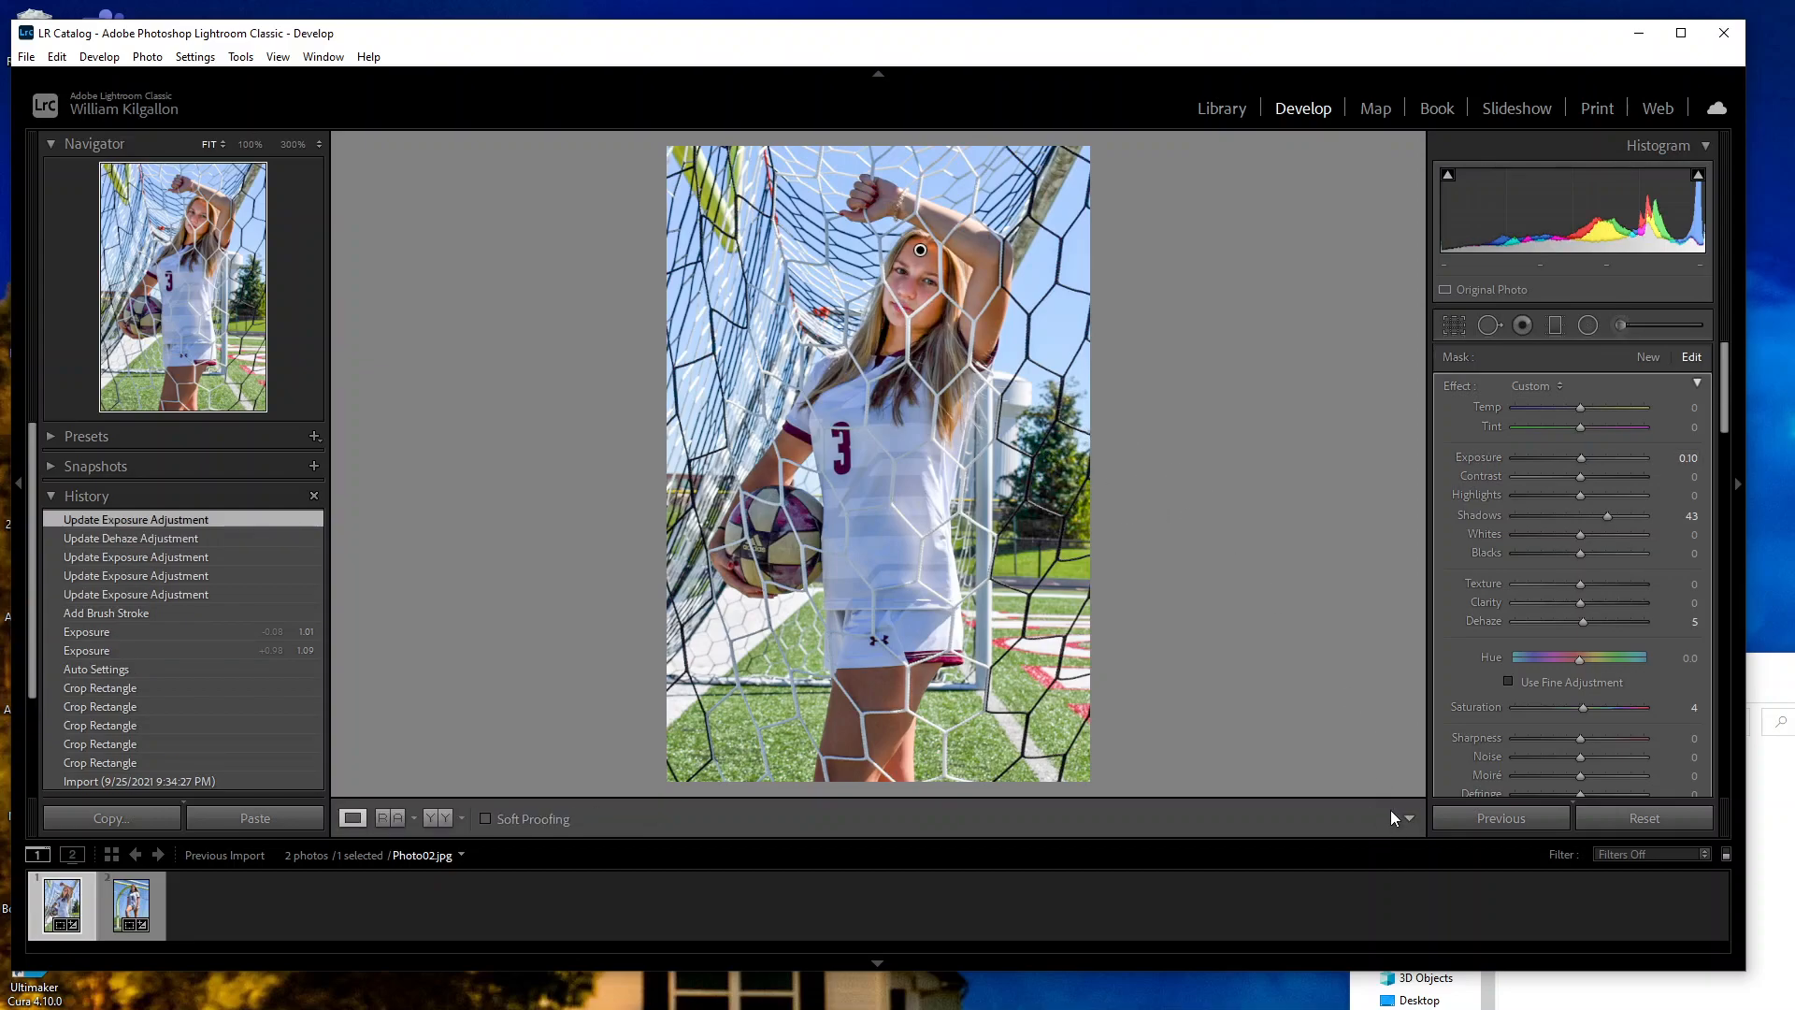
{"action": "left_click", "coordinate": [914, 301]}
{"action": "left_click", "coordinate": [916, 303]}
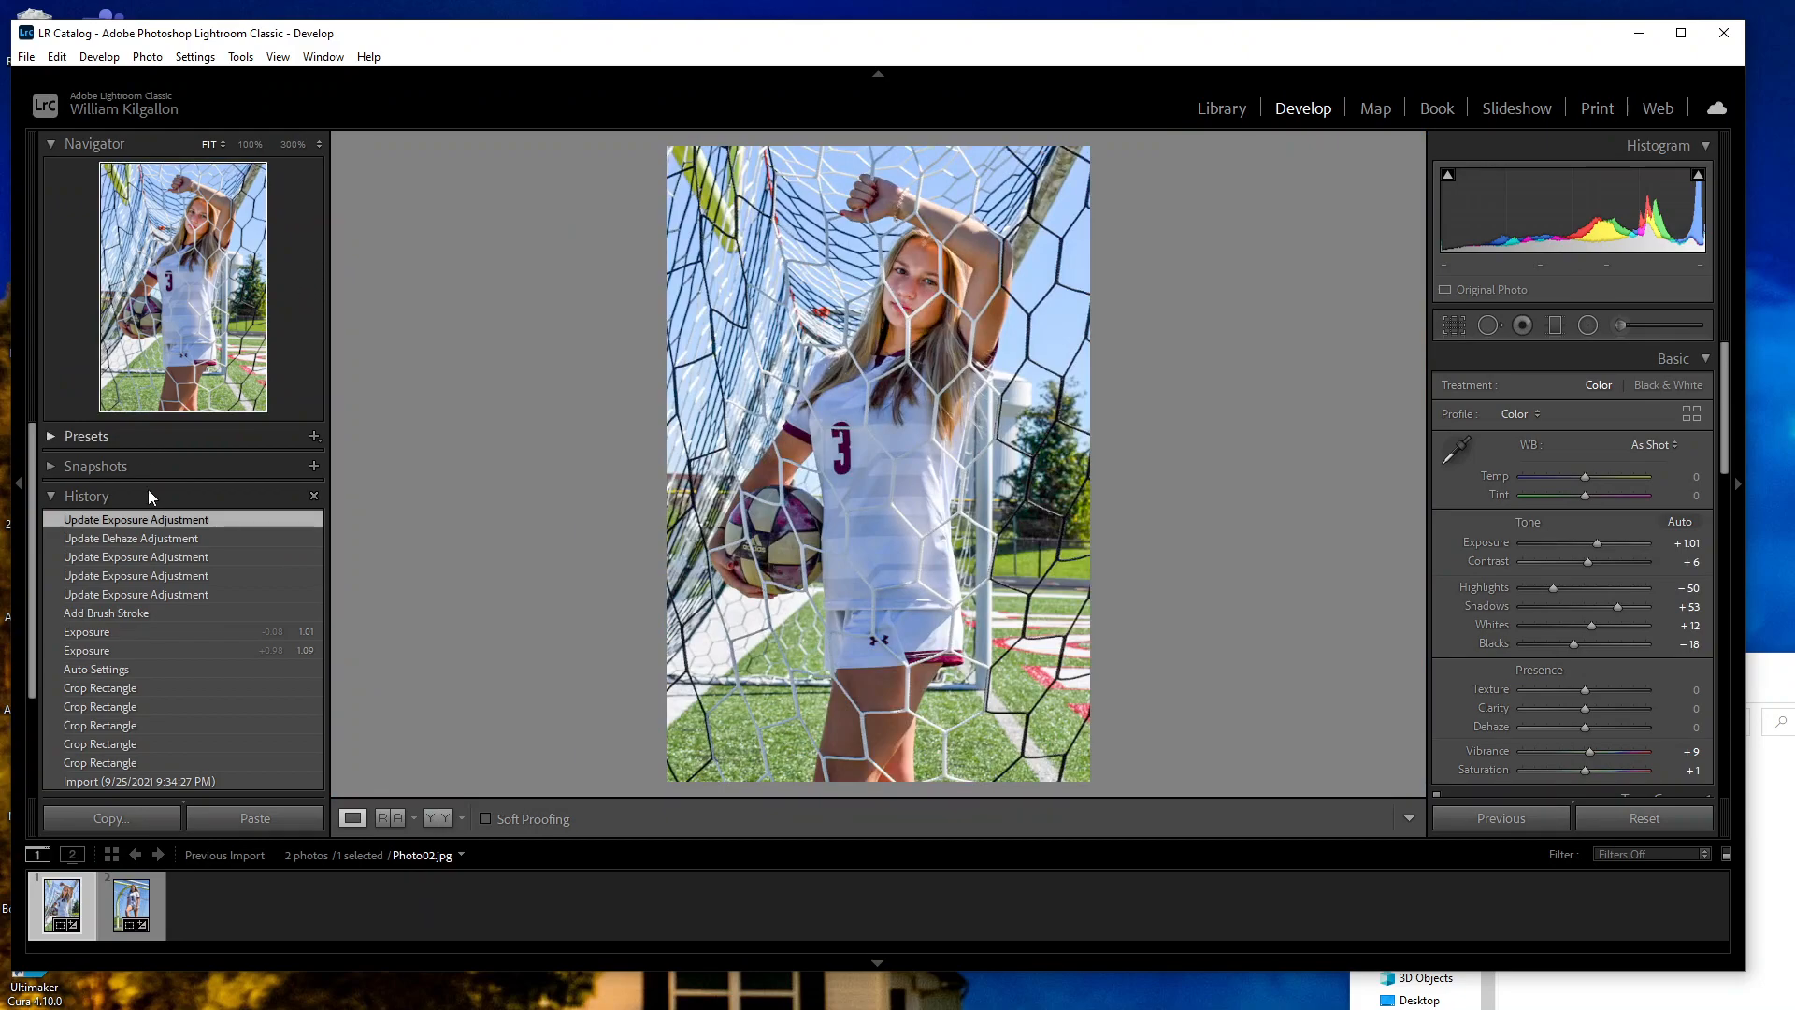
Step: Compare the before and after versions of Photo02.jpg and Photo01.jpg up to 300% zoom, and return to the fitted single-photo view
{"action": "left_click", "coordinate": [162, 882]}
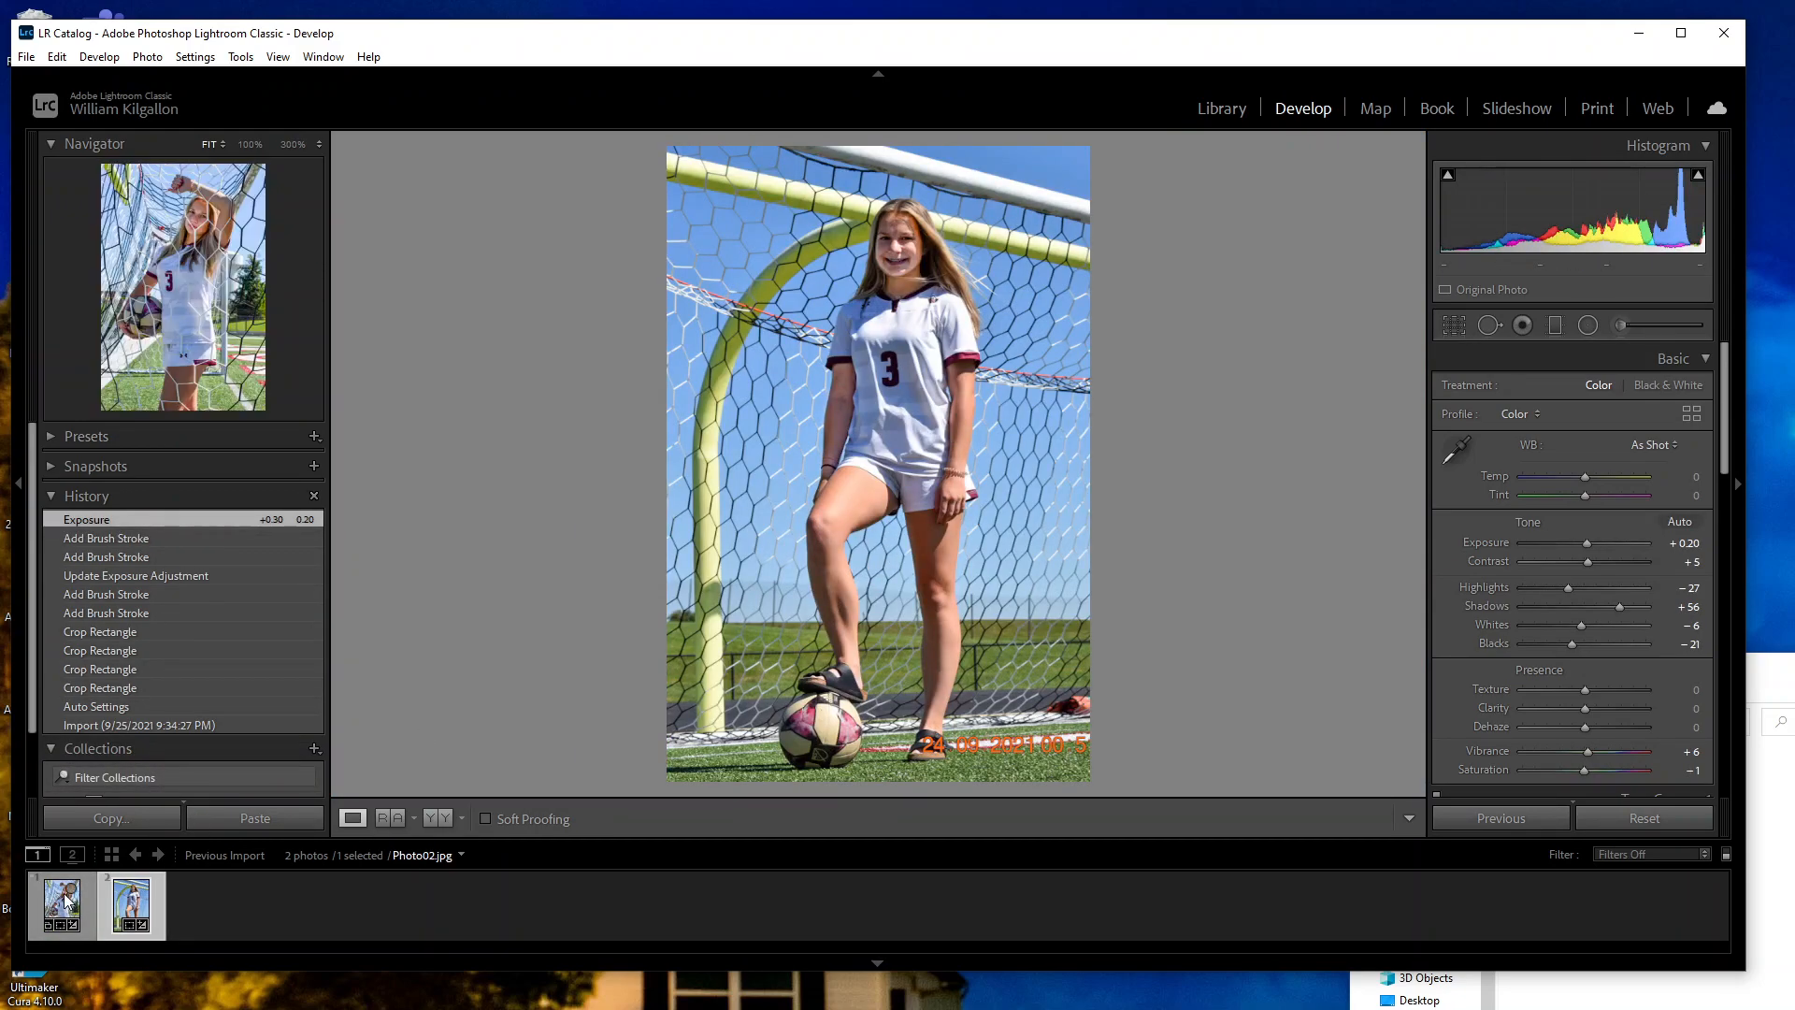
{"action": "key", "text": "Left"}
{"action": "left_click", "coordinate": [442, 820]}
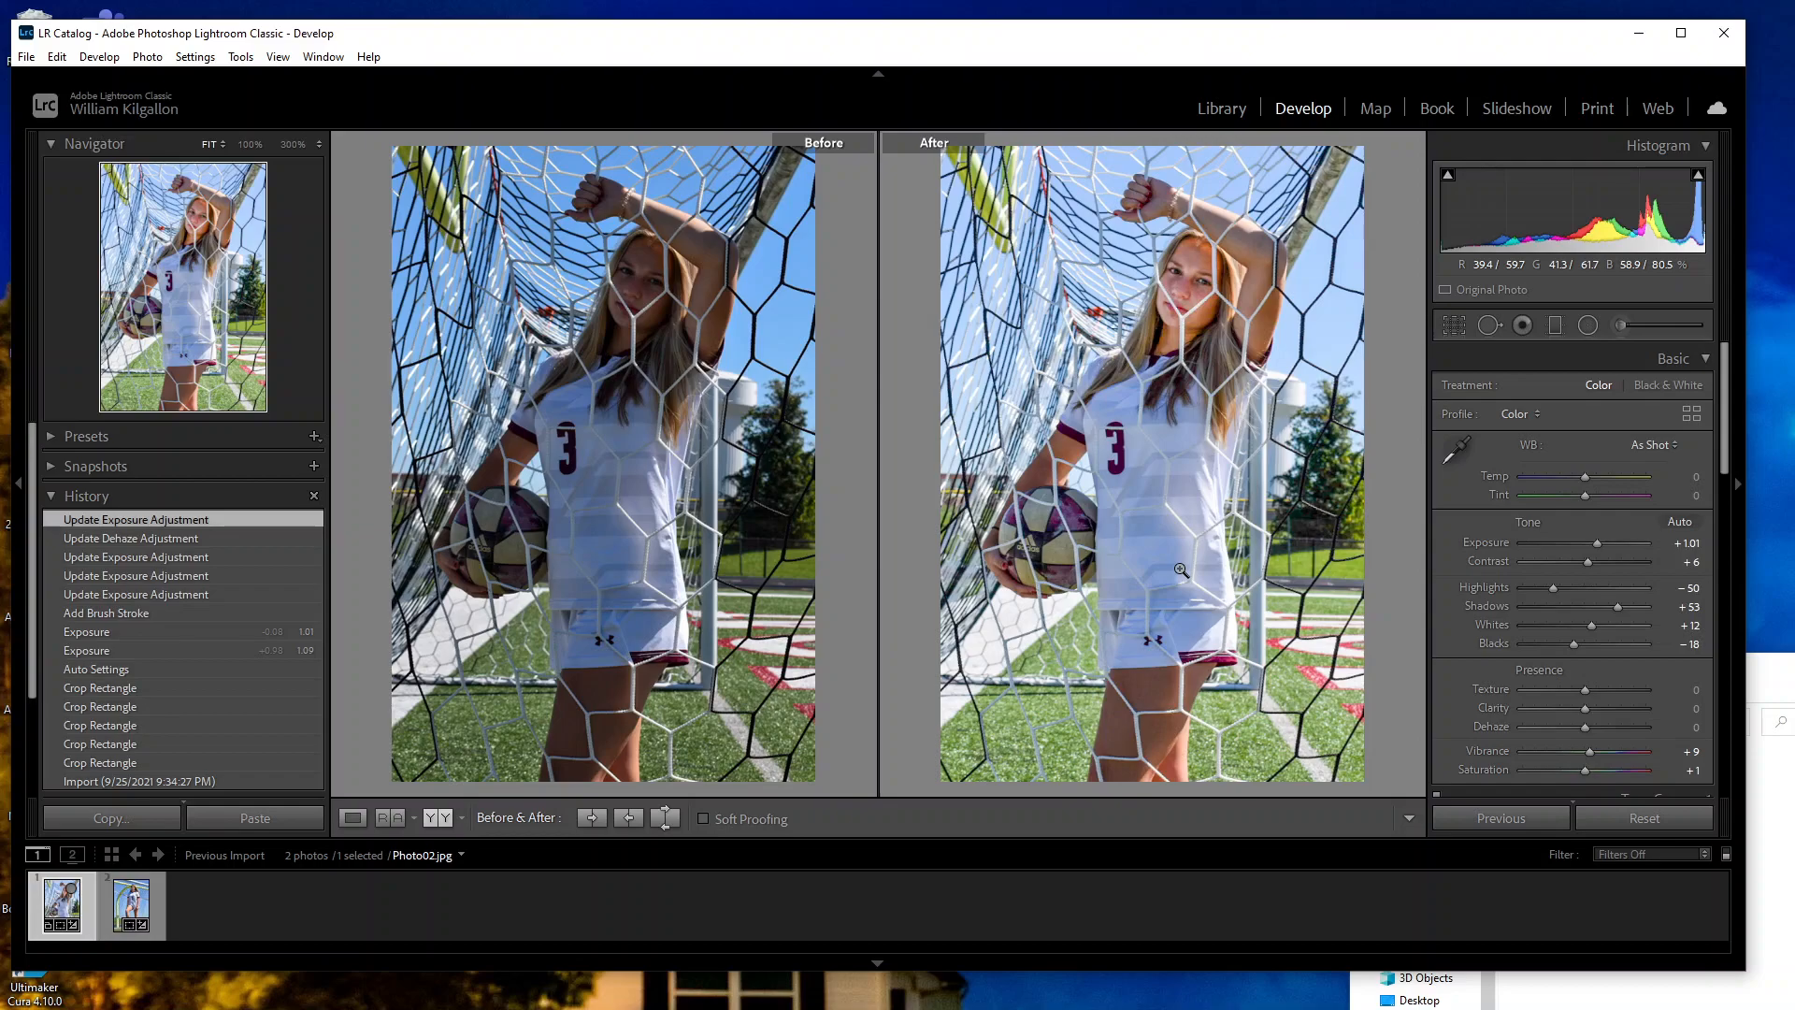
{"action": "left_click", "coordinate": [292, 144]}
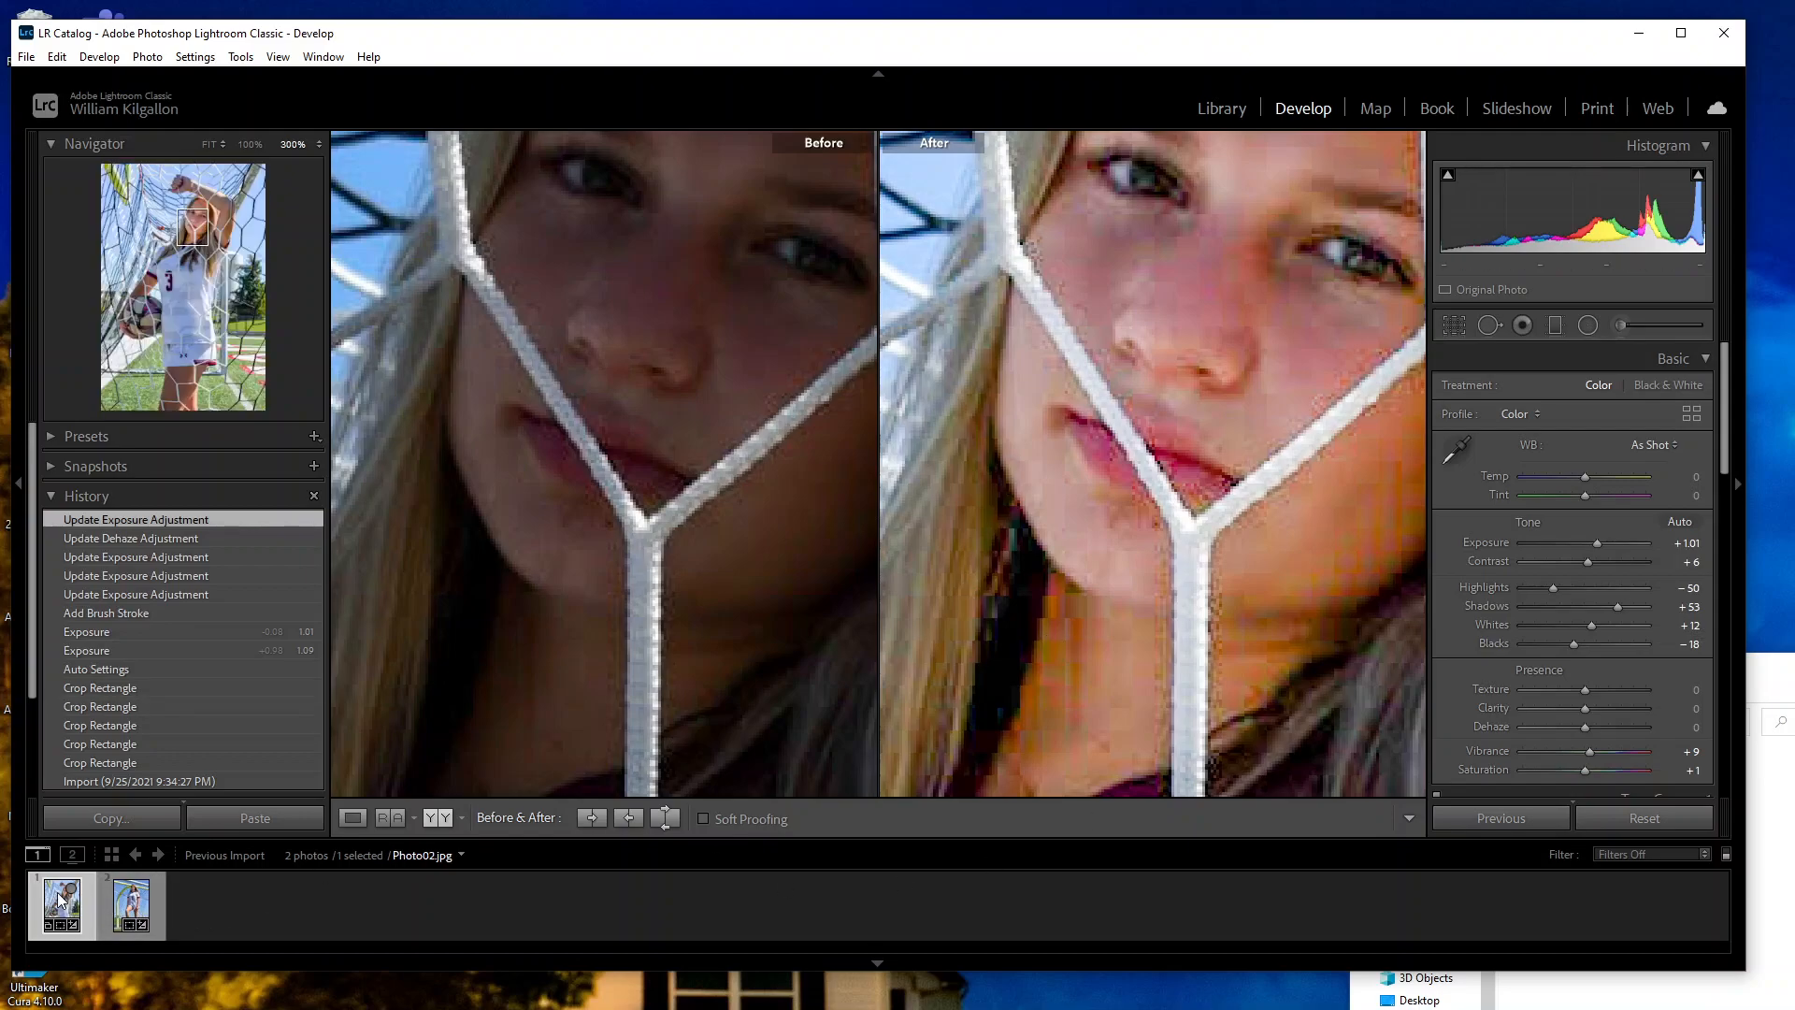
{"action": "left_click", "coordinate": [139, 903]}
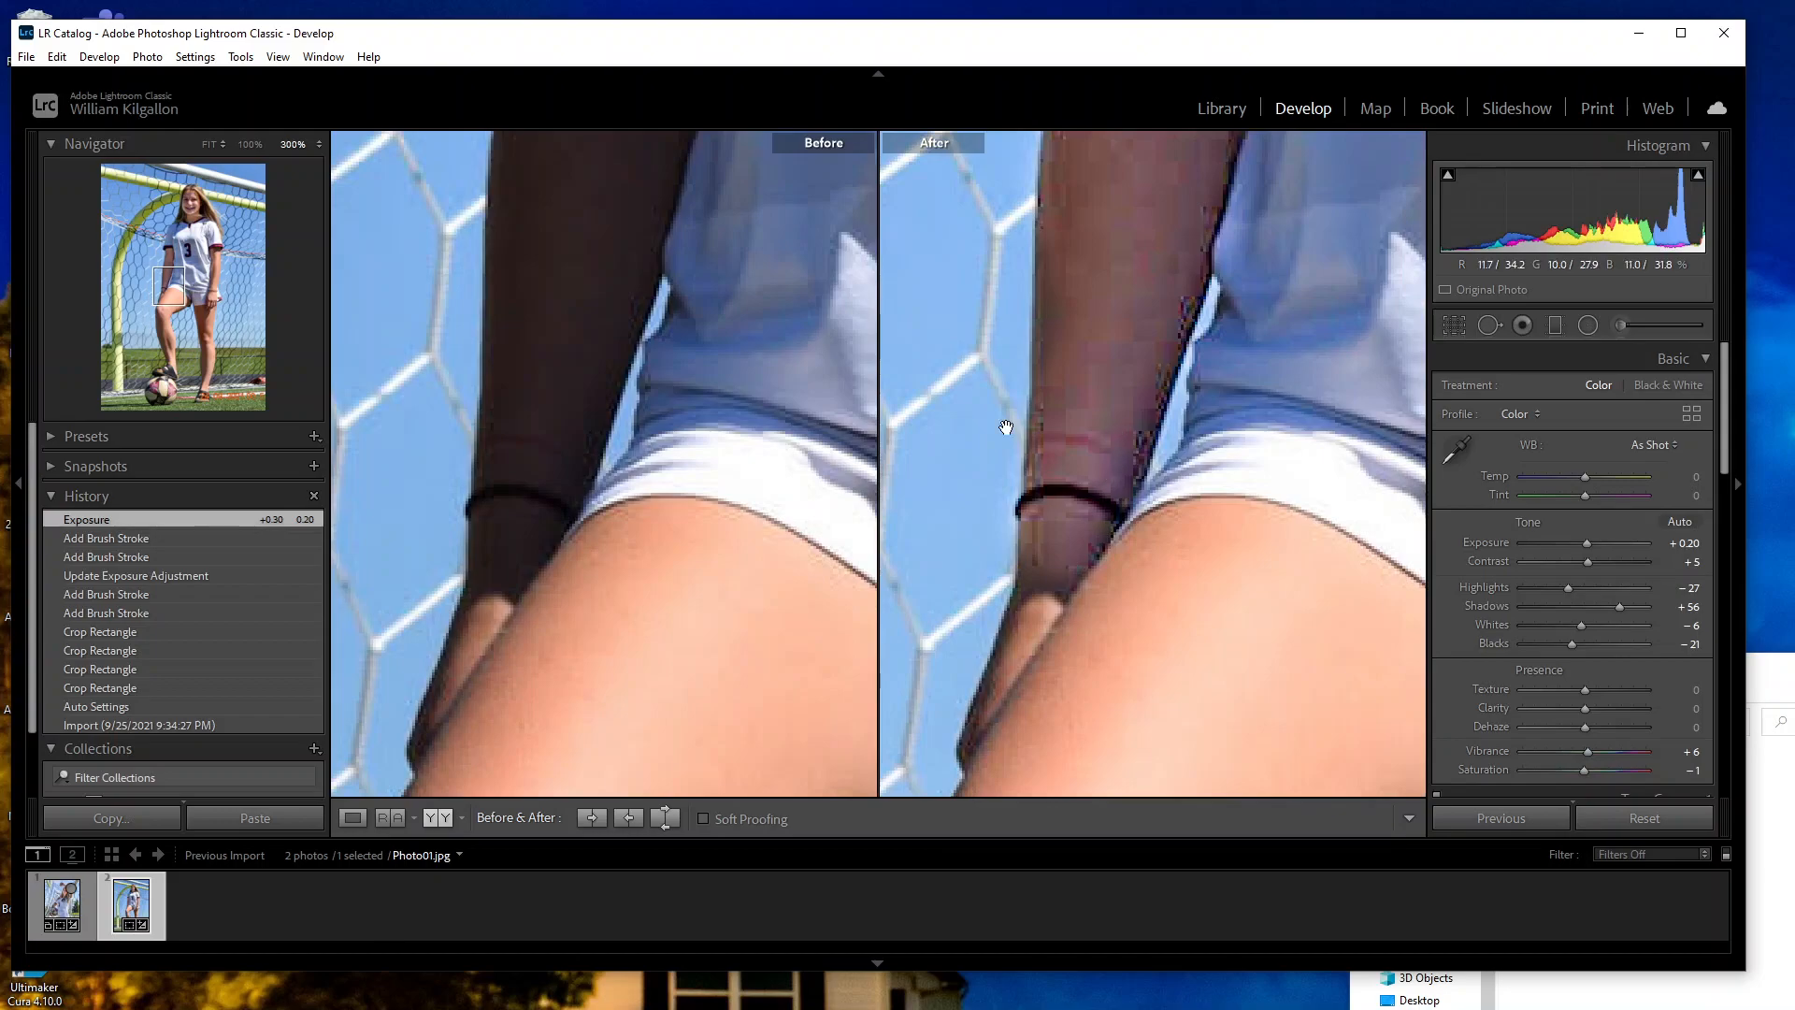
{"action": "left_click", "coordinate": [357, 820]}
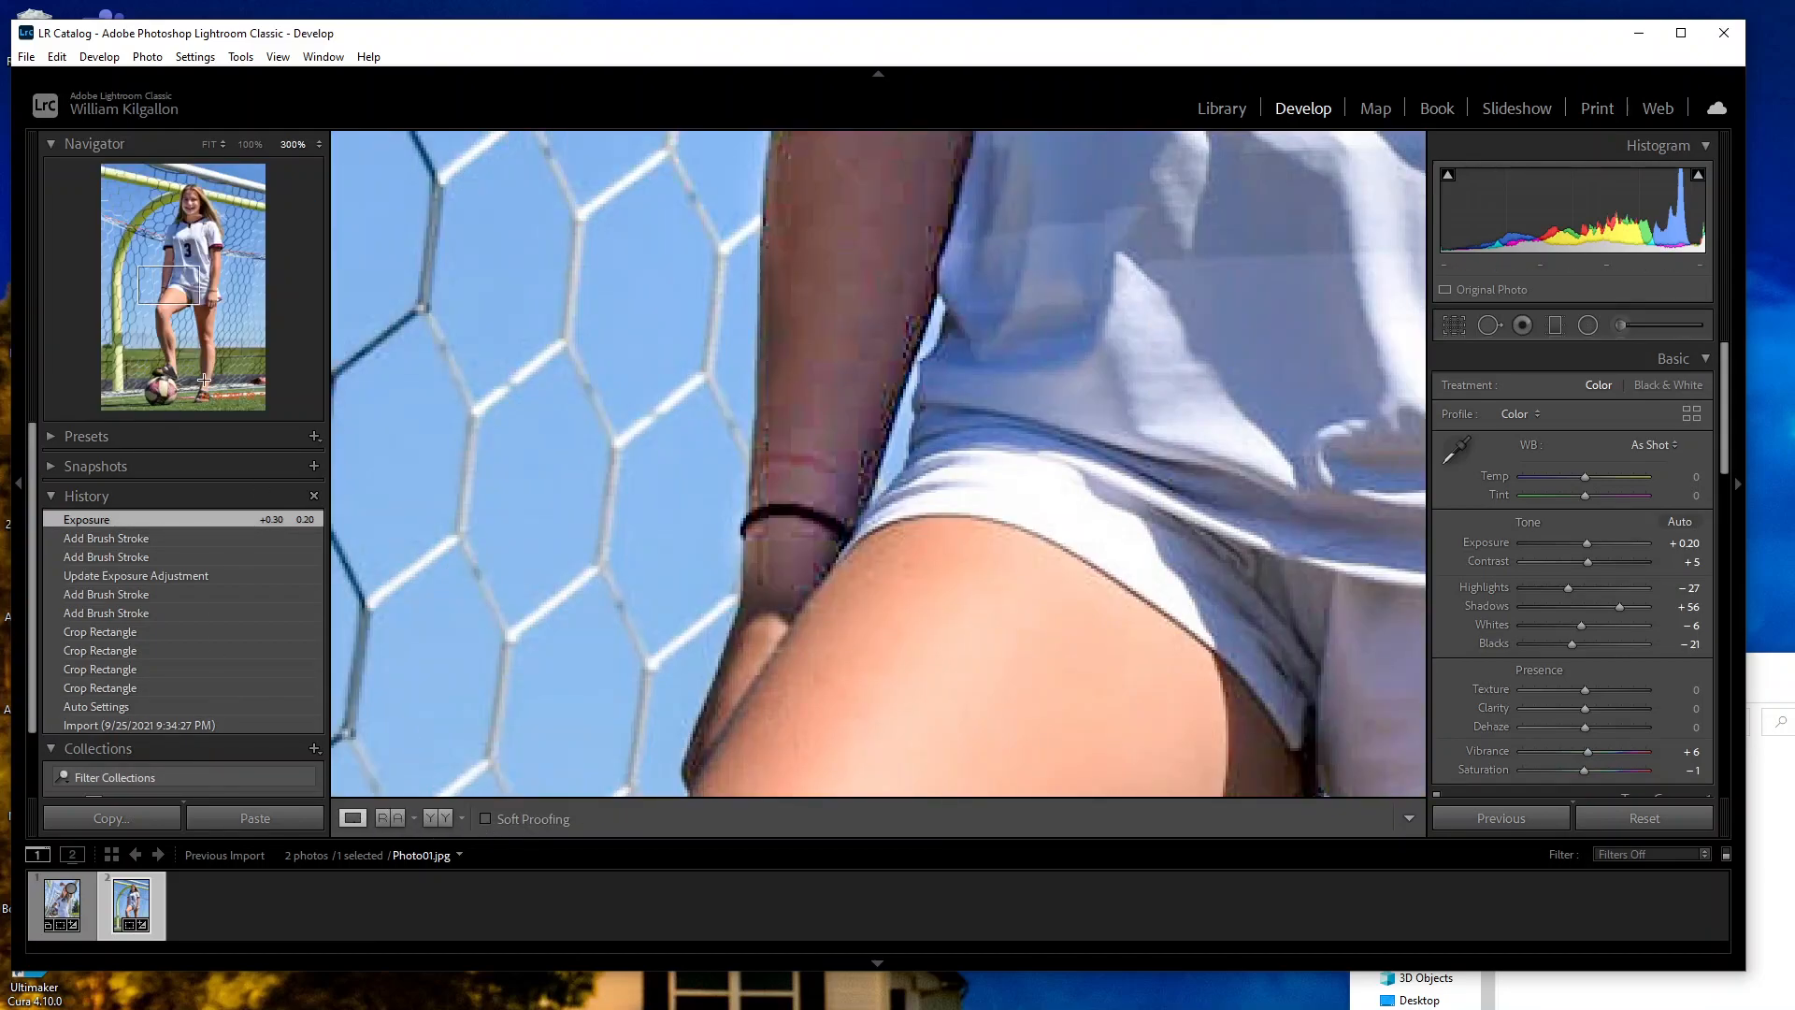
{"action": "left_click", "coordinate": [213, 152]}
{"action": "left_click", "coordinate": [213, 150]}
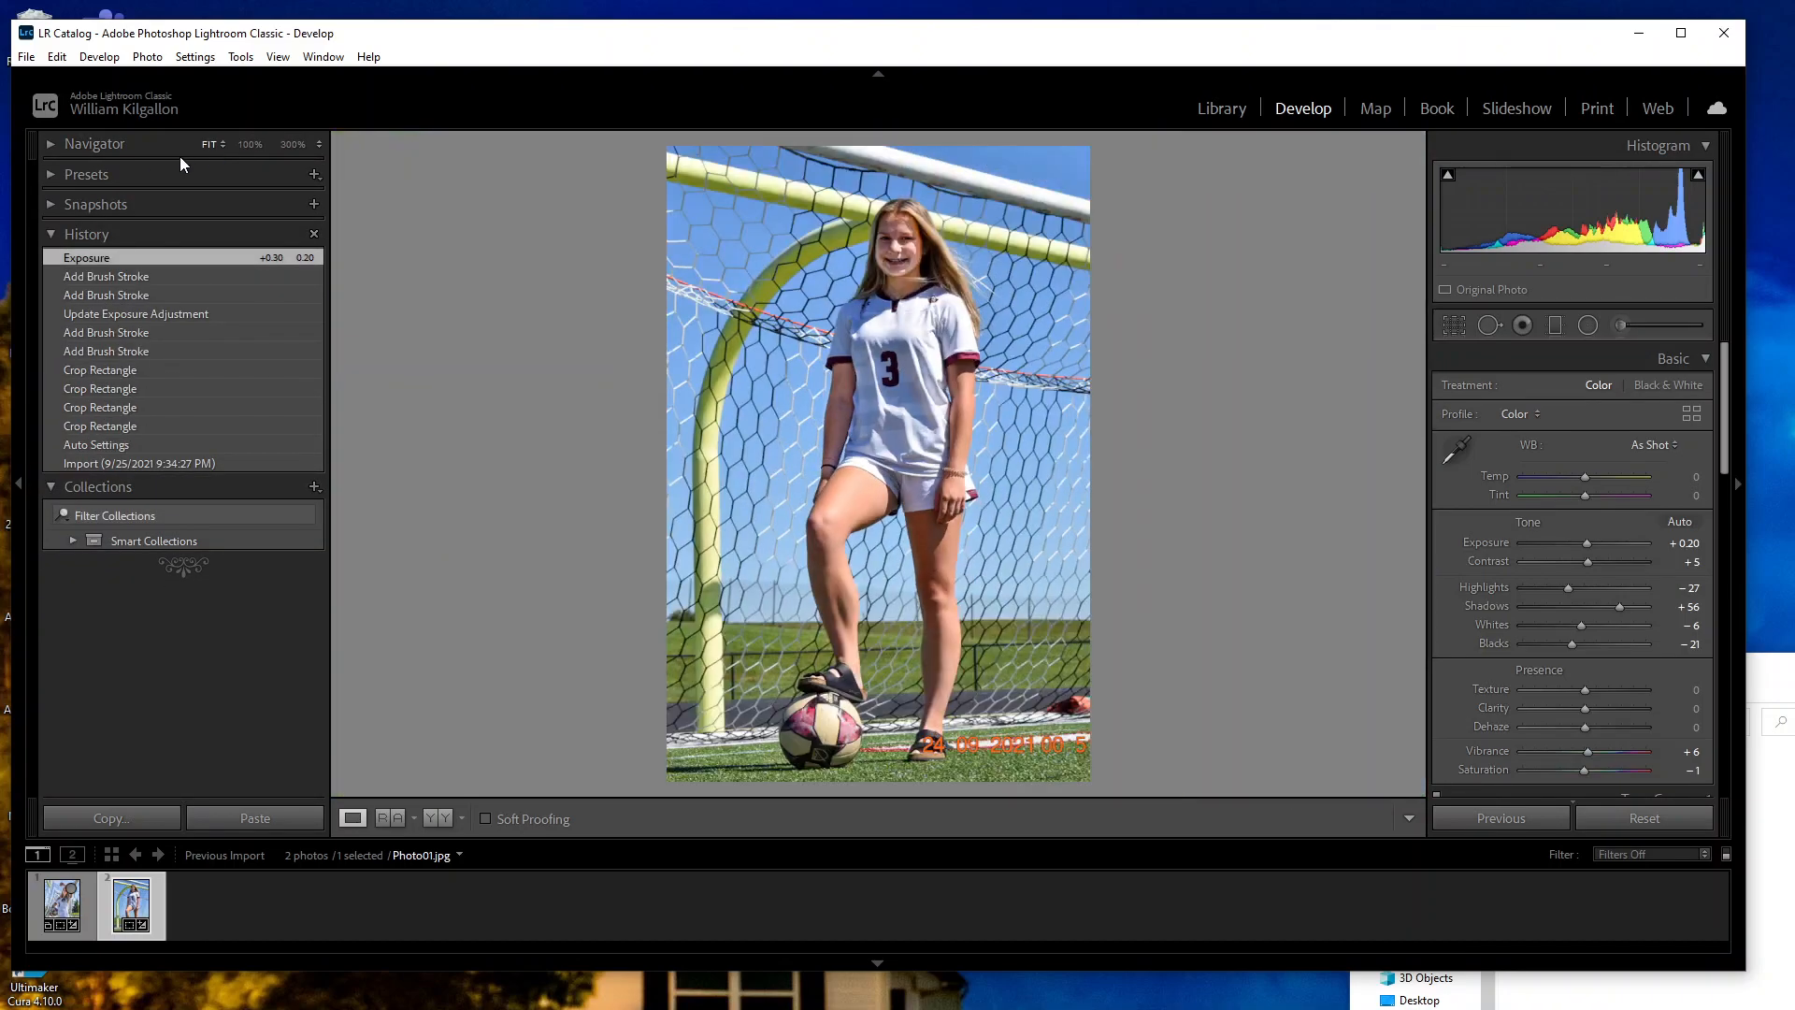
{"action": "left_click", "coordinate": [49, 148]}
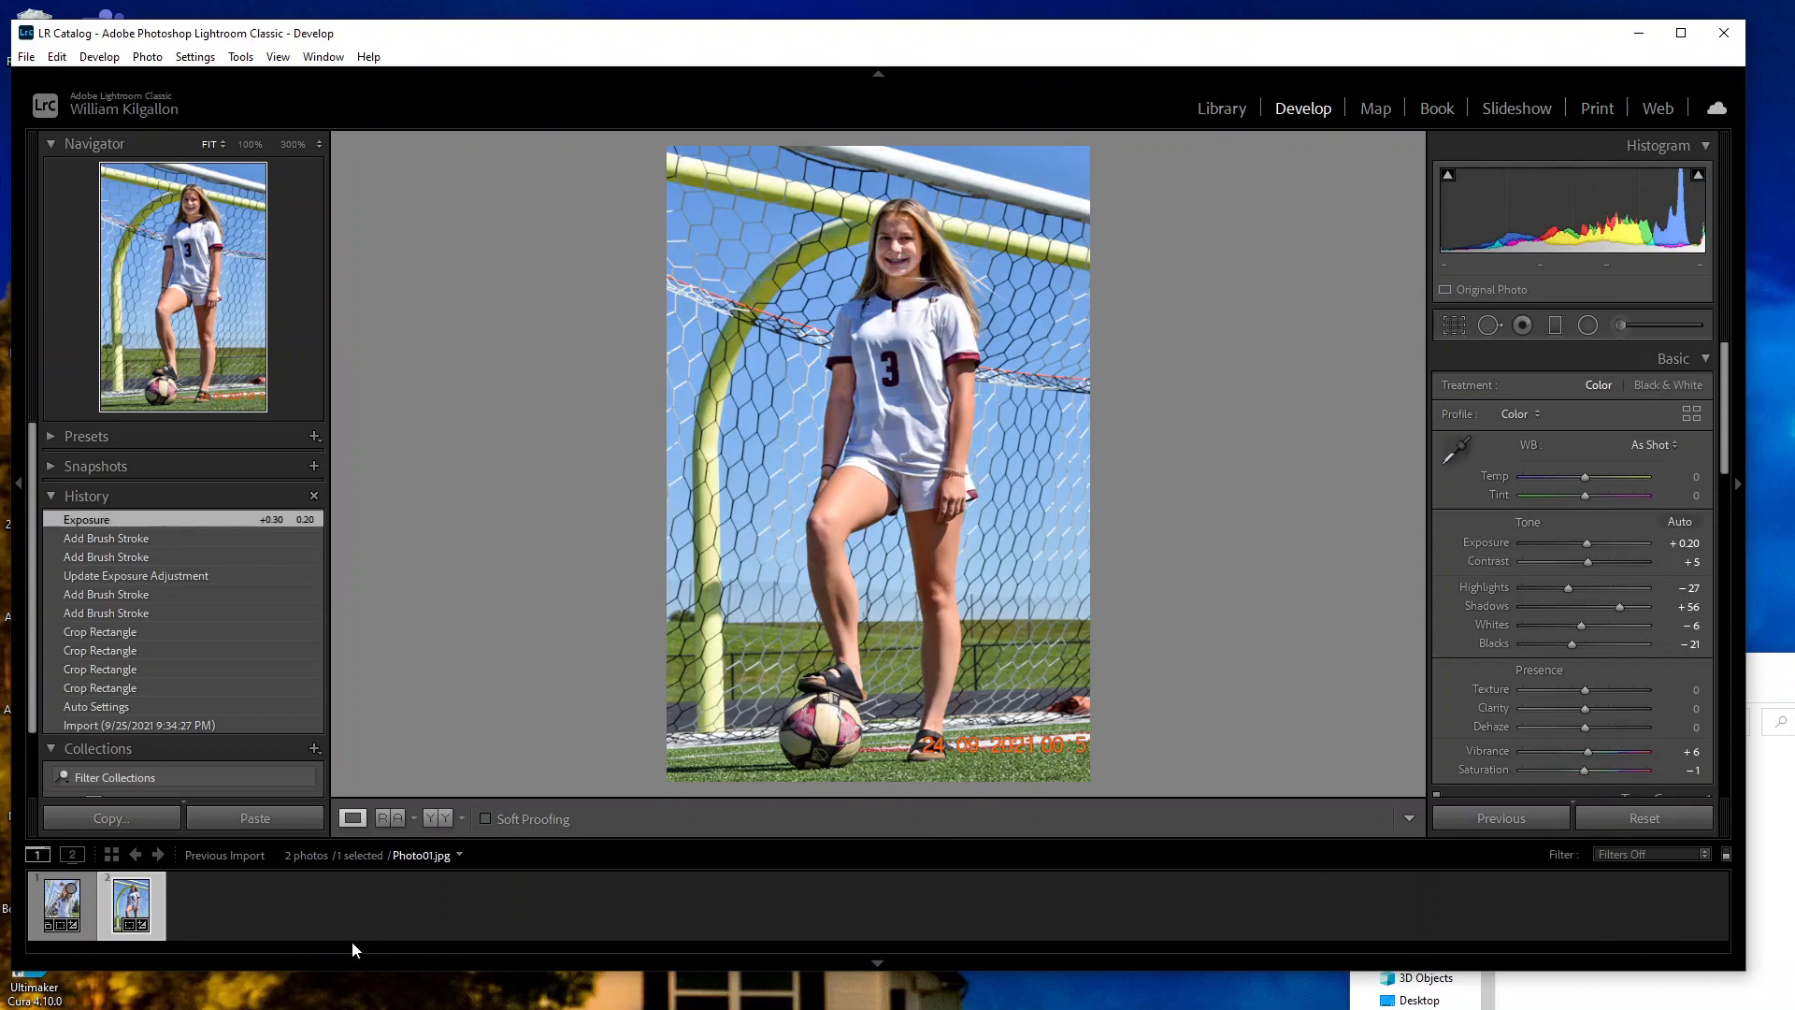
Step: Select Photo01.jpg and Photo02.jpg together and open the export settings for both
{"action": "left_click", "coordinate": [122, 919]}
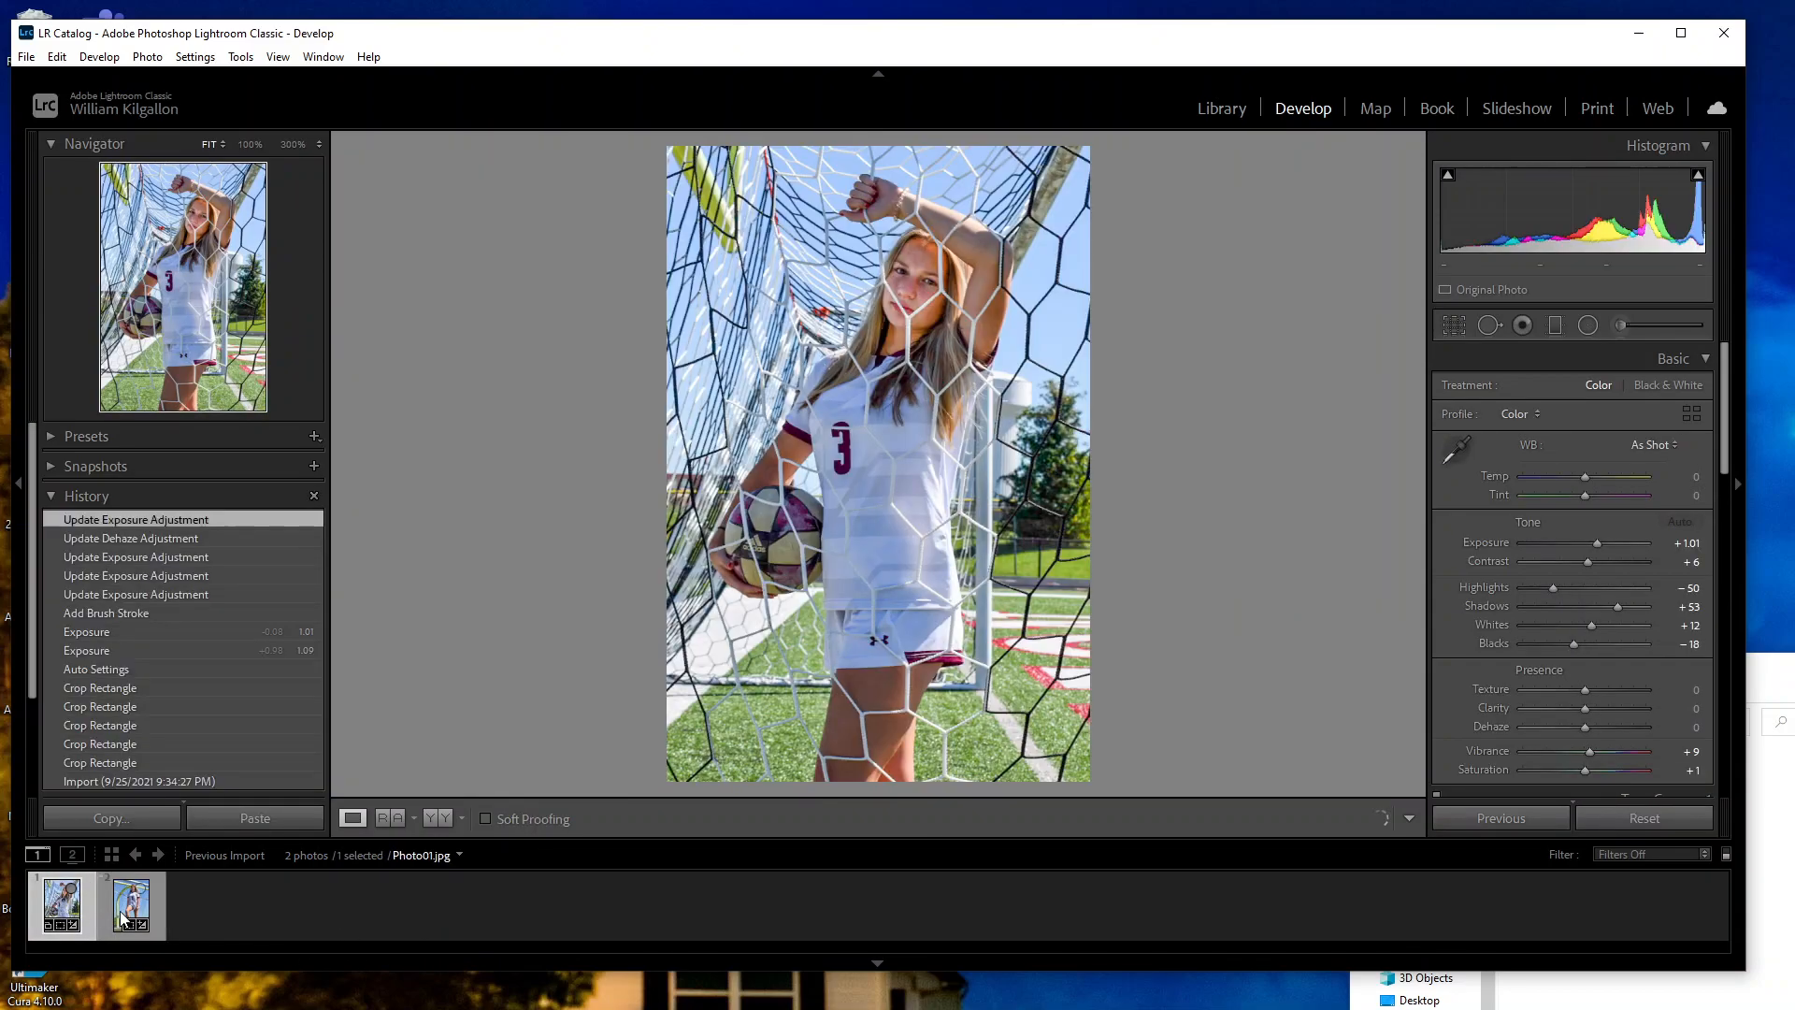
{"action": "left_click", "coordinate": [133, 903], "text": "ctrl"}
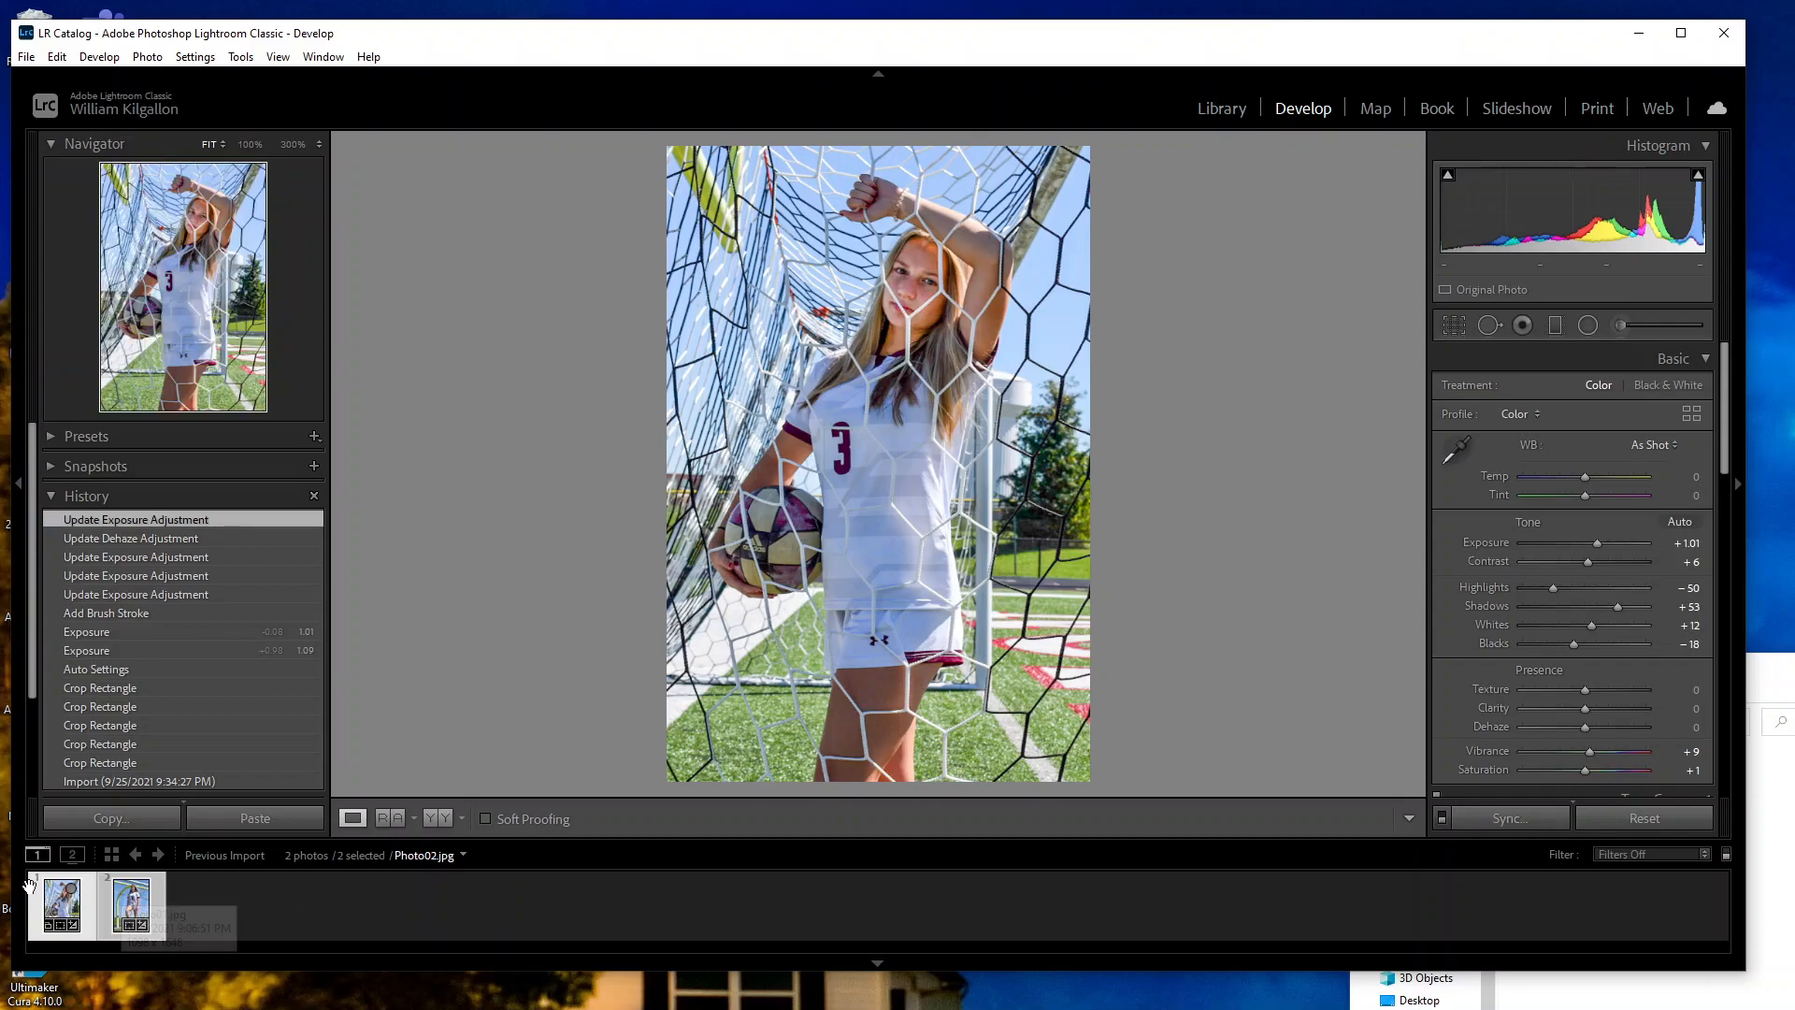
{"action": "right_click", "coordinate": [131, 904]}
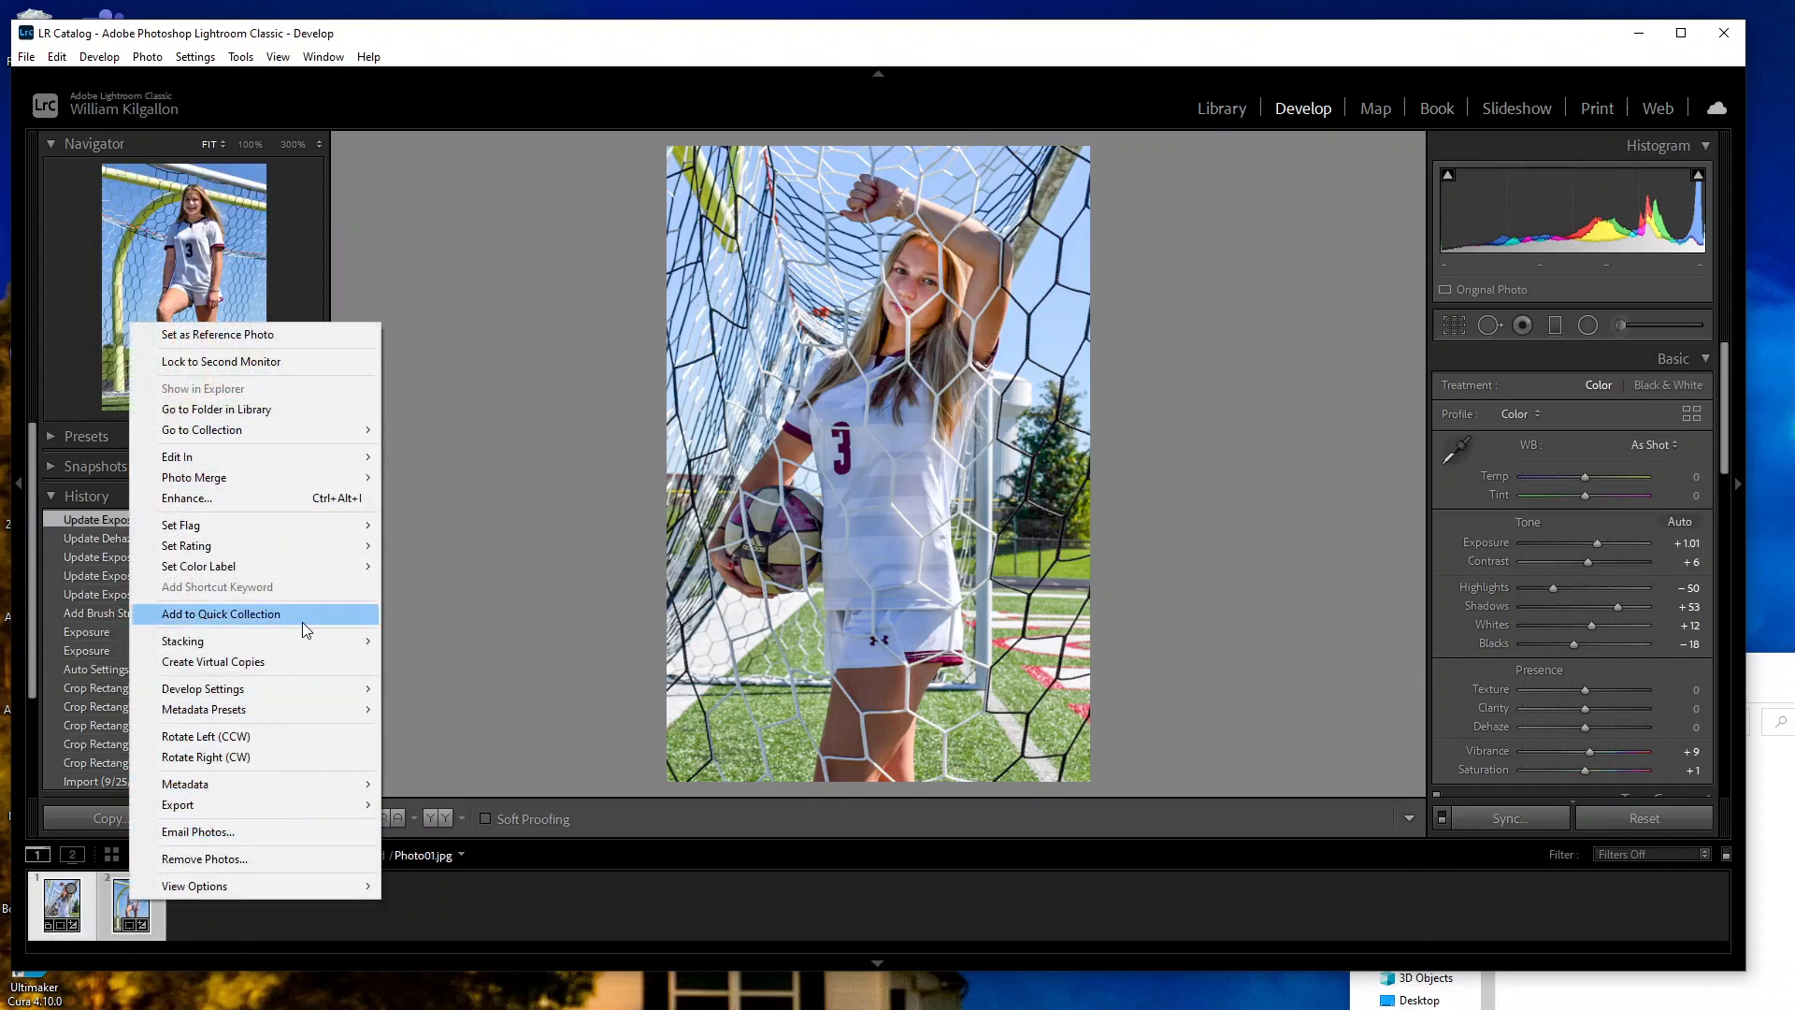
{"action": "mouse_move", "coordinate": [267, 800]}
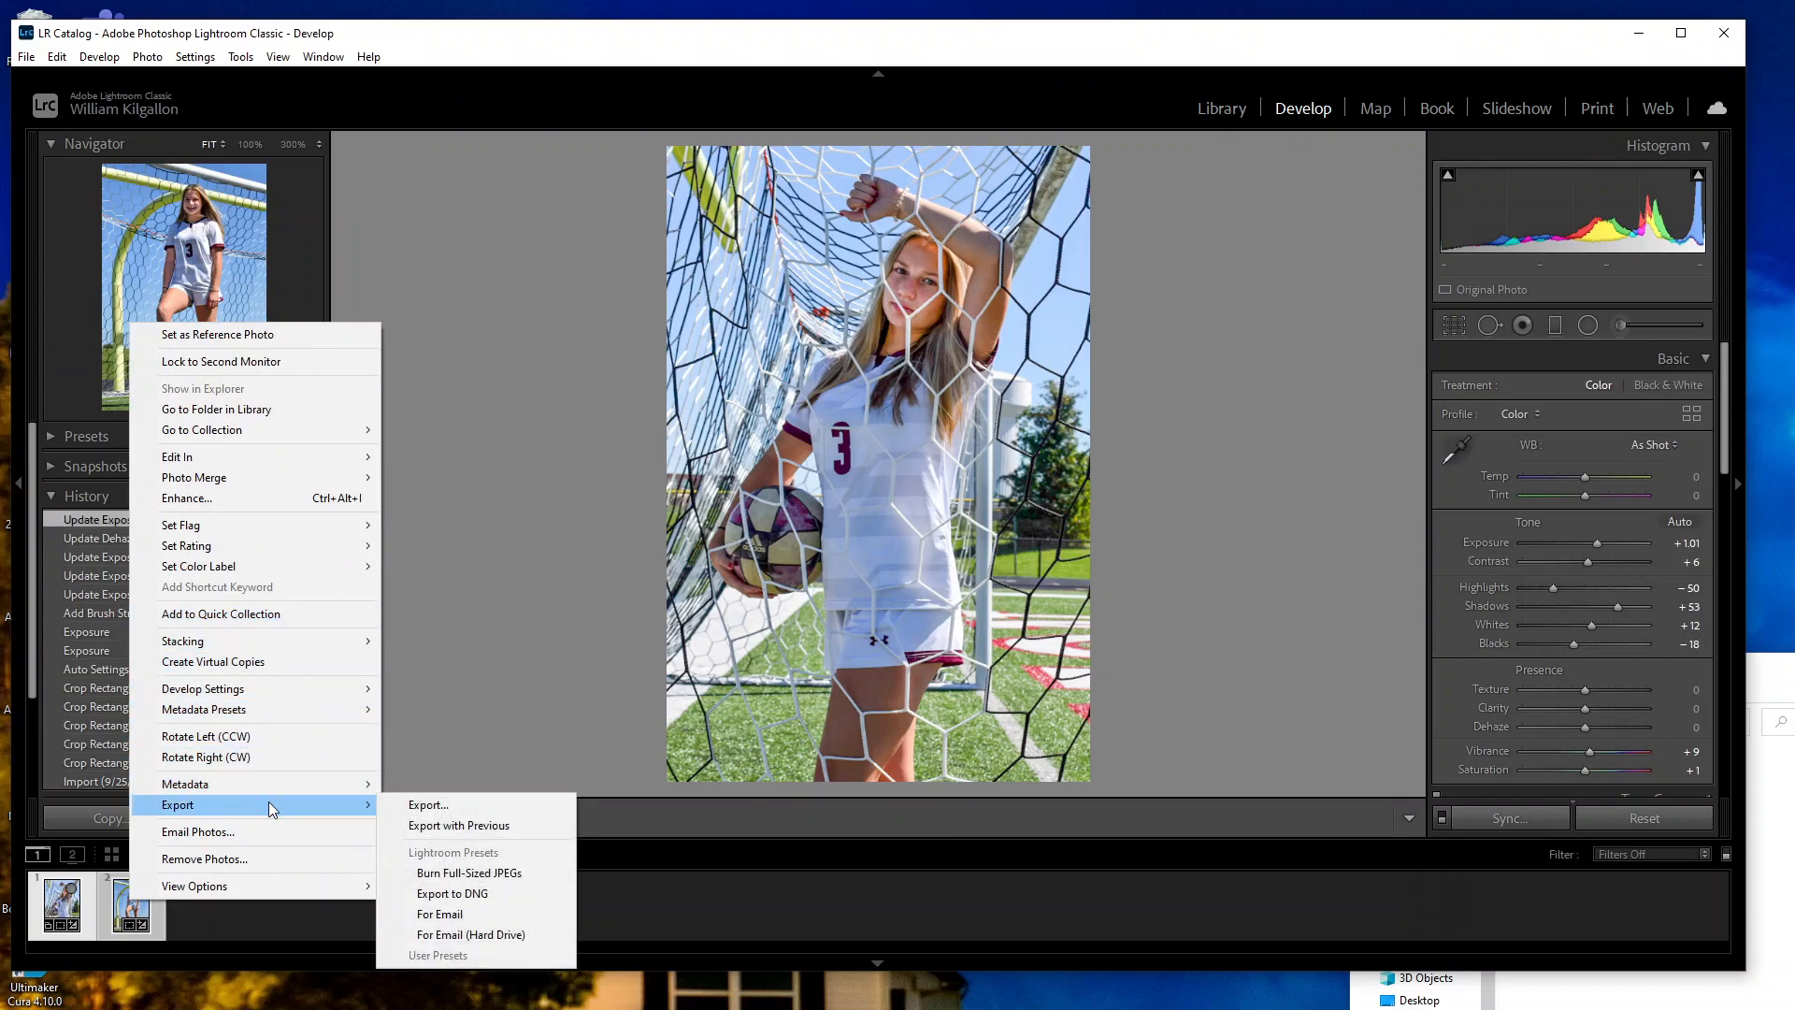
{"action": "left_click", "coordinate": [482, 810]}
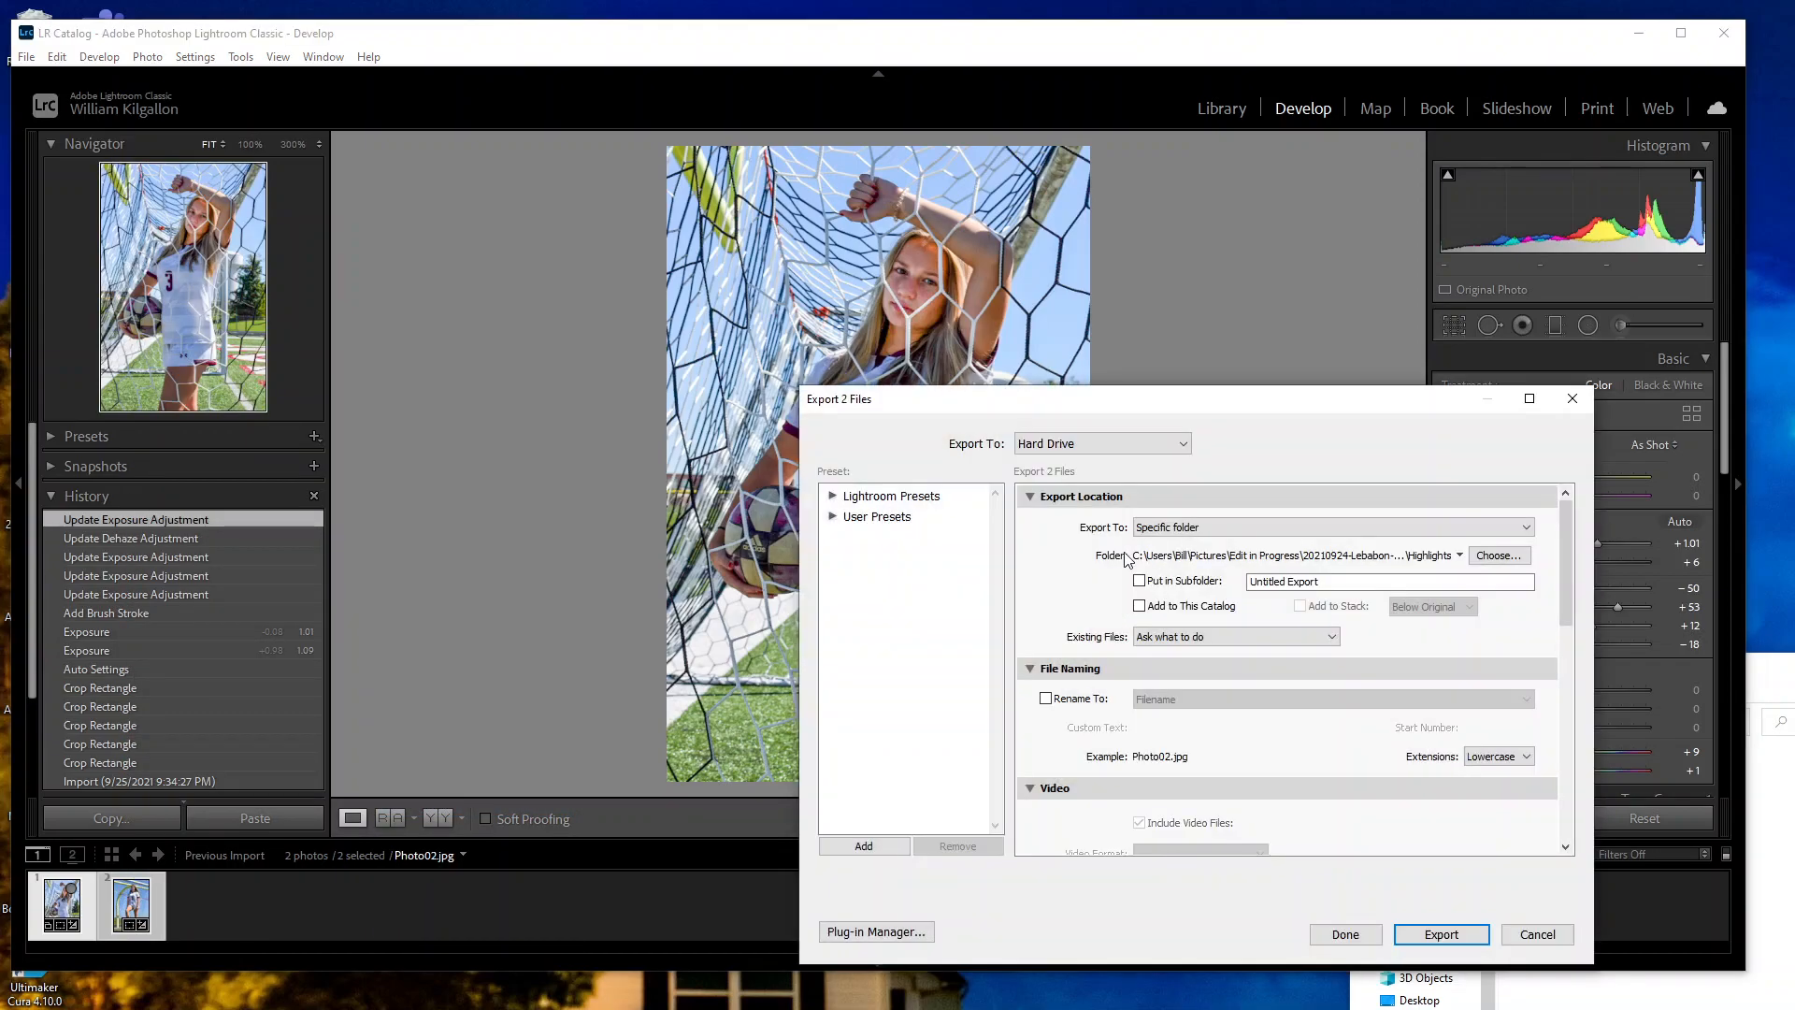
Step: Browse for the export destination to the NC-photos folder in Edit in Progress and create a folder named JPEGS there
{"action": "left_click", "coordinate": [1499, 555]}
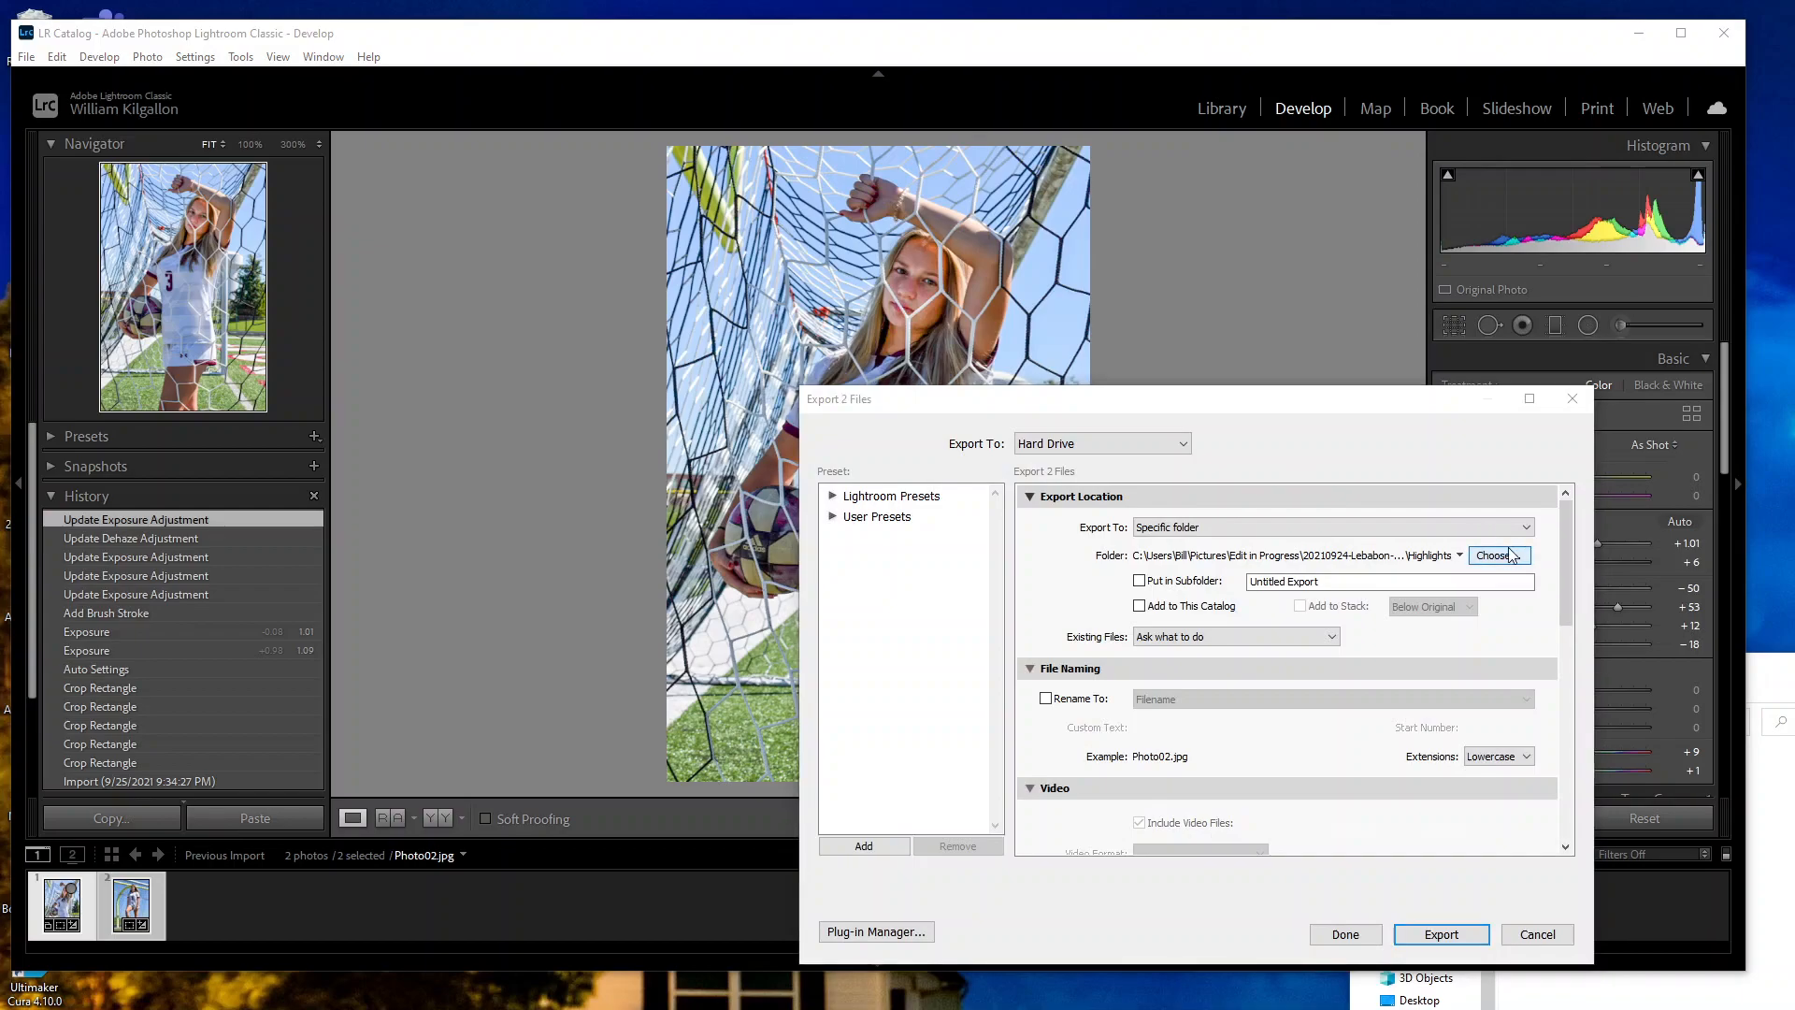
{"action": "left_click", "coordinate": [894, 460]}
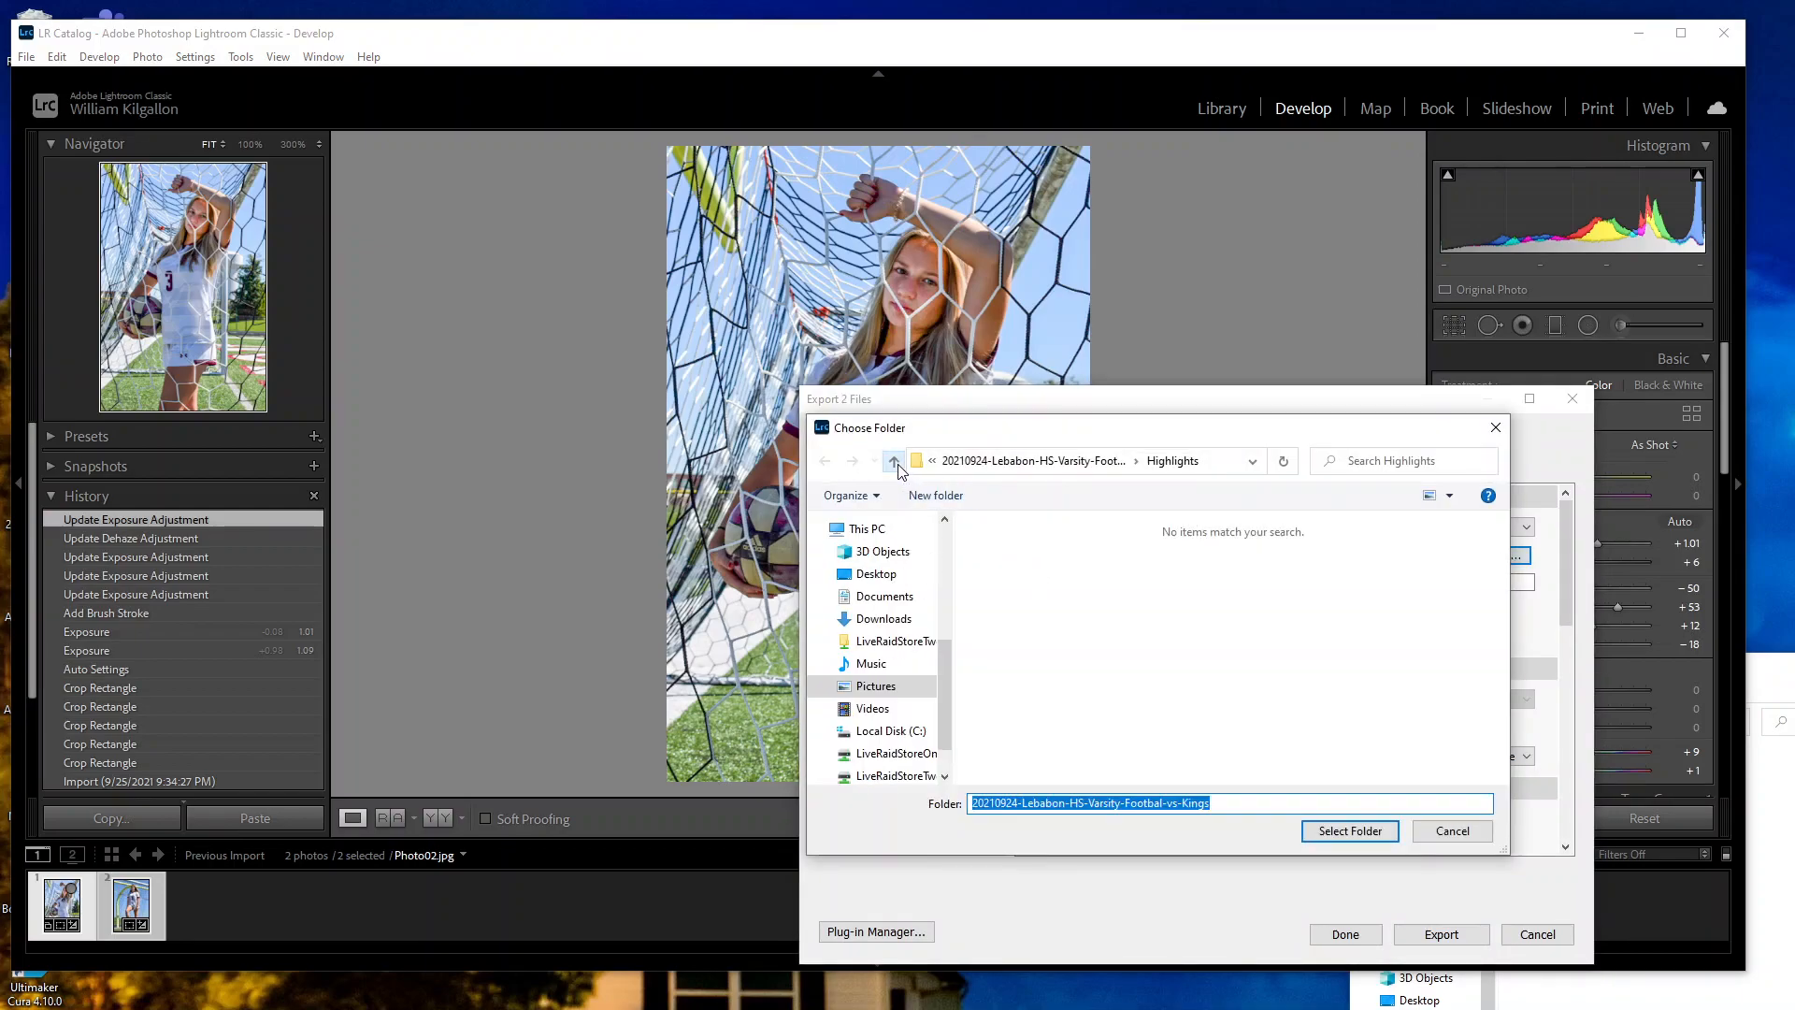
{"action": "left_click", "coordinate": [896, 462]}
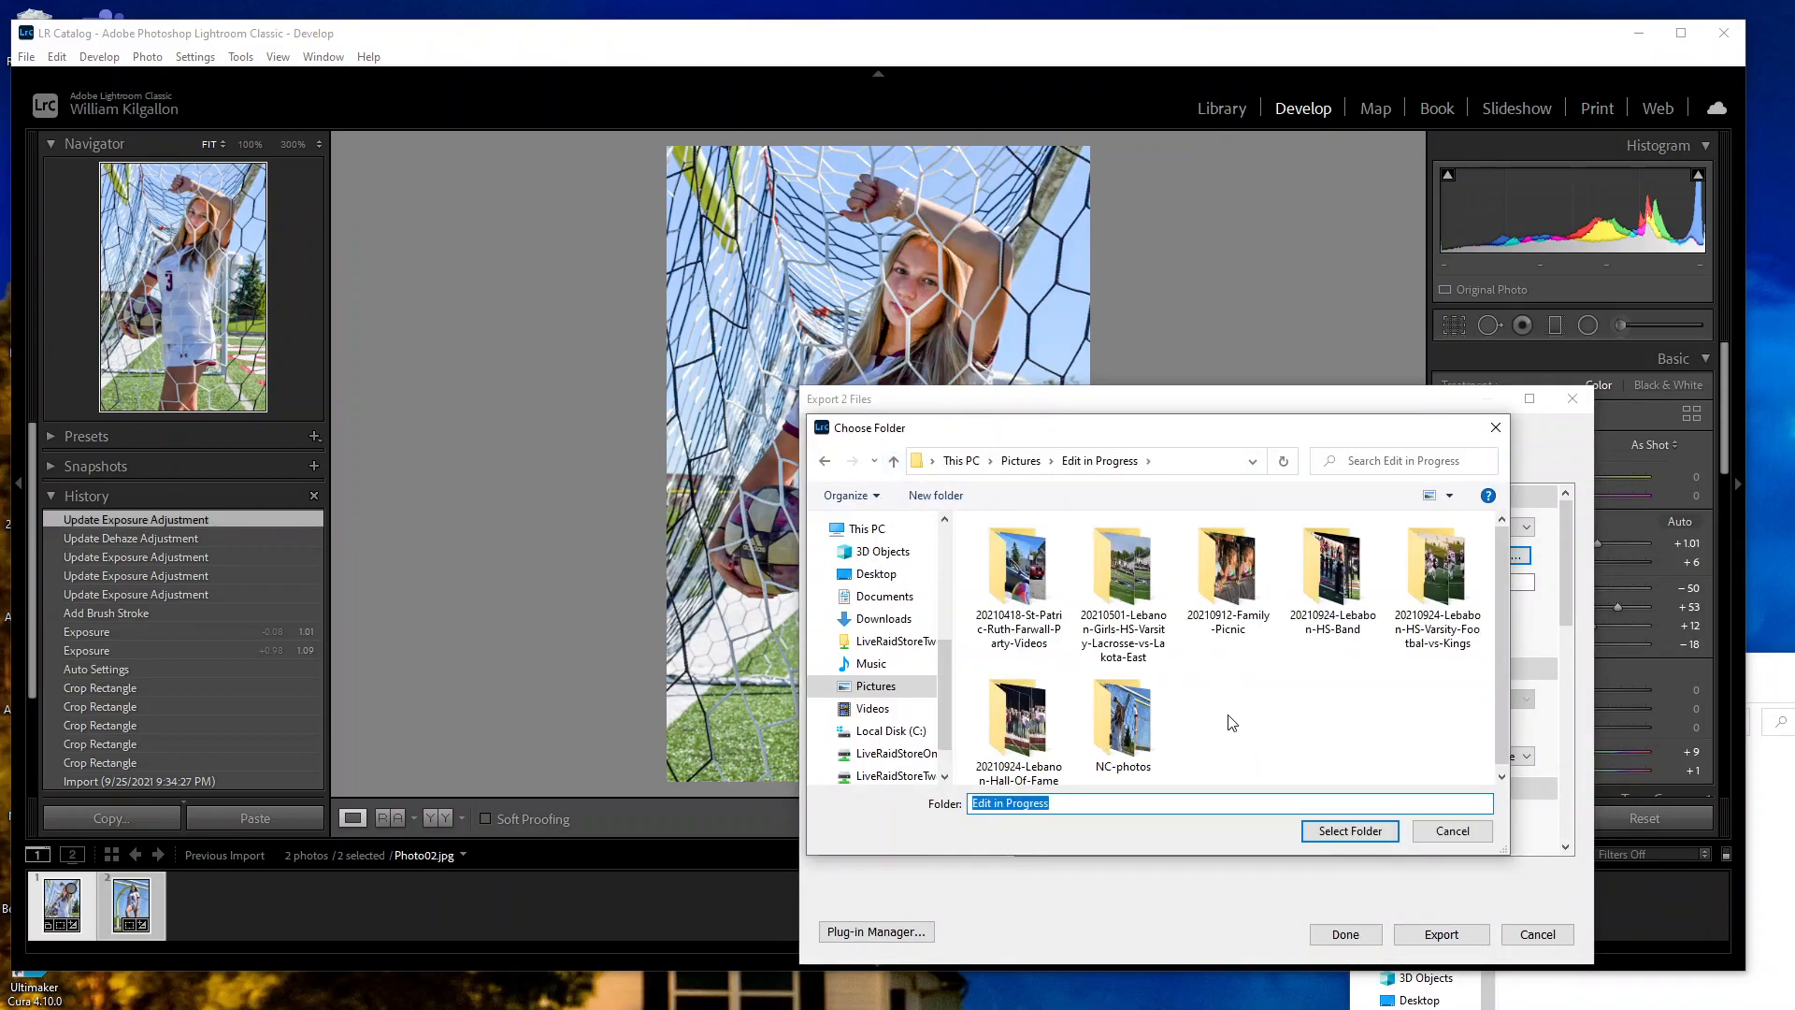
{"action": "double_click", "coordinate": [1126, 717]}
{"action": "right_click", "coordinate": [1091, 552]}
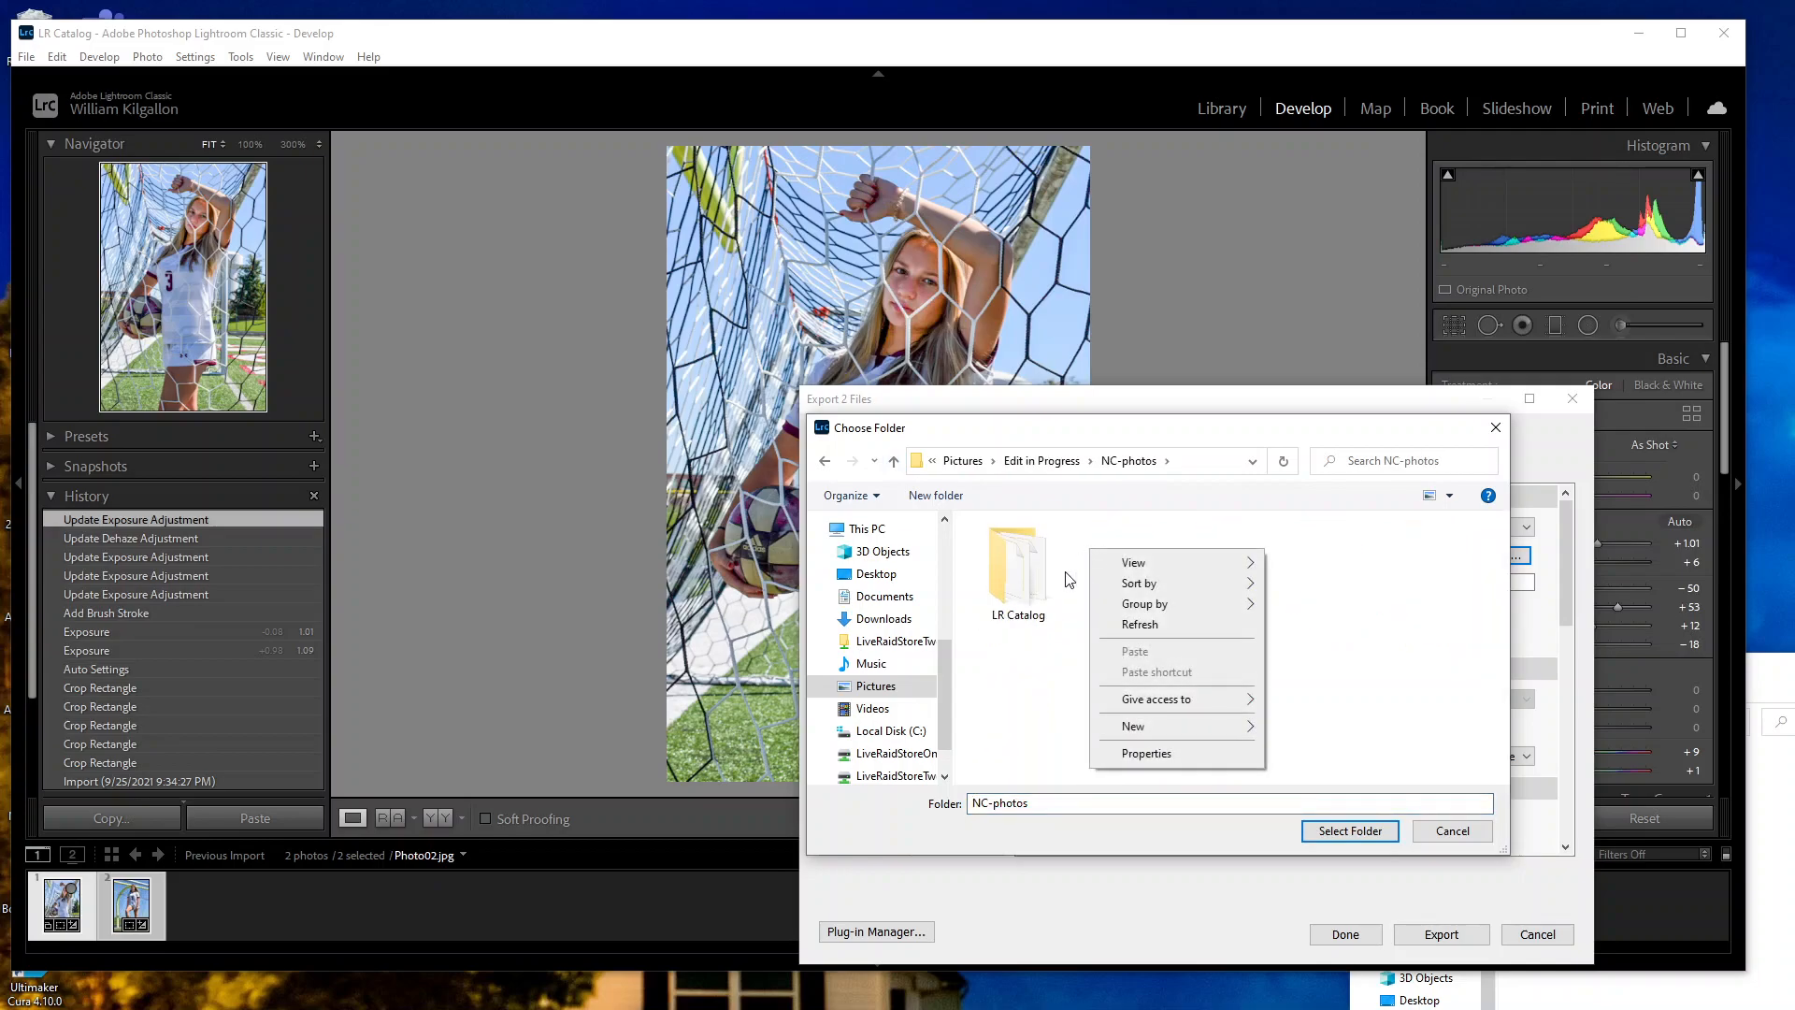
{"action": "mouse_move", "coordinate": [1159, 729]}
{"action": "left_click", "coordinate": [1307, 728]}
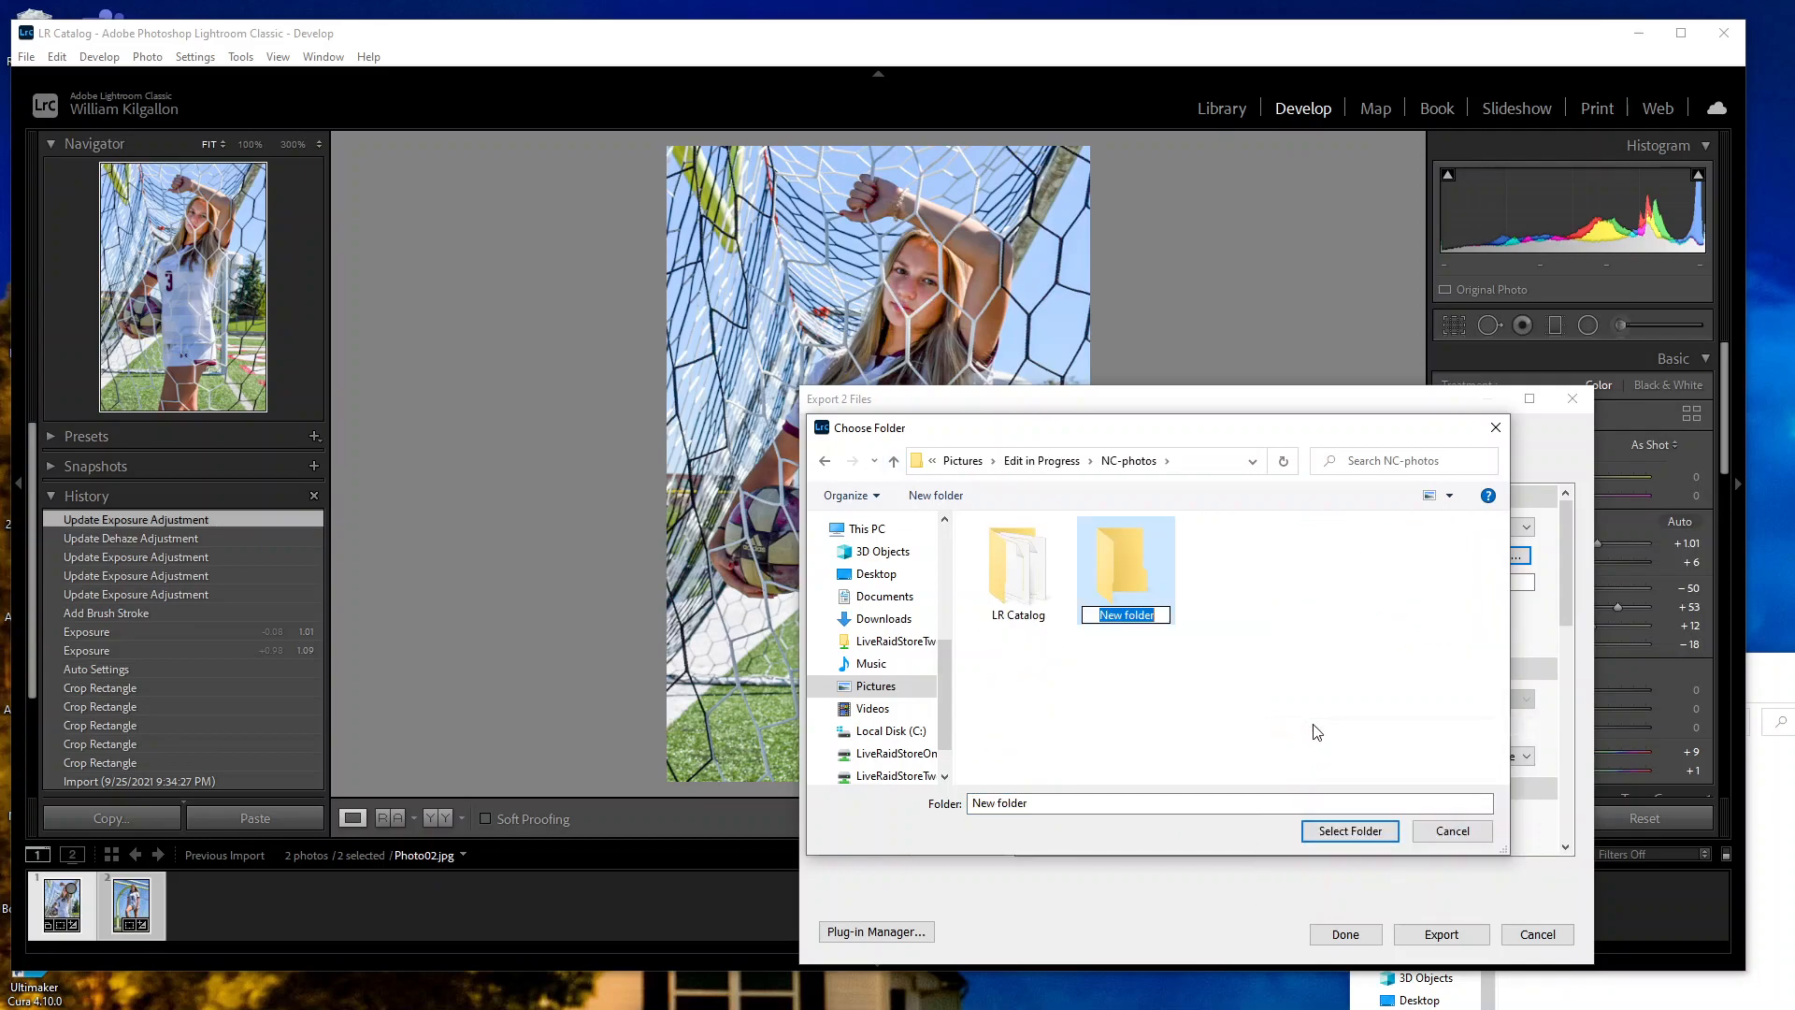
{"action": "type", "text": "JPEGS"}
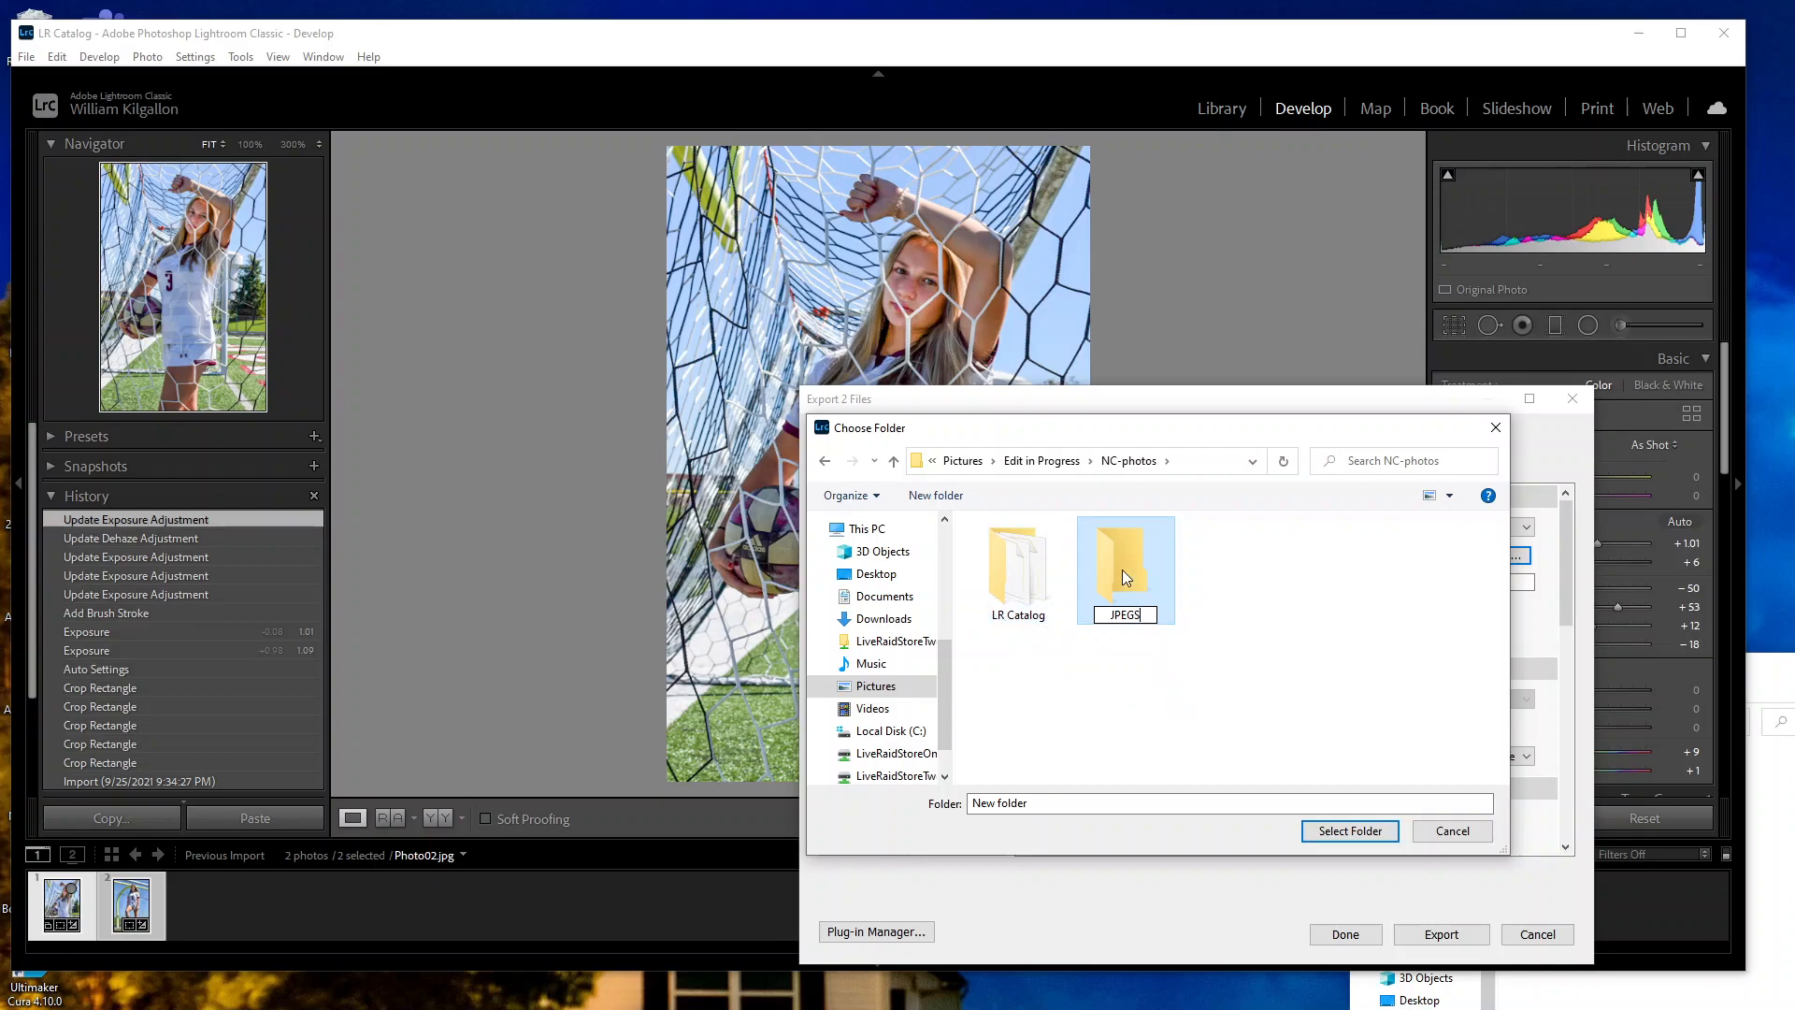
{"action": "left_click", "coordinate": [1142, 612]}
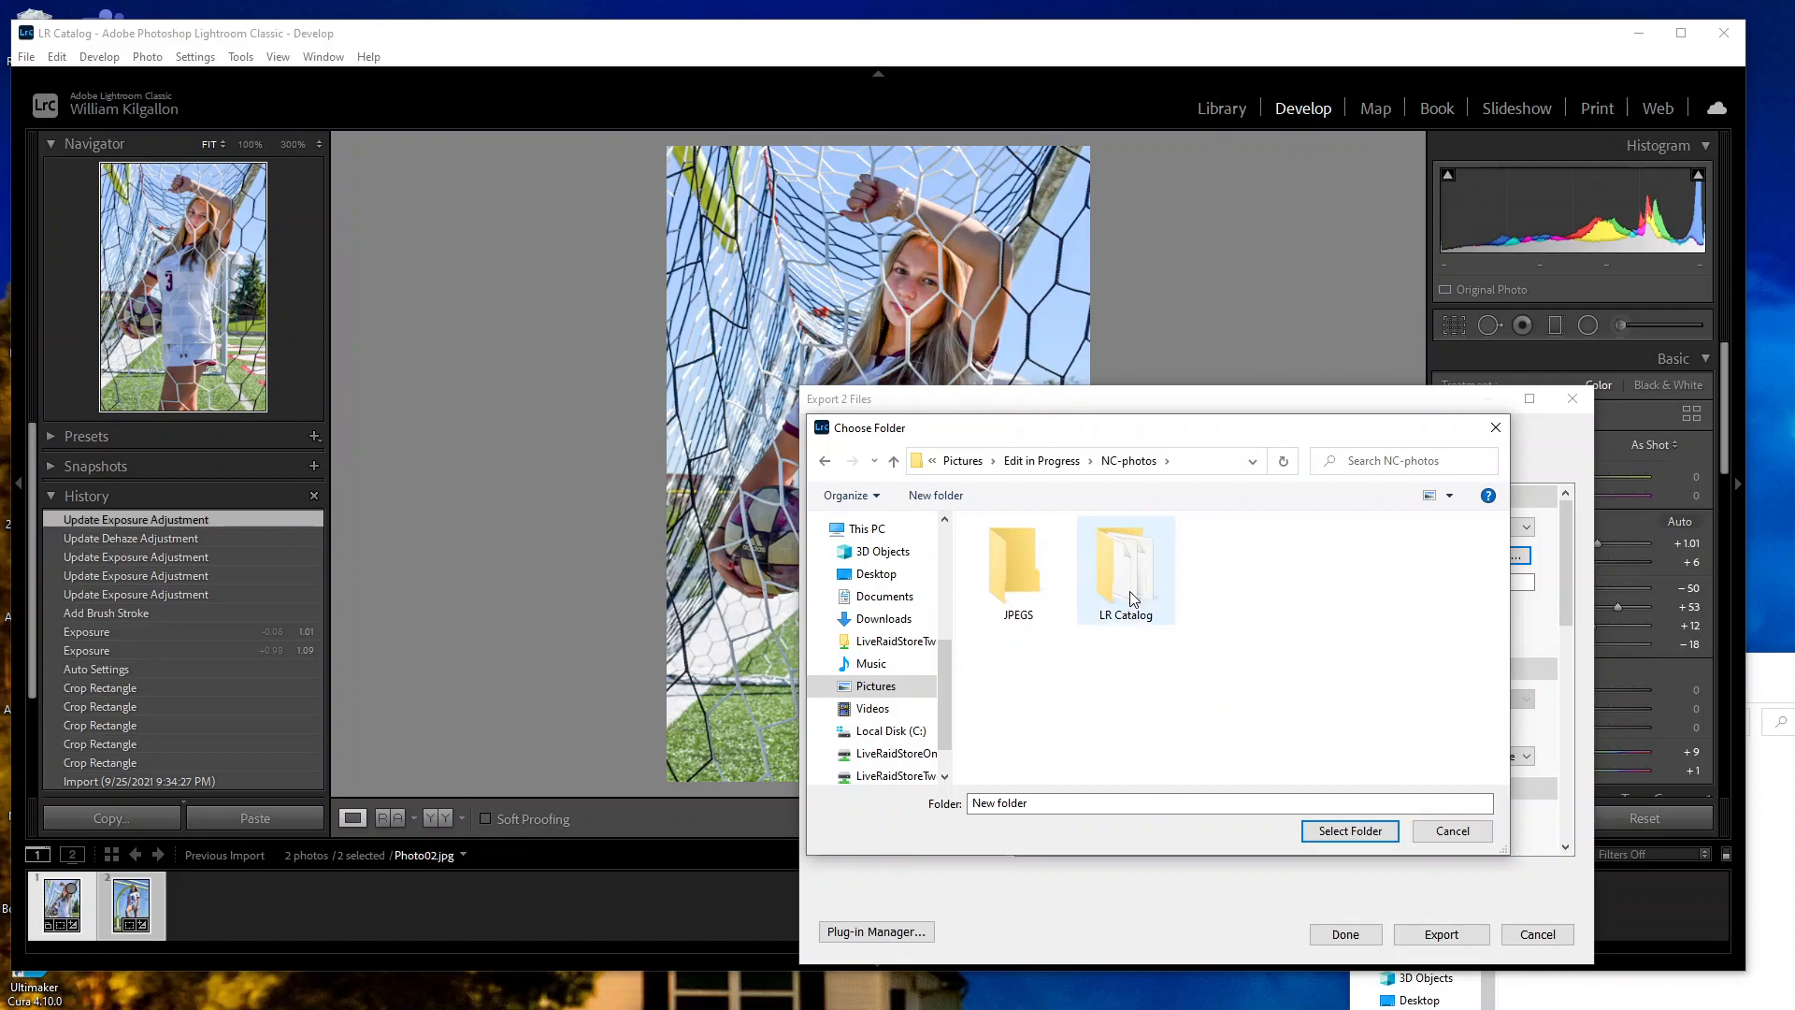
Step: Set the JPEGS folder as the export destination and export both photos
{"action": "double_click", "coordinate": [991, 570]}
{"action": "left_click", "coordinate": [1350, 829]}
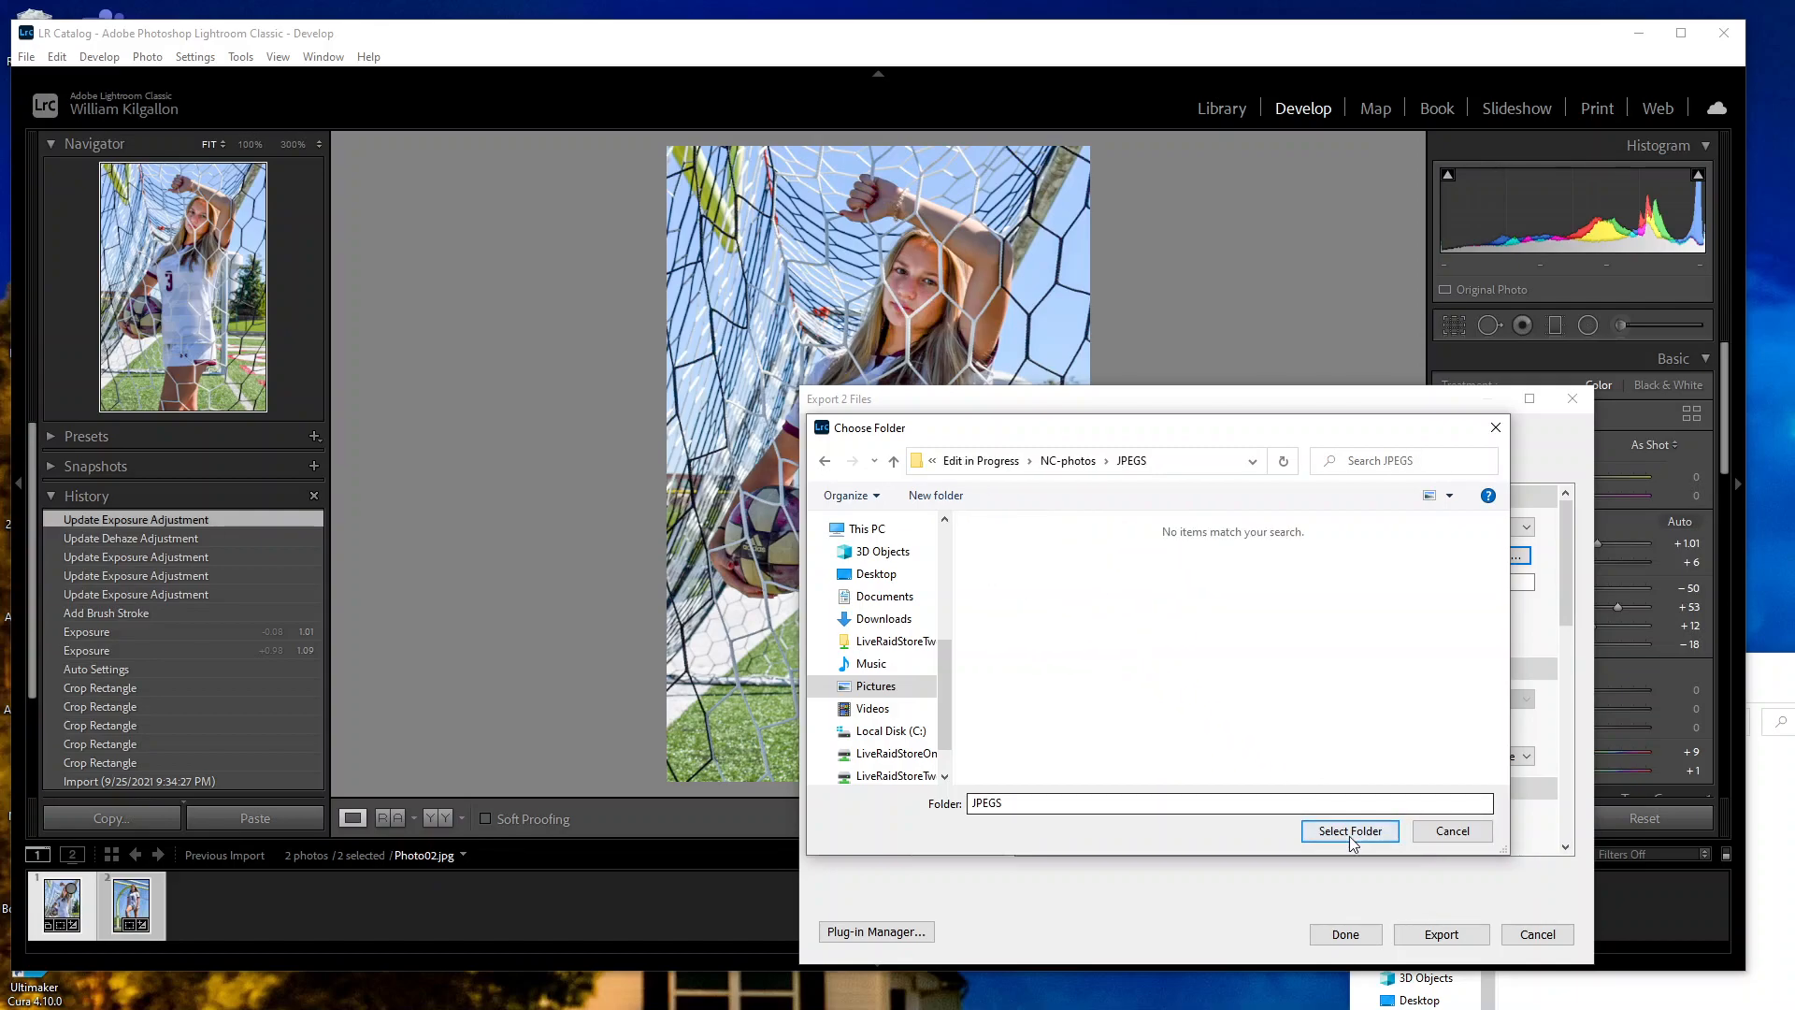
{"action": "left_click", "coordinate": [1426, 937]}
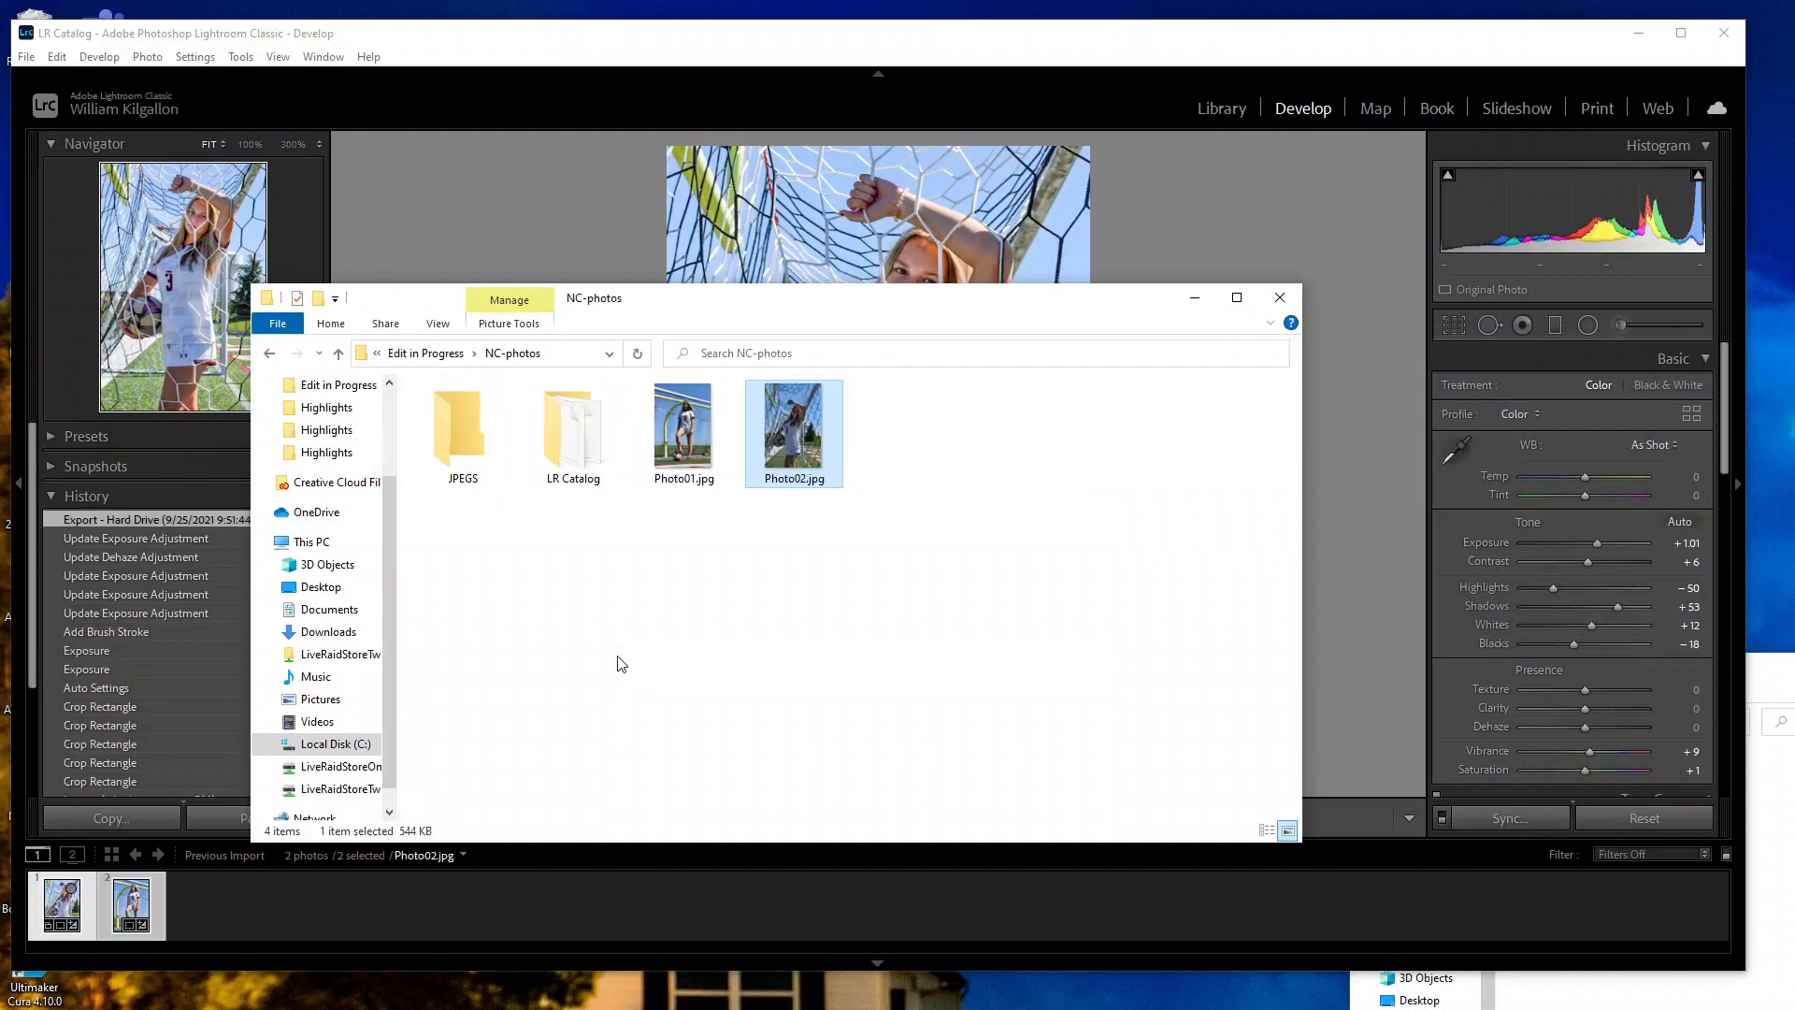
Step: Check the contents of NC-photos and the exported pictures in its JPEGS subfolder in File Explorer, and return to NC-photos
{"action": "left_click_drag", "start_coordinate": [835, 308], "coordinate": [822, 215]}
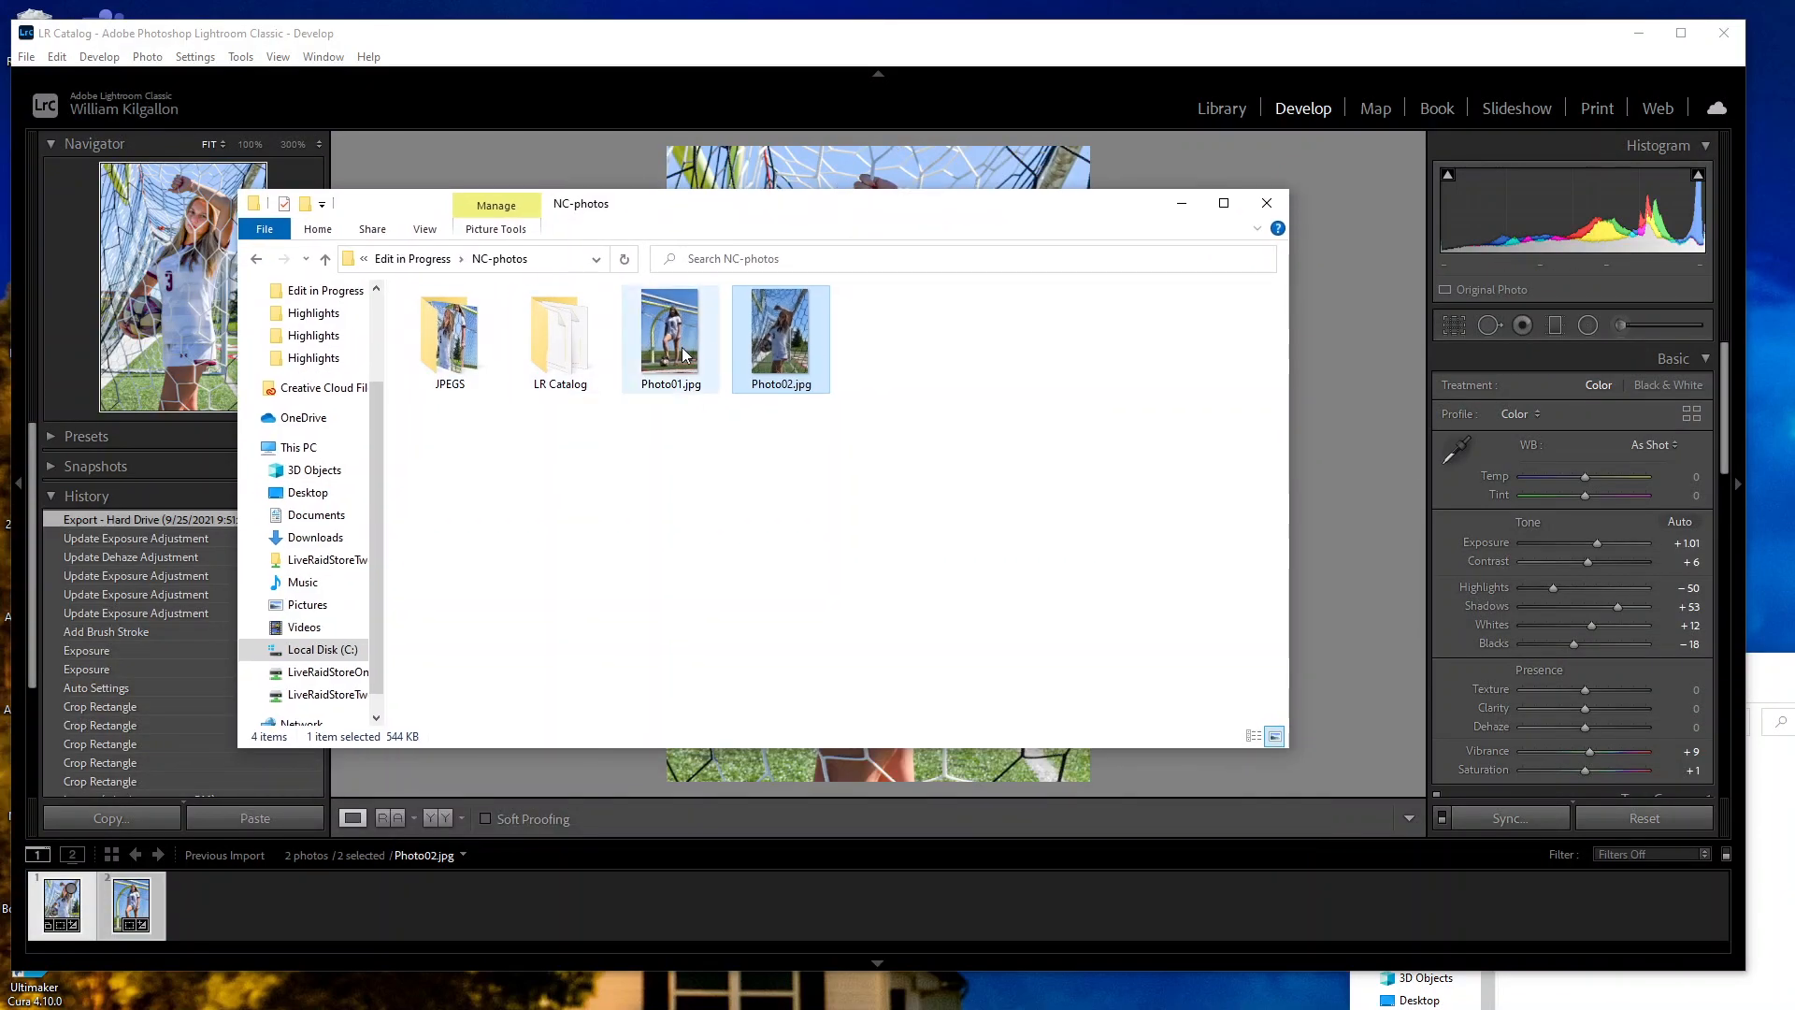
{"action": "left_click", "coordinate": [652, 351]}
{"action": "left_click", "coordinate": [832, 346]}
{"action": "left_click", "coordinate": [713, 348]}
{"action": "left_click", "coordinate": [762, 350]}
{"action": "left_click", "coordinate": [549, 356]}
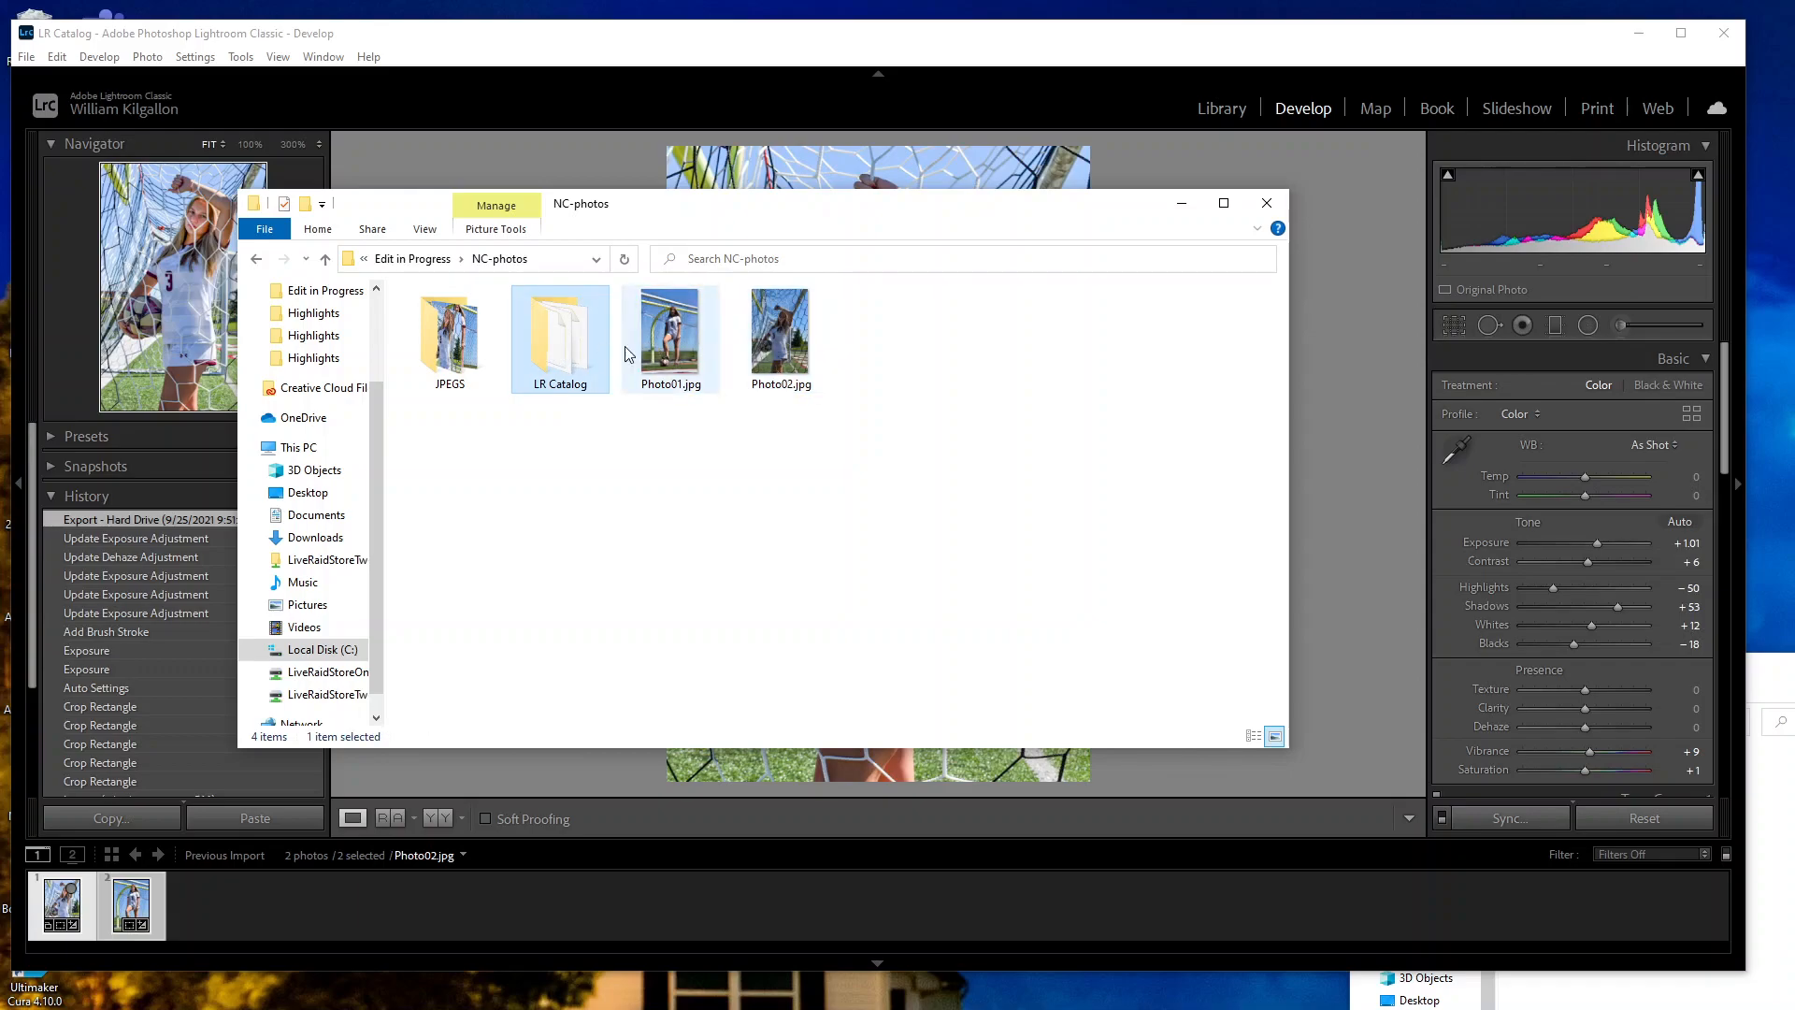
{"action": "double_click", "coordinate": [440, 355]}
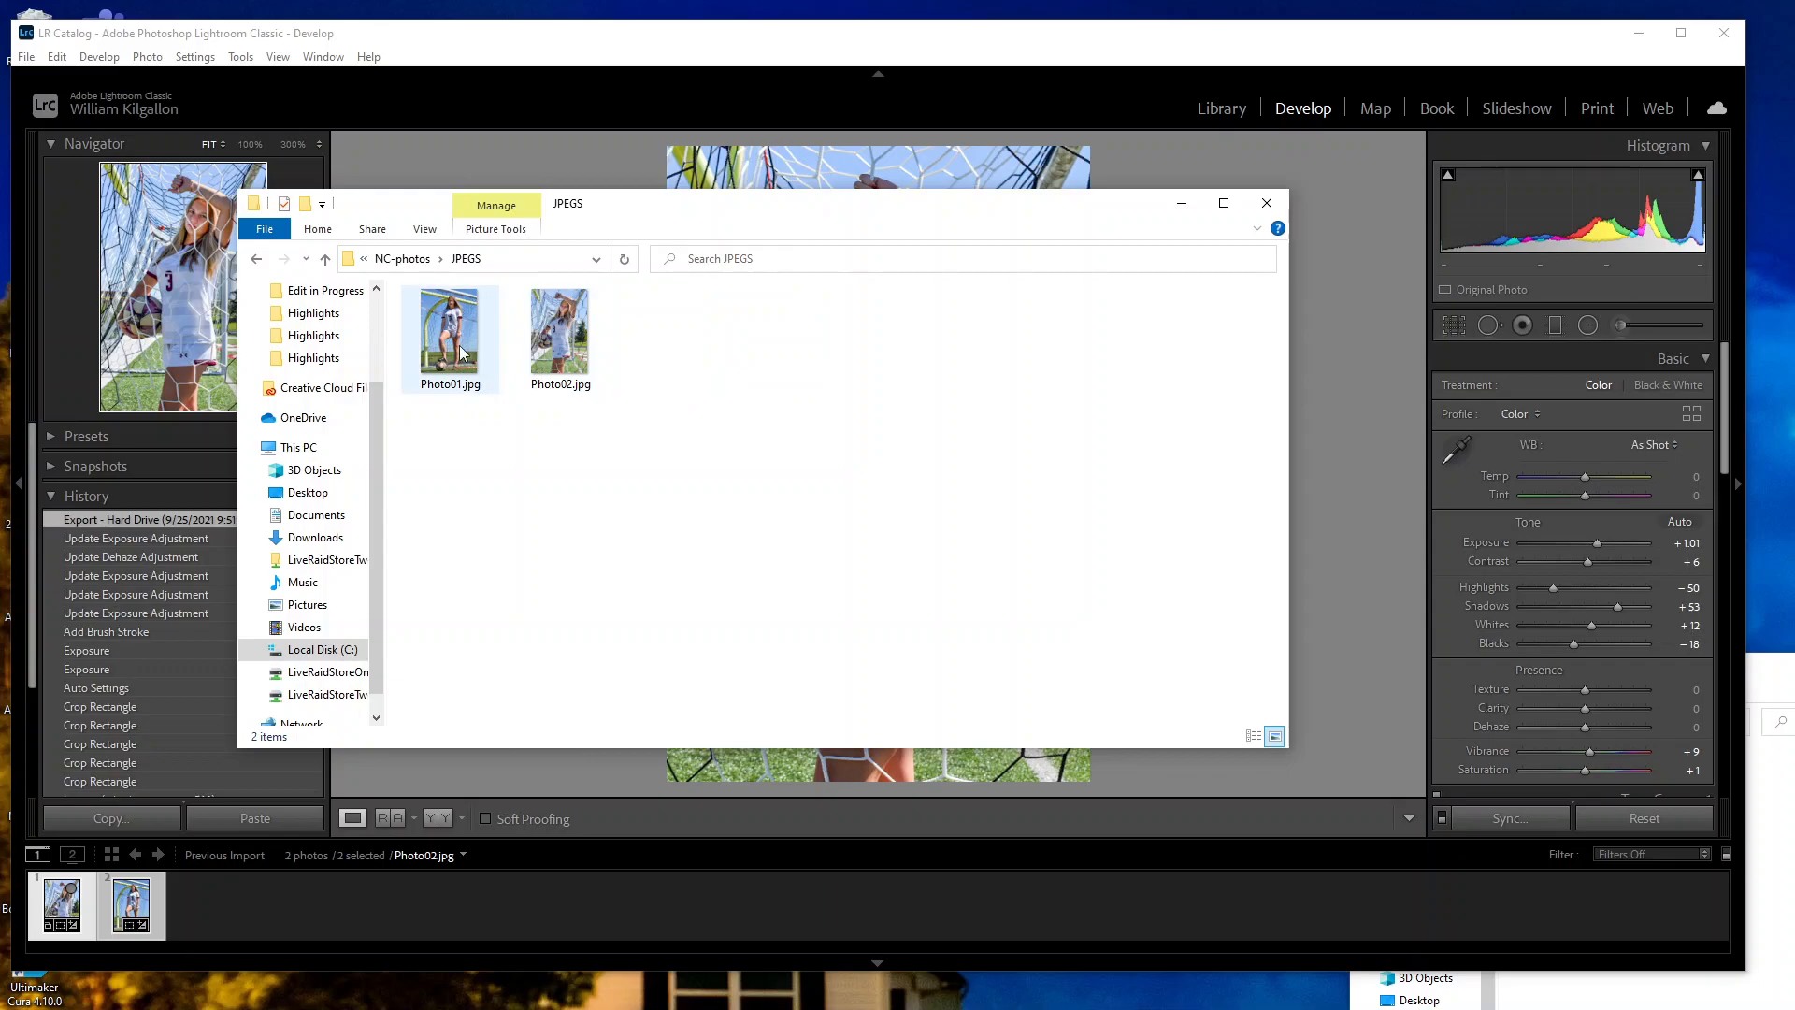
{"action": "left_click", "coordinate": [326, 259]}
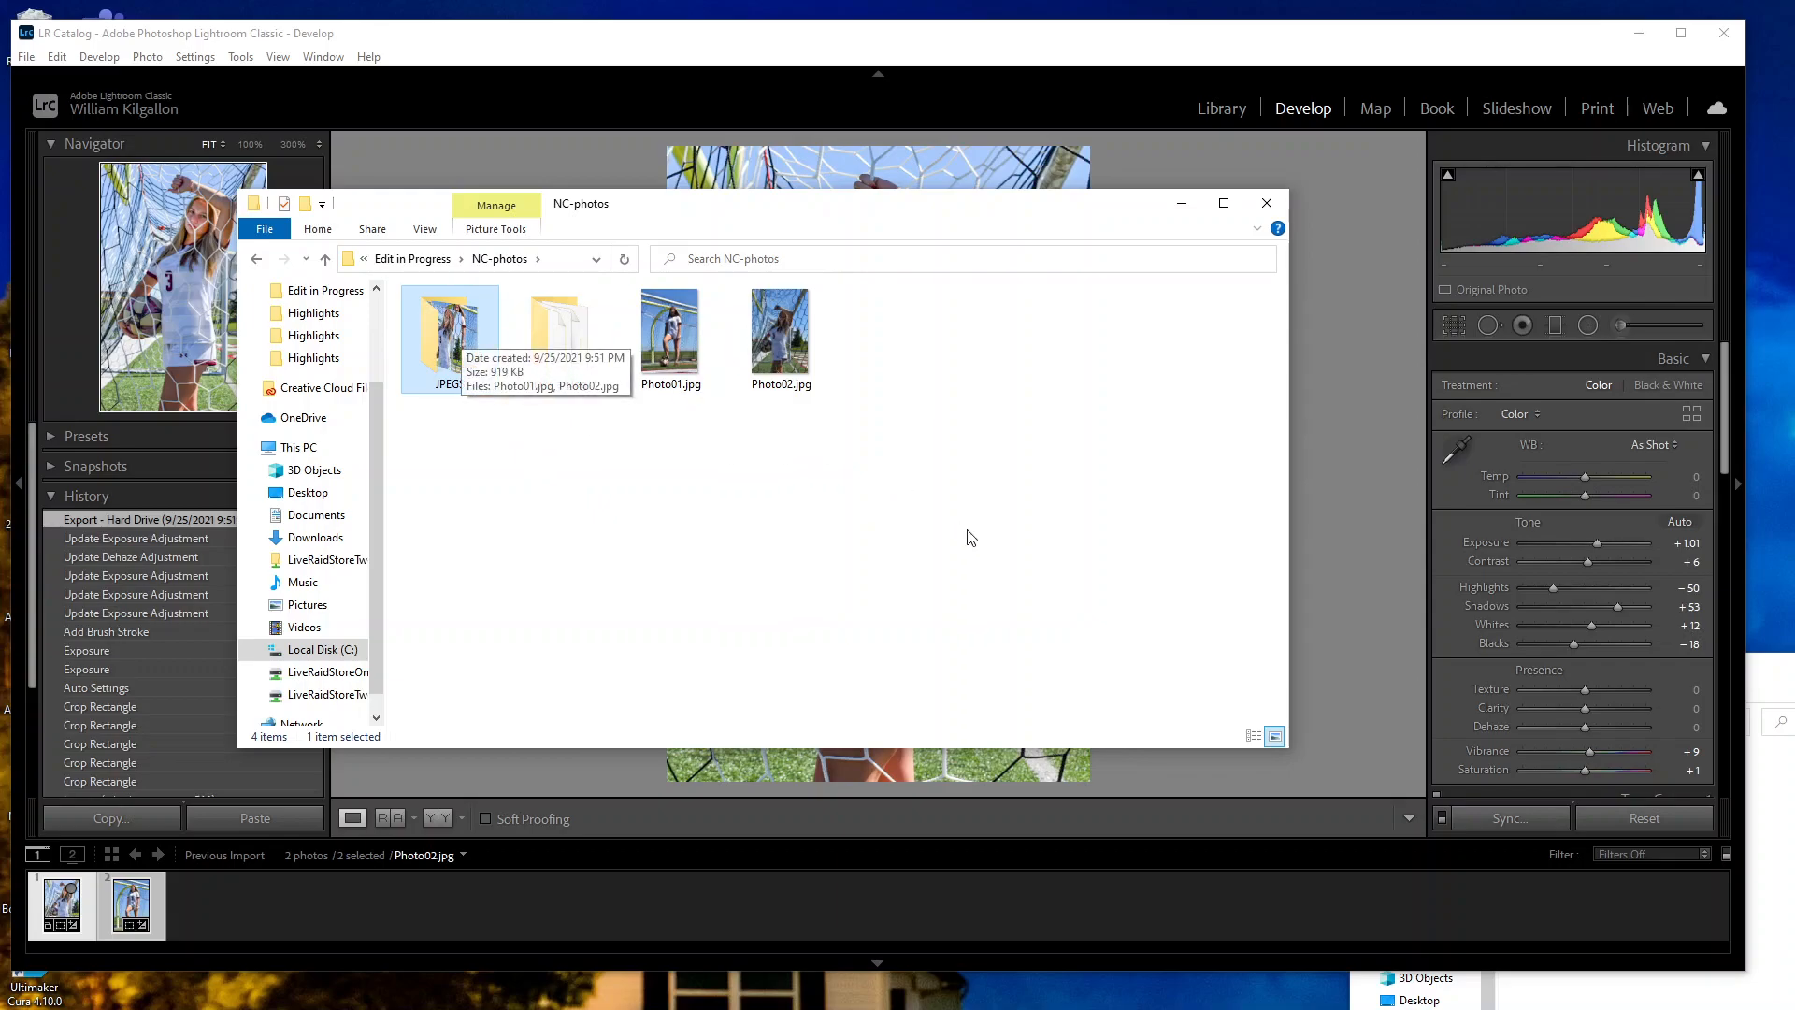
Step: Delete the original Photo01.jpg and Photo02.jpg from NC-photos and try to delete the LR Catalog folder with them
{"action": "left_click", "coordinate": [549, 363]}
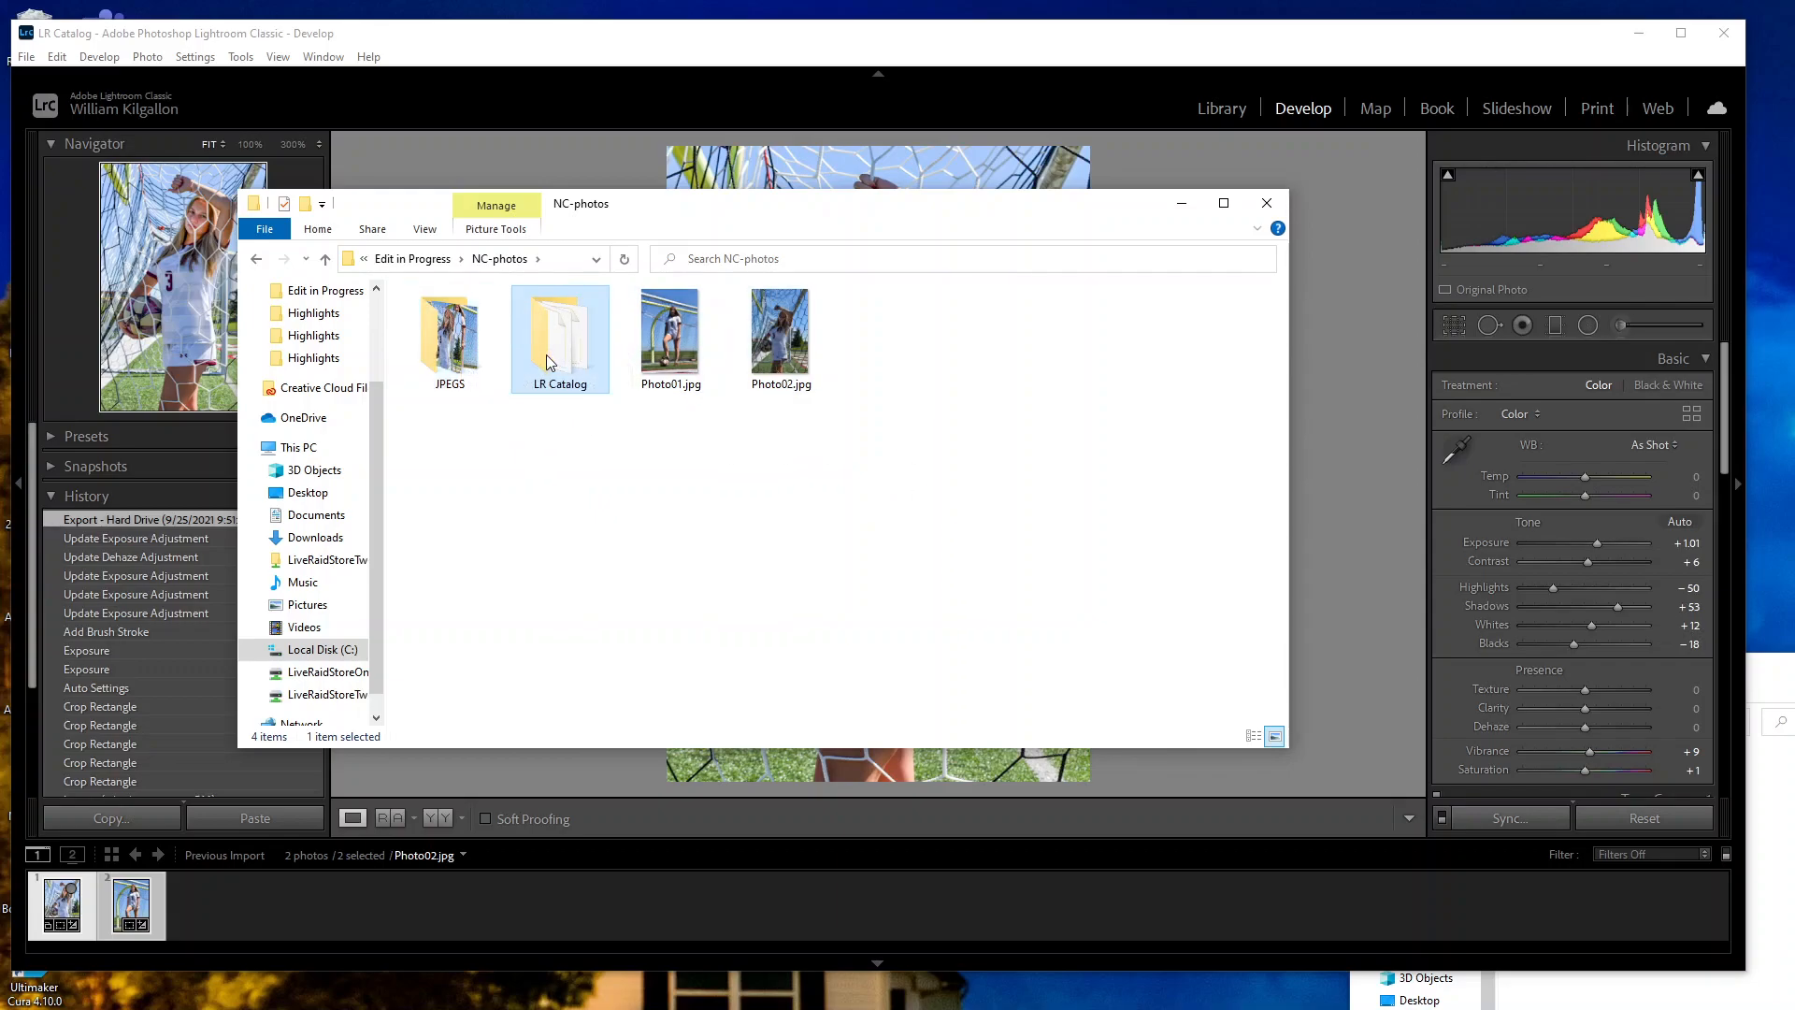
{"action": "left_click", "coordinate": [791, 339], "text": "shift"}
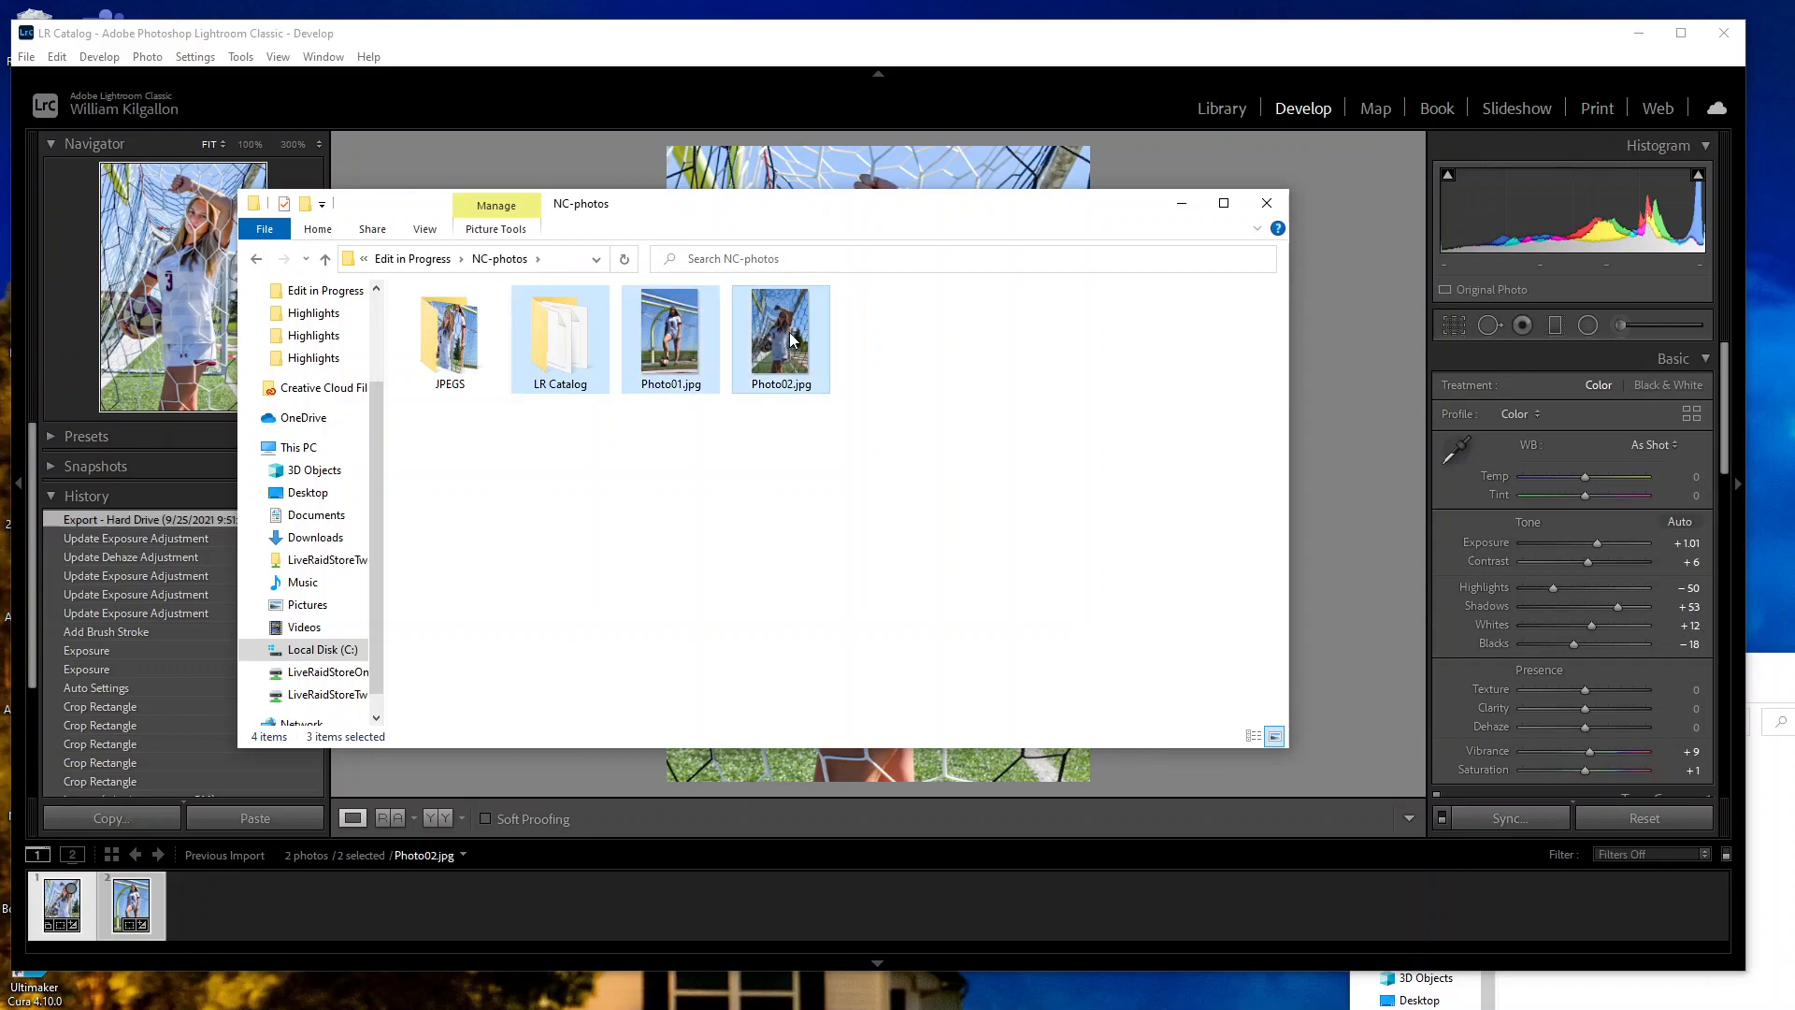
{"action": "key", "text": "Delete"}
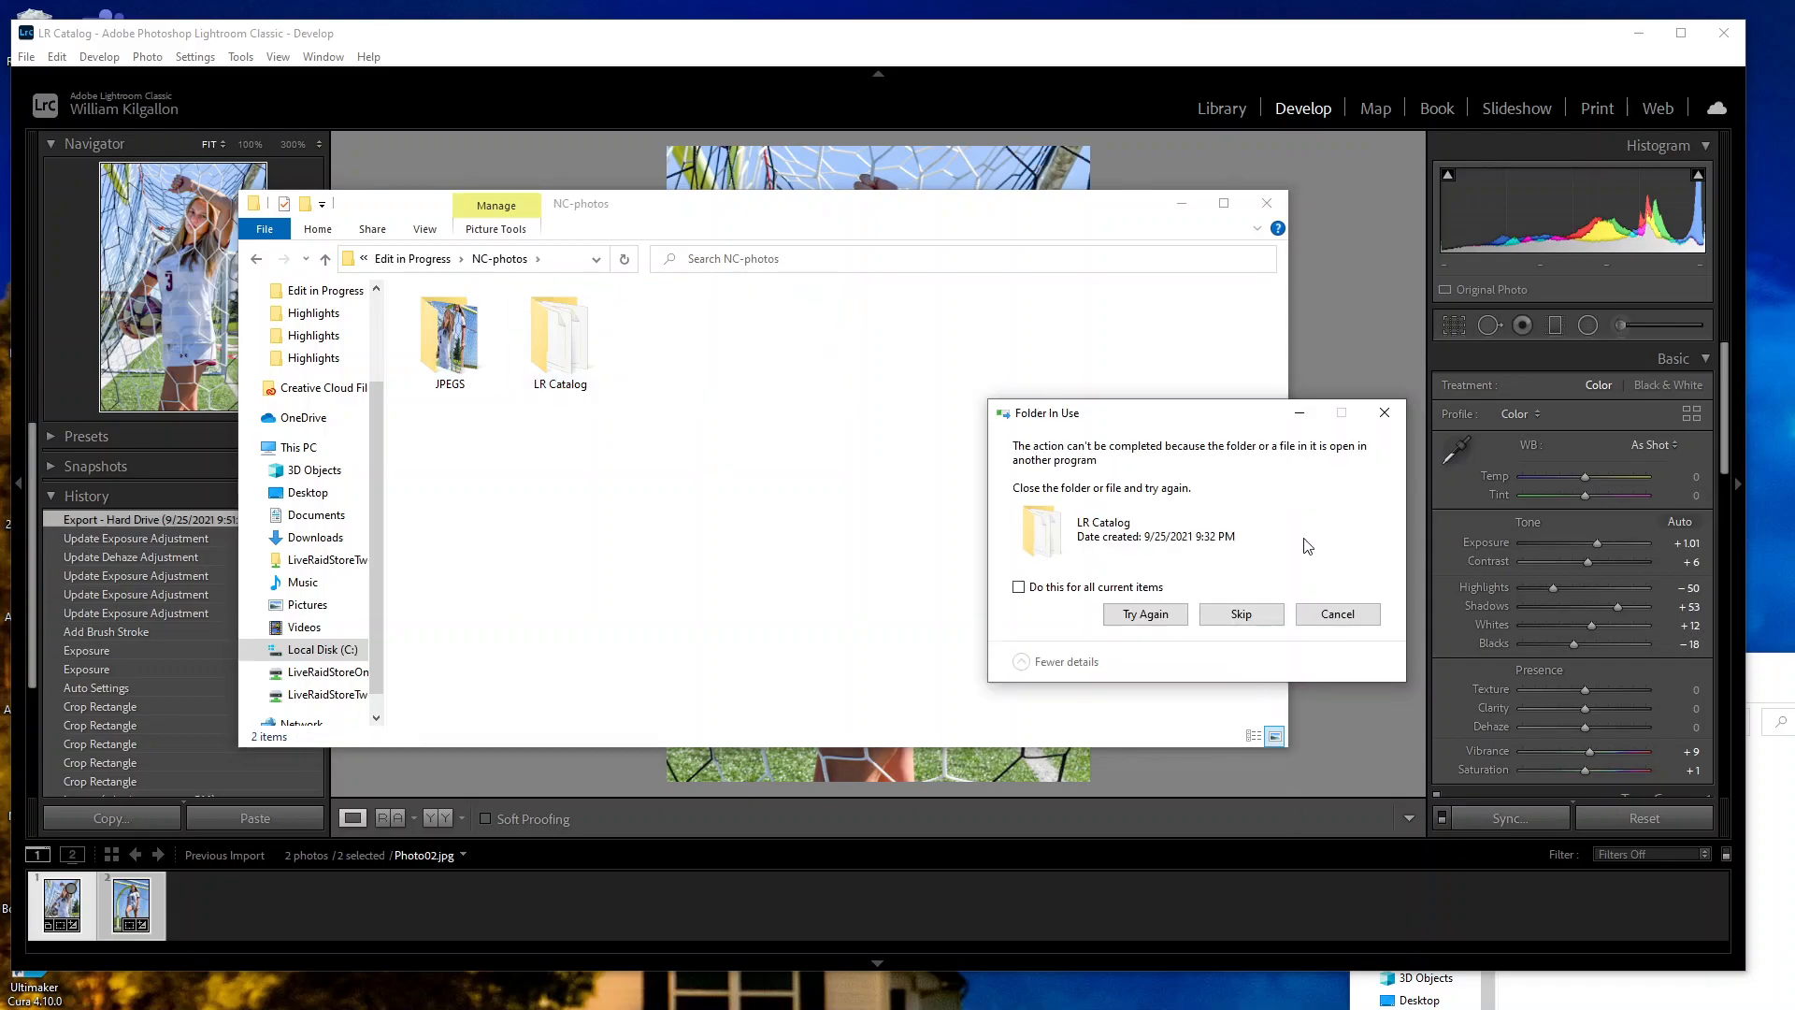
{"action": "left_click", "coordinate": [1337, 613]}
Step: Quit Lightroom Classic and delete the LR Catalog folder from NC-photos
{"action": "left_click", "coordinate": [1724, 33]}
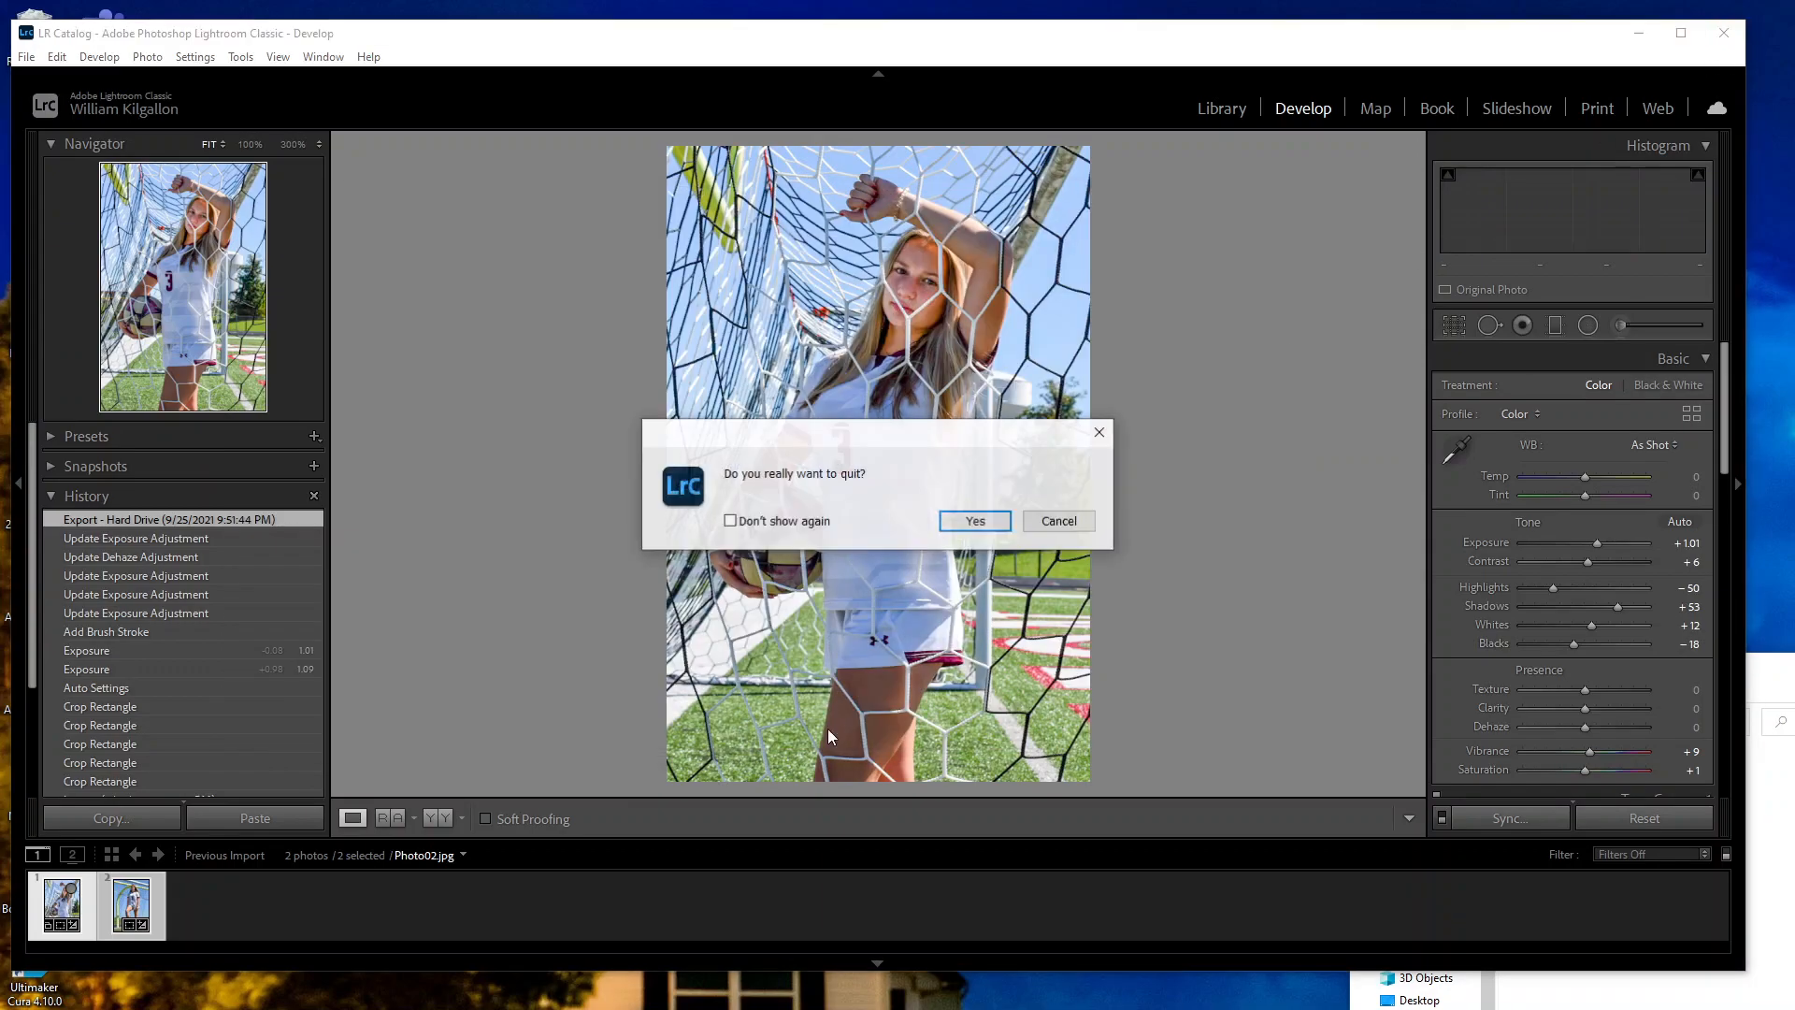
{"action": "key", "text": "Return"}
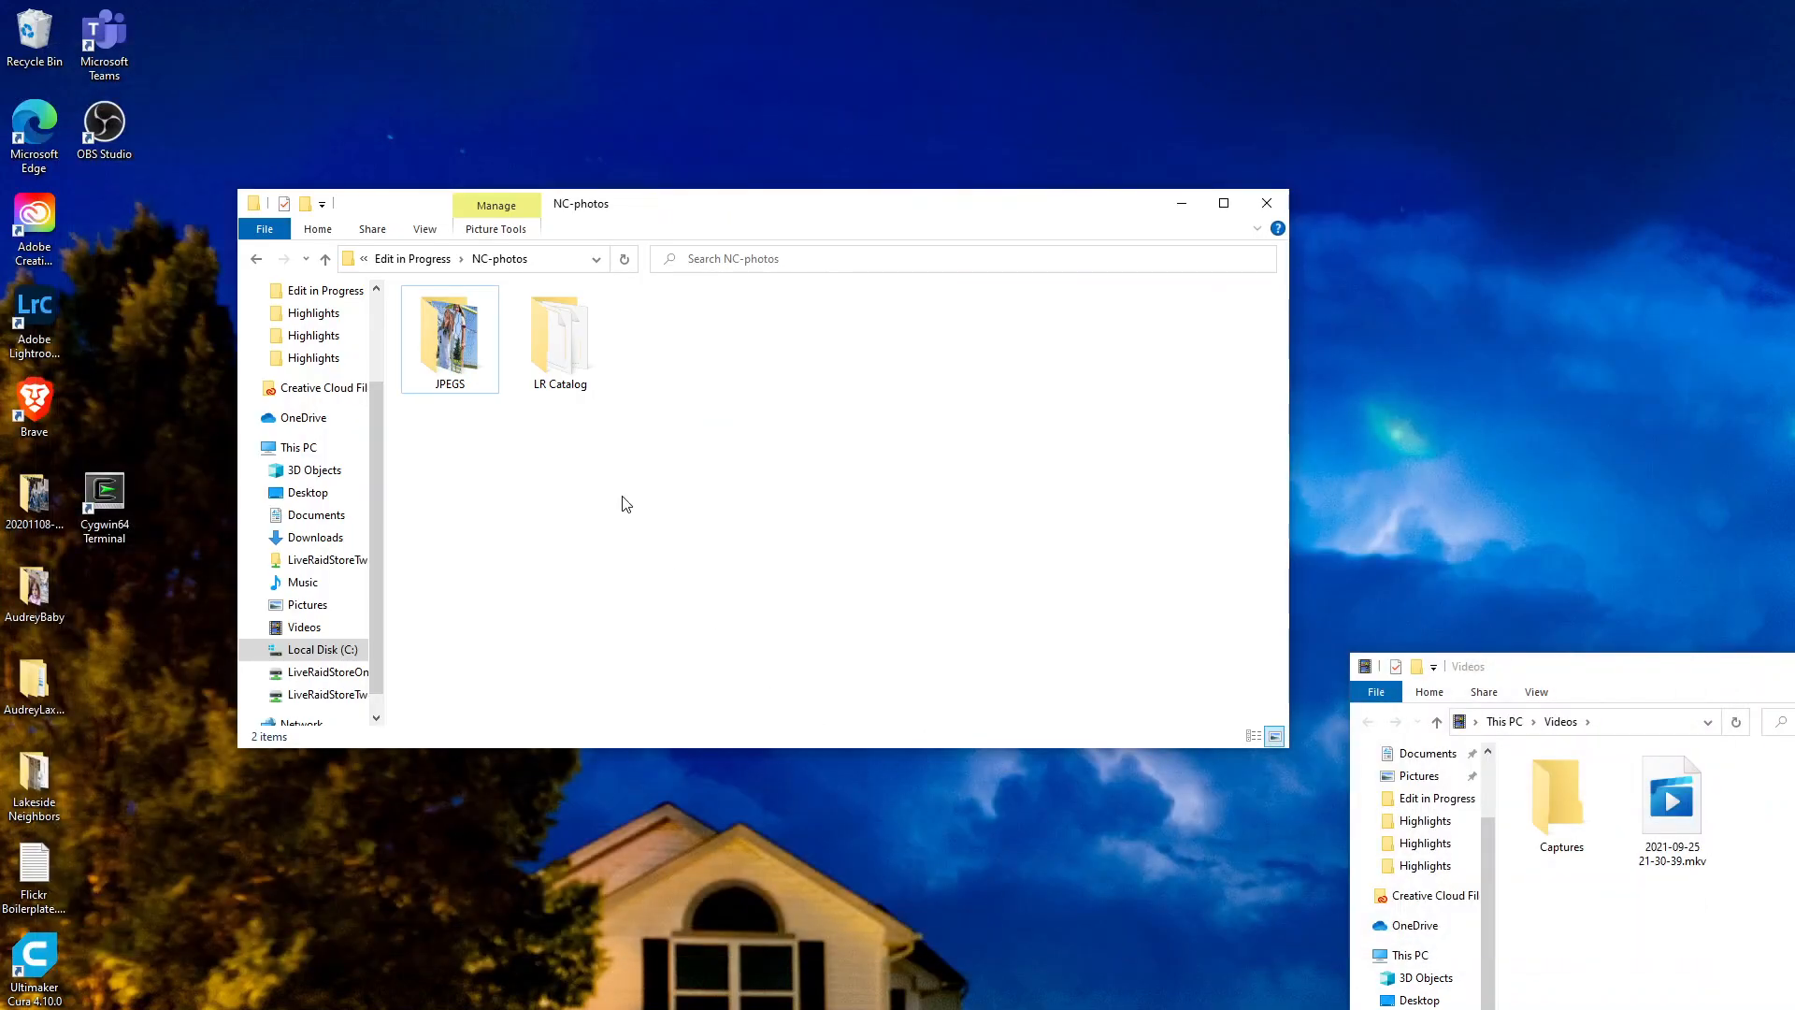
{"action": "left_click", "coordinate": [572, 334]}
{"action": "key", "text": "Delete"}
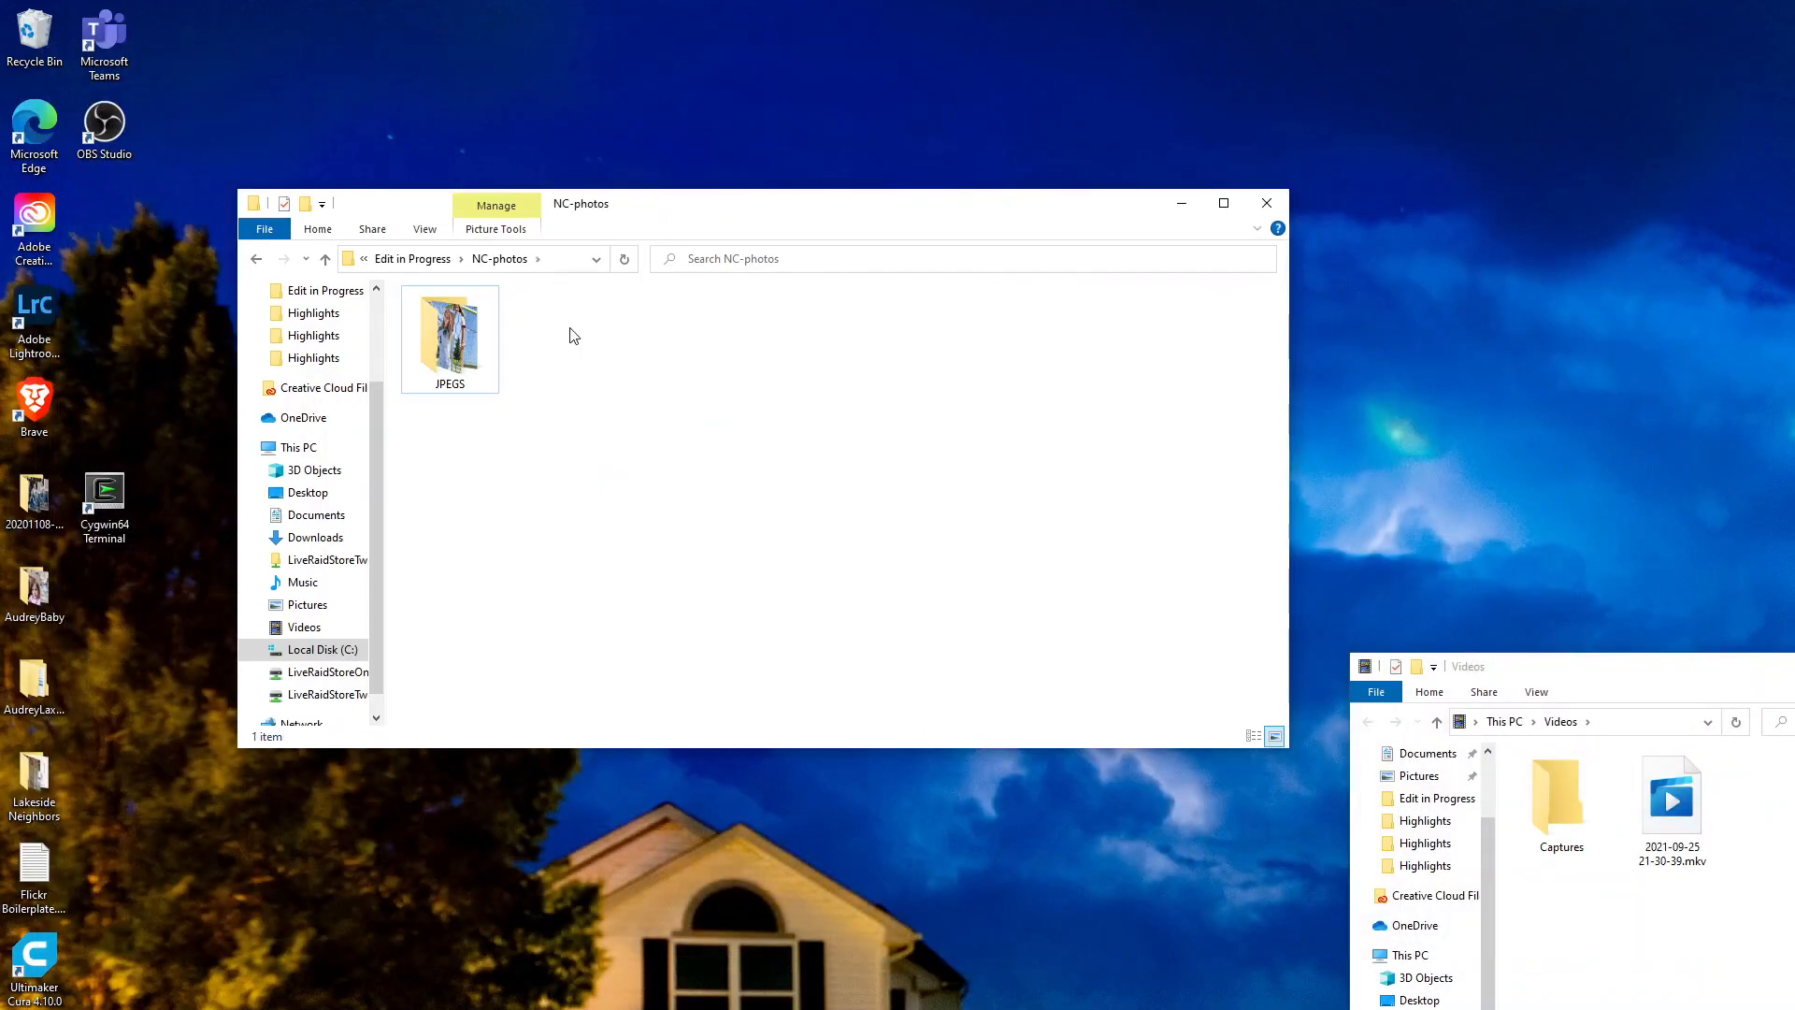
Step: Open the JPEGS subfolder of NC-photos in File Explorer
{"action": "left_click", "coordinate": [439, 345]}
{"action": "double_click", "coordinate": [439, 344]}
{"action": "left_click", "coordinate": [466, 334]}
{"action": "left_click", "coordinate": [540, 333], "text": "ctrl"}
{"action": "right_click", "coordinate": [507, 335]}
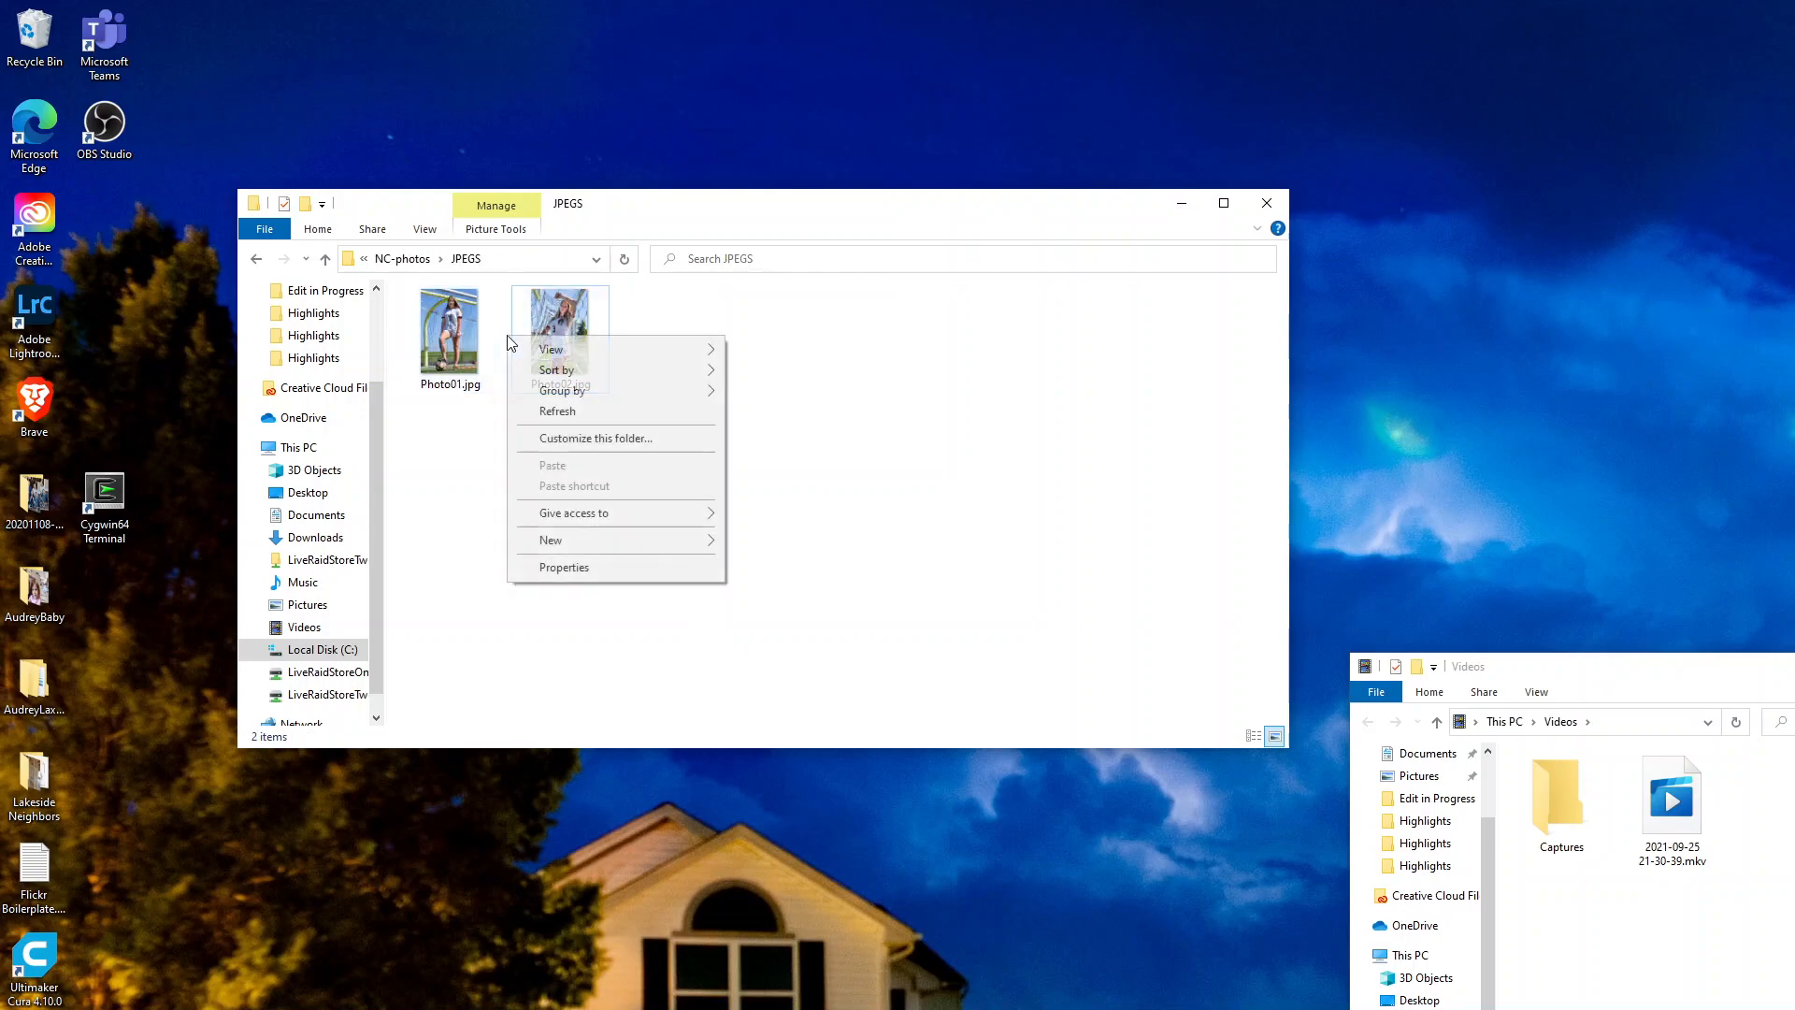
{"action": "left_click", "coordinate": [313, 313]}
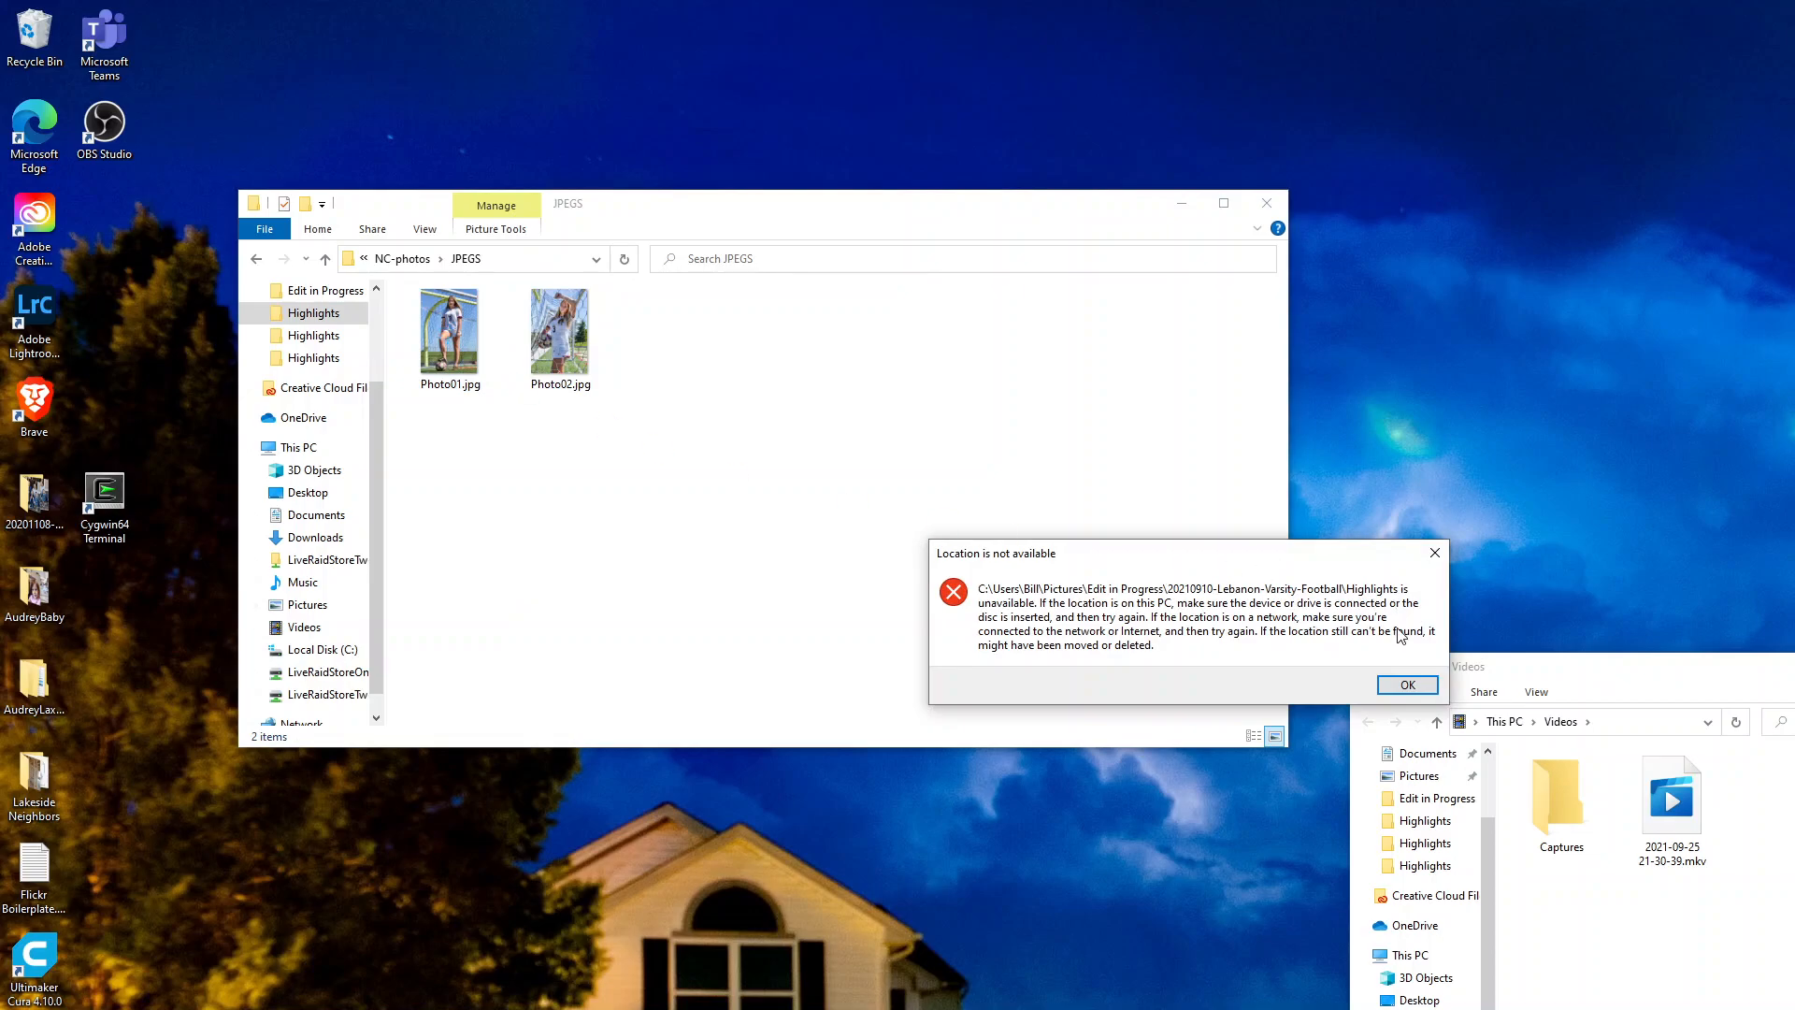
{"action": "left_click", "coordinate": [1435, 553]}
Step: Move Photo01.jpg and Photo02.jpg from the JPEGS subfolder up into NC-photos, and delete the emptied JPEGS folder
{"action": "left_click", "coordinate": [453, 337]}
{"action": "left_click", "coordinate": [530, 343], "text": "ctrl"}
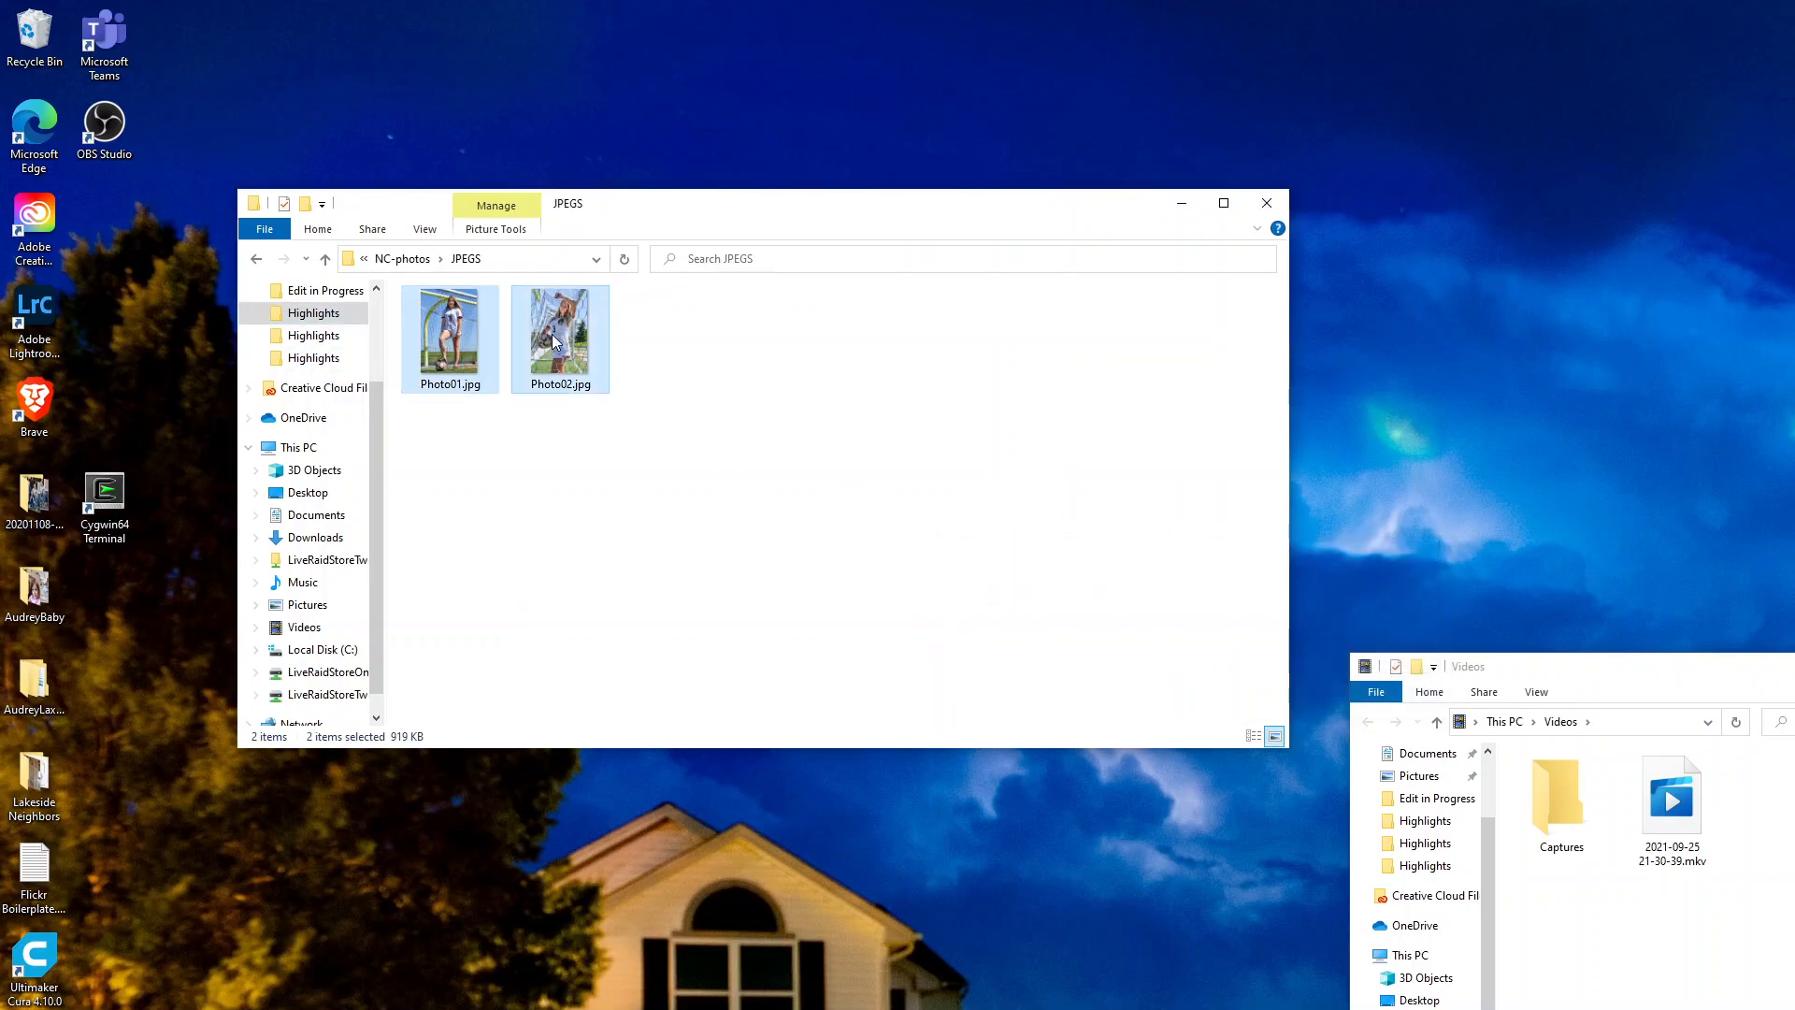
{"action": "right_click", "coordinate": [551, 334]}
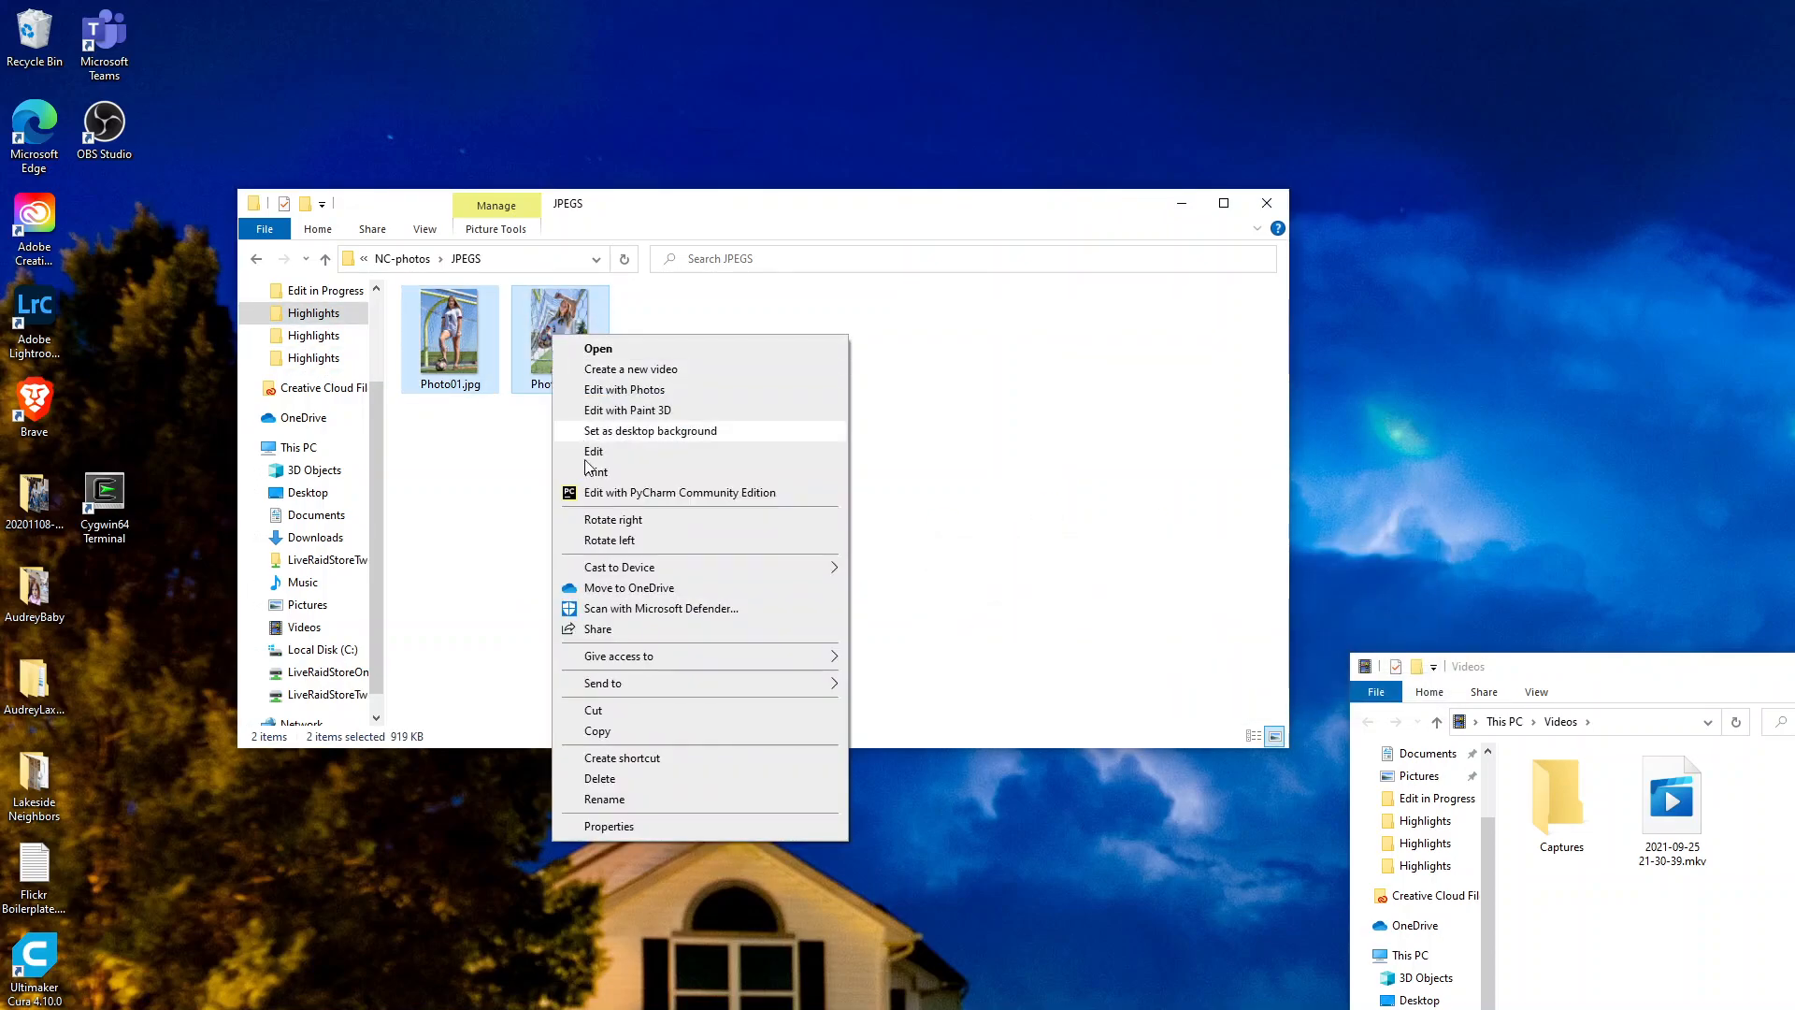
{"action": "left_click", "coordinate": [654, 710]}
{"action": "left_click", "coordinate": [329, 261]}
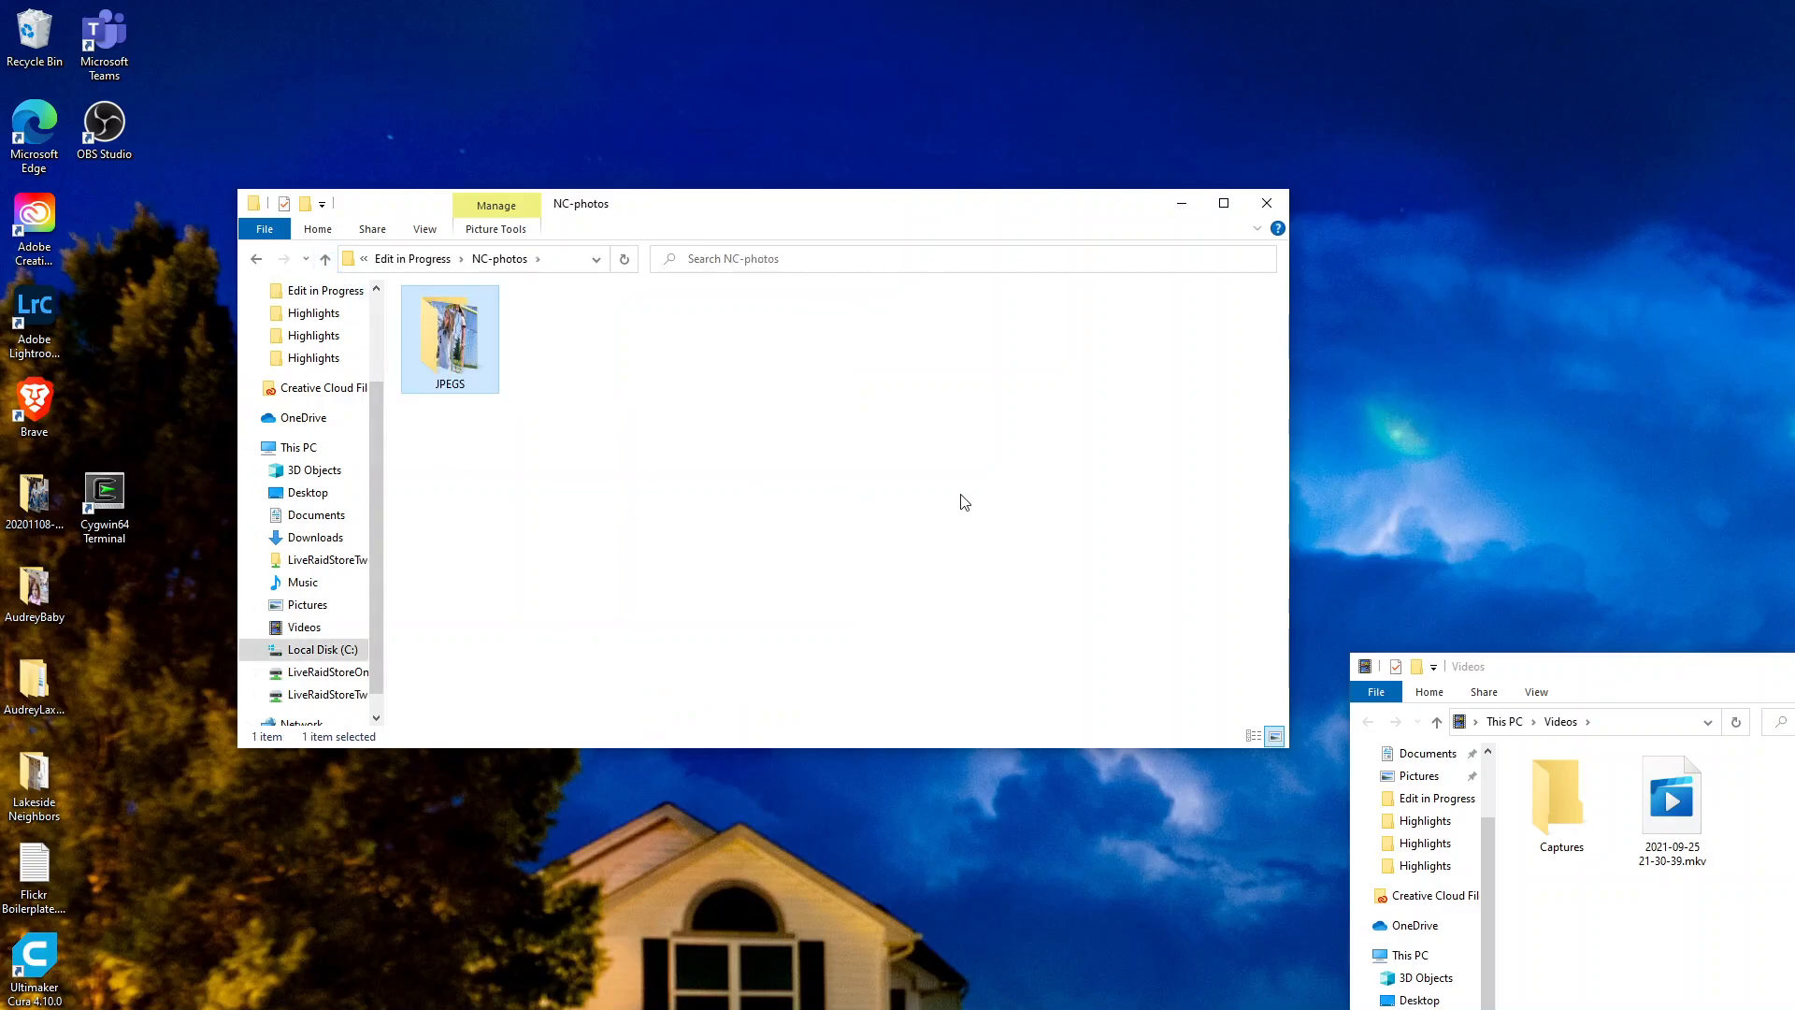
{"action": "key", "text": "ctrl+v"}
{"action": "left_click", "coordinate": [444, 372]}
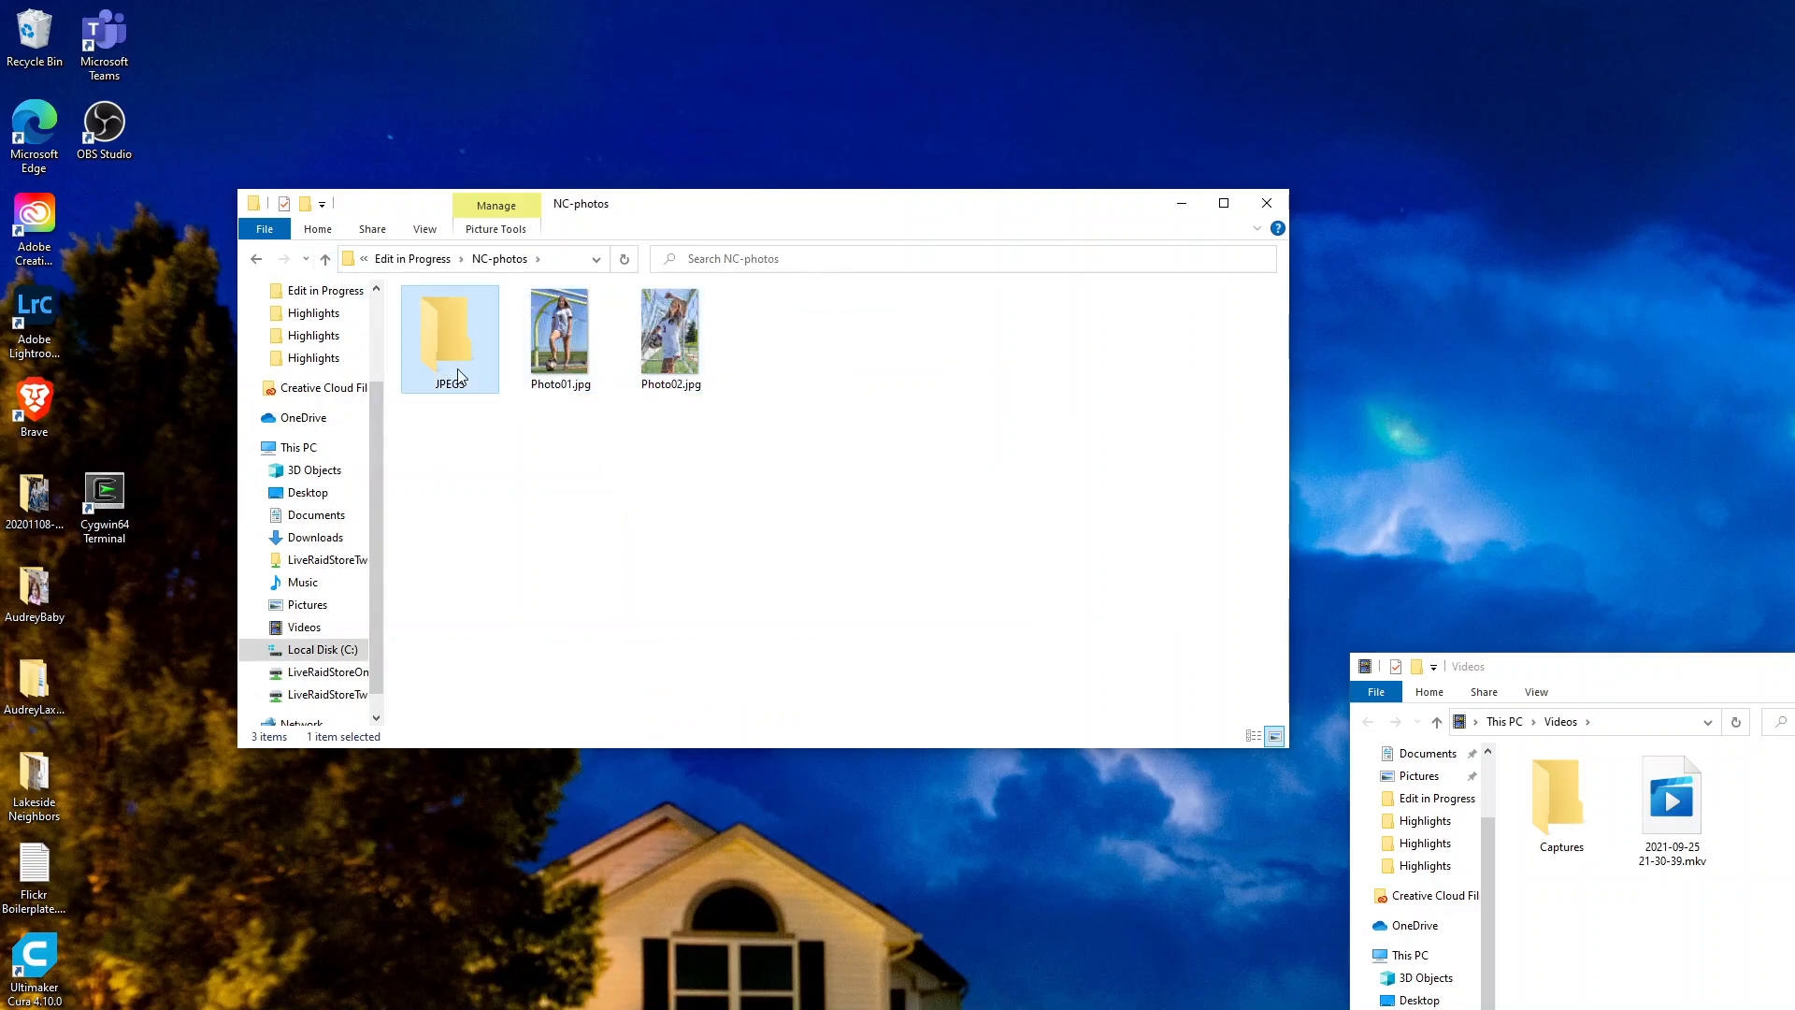
{"action": "key", "text": "Delete"}
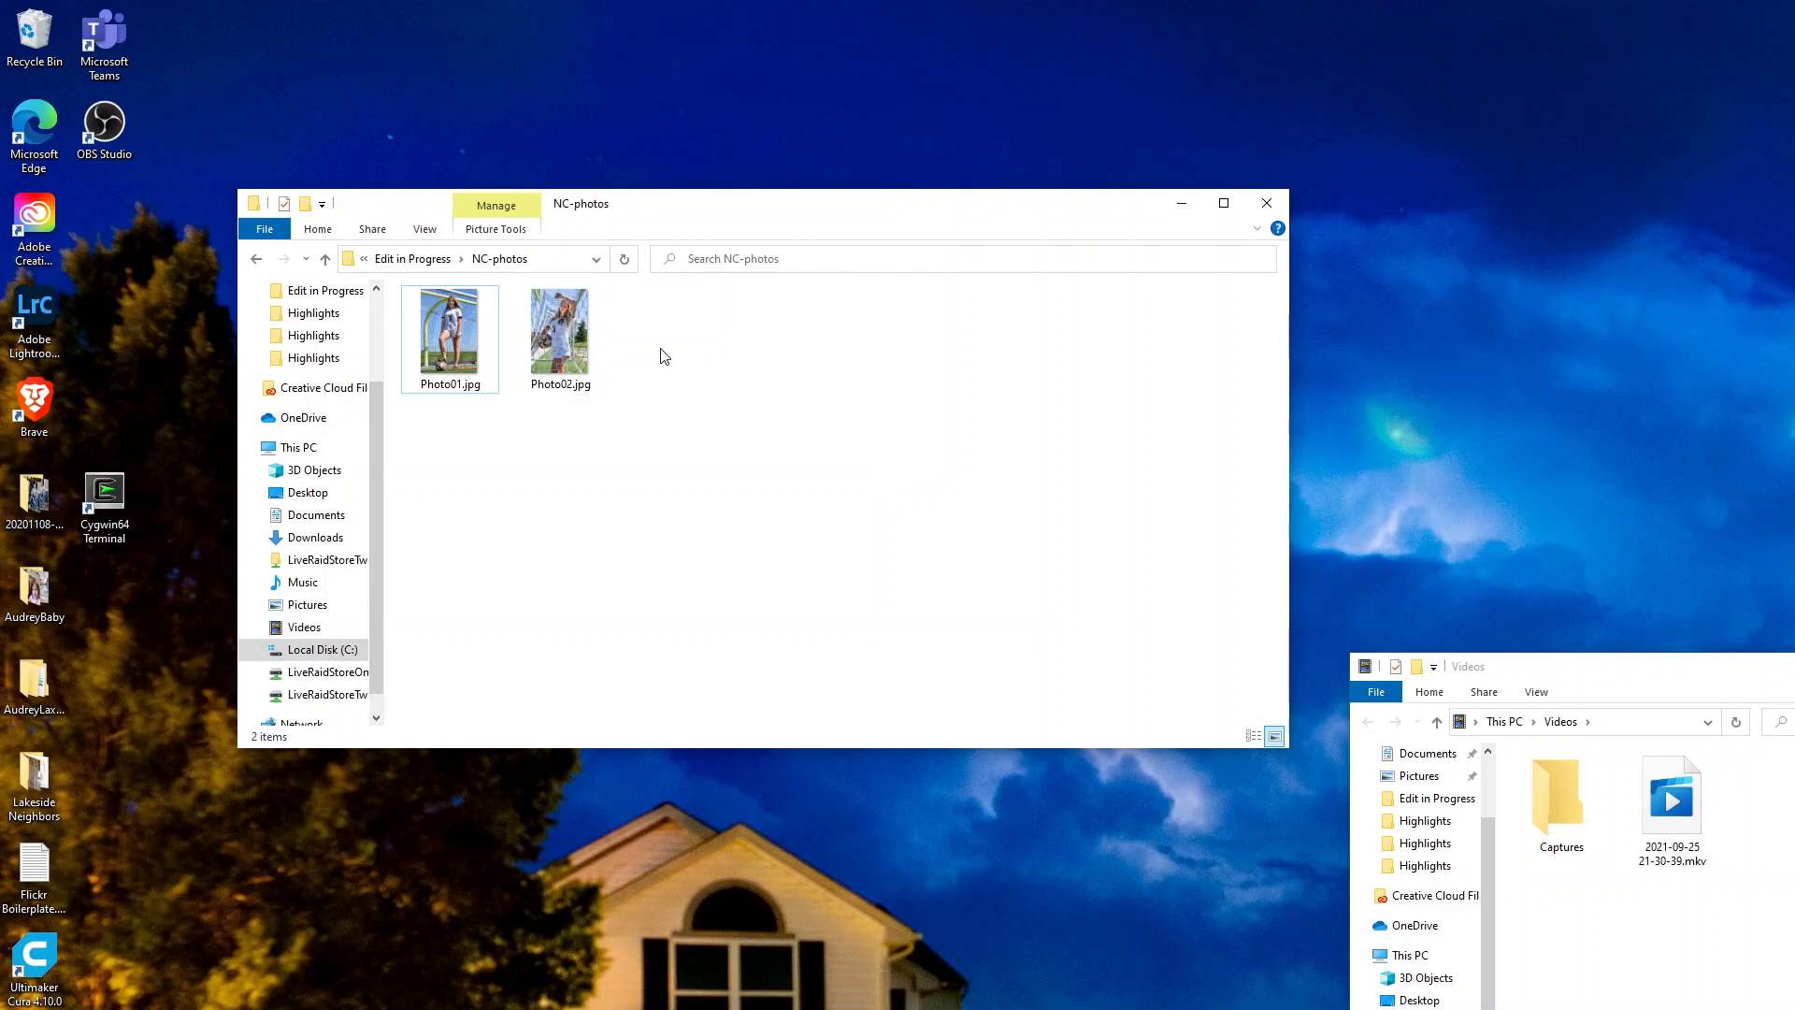
Step: Open Photo02.jpg from NC-photos in the photo viewer, restore the viewer to a smaller window to check the picture, and close it
{"action": "left_click", "coordinate": [566, 320]}
{"action": "double_click", "coordinate": [567, 320]}
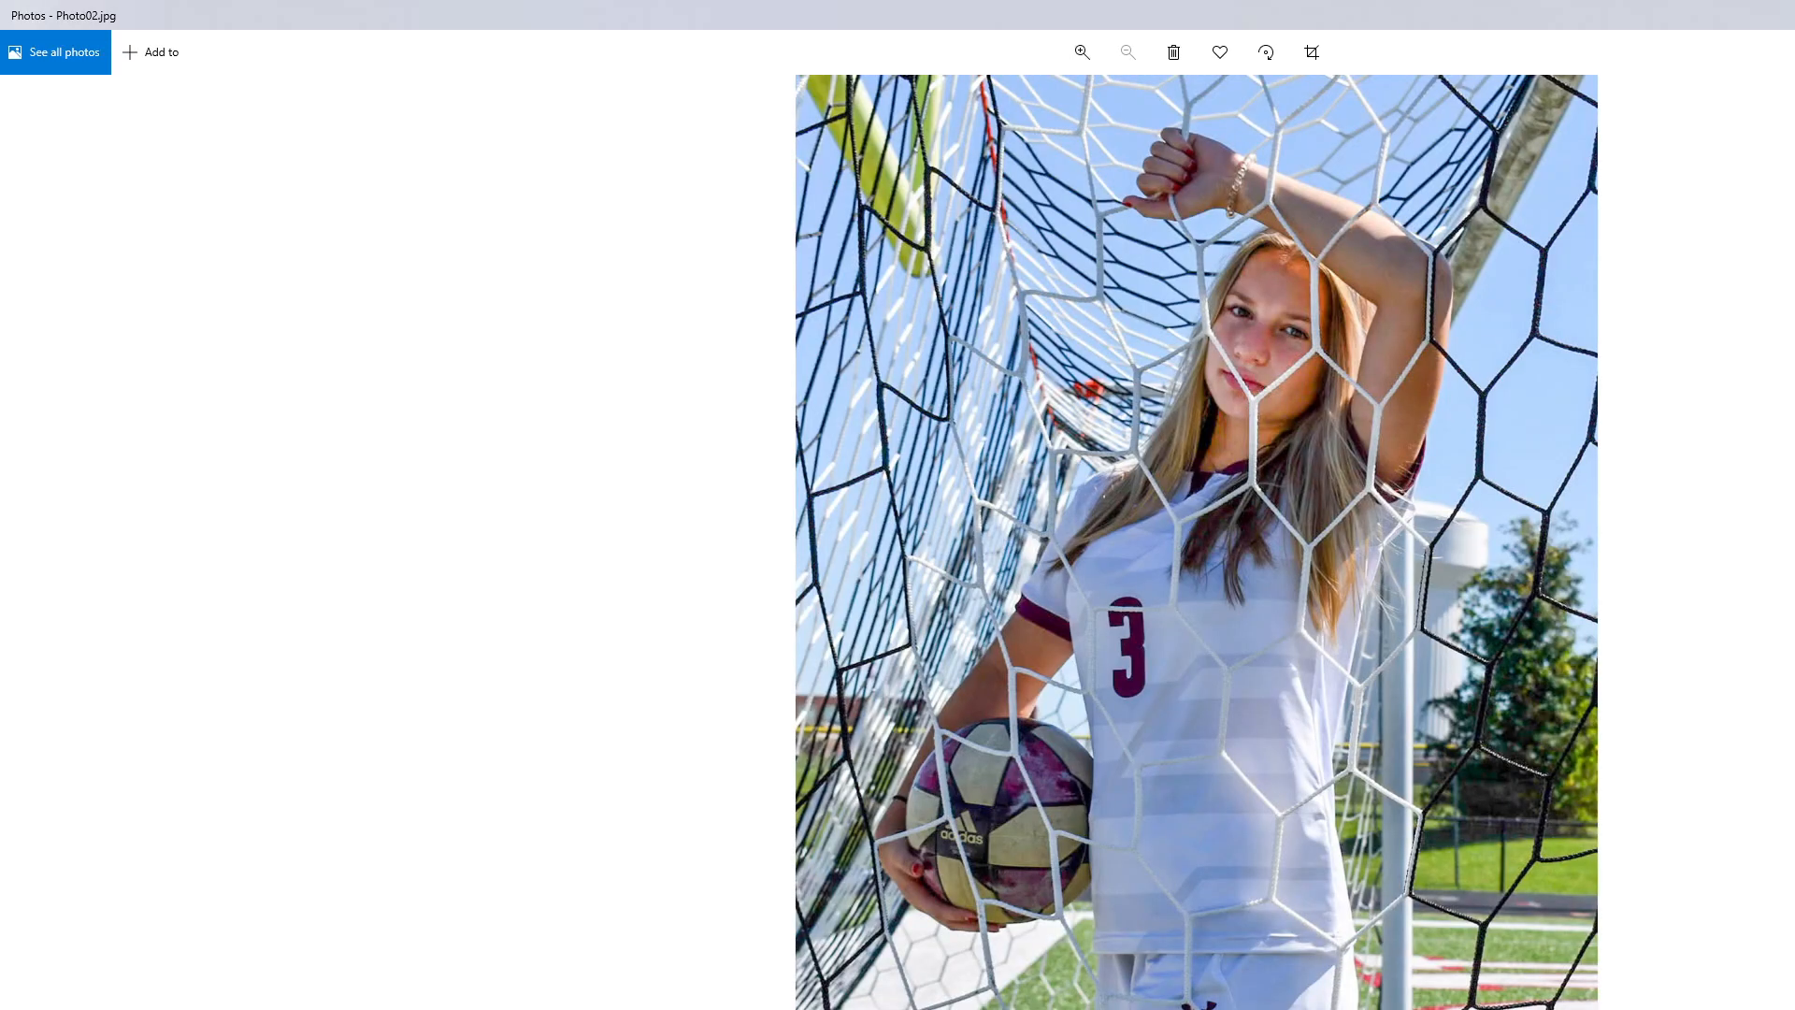
{"action": "key", "text": "super+Down"}
{"action": "left_click_drag", "start_coordinate": [1488, 95], "coordinate": [1018, 43]}
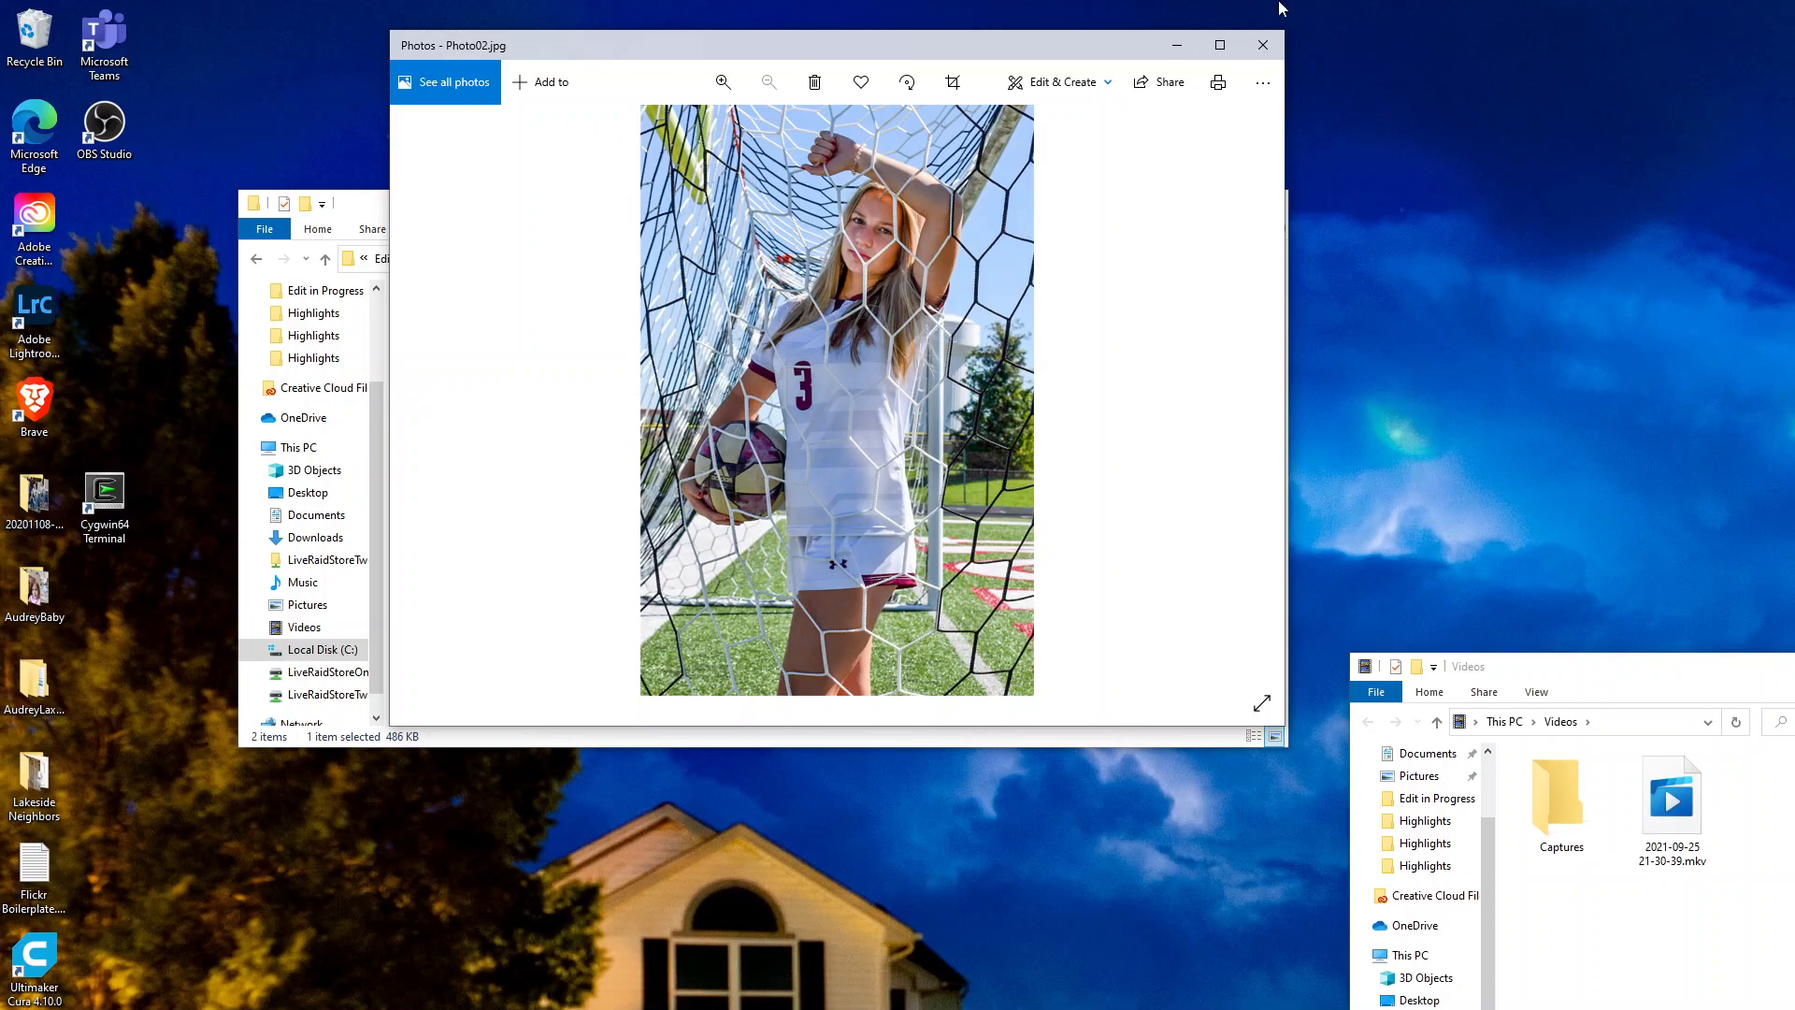
{"action": "left_click", "coordinate": [1264, 53]}
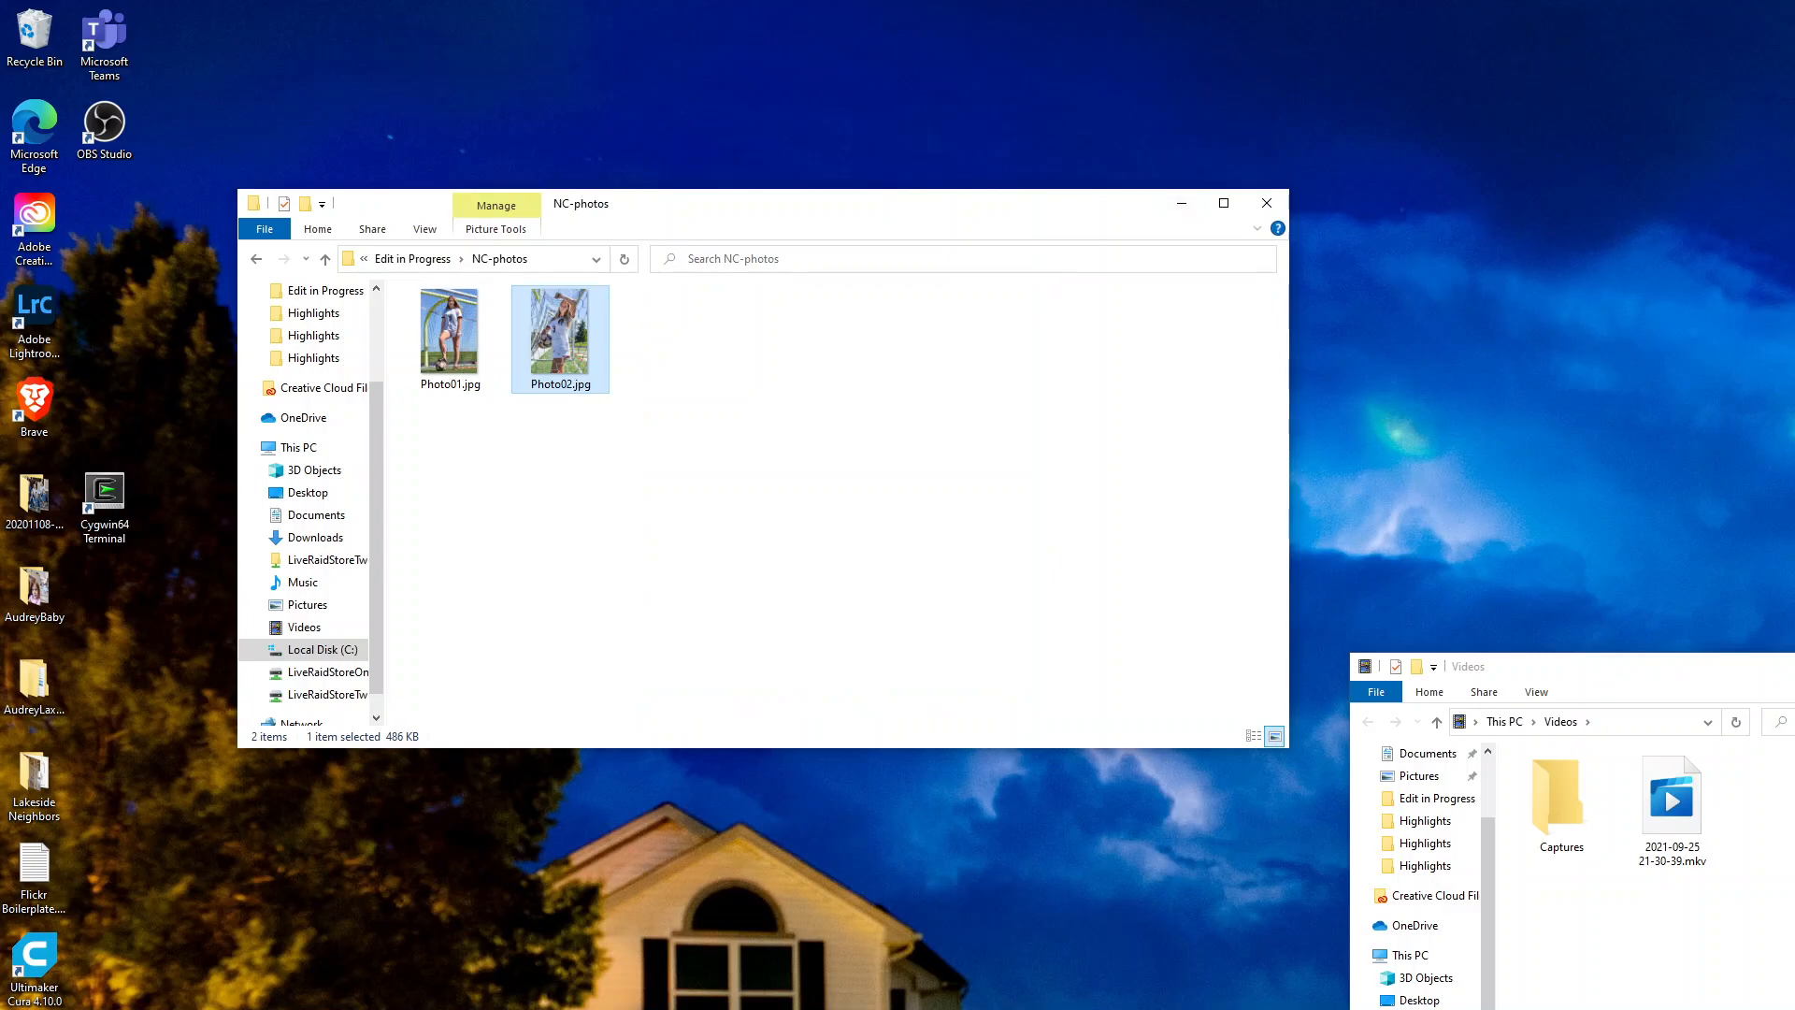